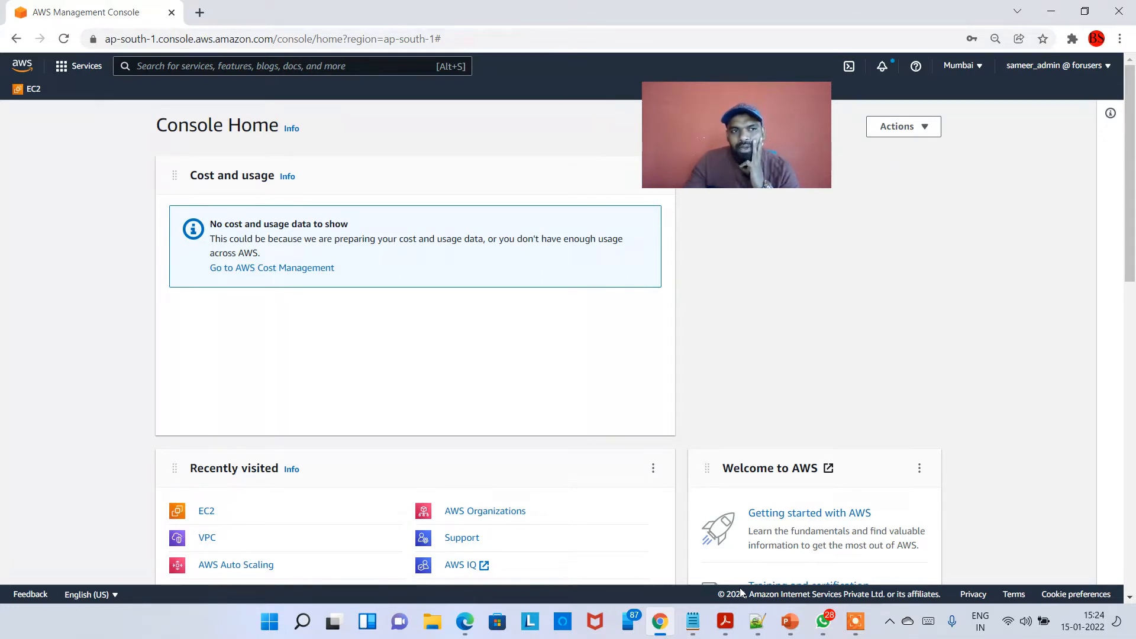
pyautogui.moveTo(792, 629)
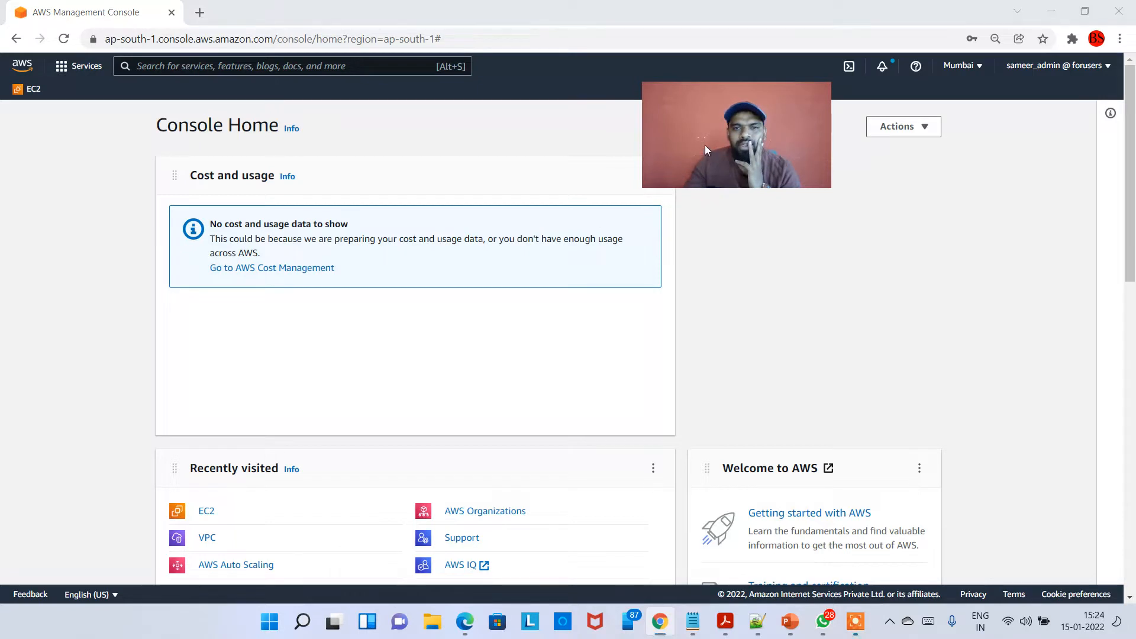
pyautogui.moveTo(705, 145); pyautogui.dragTo(790, 184)
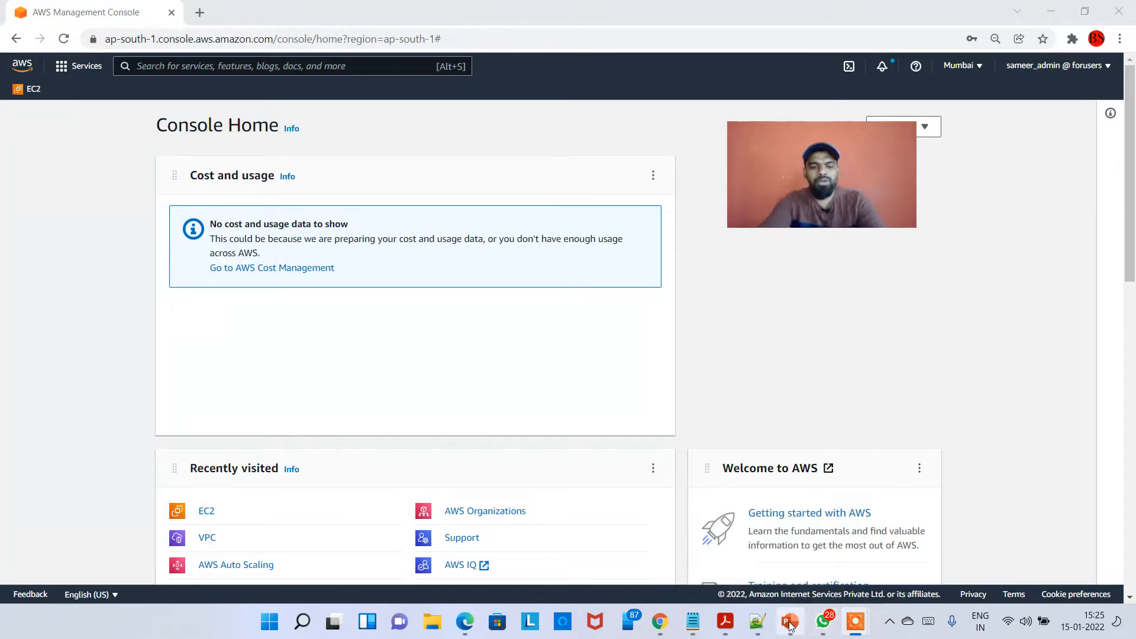
pyautogui.press('super')
pyautogui.write('what')
pyautogui.press('Return')
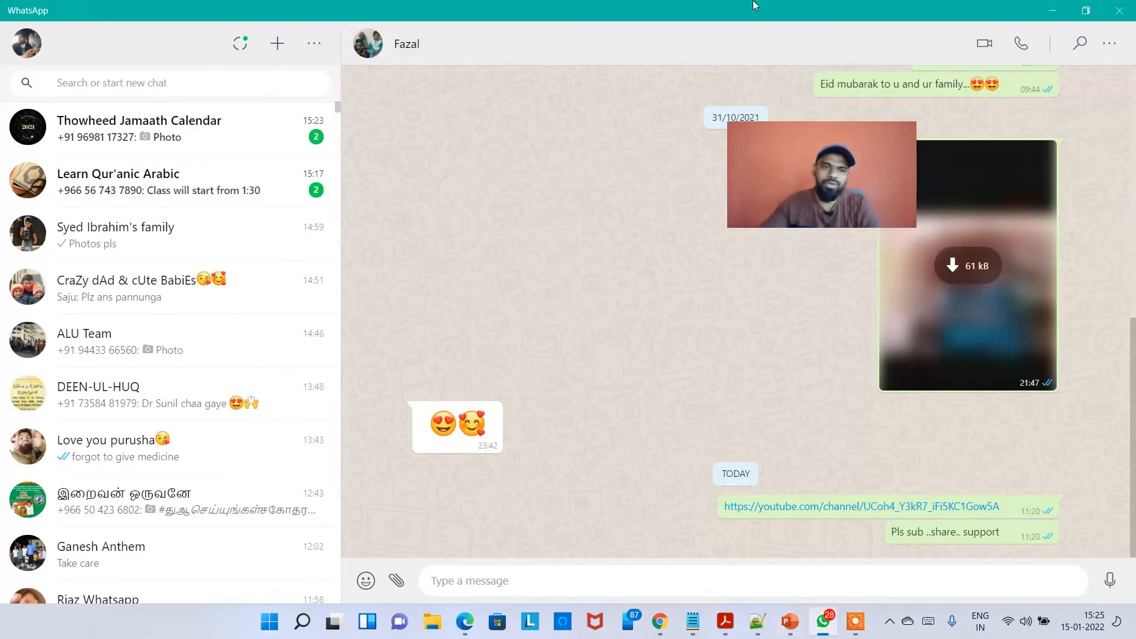
pyautogui.click(1054, 11)
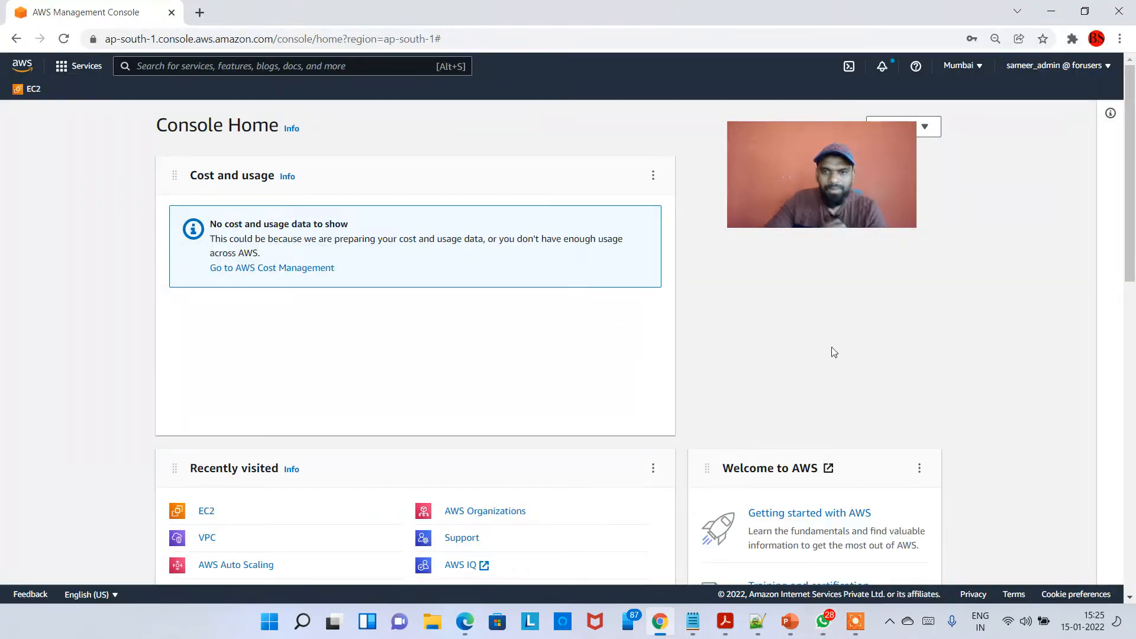
# Switch to Microsoft Whiteboard.
pyautogui.moveTo(855, 620)
pyautogui.click(860, 559)
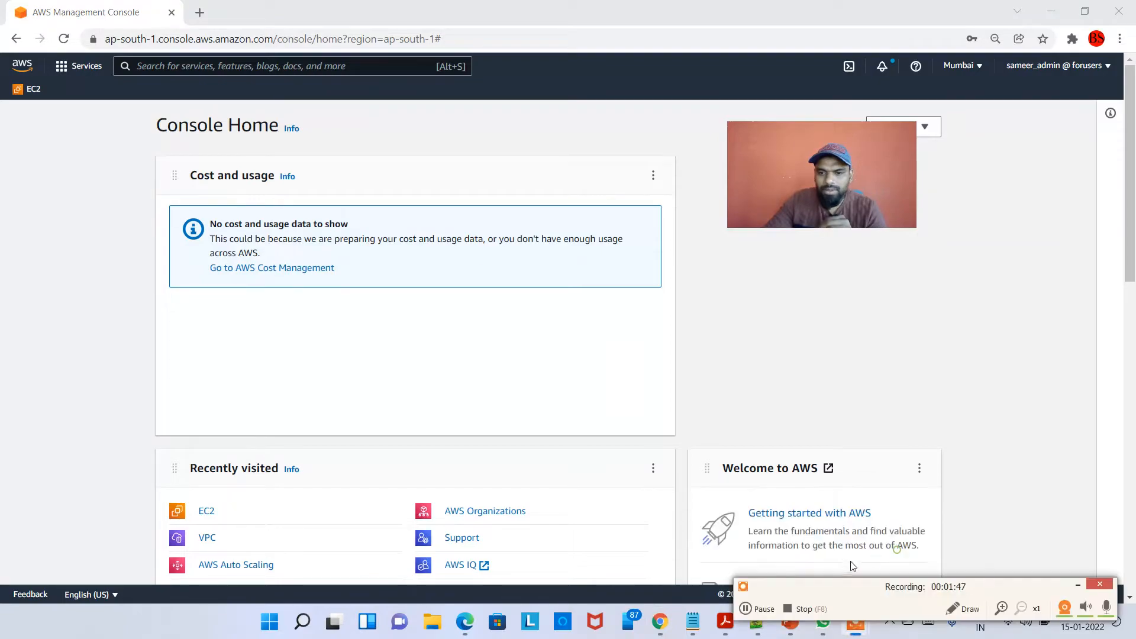
pyautogui.click(757, 609)
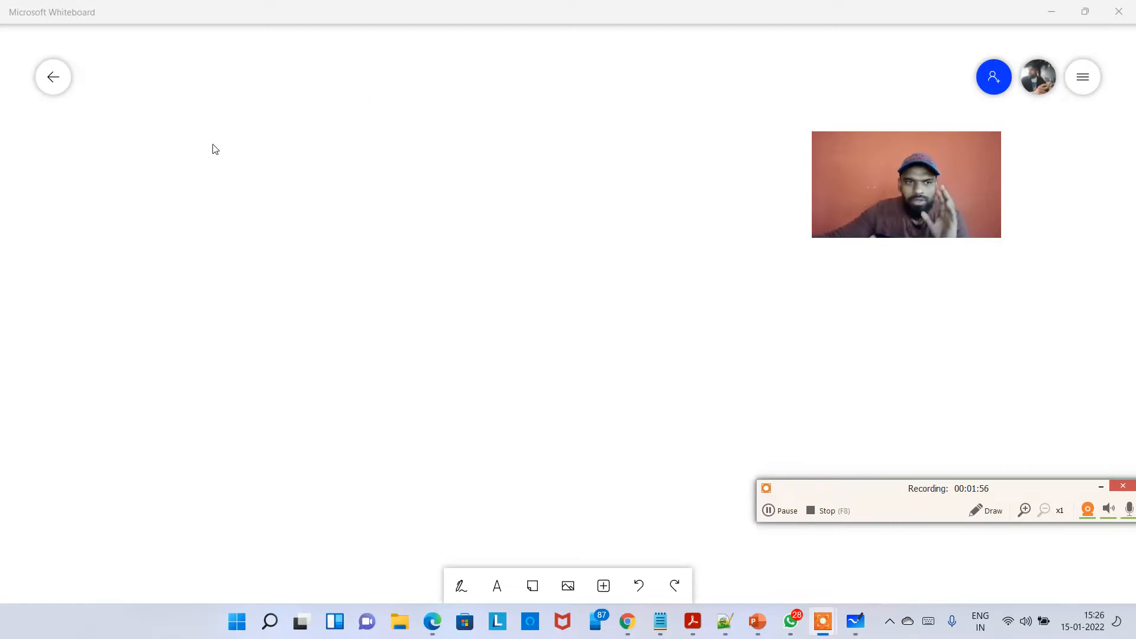
# Choose the blue pen and set its stroke to the second-thickest size.
pyautogui.click(122, 98)
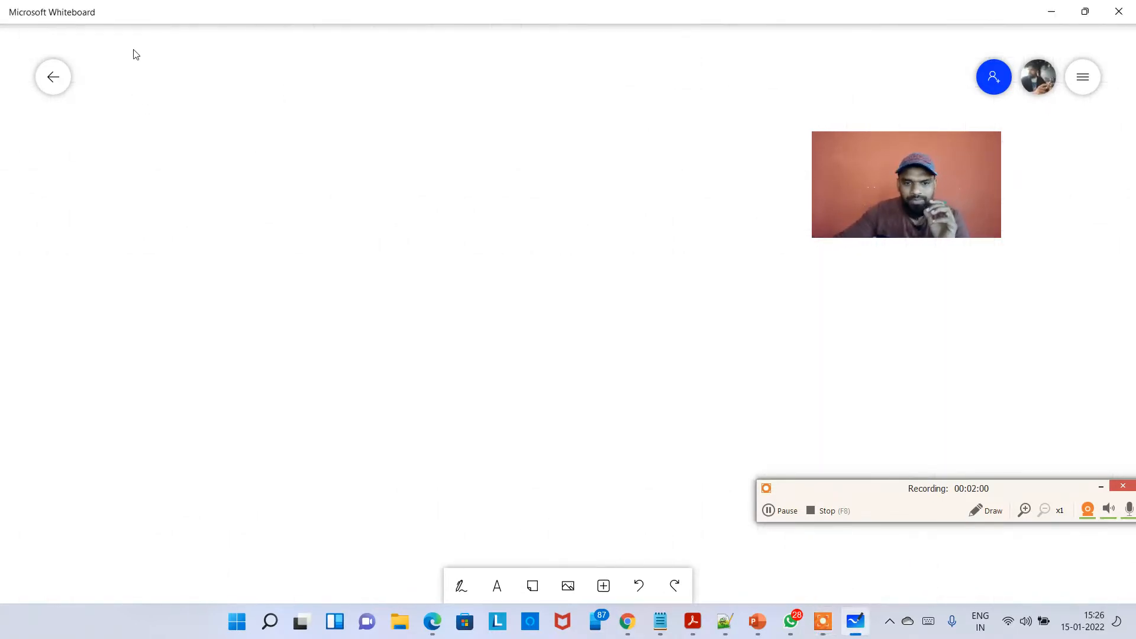
pyautogui.click(461, 586)
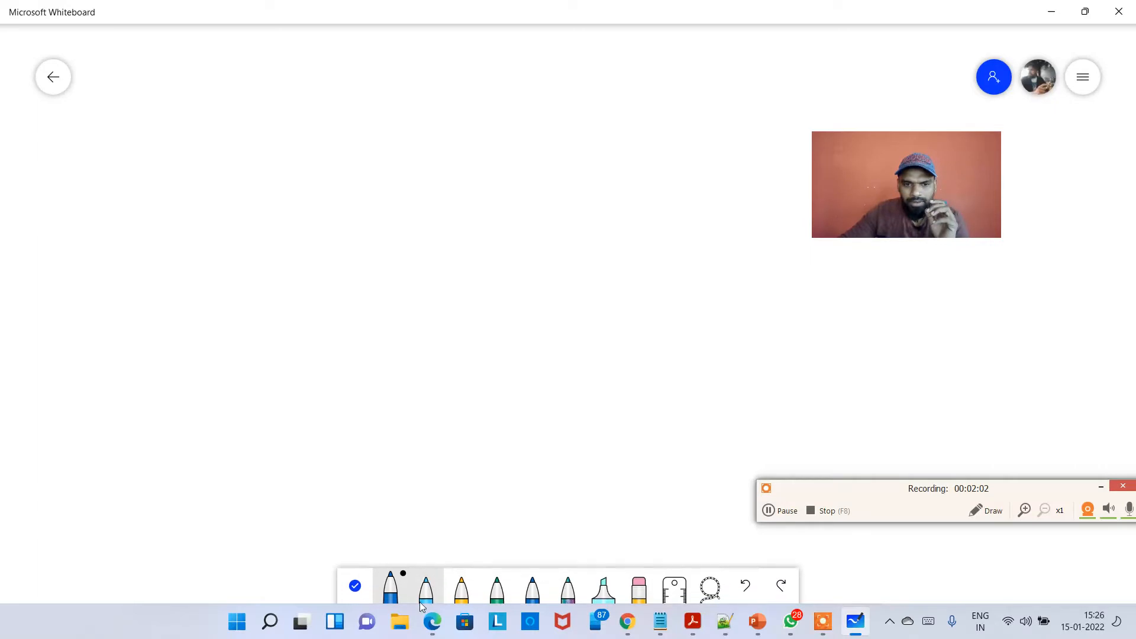
pyautogui.click(394, 590)
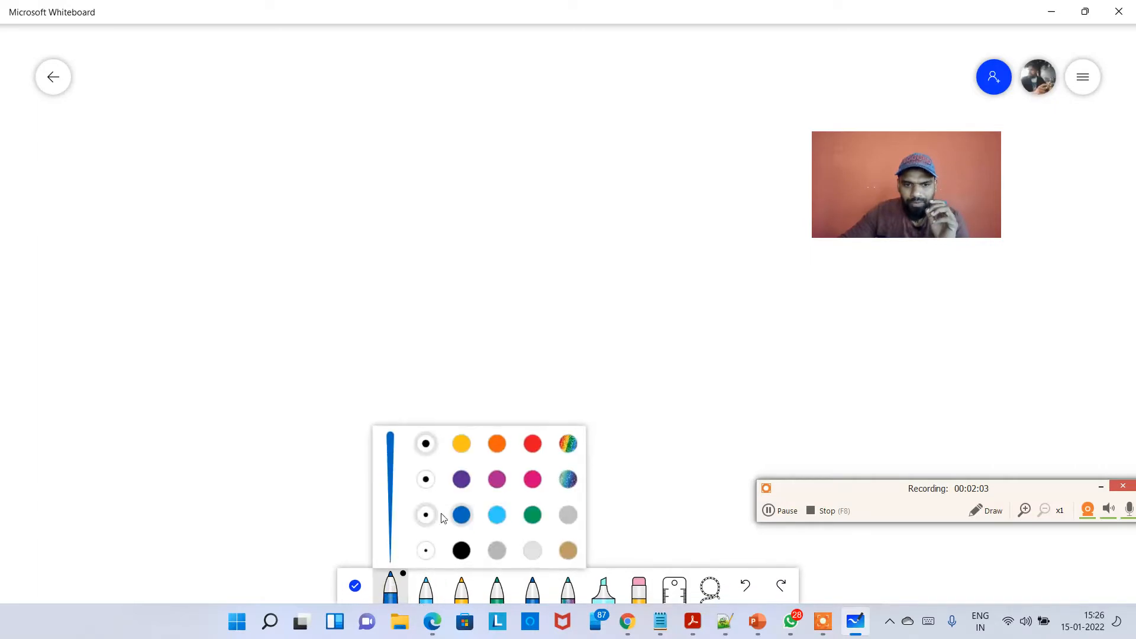
pyautogui.click(426, 478)
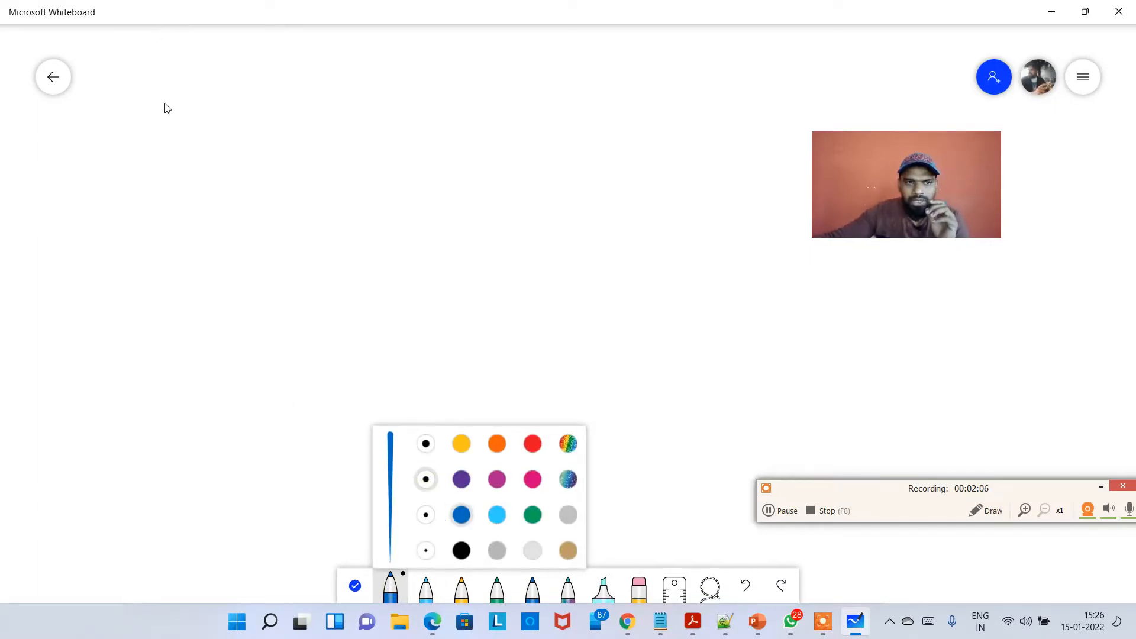
# Handwrite the heading "Launch on EC2:" near the top of the board and underline it.
pyautogui.moveTo(173, 92); pyautogui.dragTo(195, 136)
pyautogui.moveTo(210, 118)
pyautogui.mouseDown()
pyautogui.moveTo(201, 124)
pyautogui.moveTo(254, 117)
pyautogui.moveTo(308, 133)
pyautogui.mouseUp()
pyautogui.moveTo(323, 95)
pyautogui.mouseDown()
pyautogui.moveTo(343, 131)
pyautogui.moveTo(418, 127)
pyautogui.mouseUp()
pyautogui.moveTo(441, 104)
pyautogui.mouseDown()
pyautogui.moveTo(448, 125)
pyautogui.moveTo(490, 110)
pyautogui.moveTo(545, 120)
pyautogui.mouseUp()
pyautogui.moveTo(190, 166); pyautogui.dragTo(552, 141)
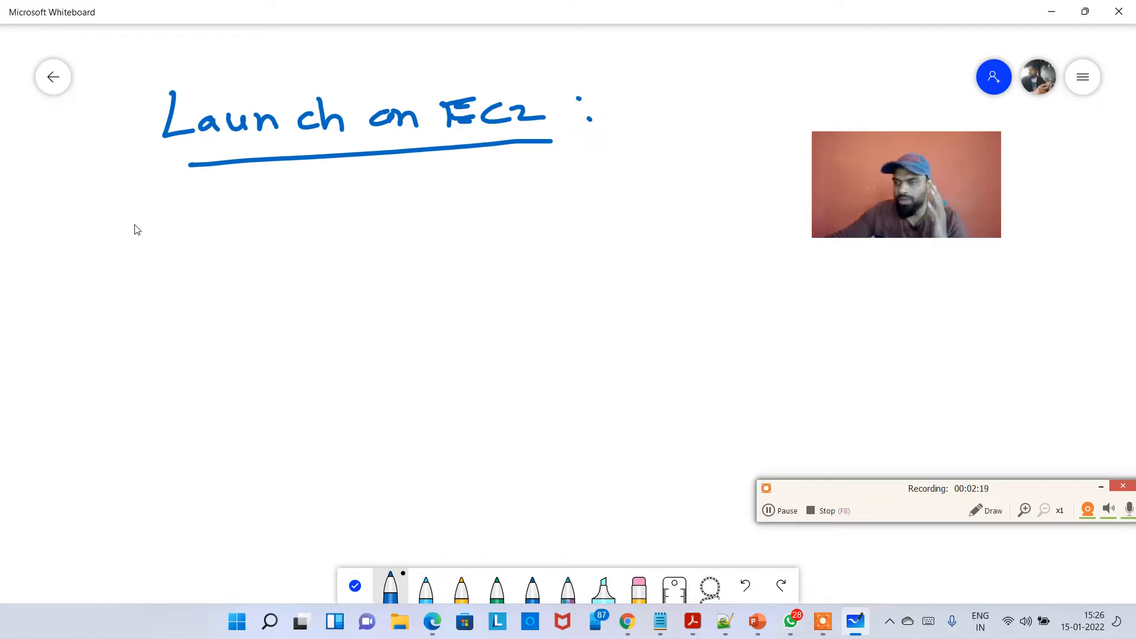
# Write numbered list items "1 AMI" and "2 Instance type" below the heading.
pyautogui.moveTo(144, 215)
pyautogui.mouseDown()
pyautogui.moveTo(147, 251)
pyautogui.moveTo(167, 219)
pyautogui.moveTo(196, 236)
pyautogui.moveTo(229, 237)
pyautogui.moveTo(228, 218)
pyautogui.mouseUp()
pyautogui.moveTo(236, 210)
pyautogui.mouseDown()
pyautogui.moveTo(237, 235)
pyautogui.moveTo(257, 219)
pyautogui.moveTo(275, 231)
pyautogui.mouseUp()
pyautogui.moveTo(301, 204)
pyautogui.mouseDown()
pyautogui.moveTo(299, 231)
pyautogui.moveTo(320, 202)
pyautogui.moveTo(328, 235)
pyautogui.mouseUp()
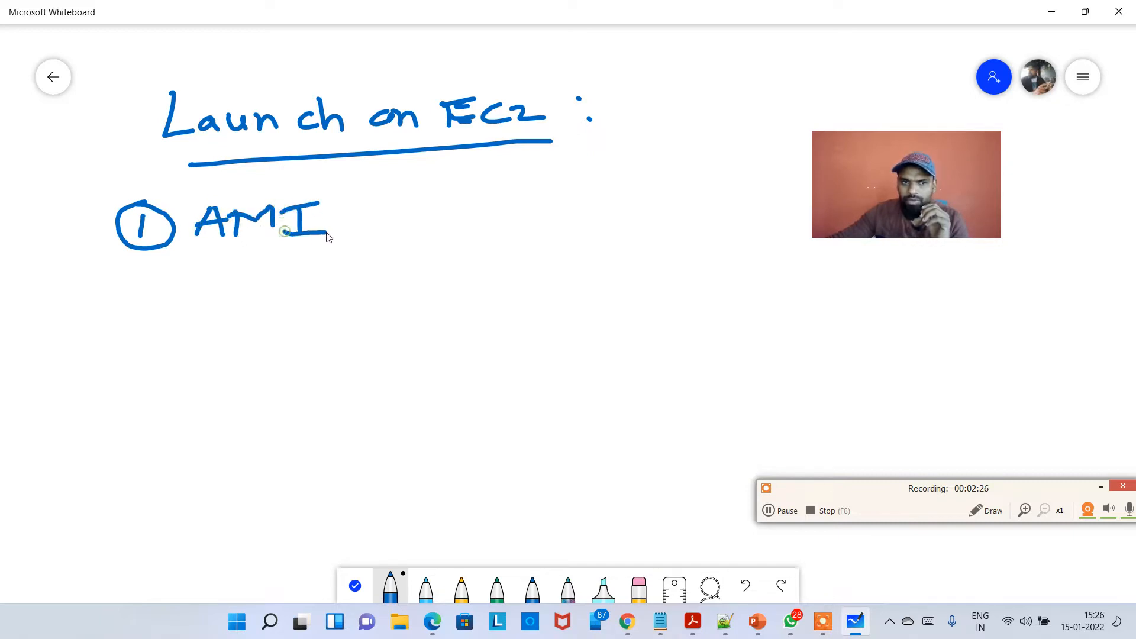
pyautogui.moveTo(132, 282)
pyautogui.mouseDown()
pyautogui.moveTo(164, 298)
pyautogui.moveTo(145, 317)
pyautogui.moveTo(147, 280)
pyautogui.moveTo(299, 308)
pyautogui.moveTo(317, 292)
pyautogui.moveTo(406, 304)
pyautogui.mouseUp()
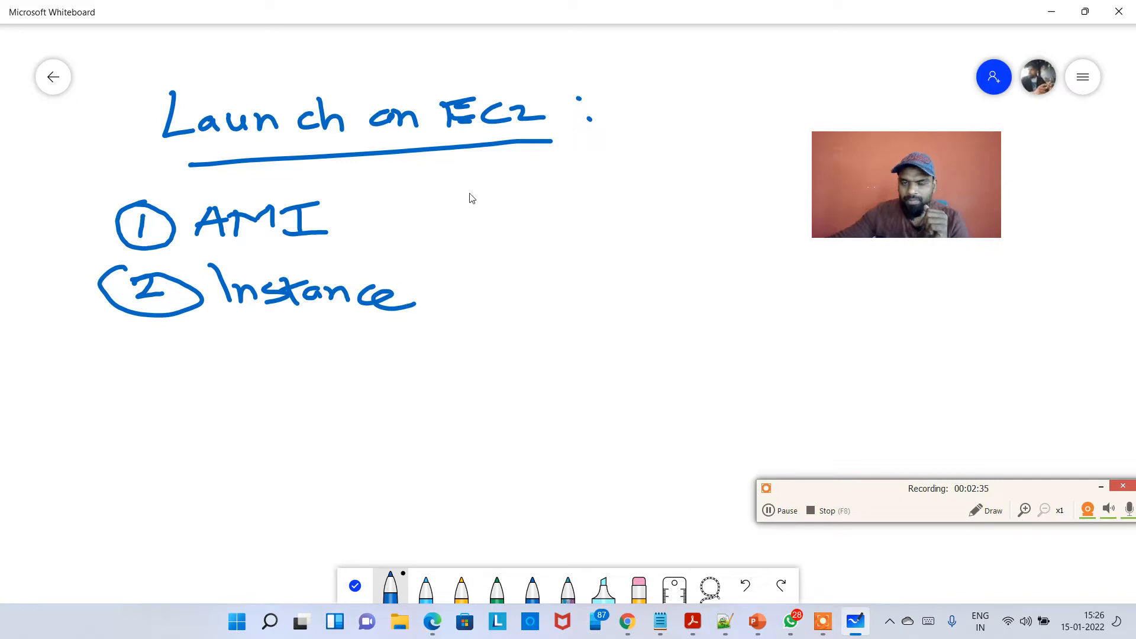
pyautogui.moveTo(452, 271)
pyautogui.mouseDown()
pyautogui.moveTo(502, 319)
pyautogui.moveTo(527, 303)
pyautogui.moveTo(576, 307)
pyautogui.mouseUp()
# Write item "3 Configure the Instance type" and the number 4 below it.
pyautogui.moveTo(147, 350)
pyautogui.mouseDown()
pyautogui.moveTo(177, 370)
pyautogui.moveTo(155, 347)
pyautogui.moveTo(173, 353)
pyautogui.mouseUp()
pyautogui.moveTo(258, 362)
pyautogui.mouseDown()
pyautogui.moveTo(248, 381)
pyautogui.moveTo(395, 373)
pyautogui.moveTo(432, 384)
pyautogui.moveTo(491, 364)
pyautogui.moveTo(603, 386)
pyautogui.moveTo(655, 370)
pyautogui.moveTo(821, 375)
pyautogui.mouseUp()
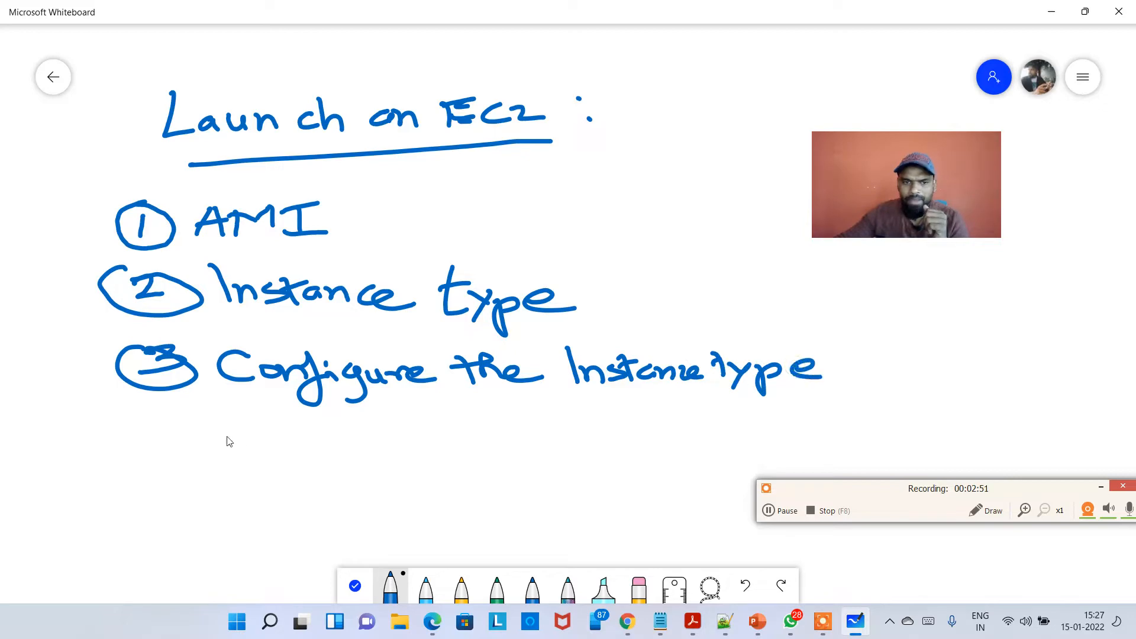
pyautogui.moveTo(154, 424)
pyautogui.mouseDown()
pyautogui.moveTo(174, 440)
pyautogui.moveTo(169, 458)
pyautogui.moveTo(155, 417)
pyautogui.moveTo(169, 438)
pyautogui.mouseUp()
# Write item 4 "Storage", item 5 "Tags" and the number 6 in the list.
pyautogui.scroll(-3, 118, 414)
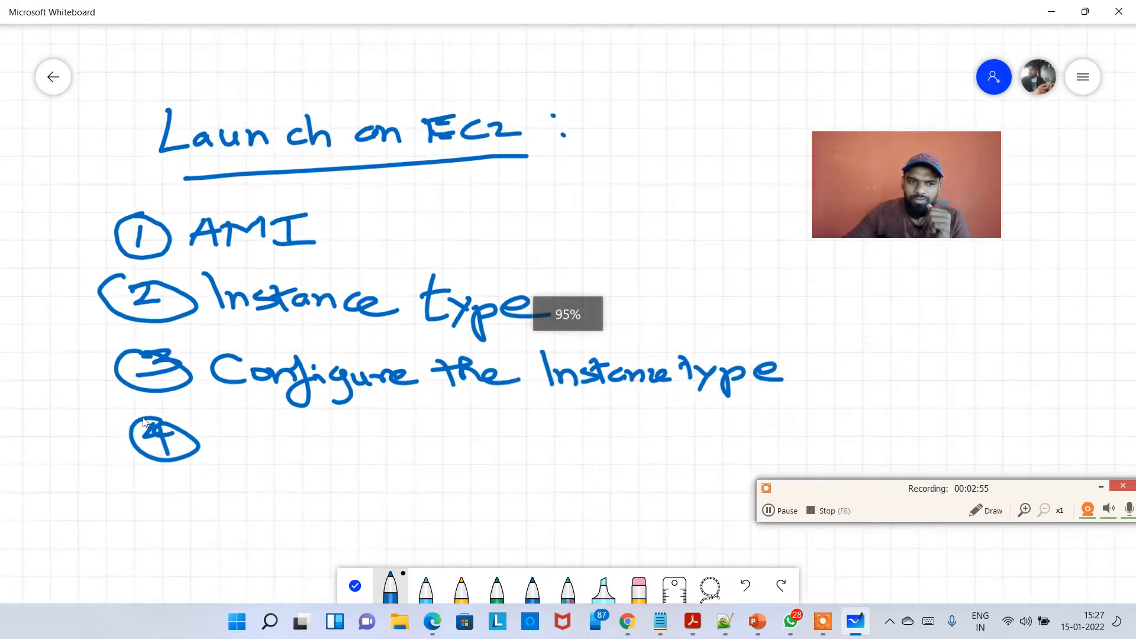
pyautogui.scroll(-2, 159, 414)
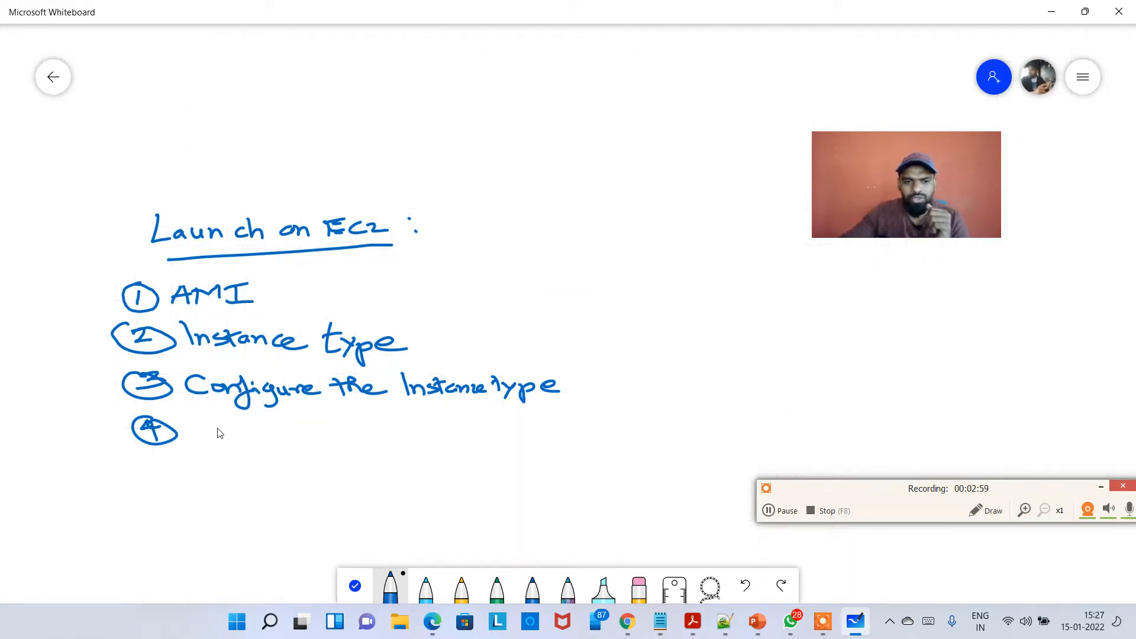
pyautogui.click(358, 585)
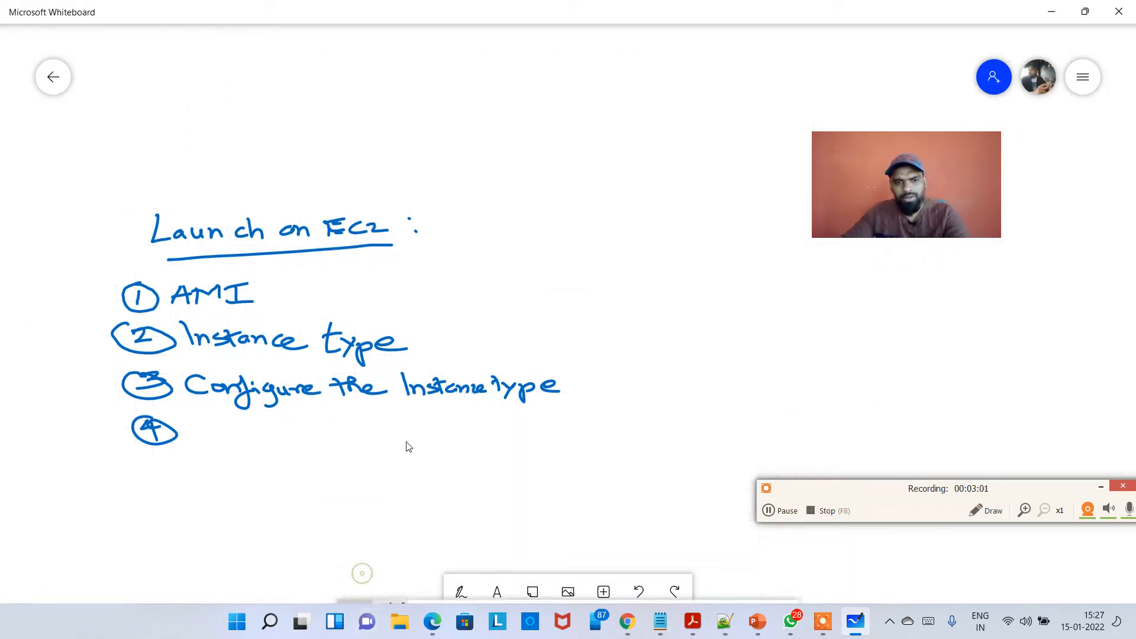
pyautogui.moveTo(407, 445); pyautogui.dragTo(404, 288)
pyautogui.click(460, 586)
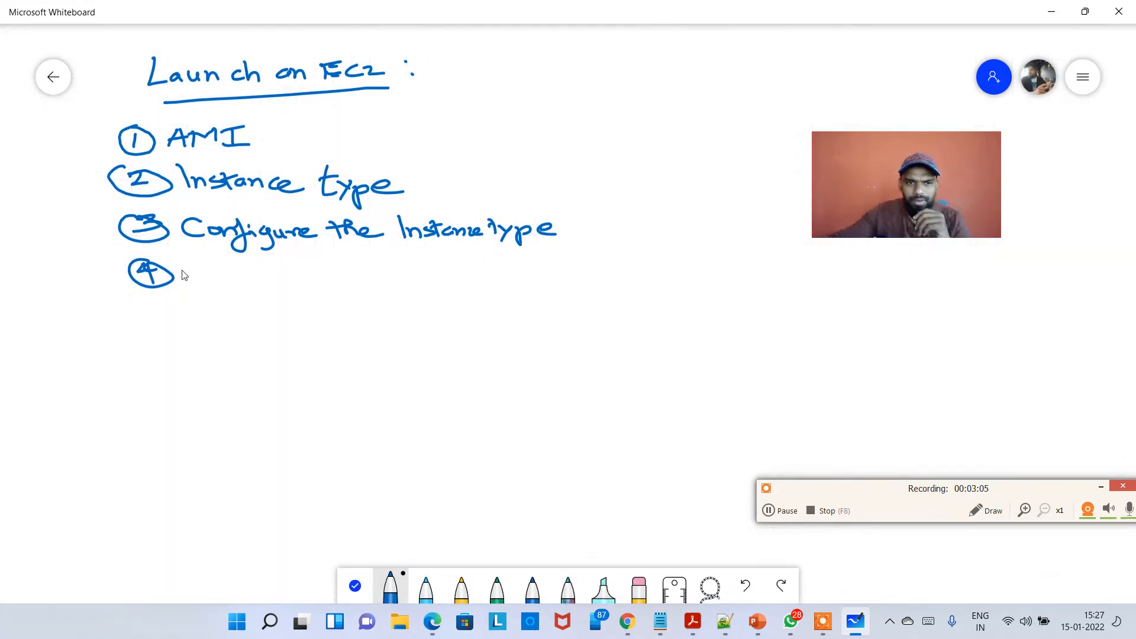
pyautogui.moveTo(220, 264)
pyautogui.mouseDown()
pyautogui.moveTo(197, 283)
pyautogui.moveTo(353, 283)
pyautogui.mouseUp()
pyautogui.moveTo(142, 329)
pyautogui.mouseDown()
pyautogui.moveTo(165, 345)
pyautogui.moveTo(149, 342)
pyautogui.moveTo(166, 327)
pyautogui.mouseUp()
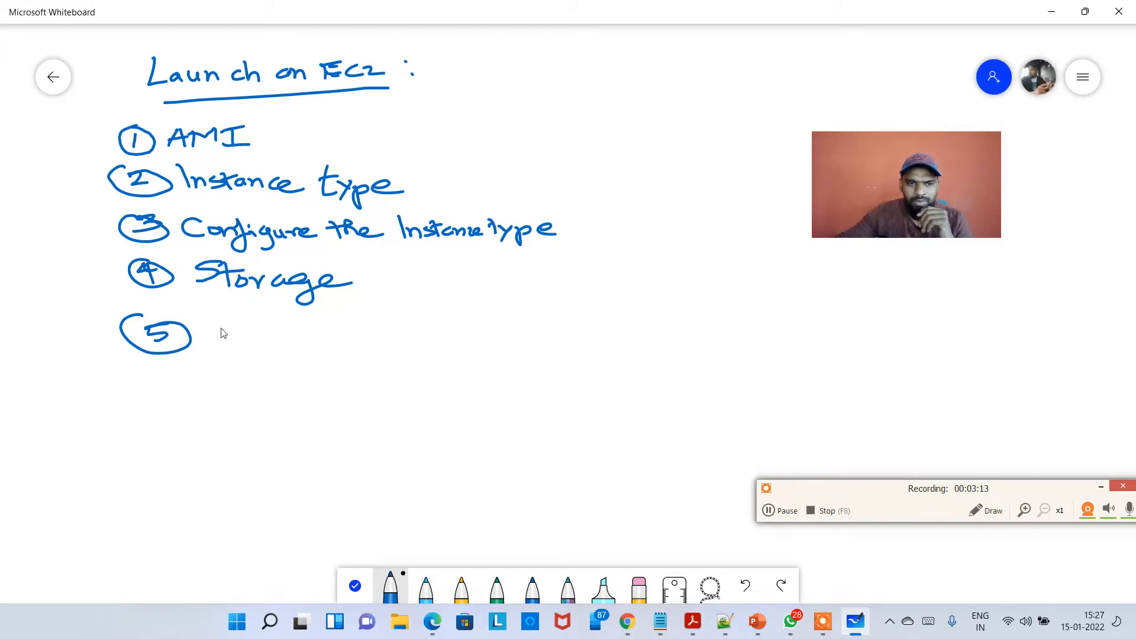
pyautogui.moveTo(236, 322)
pyautogui.mouseDown()
pyautogui.moveTo(221, 332)
pyautogui.moveTo(316, 336)
pyautogui.moveTo(319, 352)
pyautogui.mouseUp()
pyautogui.moveTo(168, 381)
pyautogui.mouseDown()
pyautogui.moveTo(143, 407)
pyautogui.moveTo(162, 383)
pyautogui.mouseUp()
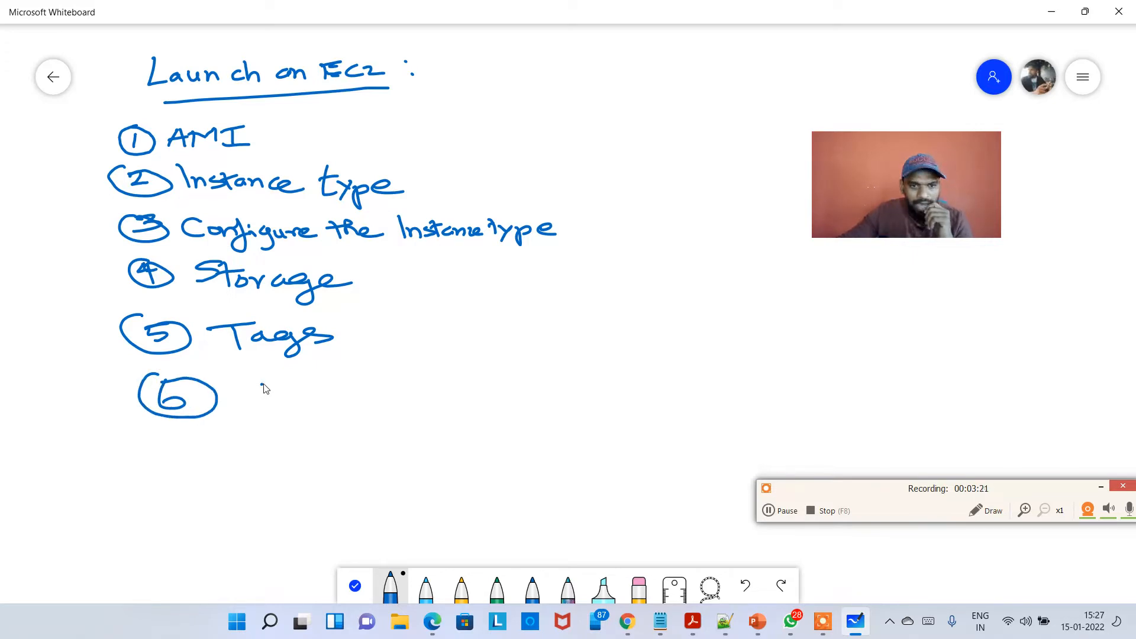
# Write item 6 "Security Group" and item "7 Key Pair" to complete the list.
pyautogui.moveTo(269, 383)
pyautogui.mouseDown()
pyautogui.moveTo(244, 402)
pyautogui.moveTo(390, 395)
pyautogui.mouseUp()
pyautogui.moveTo(408, 385); pyautogui.dragTo(424, 408)
pyautogui.moveTo(470, 378)
pyautogui.mouseDown()
pyautogui.moveTo(464, 398)
pyautogui.moveTo(529, 395)
pyautogui.mouseUp()
pyautogui.moveTo(533, 386)
pyautogui.mouseDown()
pyautogui.moveTo(536, 414)
pyautogui.moveTo(553, 394)
pyautogui.mouseUp()
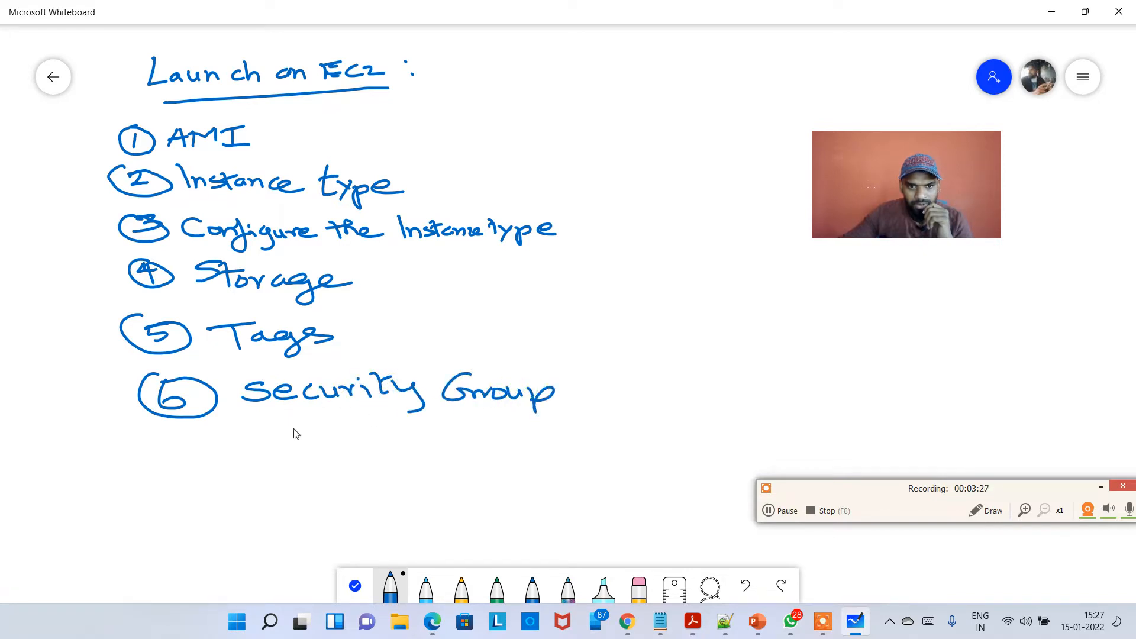
pyautogui.moveTo(167, 453)
pyautogui.mouseDown()
pyautogui.moveTo(191, 476)
pyautogui.moveTo(204, 463)
pyautogui.moveTo(228, 469)
pyautogui.moveTo(178, 445)
pyautogui.mouseUp()
pyautogui.moveTo(262, 443)
pyautogui.mouseDown()
pyautogui.moveTo(266, 469)
pyautogui.moveTo(314, 469)
pyautogui.moveTo(320, 489)
pyautogui.mouseUp()
pyautogui.moveTo(348, 444)
pyautogui.mouseDown()
pyautogui.moveTo(361, 465)
pyautogui.moveTo(381, 469)
pyautogui.moveTo(412, 445)
pyautogui.mouseUp()
pyautogui.click(392, 450)
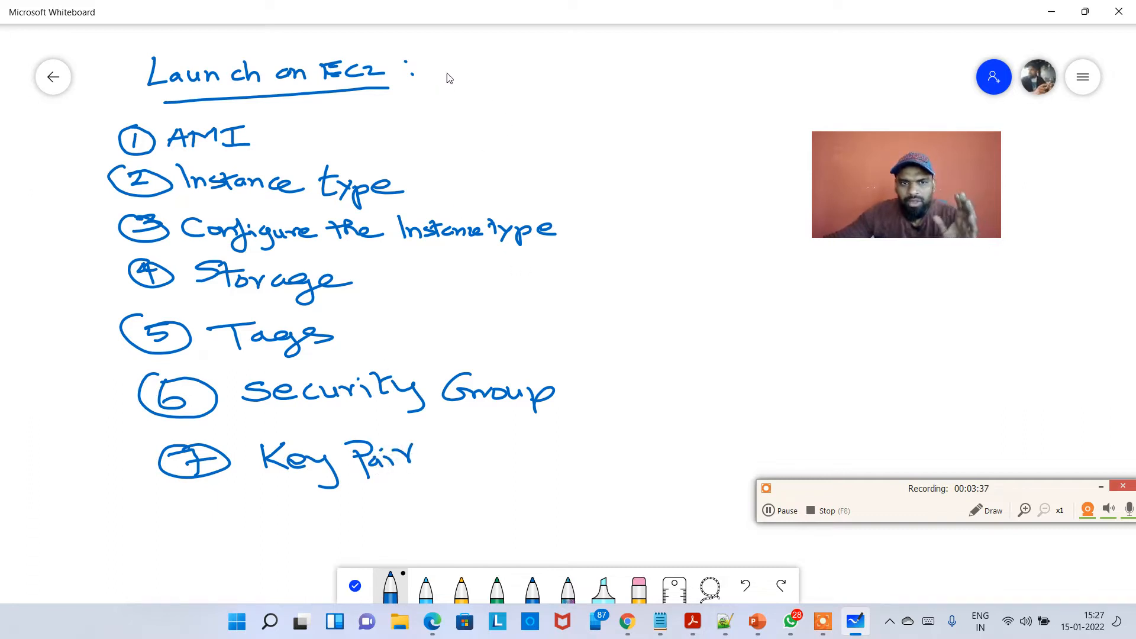
# Draw a bracket enclosing the list with an arrow pointing to a box on its right.
pyautogui.moveTo(454, 102)
pyautogui.mouseDown()
pyautogui.moveTo(565, 94)
pyautogui.moveTo(579, 173)
pyautogui.moveTo(603, 492)
pyautogui.moveTo(523, 520)
pyautogui.mouseUp()
pyautogui.moveTo(599, 301)
pyautogui.mouseDown()
pyautogui.moveTo(641, 311)
pyautogui.moveTo(631, 324)
pyautogui.moveTo(679, 362)
pyautogui.mouseUp()
pyautogui.moveTo(681, 305)
pyautogui.mouseDown()
pyautogui.moveTo(681, 364)
pyautogui.moveTo(655, 365)
pyautogui.mouseUp()
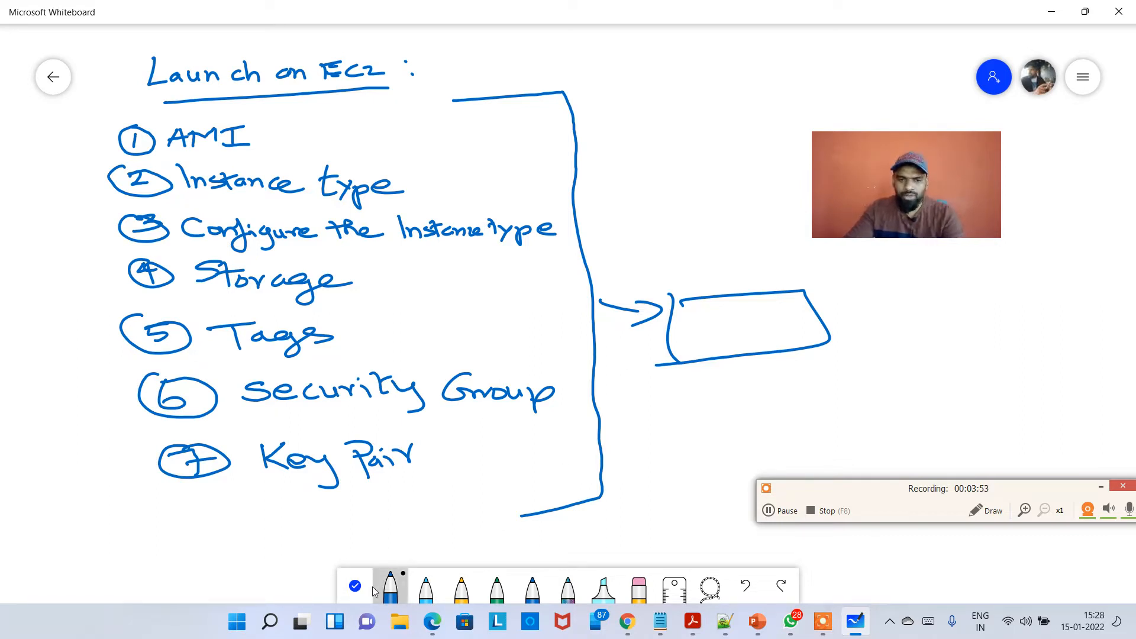
# Draw a user figure in empty space with a downward arrow to a box labelled "LB".
pyautogui.click(355, 586)
pyautogui.scroll(-3, 449, 515)
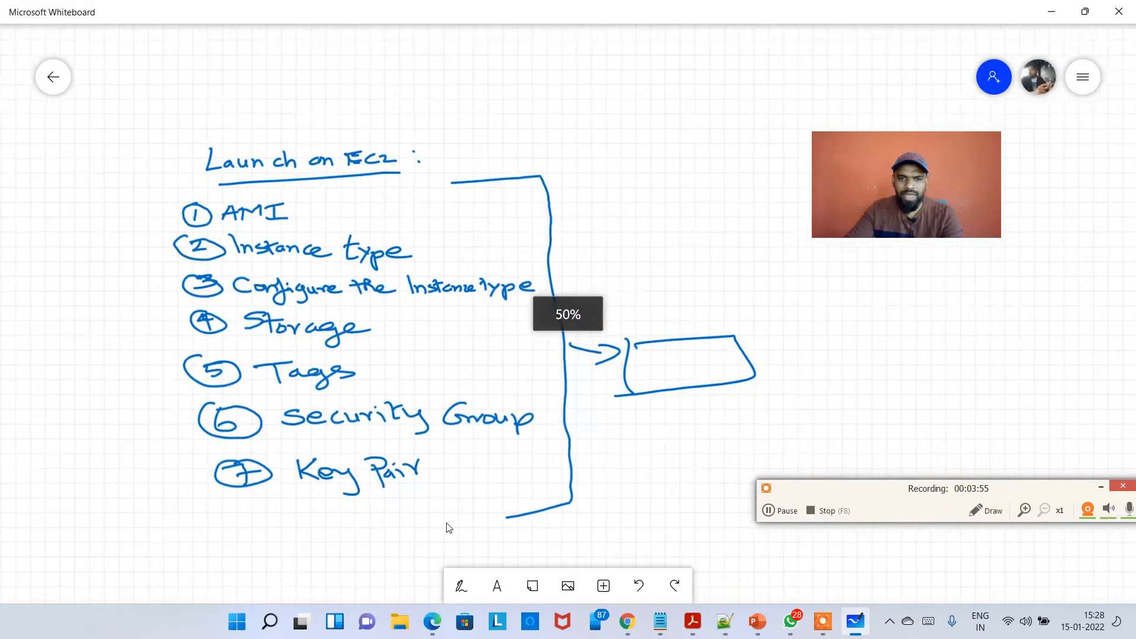
pyautogui.moveTo(469, 496); pyautogui.dragTo(348, 445)
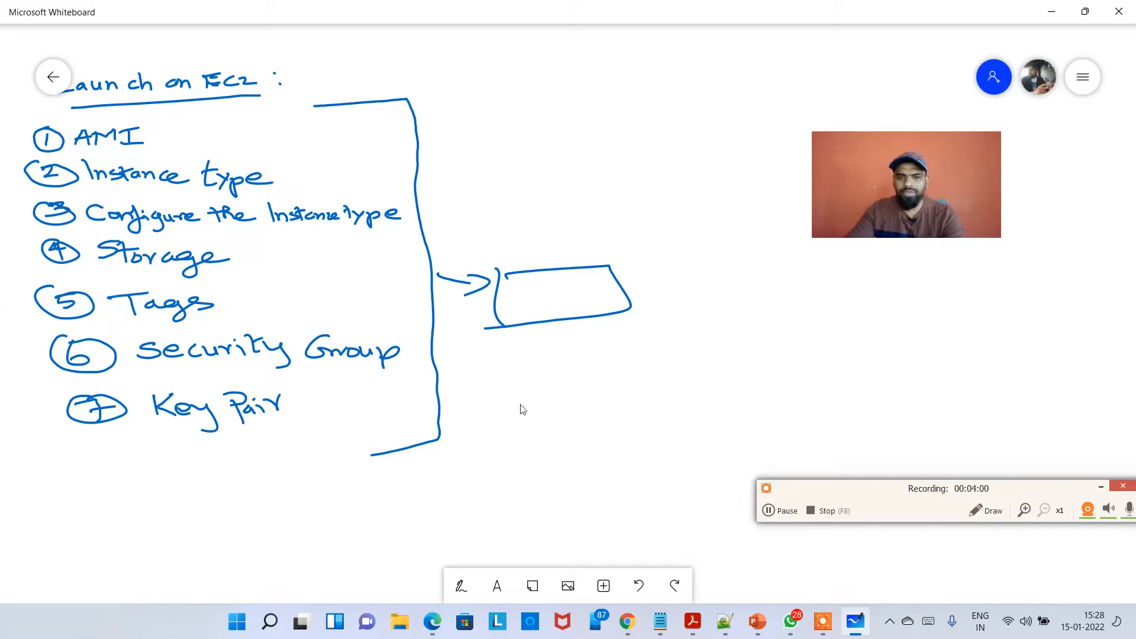
pyautogui.moveTo(510, 408); pyautogui.dragTo(59, 459)
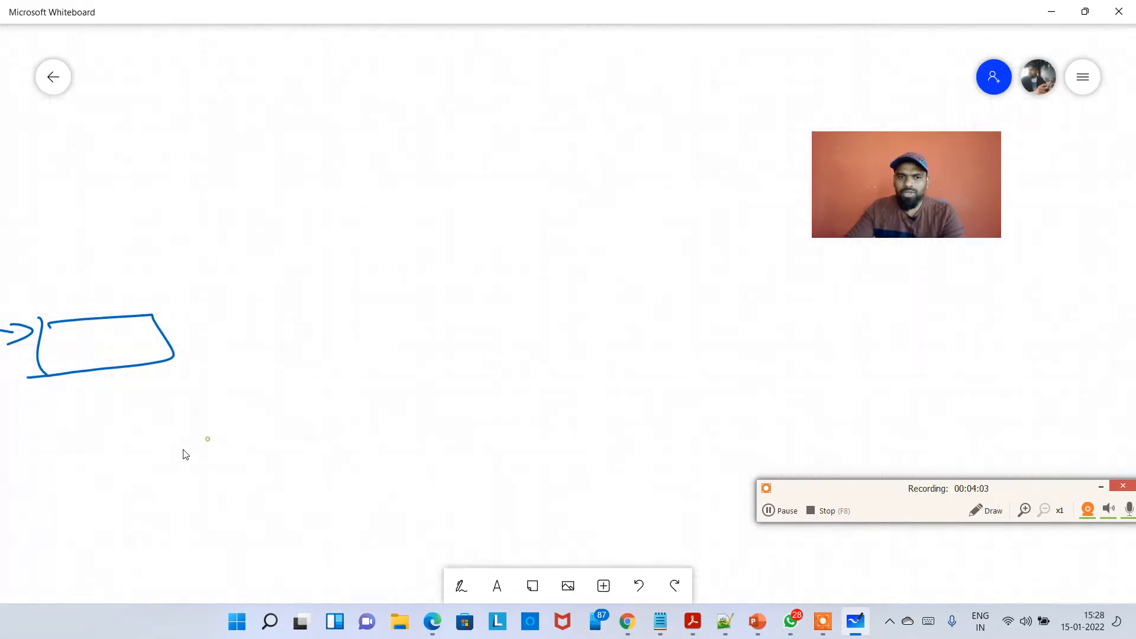
pyautogui.moveTo(183, 454); pyautogui.dragTo(97, 478)
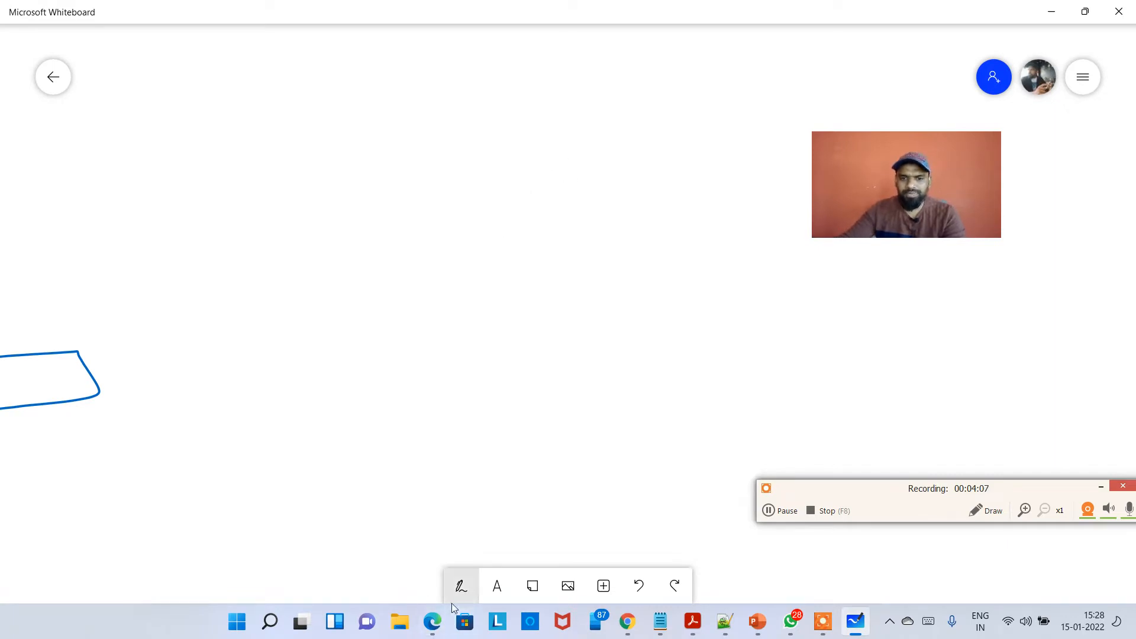
pyautogui.click(458, 588)
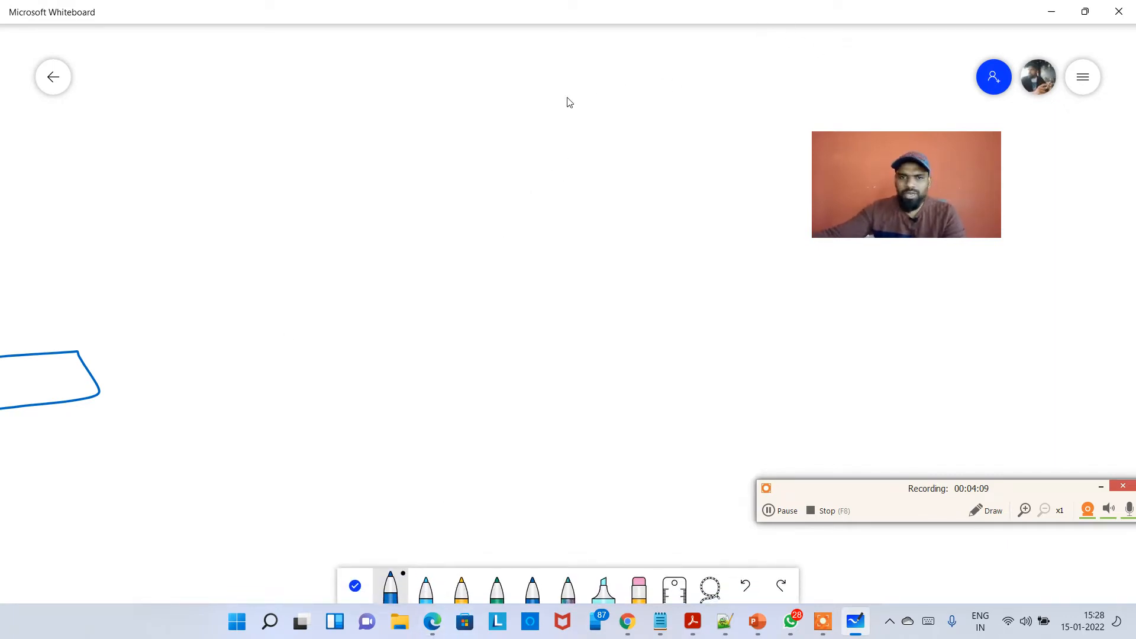
pyautogui.moveTo(533, 99)
pyautogui.mouseDown()
pyautogui.moveTo(517, 119)
pyautogui.moveTo(535, 95)
pyautogui.mouseUp()
pyautogui.moveTo(523, 131); pyautogui.dragTo(526, 154)
pyautogui.moveTo(526, 154); pyautogui.dragTo(502, 168)
pyautogui.moveTo(525, 153)
pyautogui.mouseDown()
pyautogui.moveTo(545, 172)
pyautogui.moveTo(519, 241)
pyautogui.moveTo(538, 228)
pyautogui.mouseUp()
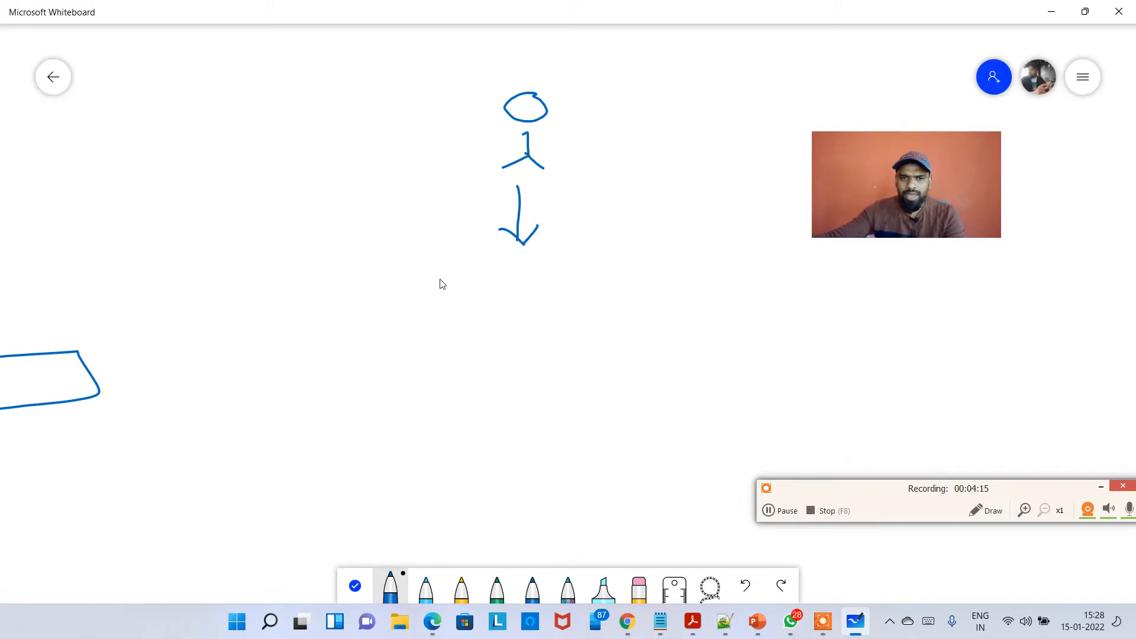
pyautogui.moveTo(434, 274)
pyautogui.mouseDown()
pyautogui.moveTo(446, 316)
pyautogui.moveTo(449, 269)
pyautogui.moveTo(629, 290)
pyautogui.moveTo(518, 337)
pyautogui.moveTo(448, 343)
pyautogui.moveTo(444, 314)
pyautogui.mouseUp()
pyautogui.moveTo(505, 284)
pyautogui.mouseDown()
pyautogui.moveTo(520, 308)
pyautogui.moveTo(535, 298)
pyautogui.moveTo(556, 308)
pyautogui.mouseUp()
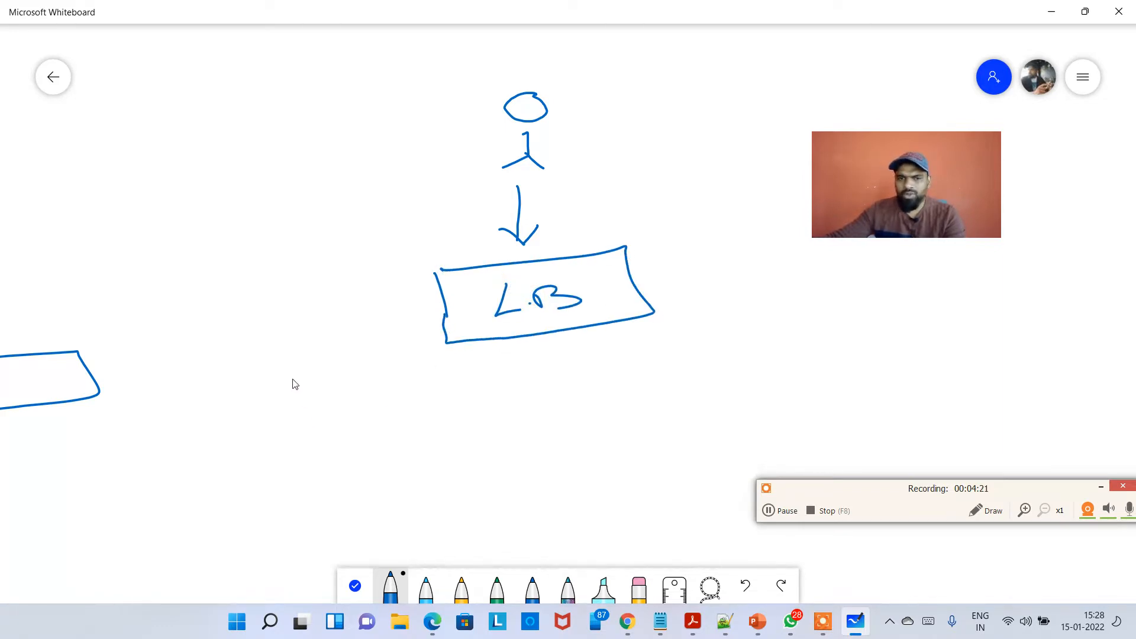
pyautogui.moveTo(512, 344)
pyautogui.mouseDown()
pyautogui.moveTo(405, 396)
pyautogui.moveTo(518, 401)
pyautogui.moveTo(551, 355)
pyautogui.moveTo(656, 398)
pyautogui.mouseUp()
# Draw three lines from the LB box to three boxes labelled "EC2".
pyautogui.moveTo(357, 421)
pyautogui.mouseDown()
pyautogui.moveTo(377, 456)
pyautogui.moveTo(448, 399)
pyautogui.moveTo(378, 454)
pyautogui.moveTo(400, 424)
pyautogui.moveTo(421, 438)
pyautogui.mouseUp()
pyautogui.moveTo(432, 427); pyautogui.dragTo(518, 453)
pyautogui.moveTo(500, 414); pyautogui.dragTo(582, 402)
pyautogui.moveTo(581, 402)
pyautogui.mouseDown()
pyautogui.moveTo(528, 451)
pyautogui.moveTo(595, 433)
pyautogui.mouseUp()
pyautogui.click(521, 429)
pyautogui.moveTo(629, 413)
pyautogui.mouseDown()
pyautogui.moveTo(680, 402)
pyautogui.moveTo(686, 448)
pyautogui.moveTo(627, 425)
pyautogui.moveTo(681, 436)
pyautogui.mouseUp()
pyautogui.moveTo(691, 421)
pyautogui.mouseDown()
pyautogui.moveTo(717, 439)
pyautogui.moveTo(743, 426)
pyautogui.mouseUp()
# Write the label "Classic" beside the user figure and load balancer diagram.
pyautogui.moveTo(274, 211)
pyautogui.mouseDown()
pyautogui.moveTo(290, 233)
pyautogui.moveTo(412, 207)
pyautogui.moveTo(427, 219)
pyautogui.mouseUp()
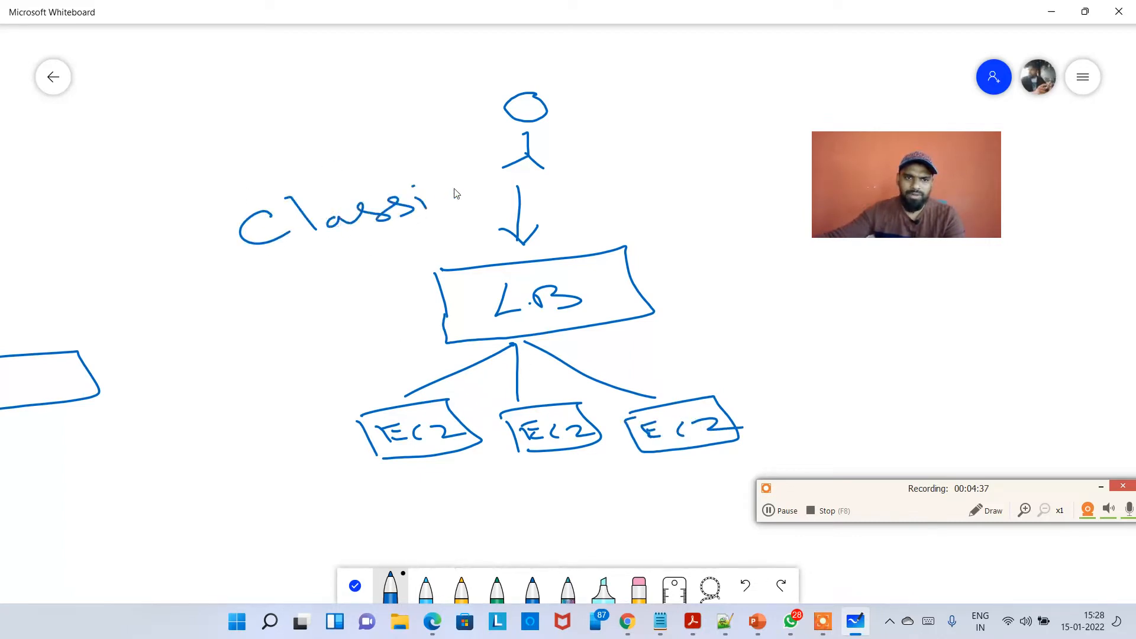
pyautogui.moveTo(469, 186); pyautogui.dragTo(482, 200)
# Draw a second user figure below the Classic diagram with a downward arrow to a new box.
pyautogui.scroll(-1, 445, 188)
pyautogui.scroll(-2, 444, 185)
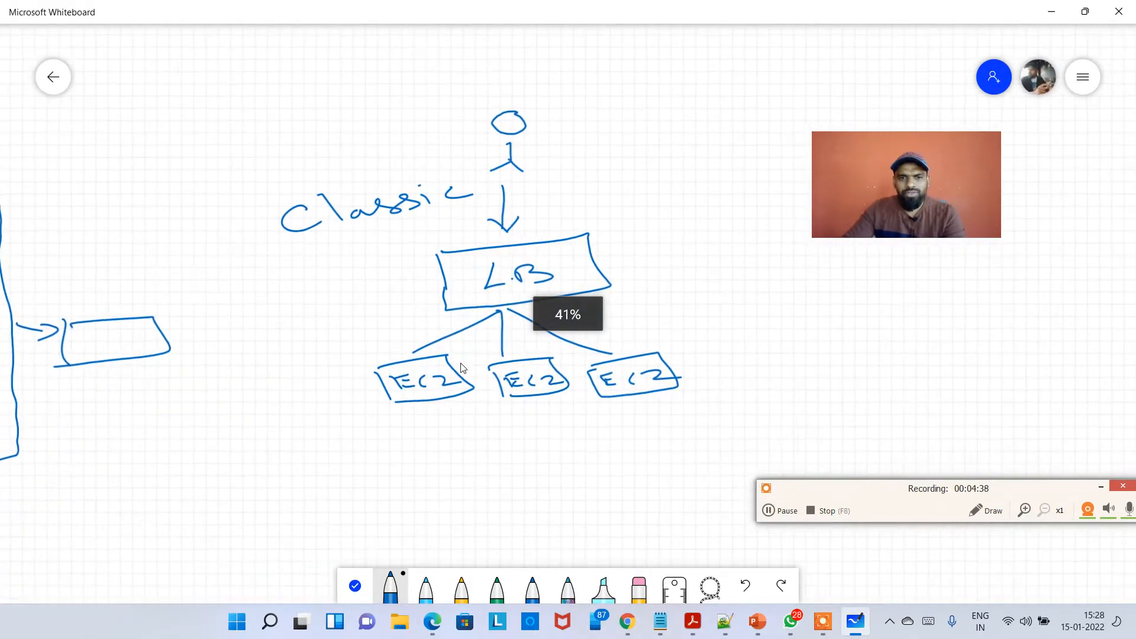
pyautogui.click(356, 588)
pyautogui.moveTo(446, 474); pyautogui.dragTo(365, 278)
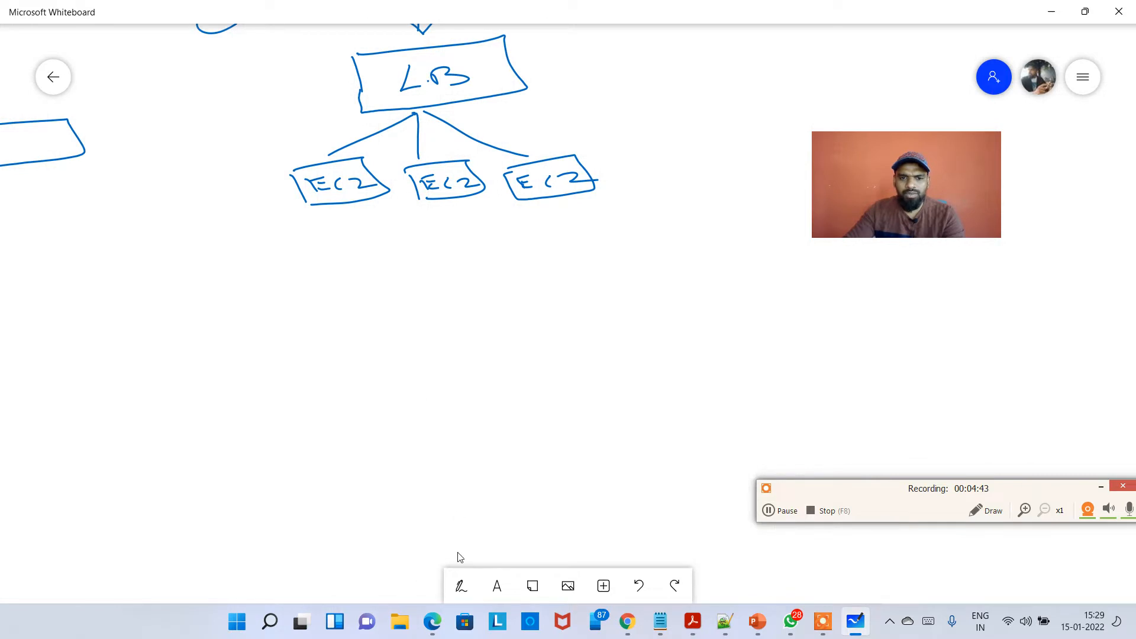
pyautogui.click(460, 588)
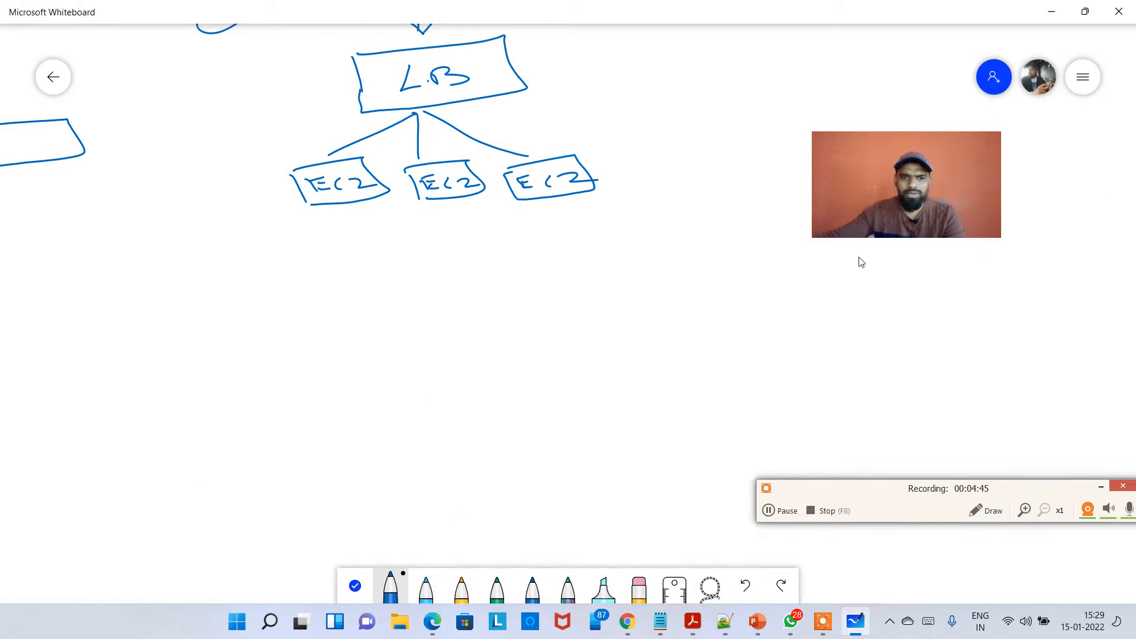
pyautogui.moveTo(480, 256)
pyautogui.mouseDown()
pyautogui.moveTo(461, 312)
pyautogui.moveTo(505, 313)
pyautogui.moveTo(497, 355)
pyautogui.moveTo(518, 342)
pyautogui.mouseUp()
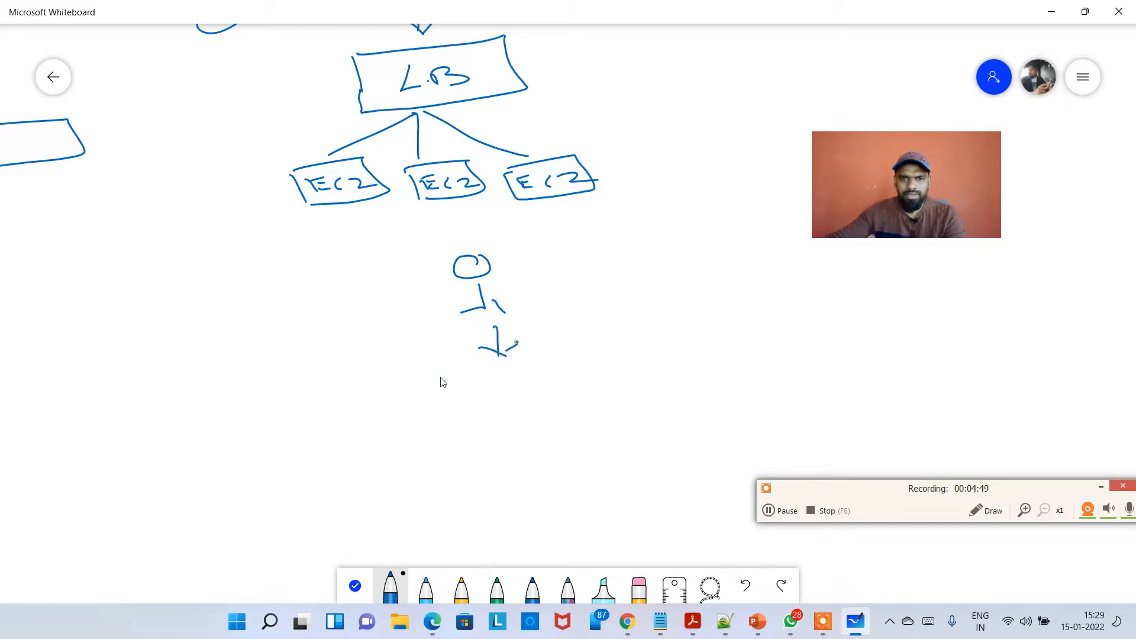
pyautogui.moveTo(418, 379)
pyautogui.mouseDown()
pyautogui.moveTo(436, 409)
pyautogui.moveTo(621, 371)
pyautogui.moveTo(443, 429)
pyautogui.mouseUp()
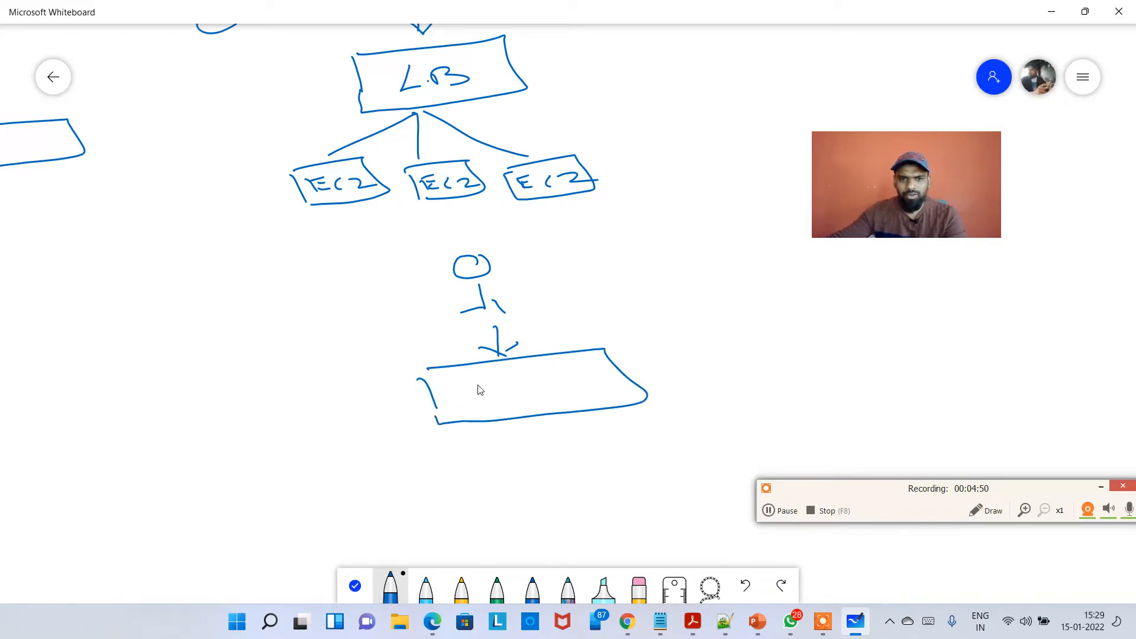
# Label the new box "ALB" and change the upper box's label to "CLB".
pyautogui.moveTo(485, 377)
pyautogui.mouseDown()
pyautogui.moveTo(471, 404)
pyautogui.moveTo(499, 400)
pyautogui.mouseUp()
pyautogui.moveTo(477, 394); pyautogui.dragTo(550, 395)
pyautogui.moveTo(546, 374); pyautogui.dragTo(556, 395)
pyautogui.moveTo(395, 75)
pyautogui.mouseDown()
pyautogui.moveTo(367, 95)
pyautogui.moveTo(397, 95)
pyautogui.mouseUp()
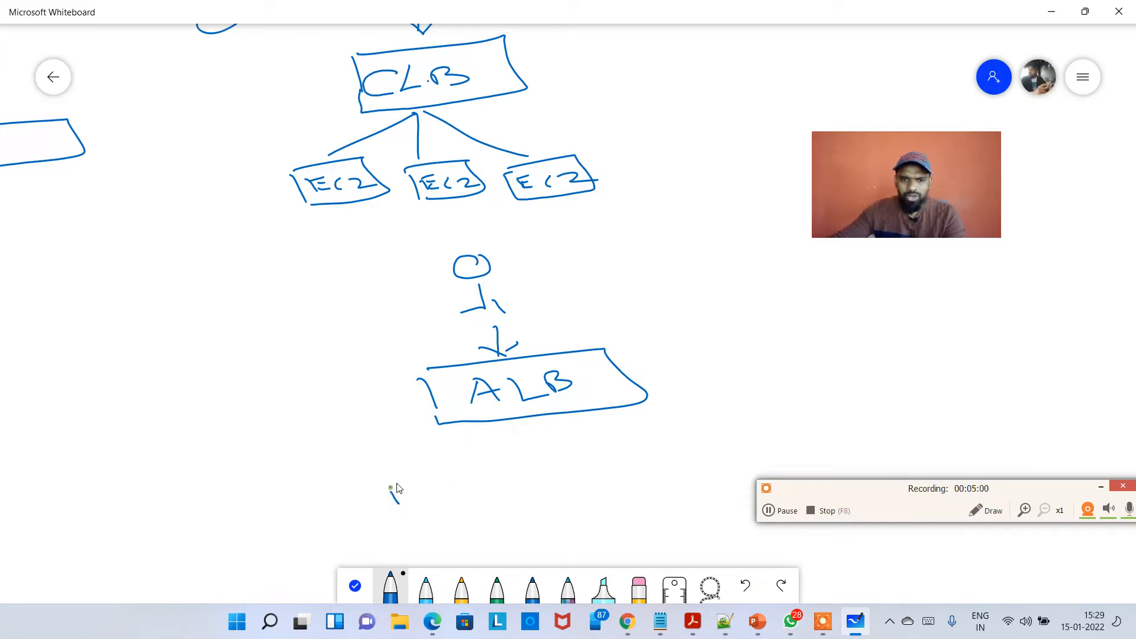
# Draw a box containing small instance squares below the ALB box.
pyautogui.moveTo(390, 486)
pyautogui.mouseDown()
pyautogui.moveTo(438, 500)
pyautogui.moveTo(457, 473)
pyautogui.moveTo(475, 490)
pyautogui.moveTo(454, 528)
pyautogui.mouseUp()
pyautogui.moveTo(368, 488)
pyautogui.mouseDown()
pyautogui.moveTo(398, 538)
pyautogui.moveTo(488, 460)
pyautogui.moveTo(476, 535)
pyautogui.moveTo(396, 547)
pyautogui.mouseUp()
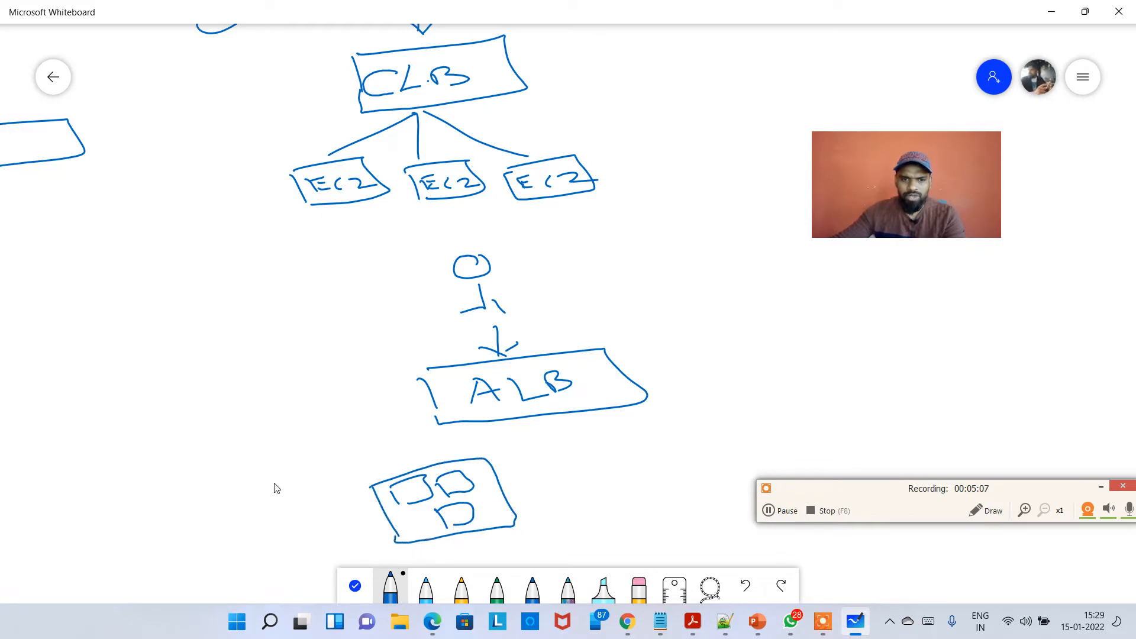
# Label the first box "Target Group" and draw a second box of instances labelled "Target Group 2".
pyautogui.moveTo(260, 493)
pyautogui.mouseDown()
pyautogui.moveTo(296, 482)
pyautogui.moveTo(292, 506)
pyautogui.moveTo(313, 503)
pyautogui.moveTo(333, 481)
pyautogui.moveTo(376, 467)
pyautogui.moveTo(314, 515)
pyautogui.moveTo(391, 503)
pyautogui.moveTo(379, 533)
pyautogui.moveTo(396, 543)
pyautogui.mouseUp()
pyautogui.moveTo(592, 460); pyautogui.dragTo(593, 475)
pyautogui.moveTo(578, 458)
pyautogui.mouseDown()
pyautogui.moveTo(647, 468)
pyautogui.moveTo(590, 517)
pyautogui.moveTo(662, 439)
pyautogui.mouseUp()
pyautogui.moveTo(660, 441)
pyautogui.mouseDown()
pyautogui.moveTo(695, 494)
pyautogui.moveTo(582, 516)
pyautogui.mouseUp()
pyautogui.moveTo(544, 440)
pyautogui.mouseDown()
pyautogui.moveTo(575, 434)
pyautogui.moveTo(593, 453)
pyautogui.moveTo(607, 445)
pyautogui.mouseUp()
pyautogui.moveTo(609, 442)
pyautogui.mouseDown()
pyautogui.moveTo(615, 456)
pyautogui.moveTo(655, 426)
pyautogui.moveTo(698, 439)
pyautogui.moveTo(707, 467)
pyautogui.mouseUp()
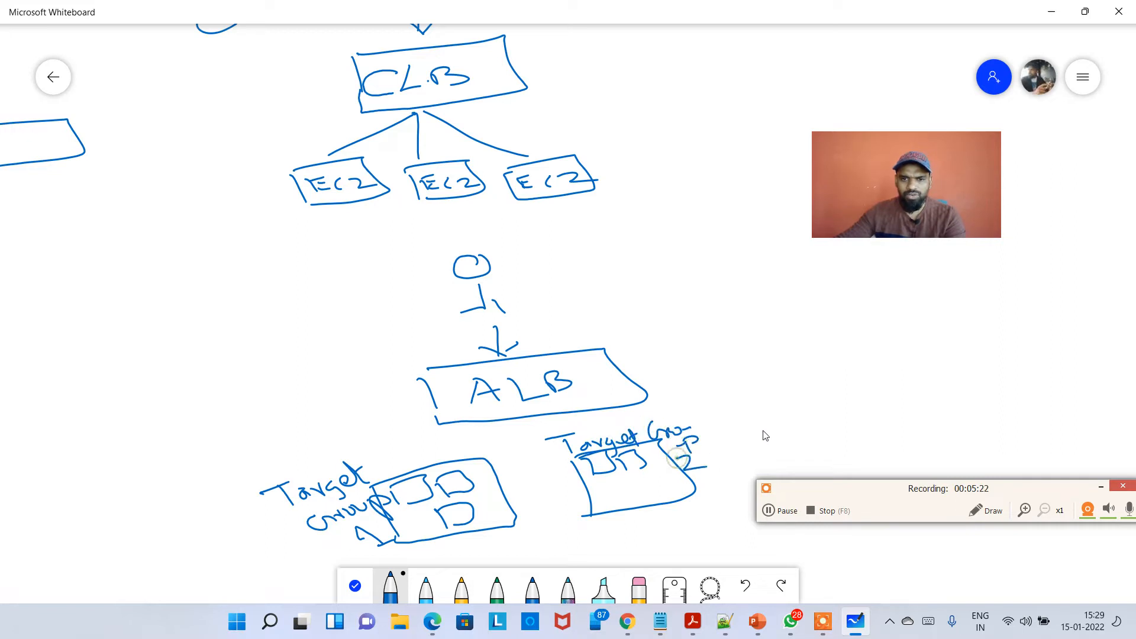
# Draw a third box with instance squares to the right of the second target group.
pyautogui.moveTo(775, 399)
pyautogui.mouseDown()
pyautogui.moveTo(769, 417)
pyautogui.moveTo(801, 395)
pyautogui.mouseUp()
pyautogui.moveTo(804, 398)
pyautogui.mouseDown()
pyautogui.moveTo(808, 420)
pyautogui.moveTo(833, 403)
pyautogui.mouseUp()
pyautogui.moveTo(836, 404)
pyautogui.mouseDown()
pyautogui.moveTo(853, 414)
pyautogui.moveTo(811, 450)
pyautogui.moveTo(857, 434)
pyautogui.moveTo(868, 447)
pyautogui.mouseUp()
pyautogui.moveTo(746, 407); pyautogui.dragTo(766, 454)
pyautogui.moveTo(739, 407)
pyautogui.mouseDown()
pyautogui.moveTo(894, 380)
pyautogui.moveTo(933, 426)
pyautogui.mouseUp()
pyautogui.moveTo(931, 432); pyautogui.dragTo(767, 454)
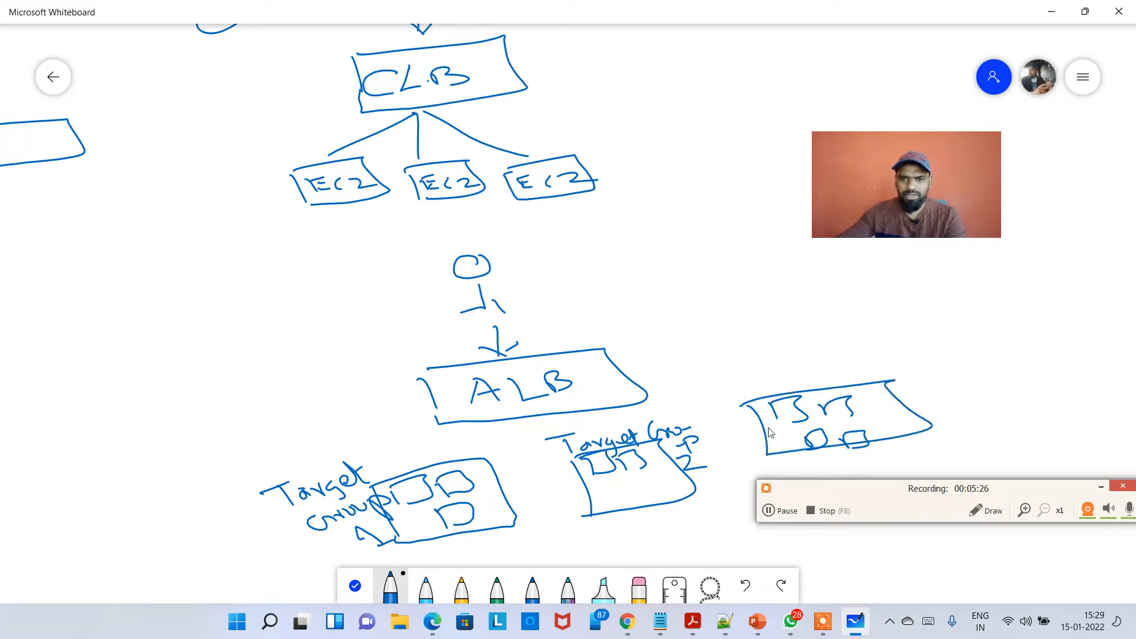
# Label the third box "T.G 3" and connect the ALB box to the target groups with lines.
pyautogui.moveTo(803, 382); pyautogui.dragTo(806, 392)
pyautogui.moveTo(778, 376)
pyautogui.mouseDown()
pyautogui.moveTo(854, 385)
pyautogui.moveTo(895, 372)
pyautogui.moveTo(887, 385)
pyautogui.mouseUp()
pyautogui.click(819, 385)
pyautogui.click(860, 388)
pyautogui.moveTo(532, 417)
pyautogui.mouseDown()
pyautogui.moveTo(427, 455)
pyautogui.moveTo(442, 465)
pyautogui.moveTo(452, 453)
pyautogui.moveTo(613, 444)
pyautogui.moveTo(791, 392)
pyautogui.mouseUp()
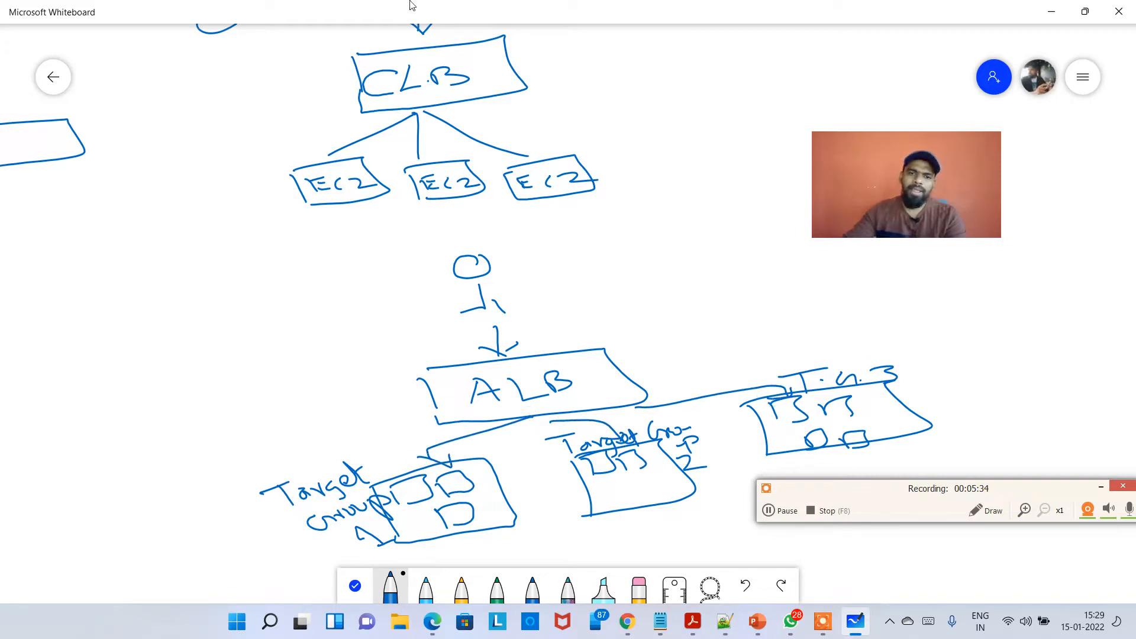
# Draw a user figure in empty space with an arrow to a box labelled "NLB".
pyautogui.scroll(-5, 382, 395)
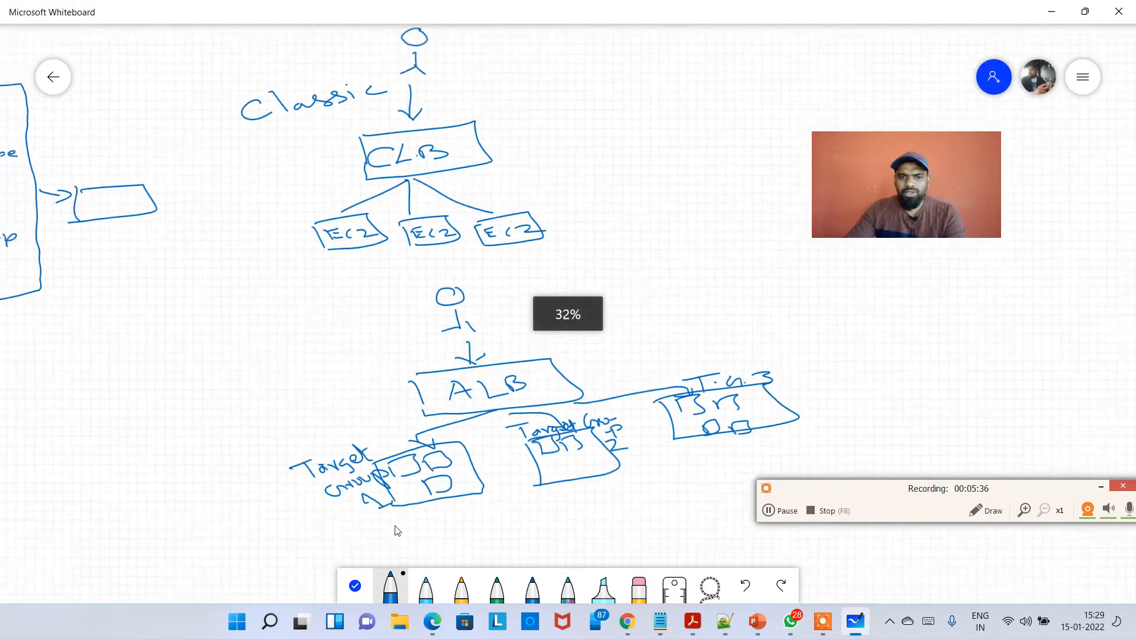
pyautogui.moveTo(363, 414); pyautogui.dragTo(154, 398)
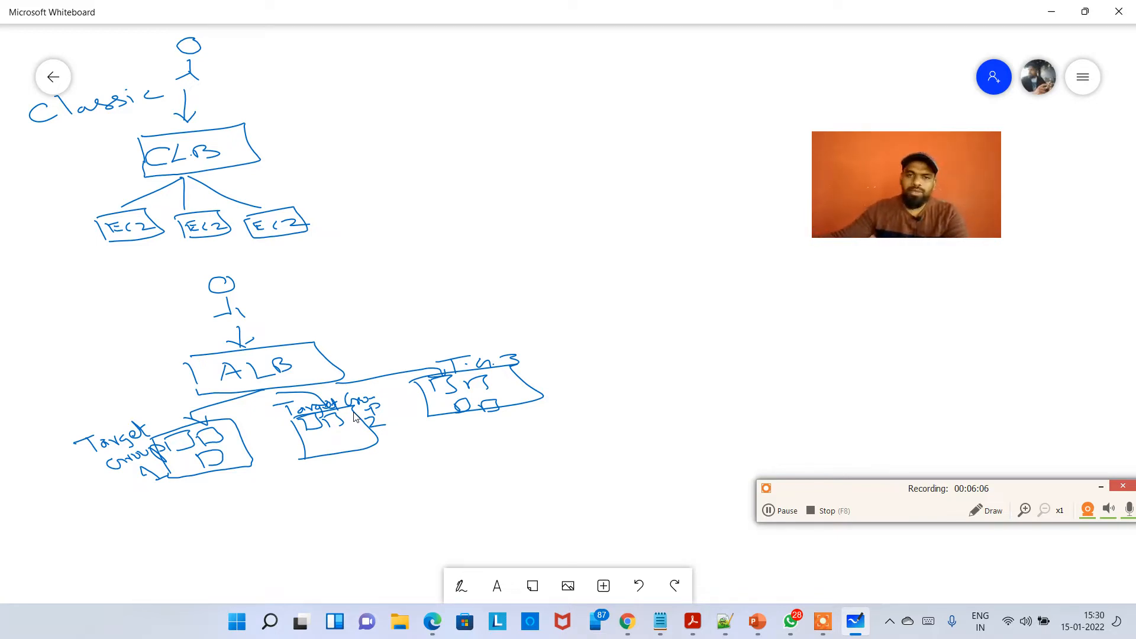
pyautogui.scroll(-2, 393, 291)
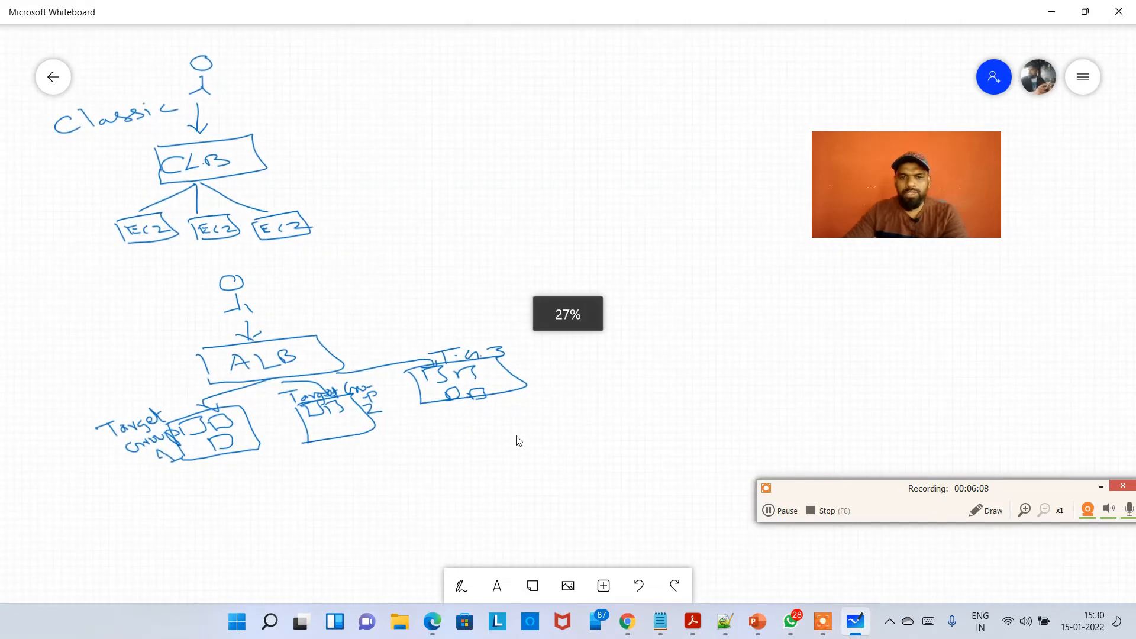
pyautogui.moveTo(538, 439); pyautogui.dragTo(360, 564)
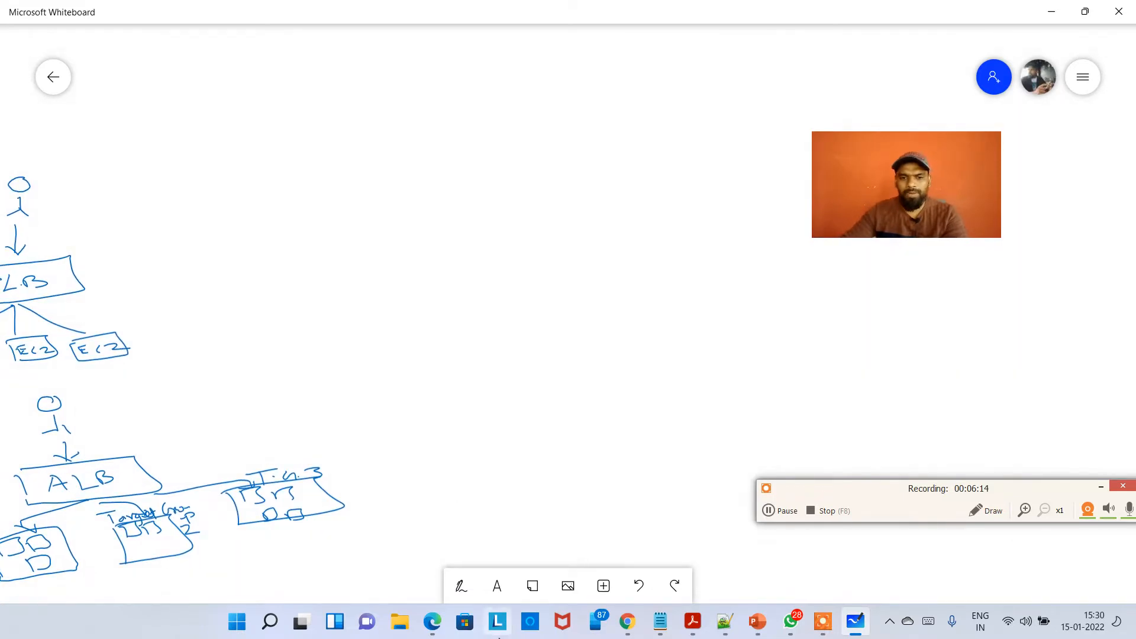
pyautogui.click(461, 587)
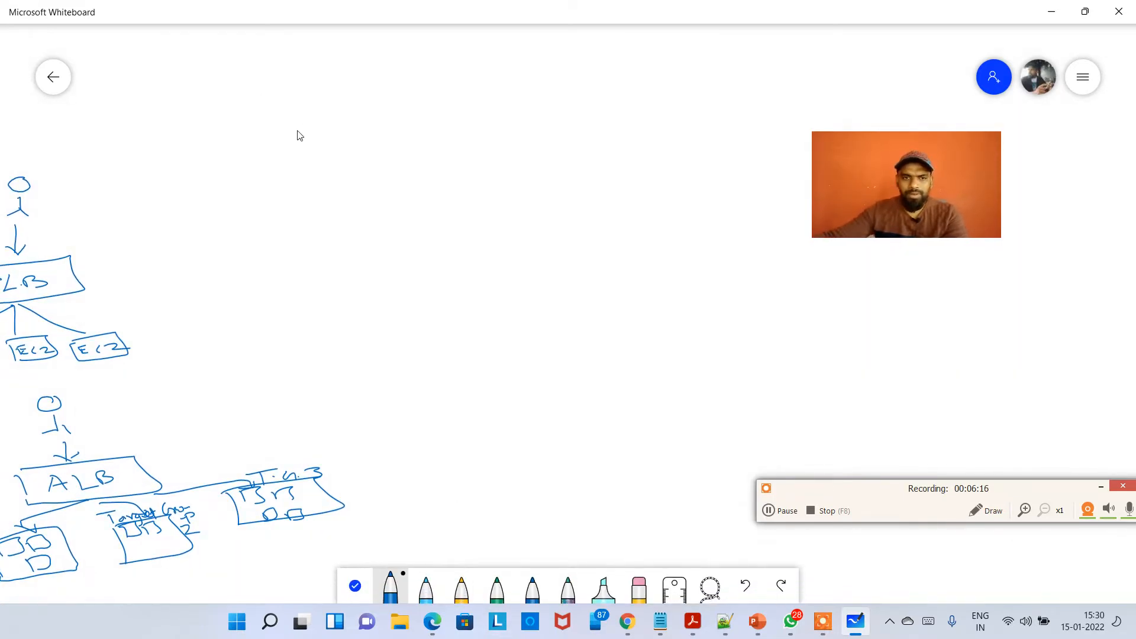
pyautogui.moveTo(356, 182); pyautogui.dragTo(348, 188)
pyautogui.moveTo(329, 204); pyautogui.dragTo(332, 234)
pyautogui.moveTo(329, 229)
pyautogui.mouseDown()
pyautogui.moveTo(302, 246)
pyautogui.moveTo(348, 241)
pyautogui.mouseUp()
pyautogui.moveTo(356, 219)
pyautogui.mouseDown()
pyautogui.moveTo(437, 210)
pyautogui.moveTo(461, 244)
pyautogui.mouseUp()
pyautogui.moveTo(456, 190)
pyautogui.mouseDown()
pyautogui.moveTo(474, 242)
pyautogui.moveTo(494, 197)
pyautogui.moveTo(496, 228)
pyautogui.moveTo(513, 237)
pyautogui.moveTo(587, 204)
pyautogui.mouseUp()
pyautogui.moveTo(572, 199); pyautogui.dragTo(615, 234)
pyautogui.moveTo(606, 185)
pyautogui.mouseDown()
pyautogui.moveTo(690, 218)
pyautogui.moveTo(624, 230)
pyautogui.mouseUp()
pyautogui.moveTo(626, 191); pyautogui.dragTo(636, 210)
# Add an arrow to a box labelled "ALB" and three arrows from it to instance boxes.
pyautogui.moveTo(632, 215); pyautogui.dragTo(672, 227)
pyautogui.moveTo(689, 194)
pyautogui.mouseDown()
pyautogui.moveTo(734, 175)
pyautogui.moveTo(729, 220)
pyautogui.mouseUp()
pyautogui.moveTo(729, 217); pyautogui.dragTo(733, 229)
pyautogui.moveTo(678, 233)
pyautogui.mouseDown()
pyautogui.moveTo(743, 274)
pyautogui.moveTo(732, 278)
pyautogui.mouseUp()
pyautogui.moveTo(760, 264)
pyautogui.mouseDown()
pyautogui.moveTo(762, 273)
pyautogui.moveTo(782, 255)
pyautogui.moveTo(768, 228)
pyautogui.mouseUp()
pyautogui.moveTo(753, 211)
pyautogui.mouseDown()
pyautogui.moveTo(784, 204)
pyautogui.moveTo(768, 230)
pyautogui.mouseUp()
pyautogui.moveTo(757, 160); pyautogui.dragTo(760, 191)
pyautogui.moveTo(756, 159); pyautogui.dragTo(763, 188)
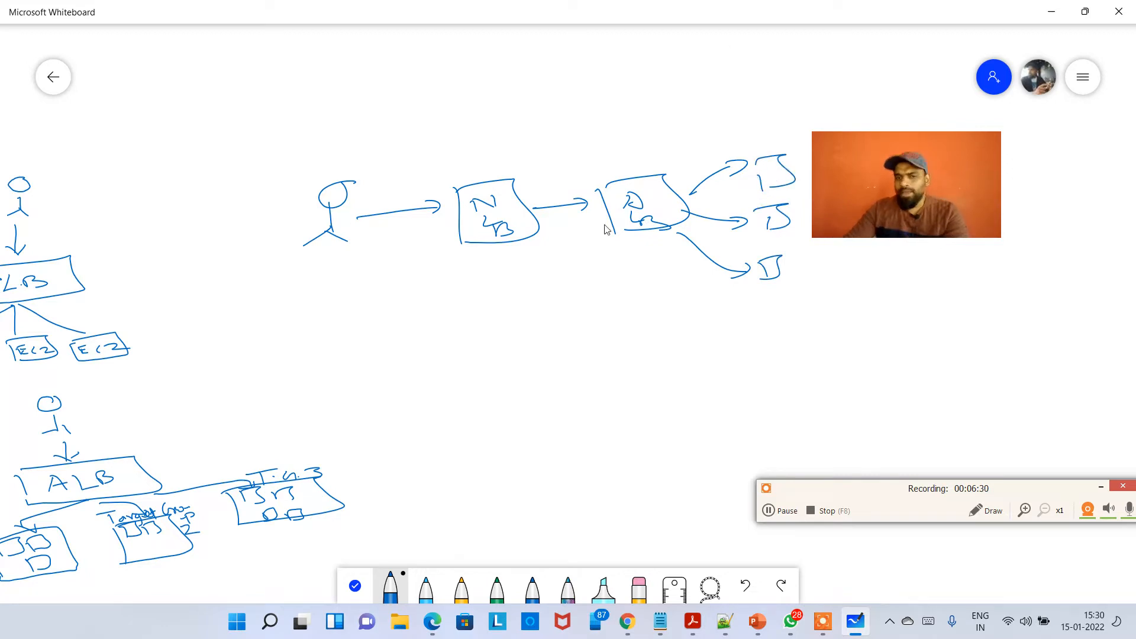
pyautogui.scroll(-3, 545, 332)
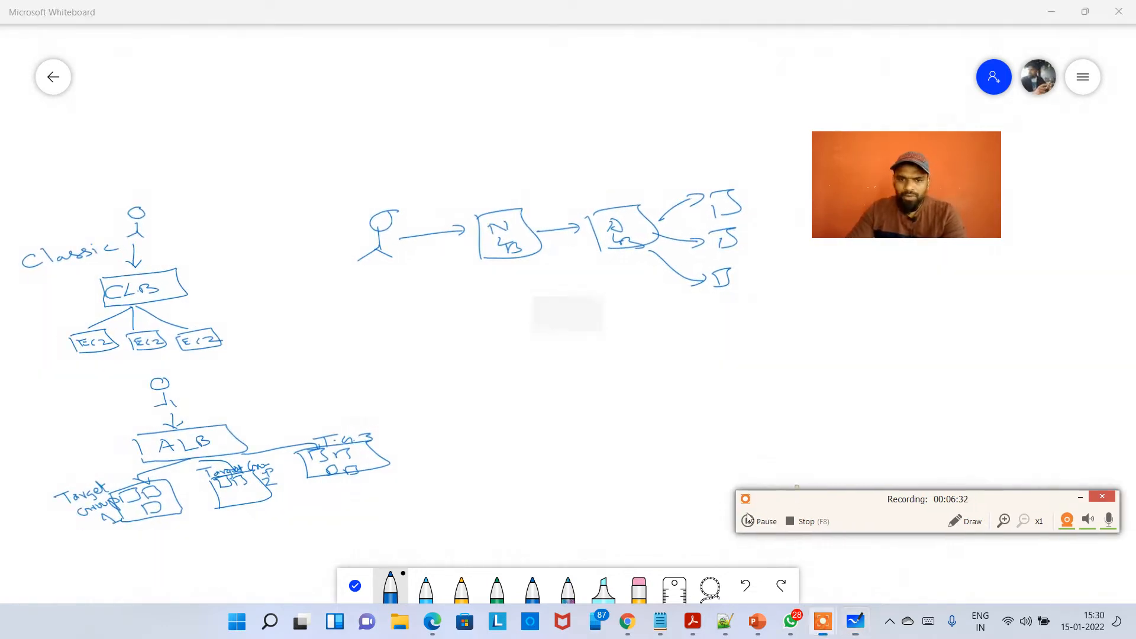
pyautogui.moveTo(746, 513); pyautogui.dragTo(673, 565)
pyautogui.click(353, 595)
pyautogui.moveTo(428, 413)
pyautogui.mouseDown()
pyautogui.moveTo(652, 337)
pyautogui.moveTo(705, 373)
pyautogui.moveTo(712, 414)
pyautogui.mouseUp()
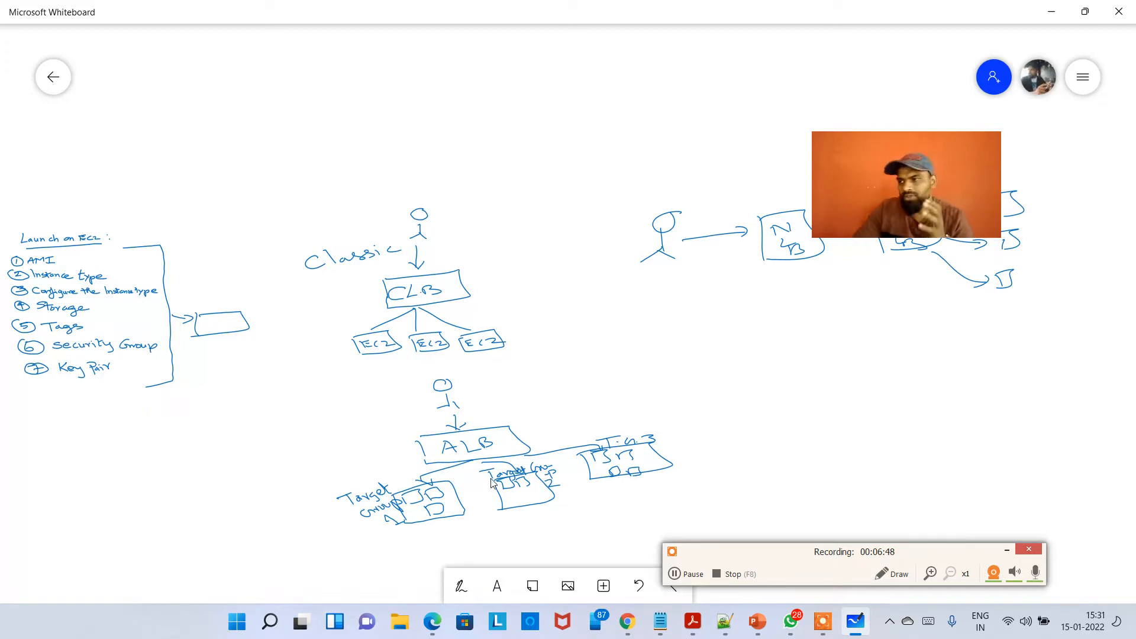
pyautogui.moveTo(488, 450); pyautogui.dragTo(273, 335)
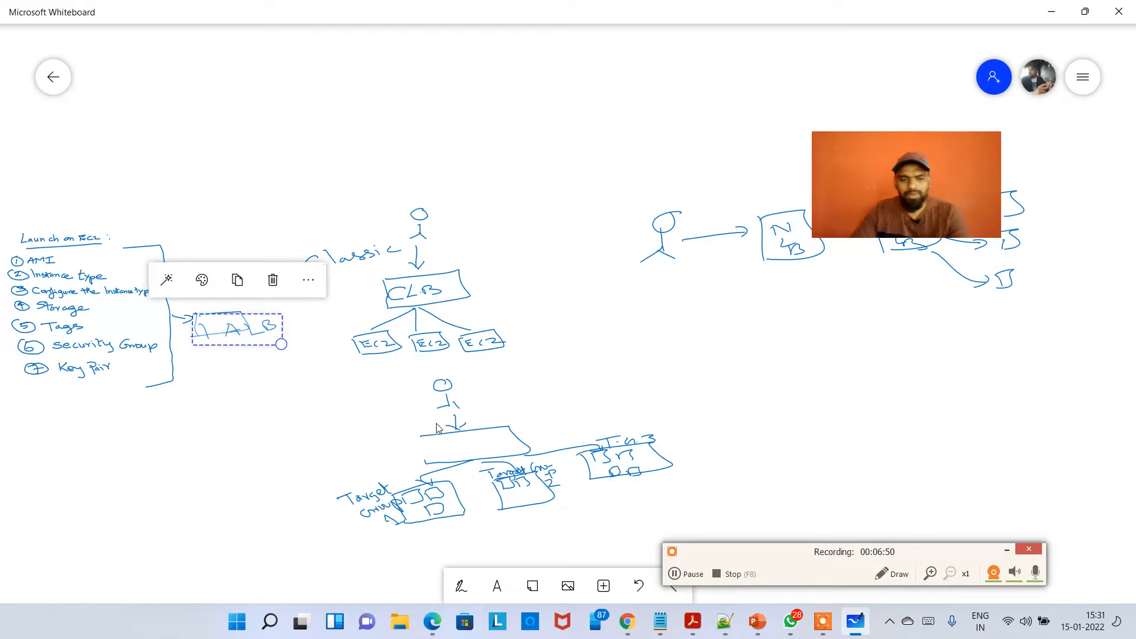
pyautogui.hotkey('ctrl', 'z')
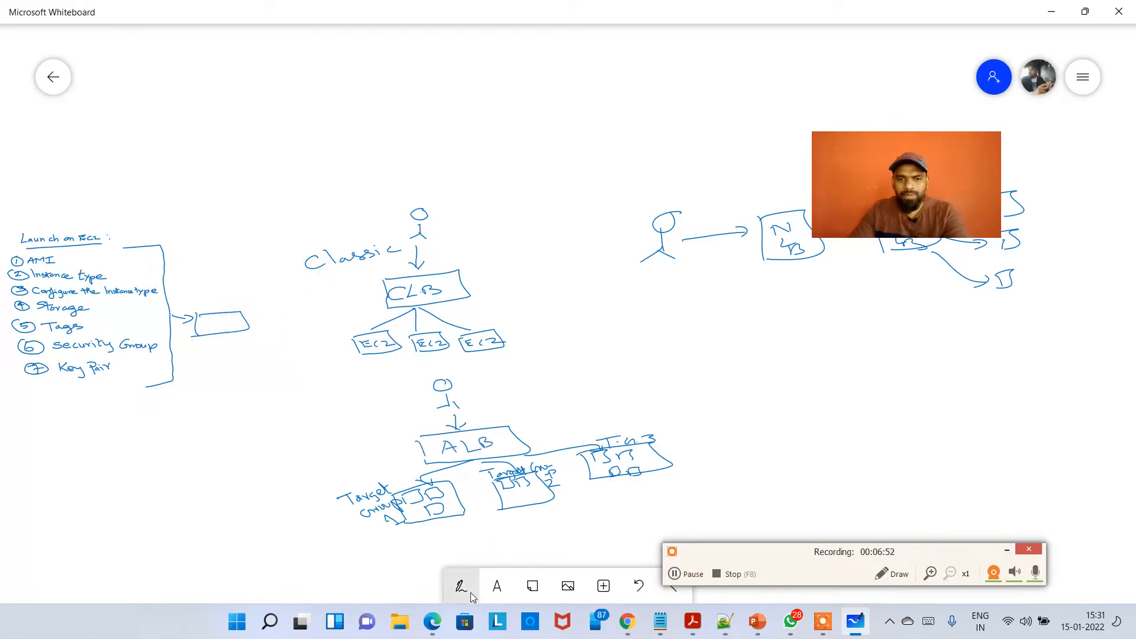
# Draw a user figure in empty space with a downward arrow to an oval labelled "LB".
pyautogui.moveTo(1011, 411); pyautogui.dragTo(517, 317)
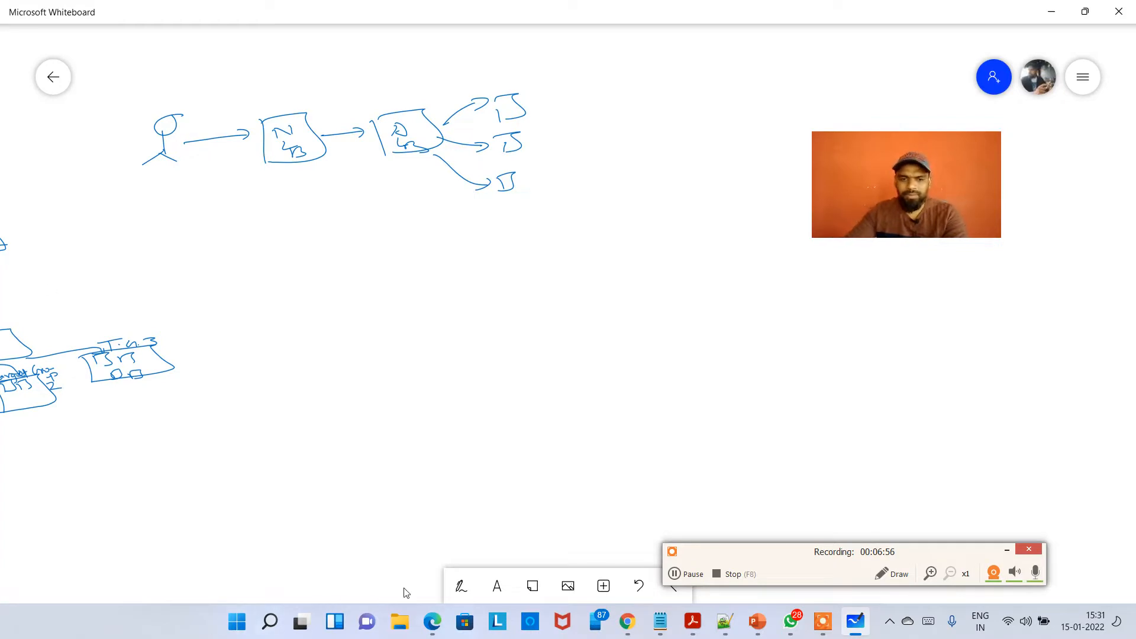
pyautogui.click(461, 586)
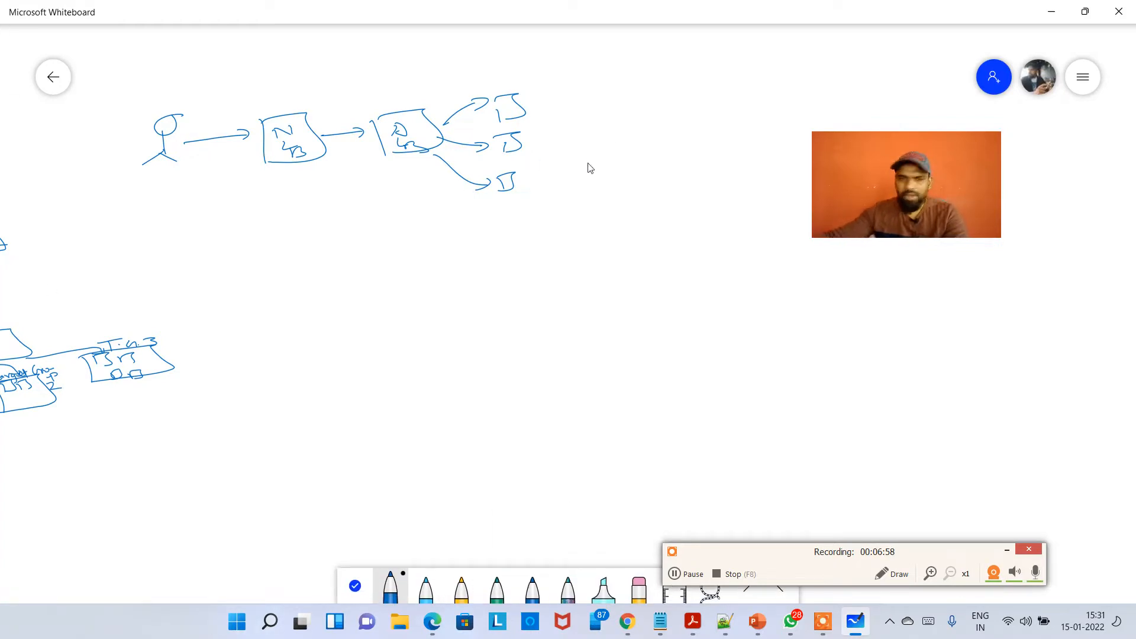
pyautogui.moveTo(615, 244)
pyautogui.mouseDown()
pyautogui.moveTo(625, 258)
pyautogui.moveTo(601, 348)
pyautogui.moveTo(606, 406)
pyautogui.moveTo(627, 360)
pyautogui.moveTo(620, 389)
pyautogui.moveTo(642, 378)
pyautogui.moveTo(652, 387)
pyautogui.mouseUp()
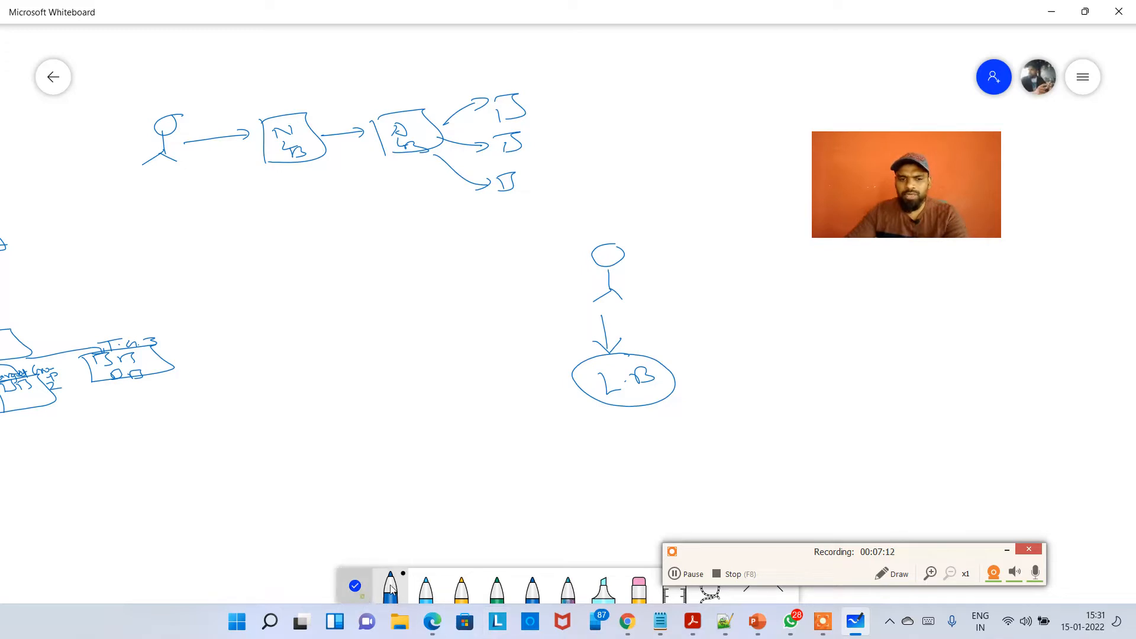
# Draw a large box below the LB oval and title it "Auto Scaling Group" with an underline.
pyautogui.click(356, 587)
pyautogui.moveTo(498, 475)
pyautogui.mouseDown()
pyautogui.moveTo(495, 248)
pyautogui.moveTo(429, 332)
pyautogui.mouseUp()
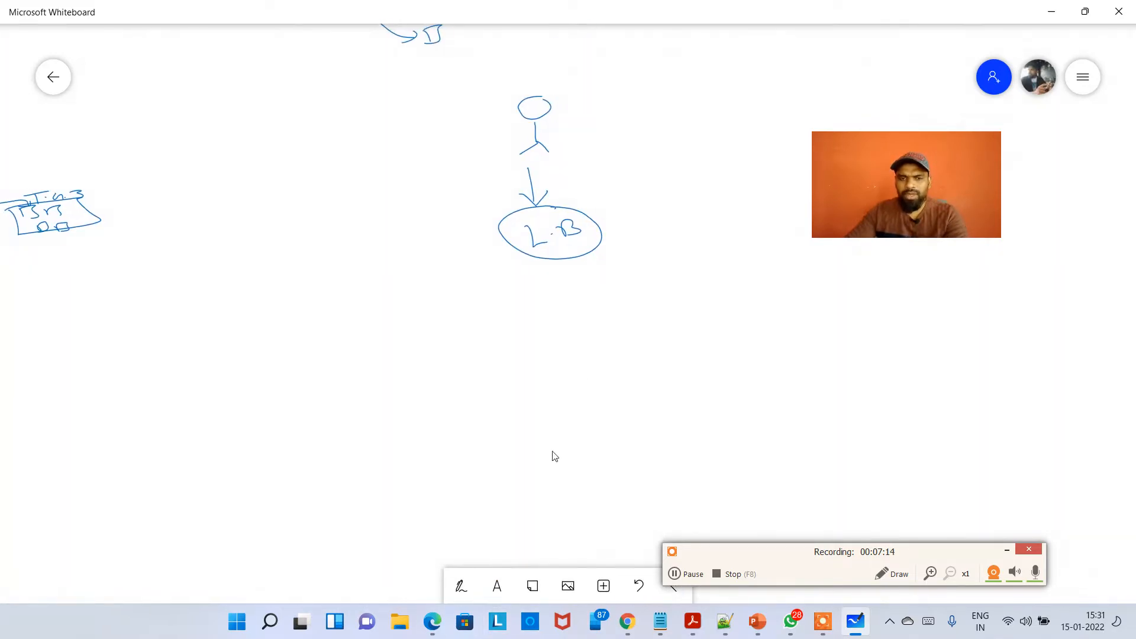
pyautogui.click(463, 590)
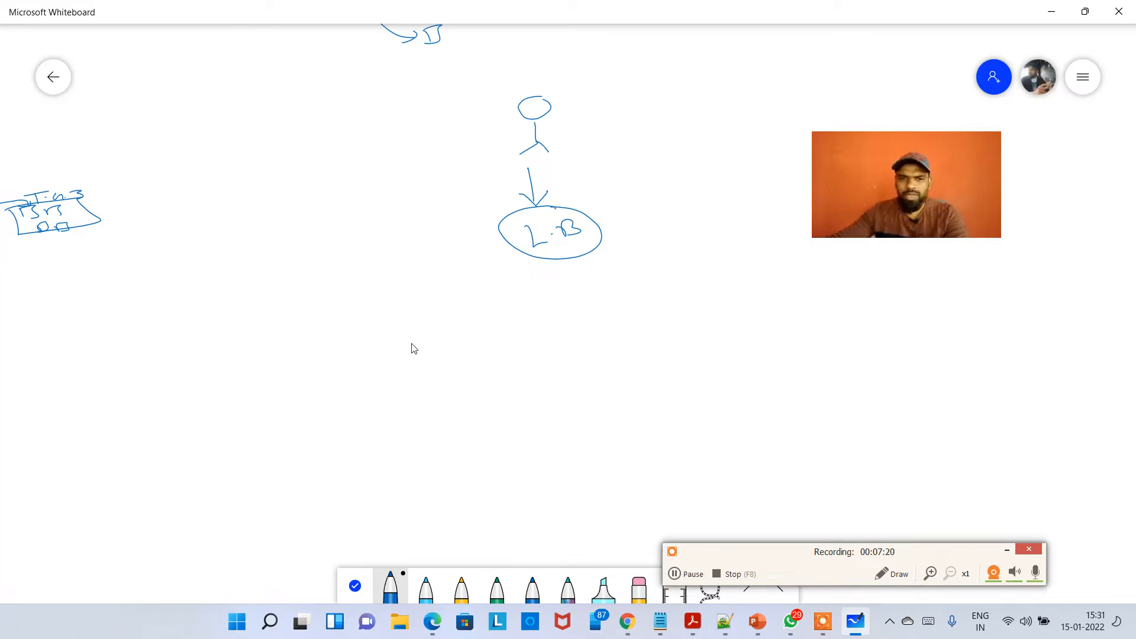
pyautogui.moveTo(331, 323)
pyautogui.mouseDown()
pyautogui.moveTo(819, 278)
pyautogui.moveTo(849, 398)
pyautogui.moveTo(396, 451)
pyautogui.moveTo(296, 406)
pyautogui.moveTo(326, 342)
pyautogui.moveTo(402, 334)
pyautogui.mouseUp()
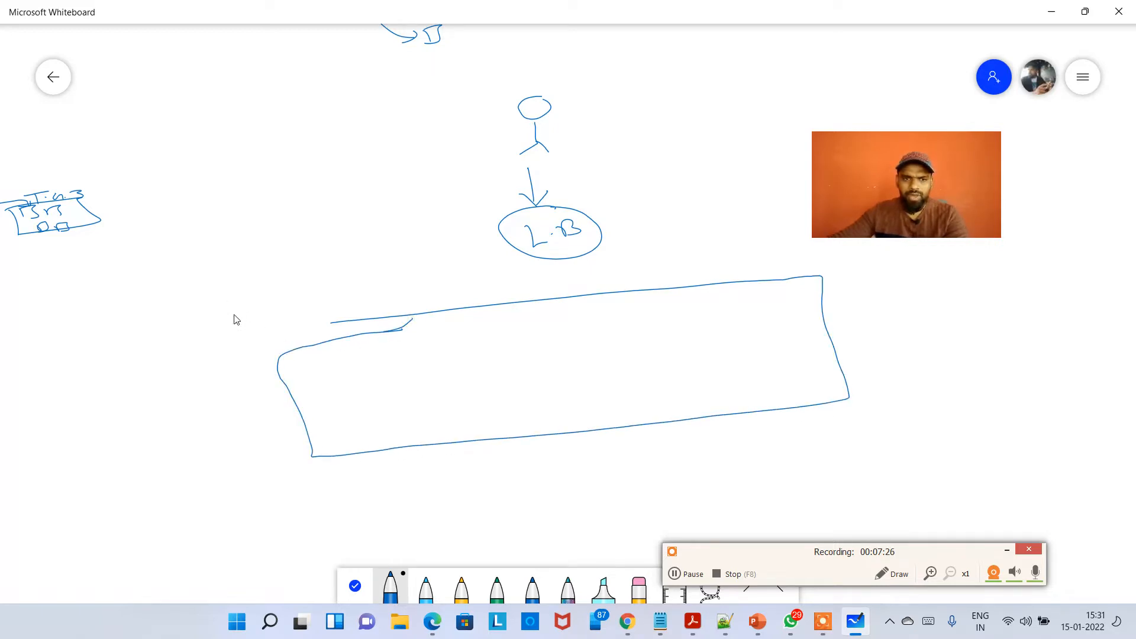
pyautogui.moveTo(227, 333); pyautogui.dragTo(292, 327)
pyautogui.moveTo(279, 314); pyautogui.dragTo(389, 304)
pyautogui.moveTo(390, 279); pyautogui.dragTo(467, 315)
pyautogui.moveTo(510, 279)
pyautogui.mouseDown()
pyautogui.moveTo(529, 297)
pyautogui.moveTo(610, 285)
pyautogui.mouseUp()
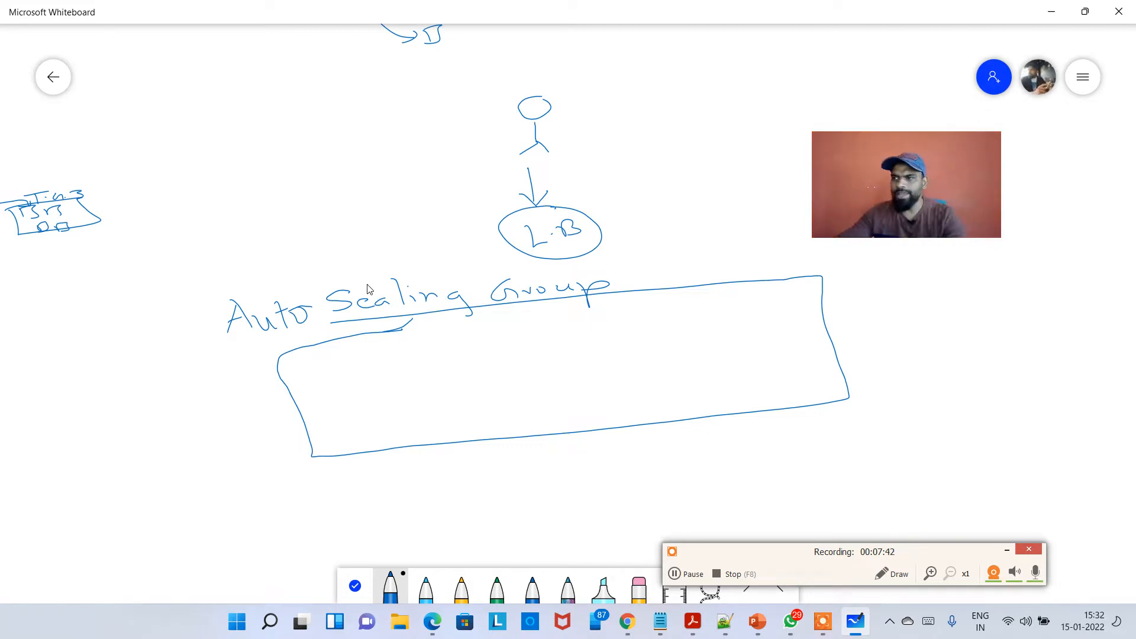
# Draw four instance squares, trailing dots and a two-way arrow inside the Auto Scaling Group box.
pyautogui.moveTo(359, 408); pyautogui.dragTo(359, 410)
pyautogui.moveTo(349, 386)
pyautogui.mouseDown()
pyautogui.moveTo(405, 399)
pyautogui.moveTo(359, 409)
pyautogui.mouseUp()
pyautogui.moveTo(426, 378); pyautogui.dragTo(441, 399)
pyautogui.moveTo(427, 375)
pyautogui.mouseDown()
pyautogui.moveTo(461, 401)
pyautogui.moveTo(450, 400)
pyautogui.mouseUp()
pyautogui.moveTo(516, 374); pyautogui.dragTo(526, 394)
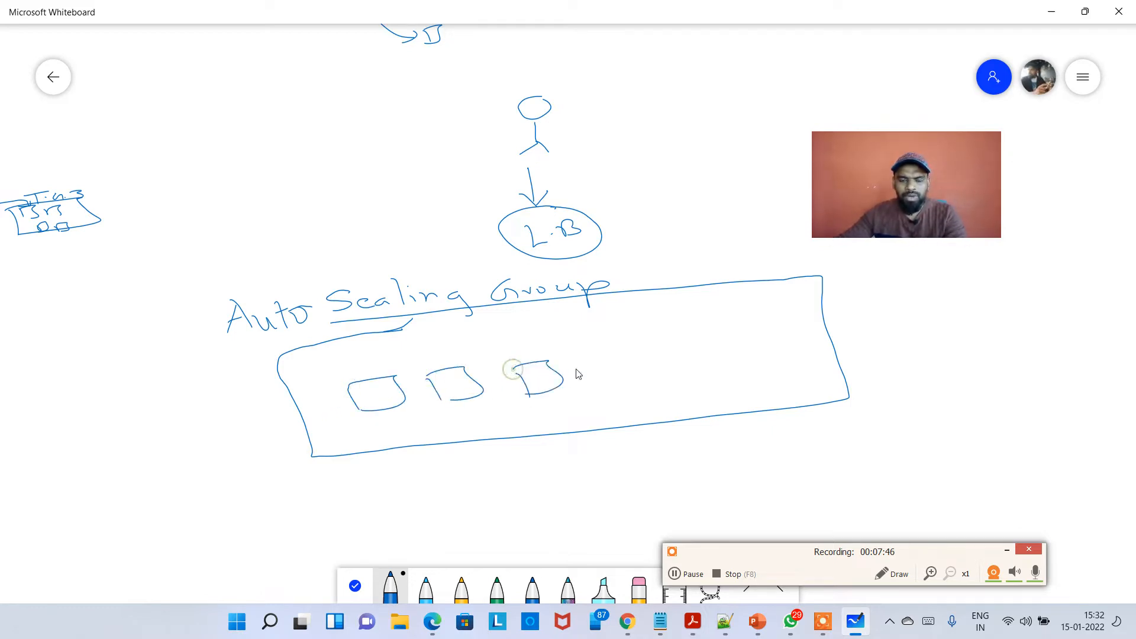
pyautogui.moveTo(581, 367); pyautogui.dragTo(592, 384)
pyautogui.moveTo(582, 363)
pyautogui.mouseDown()
pyautogui.moveTo(618, 355)
pyautogui.moveTo(605, 382)
pyautogui.moveTo(779, 388)
pyautogui.moveTo(589, 421)
pyautogui.moveTo(626, 420)
pyautogui.mouseUp()
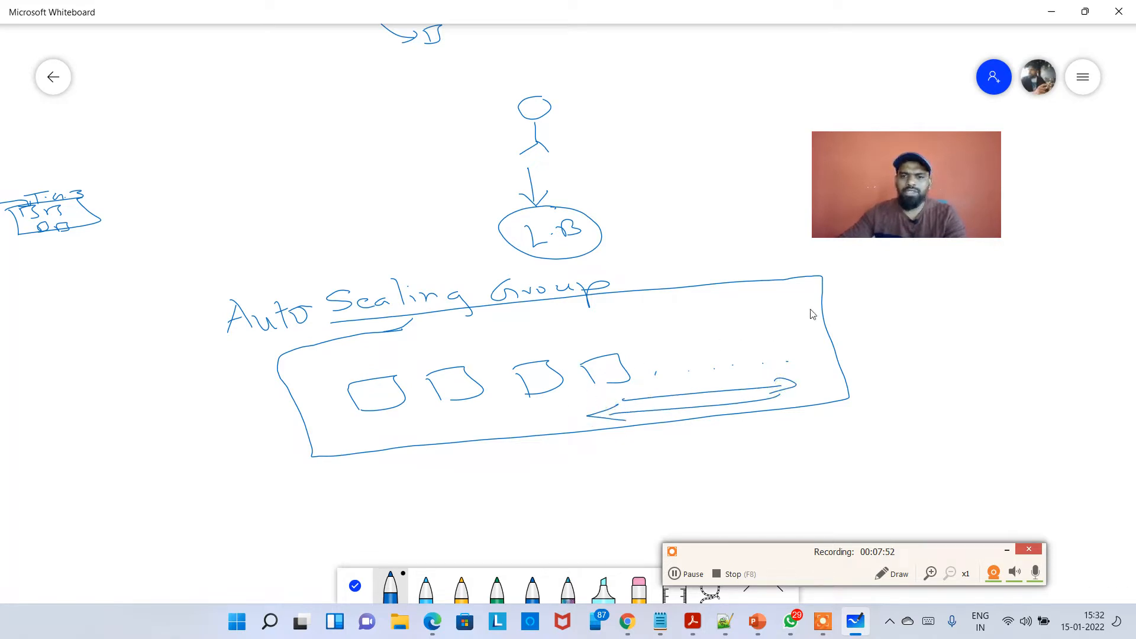
# Draw a brace beside the group box pointing to the label "Configuration" and enclose the label in a box.
pyautogui.moveTo(858, 277); pyautogui.dragTo(834, 368)
pyautogui.moveTo(932, 307)
pyautogui.mouseDown()
pyautogui.moveTo(958, 319)
pyautogui.moveTo(1021, 307)
pyautogui.moveTo(1013, 329)
pyautogui.moveTo(1132, 309)
pyautogui.mouseUp()
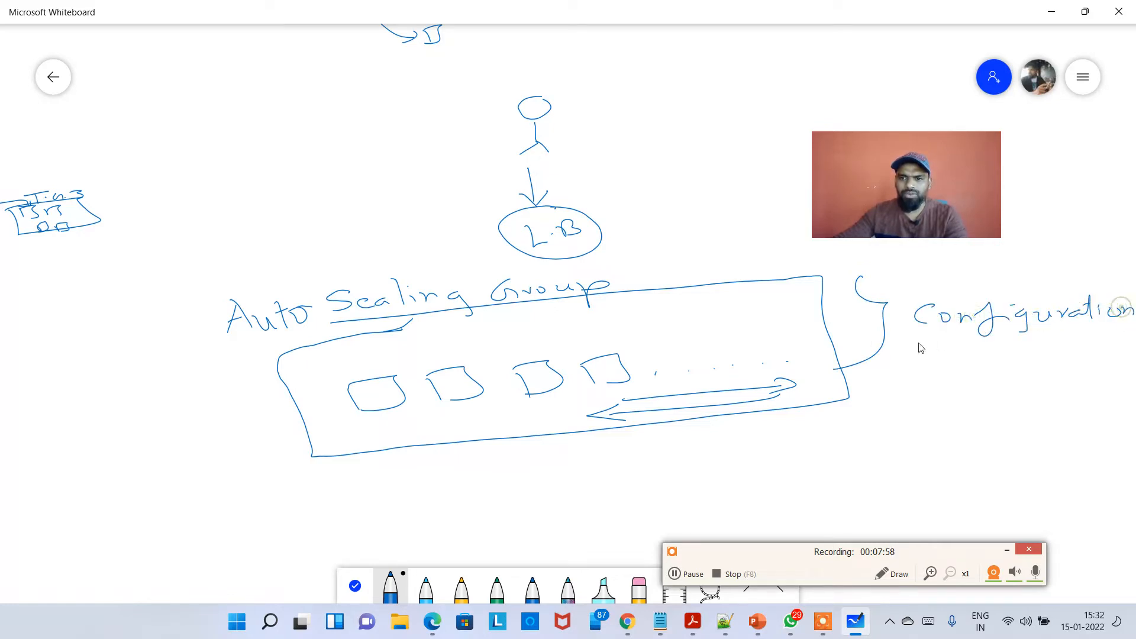
pyautogui.moveTo(918, 342)
pyautogui.mouseDown()
pyautogui.moveTo(1134, 293)
pyautogui.moveTo(896, 295)
pyautogui.moveTo(921, 324)
pyautogui.mouseUp()
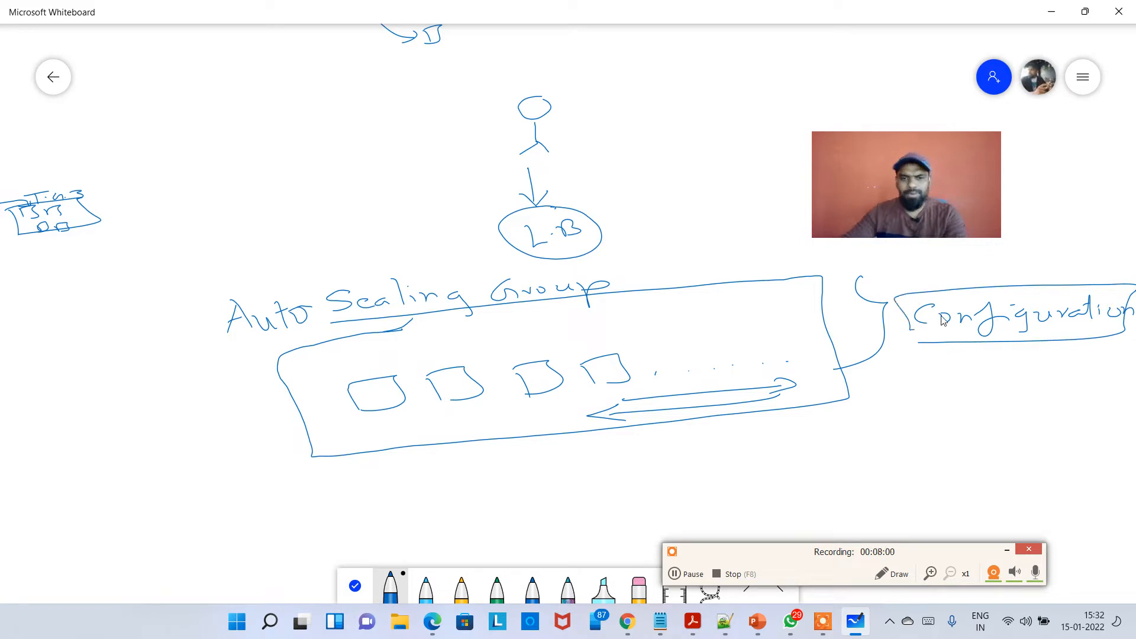
# Write "5 EC2 instances always up and running" in empty space below and enclose it in a box.
pyautogui.click(355, 586)
pyautogui.moveTo(381, 492); pyautogui.dragTo(592, 127)
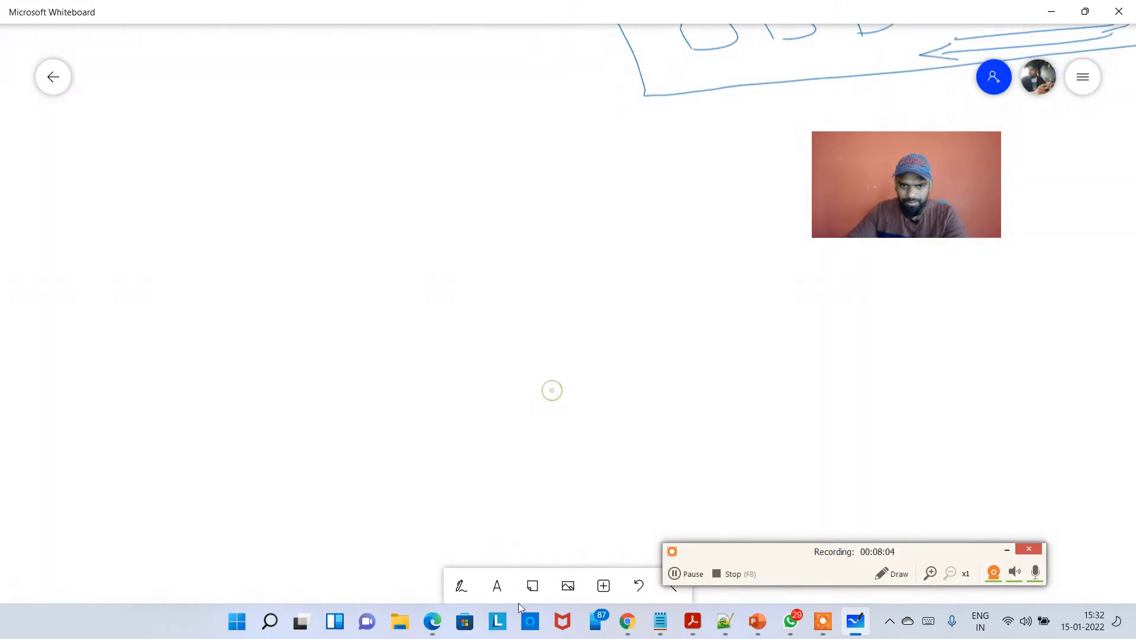
pyautogui.moveTo(551, 390); pyautogui.dragTo(552, 423)
pyautogui.click(461, 588)
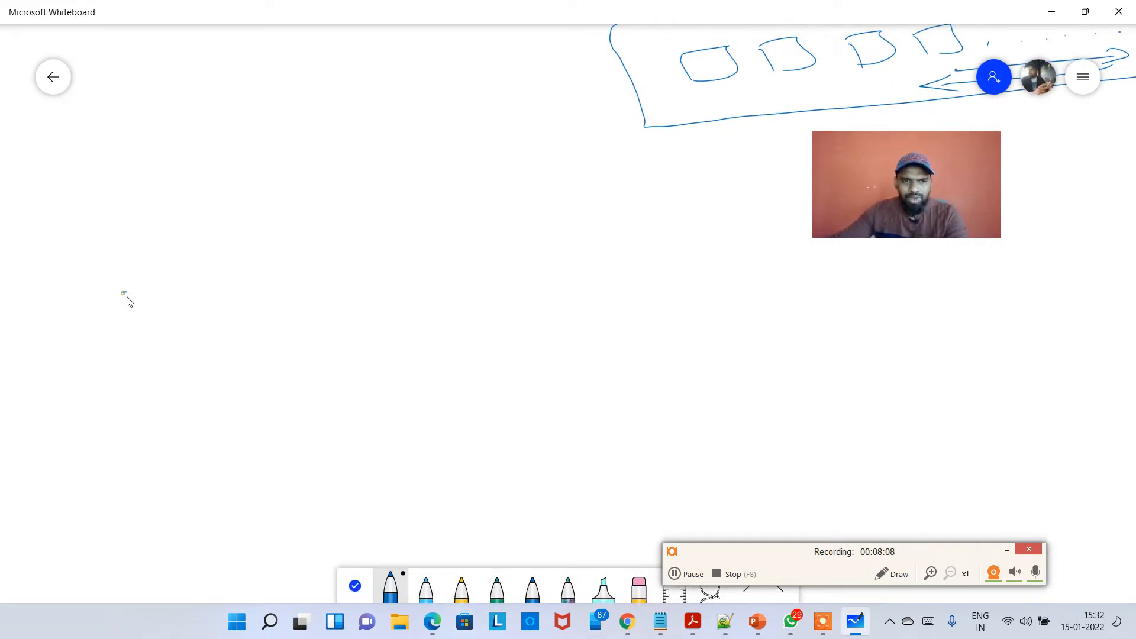
pyautogui.moveTo(124, 292)
pyautogui.mouseDown()
pyautogui.moveTo(142, 308)
pyautogui.moveTo(179, 292)
pyautogui.moveTo(413, 286)
pyautogui.mouseUp()
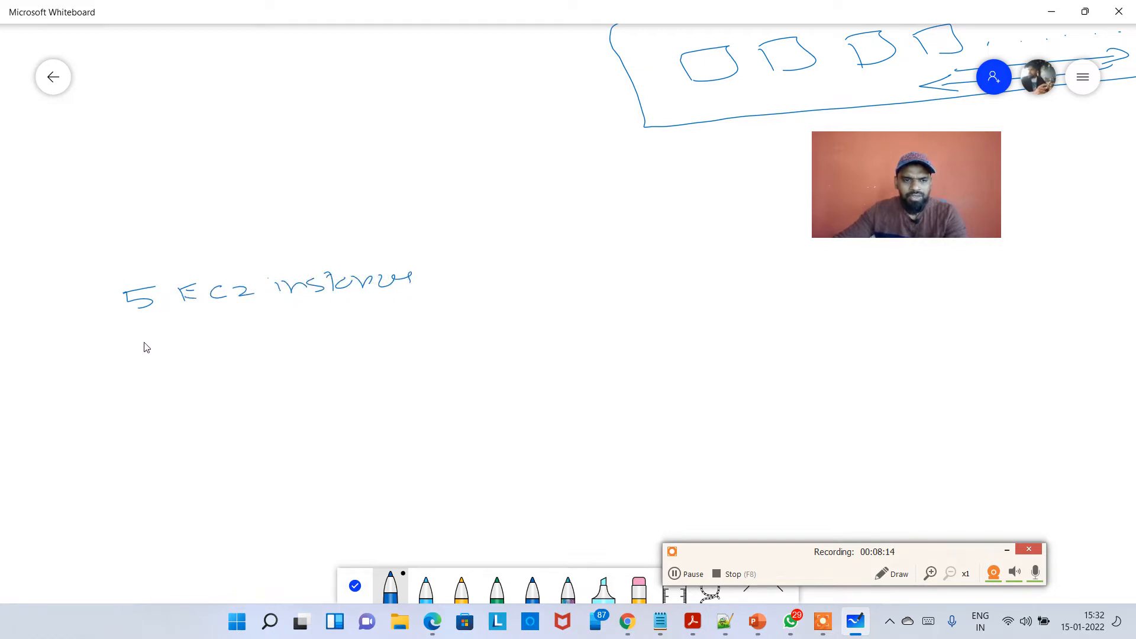
pyautogui.moveTo(148, 355)
pyautogui.mouseDown()
pyautogui.moveTo(282, 339)
pyautogui.moveTo(307, 355)
pyautogui.moveTo(388, 331)
pyautogui.moveTo(531, 336)
pyautogui.mouseUp()
pyautogui.moveTo(528, 283)
pyautogui.mouseDown()
pyautogui.moveTo(539, 343)
pyautogui.moveTo(101, 391)
pyautogui.moveTo(254, 277)
pyautogui.moveTo(527, 262)
pyautogui.mouseUp()
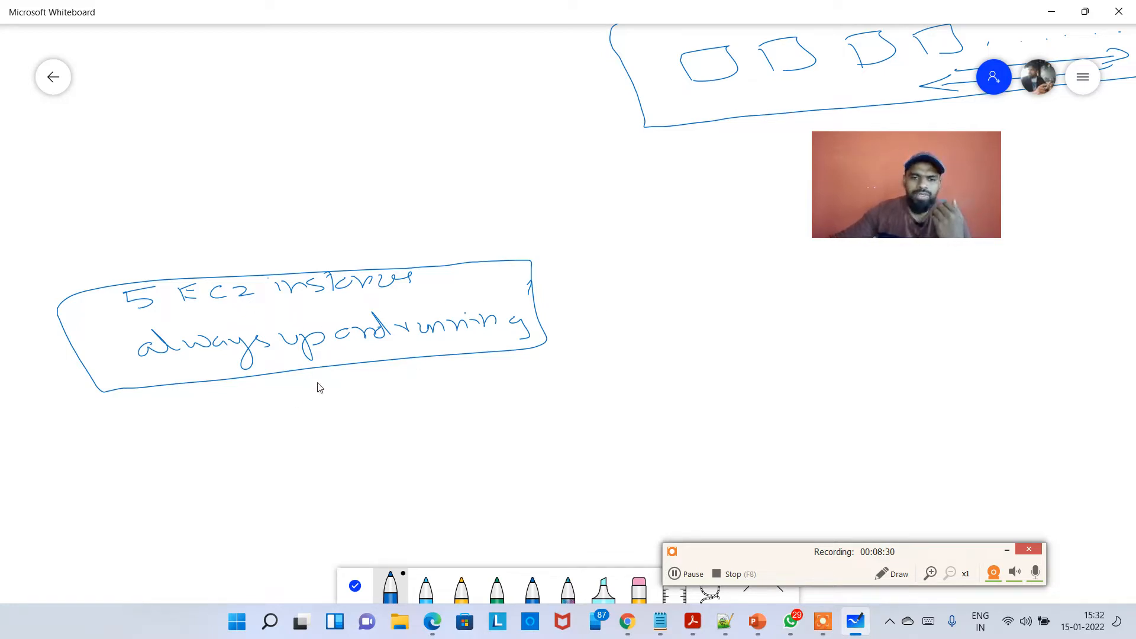
# Draw an arrow from the "5 EC2 instances" box to a new box and write "min 5" with an arrow inside it.
pyautogui.moveTo(417, 416)
pyautogui.mouseDown()
pyautogui.moveTo(521, 406)
pyautogui.moveTo(521, 420)
pyautogui.mouseUp()
pyautogui.moveTo(572, 342)
pyautogui.mouseDown()
pyautogui.moveTo(610, 463)
pyautogui.moveTo(927, 418)
pyautogui.moveTo(610, 454)
pyautogui.mouseUp()
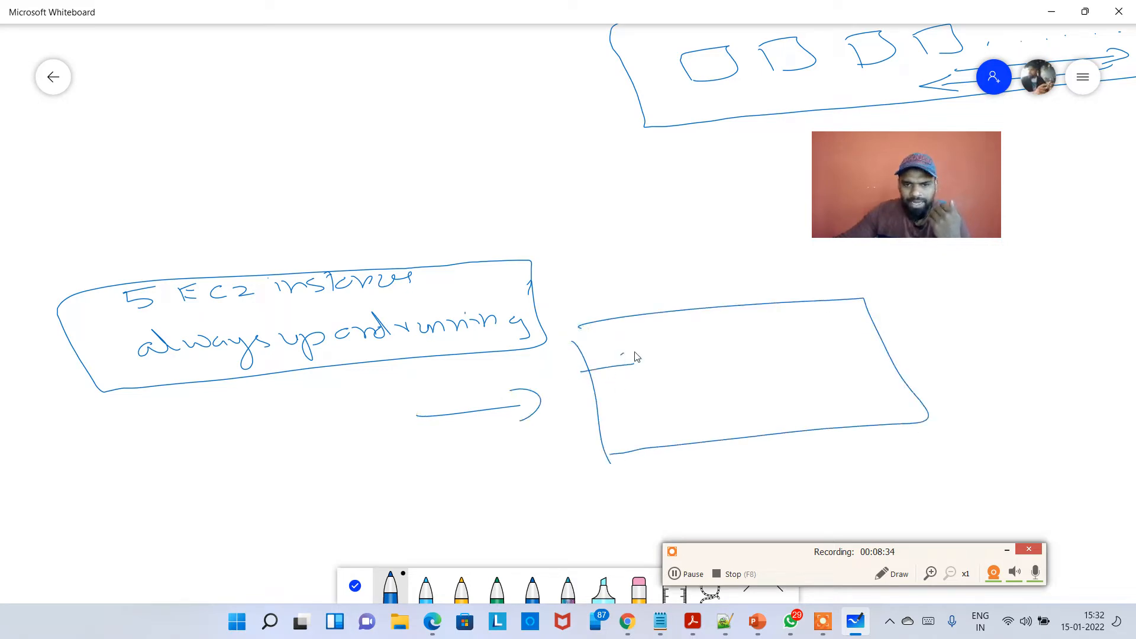
pyautogui.moveTo(621, 353)
pyautogui.mouseDown()
pyautogui.moveTo(634, 371)
pyautogui.moveTo(697, 352)
pyautogui.mouseUp()
pyautogui.moveTo(705, 352)
pyautogui.mouseDown()
pyautogui.moveTo(712, 340)
pyautogui.moveTo(727, 351)
pyautogui.mouseUp()
pyautogui.moveTo(763, 337)
pyautogui.mouseDown()
pyautogui.moveTo(768, 346)
pyautogui.moveTo(754, 345)
pyautogui.mouseUp()
pyautogui.moveTo(751, 329)
pyautogui.mouseDown()
pyautogui.moveTo(805, 321)
pyautogui.moveTo(847, 336)
pyautogui.mouseUp()
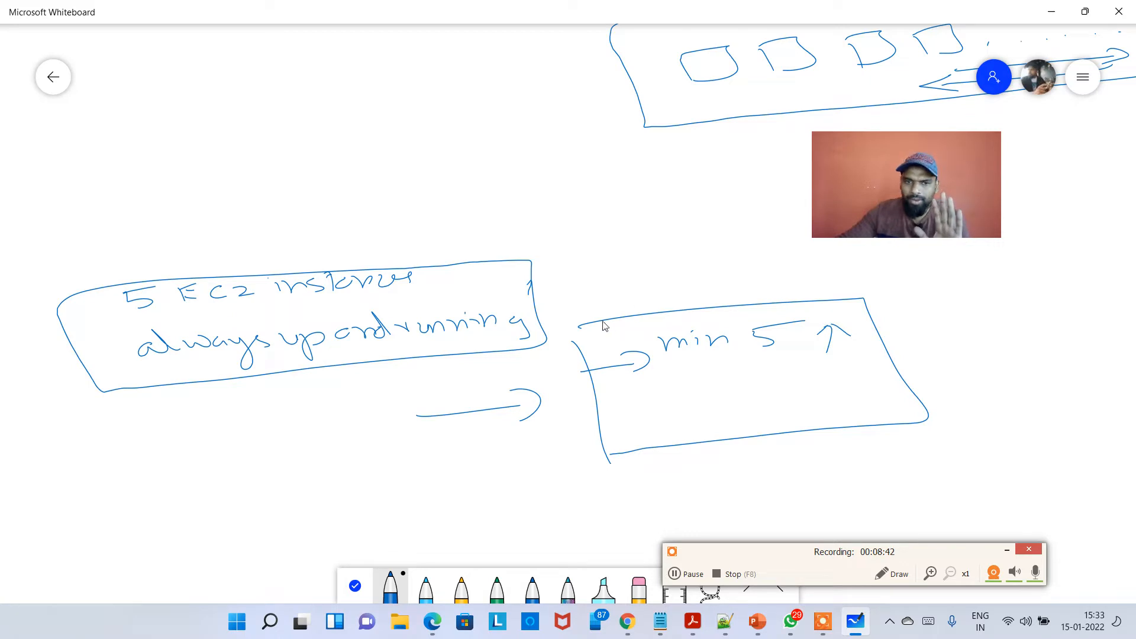
# Add "max 6" below the minimum and "Desired 6" above it, circling the minimum value 5.
pyautogui.moveTo(672, 388)
pyautogui.mouseDown()
pyautogui.moveTo(784, 379)
pyautogui.moveTo(776, 364)
pyautogui.mouseUp()
pyautogui.moveTo(830, 309)
pyautogui.mouseDown()
pyautogui.moveTo(798, 338)
pyautogui.moveTo(808, 352)
pyautogui.mouseUp()
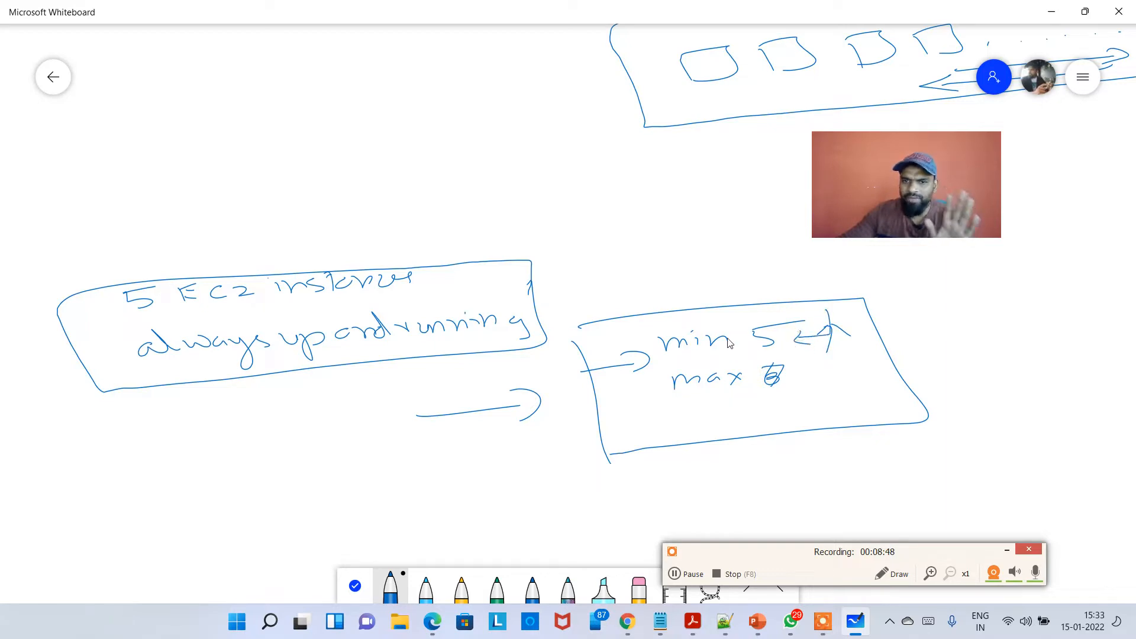
pyautogui.moveTo(661, 308)
pyautogui.mouseDown()
pyautogui.moveTo(789, 322)
pyautogui.moveTo(721, 333)
pyautogui.mouseUp()
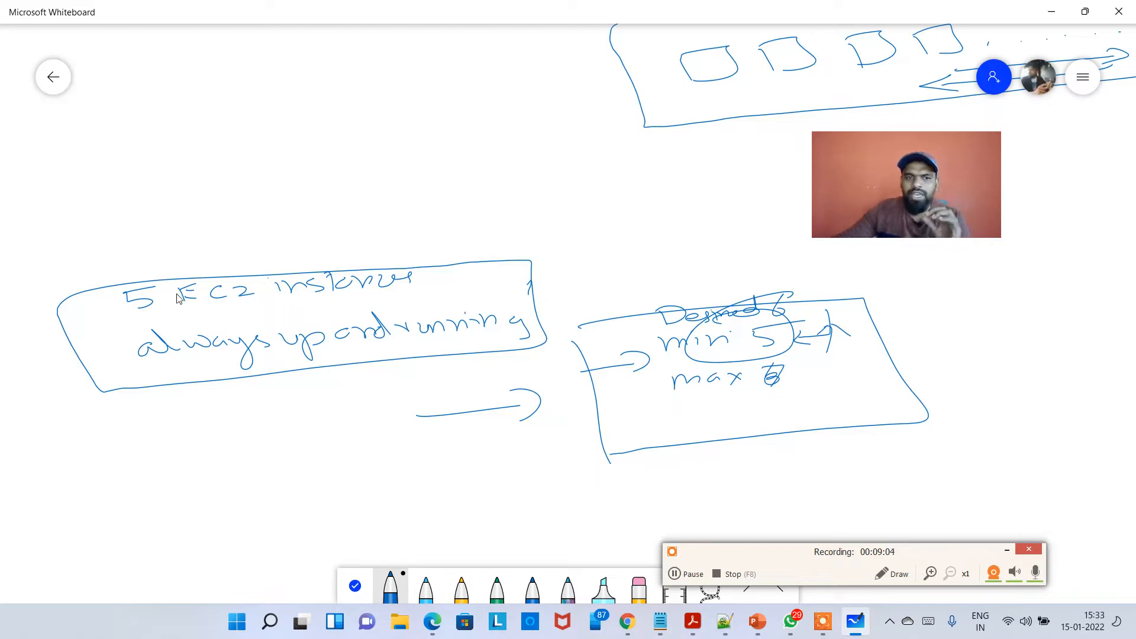
# Write "4 + 1 = 5" above the capacity box.
pyautogui.moveTo(647, 256); pyautogui.dragTo(625, 292)
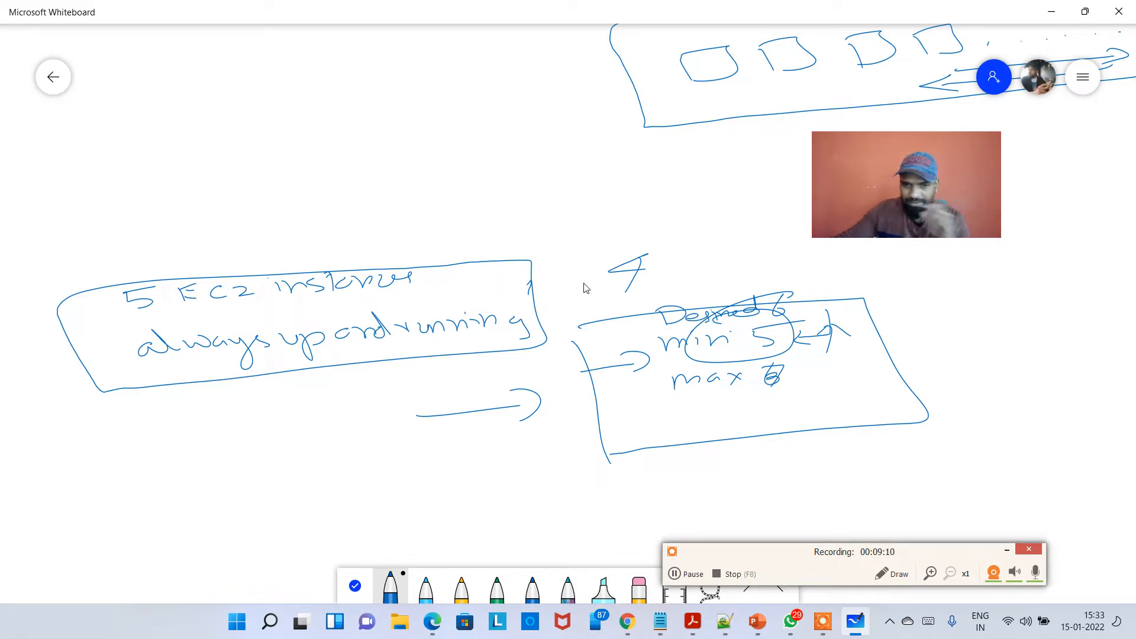
pyautogui.moveTo(603, 300); pyautogui.dragTo(622, 288)
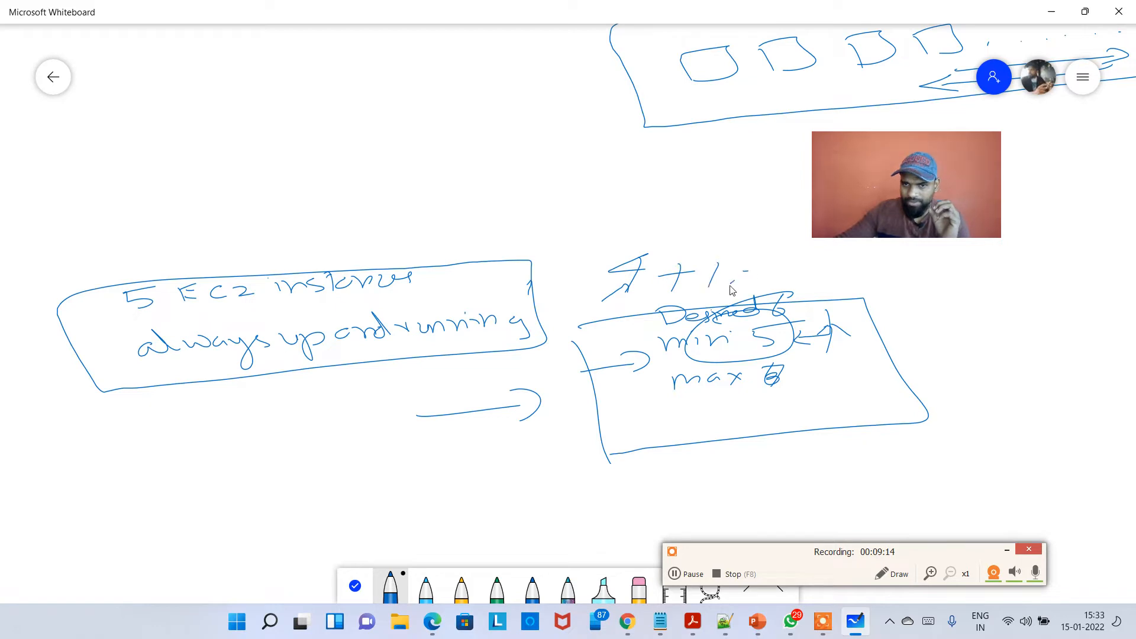
pyautogui.moveTo(730, 286); pyautogui.dragTo(748, 283)
pyautogui.moveTo(782, 269)
pyautogui.mouseDown()
pyautogui.moveTo(781, 290)
pyautogui.moveTo(818, 264)
pyautogui.mouseUp()
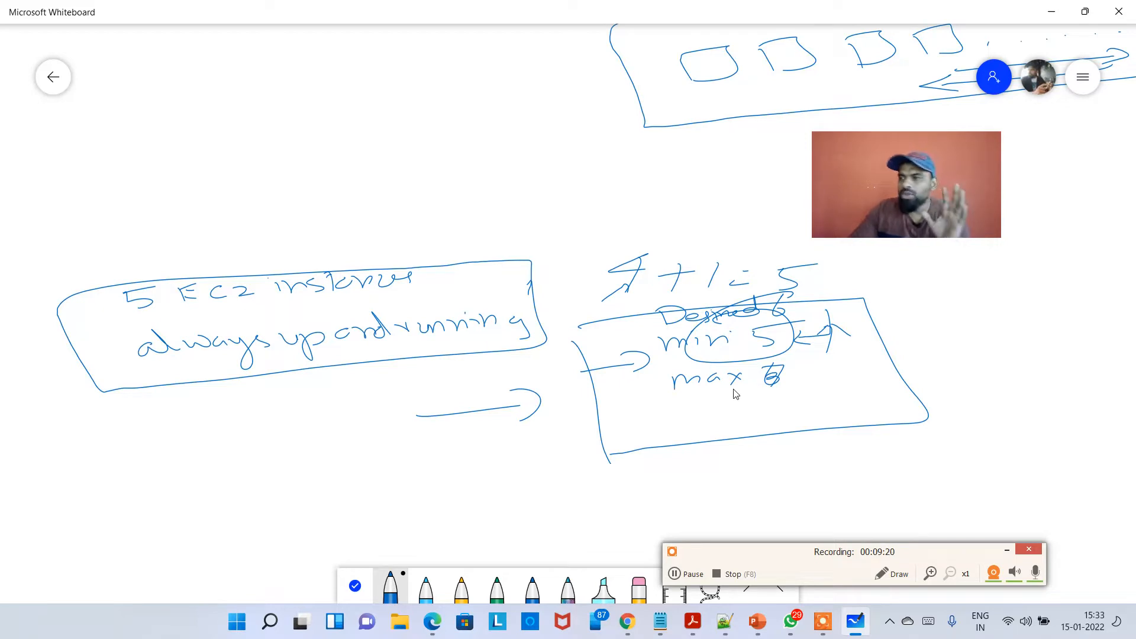
# Switch to the AWS Management Console in the browser and open the EC2 service.
pyautogui.hotkey('alt', 'Tab')
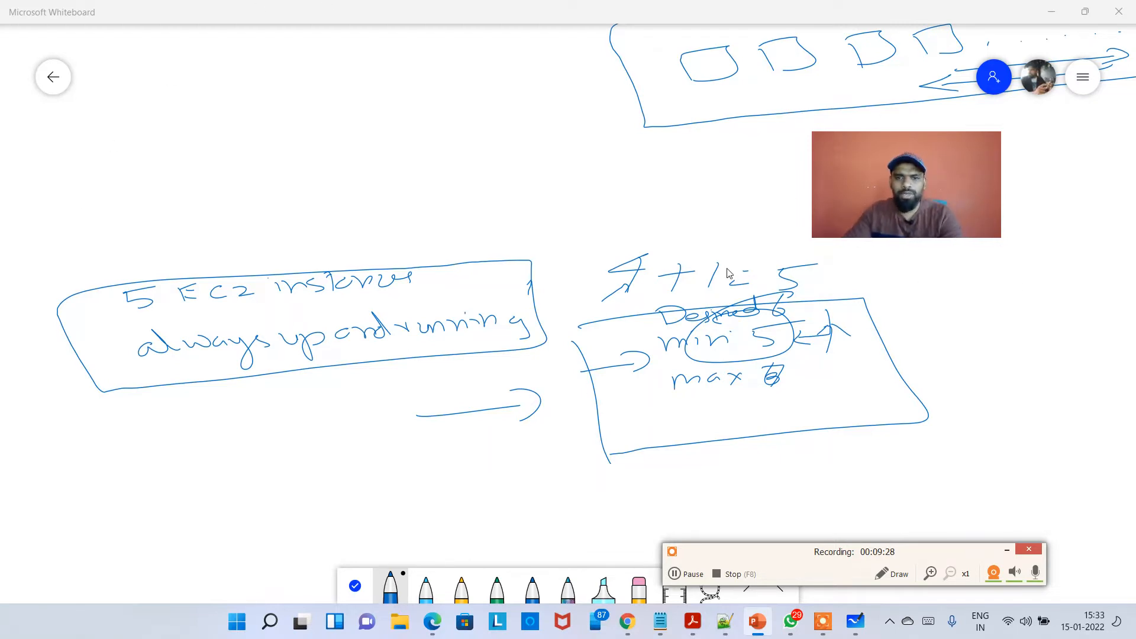
pyautogui.scroll(-3, 728, 273)
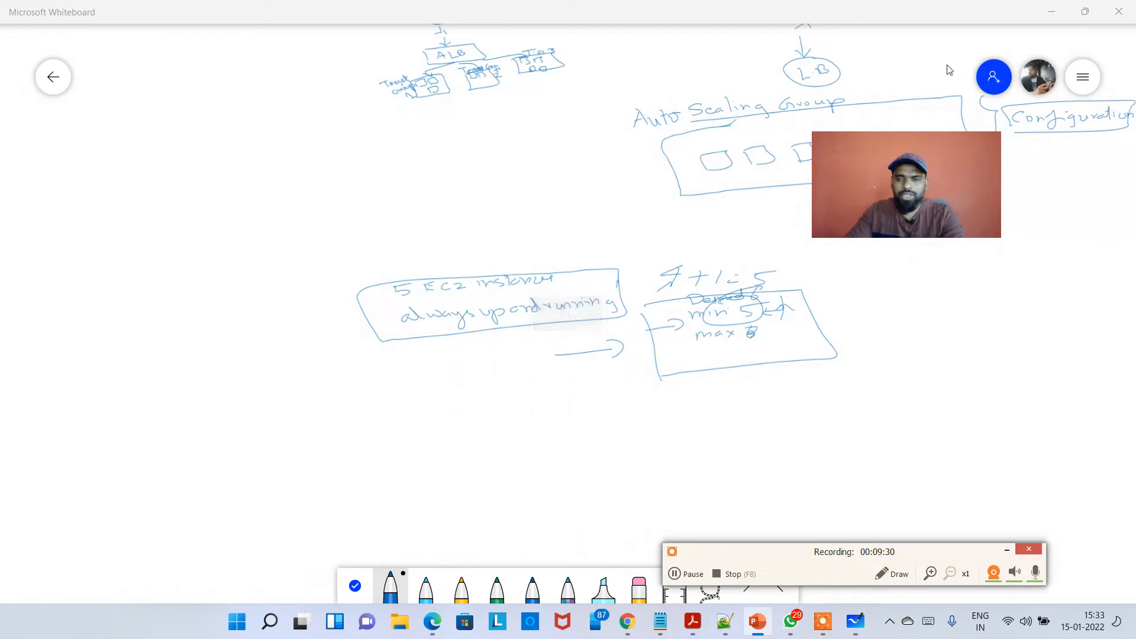
pyautogui.hotkey('alt', 'Tab')
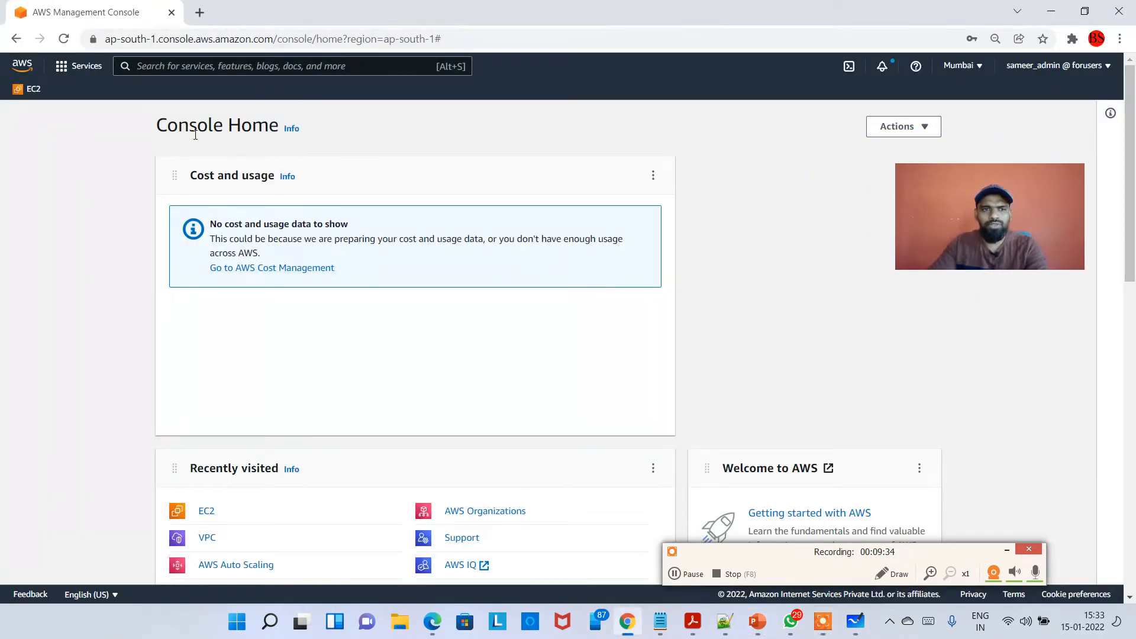
pyautogui.click(33, 89)
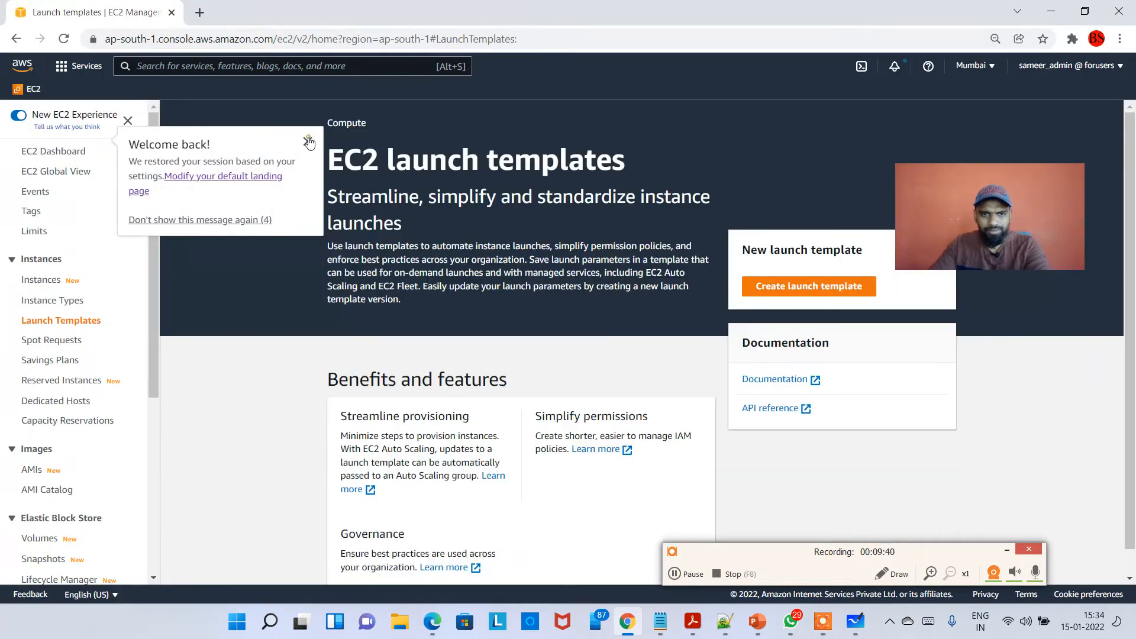
# Dismiss the welcome message and open Auto Scaling Groups from the EC2 navigation.
pyautogui.click(308, 141)
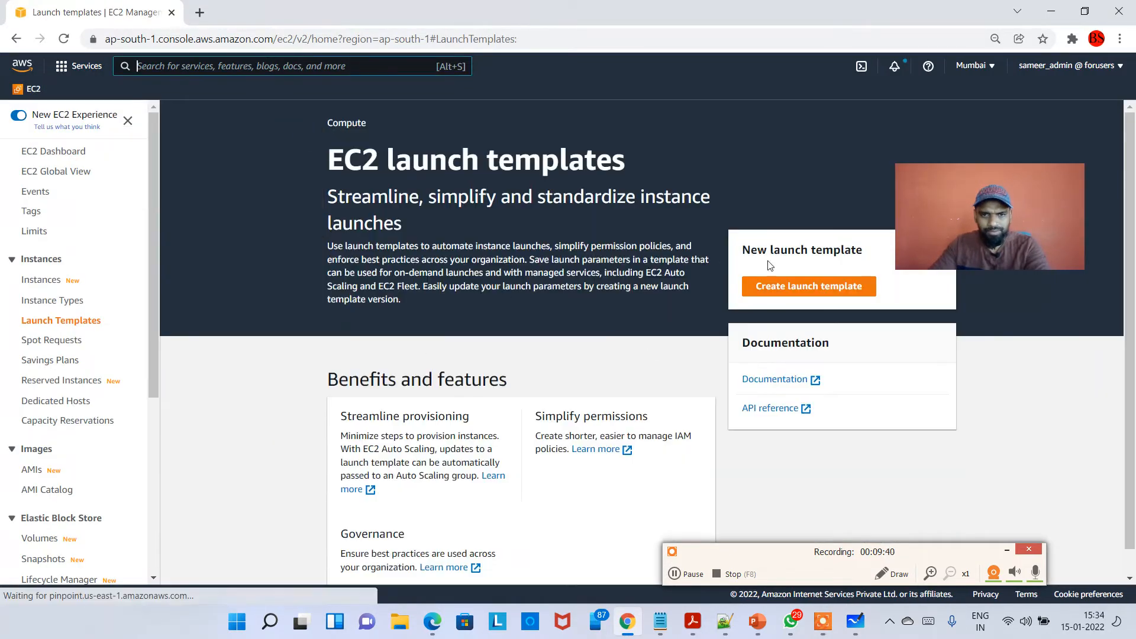
pyautogui.scroll(-5, 71, 473)
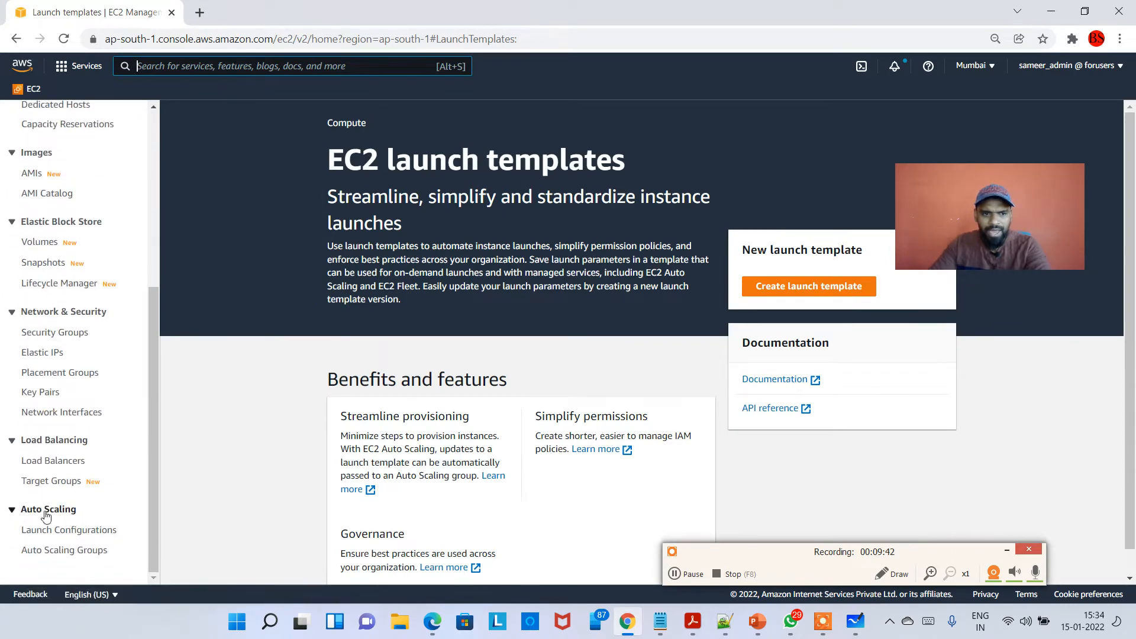
pyautogui.click(89, 513)
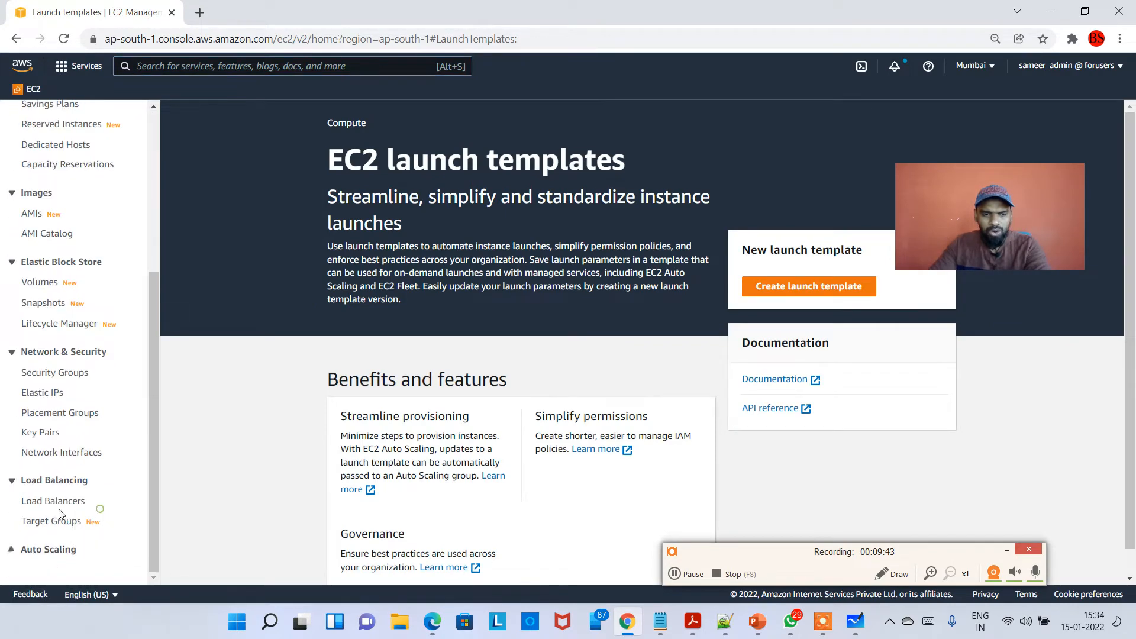
pyautogui.click(55, 555)
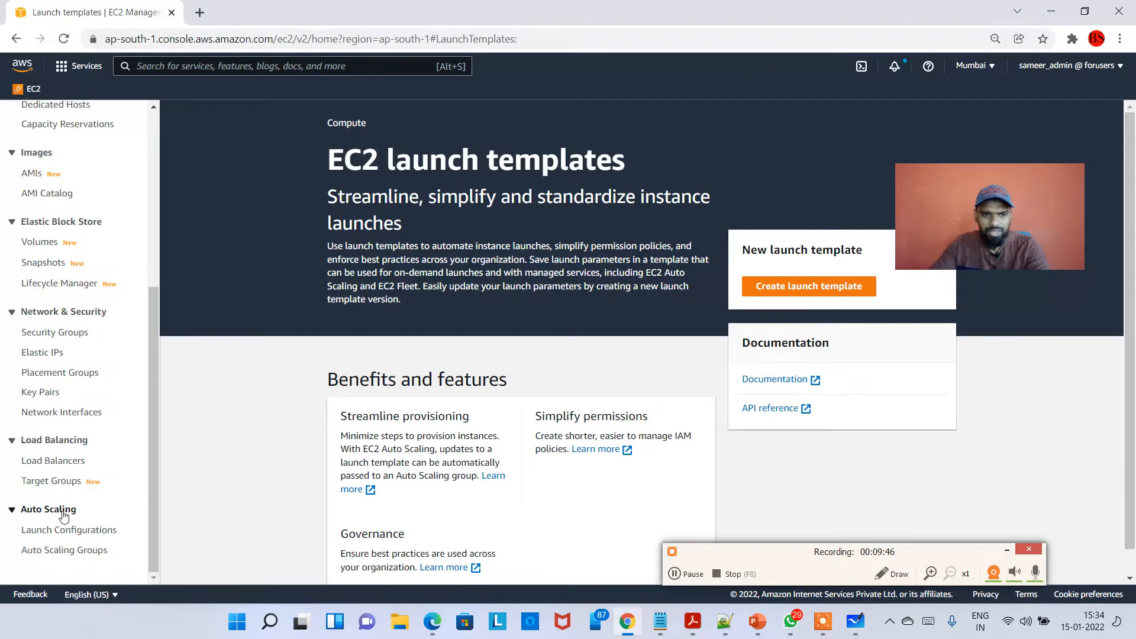
pyautogui.click(70, 551)
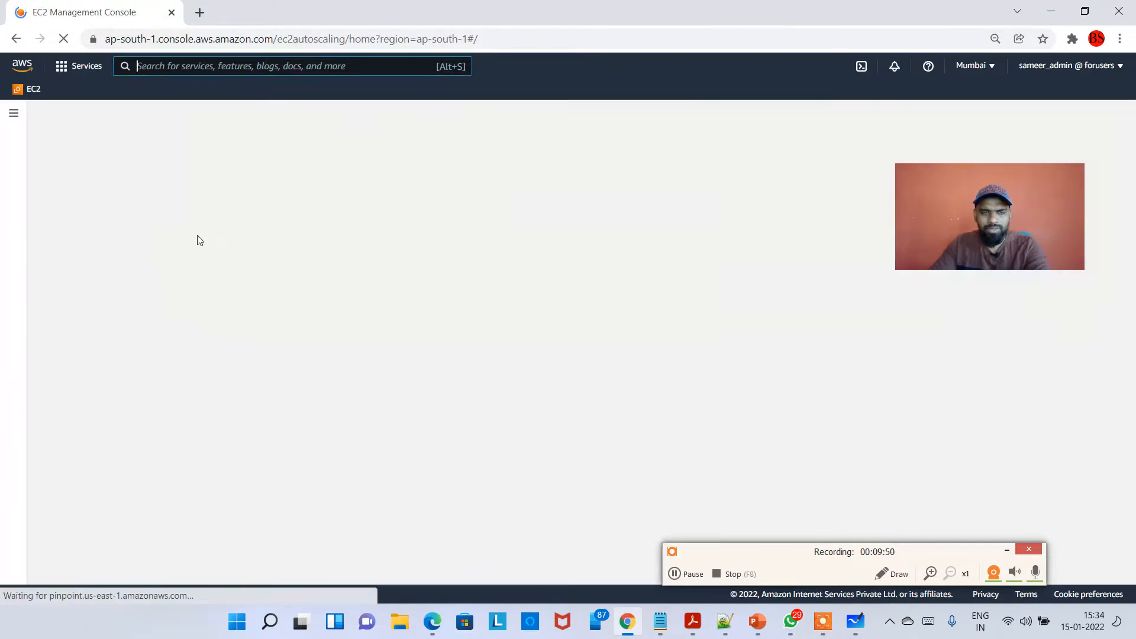
# Read the Amazon EC2 Auto Scaling overview and its how-it-works diagram.
pyautogui.moveTo(1022, 224); pyautogui.dragTo(125, 176)
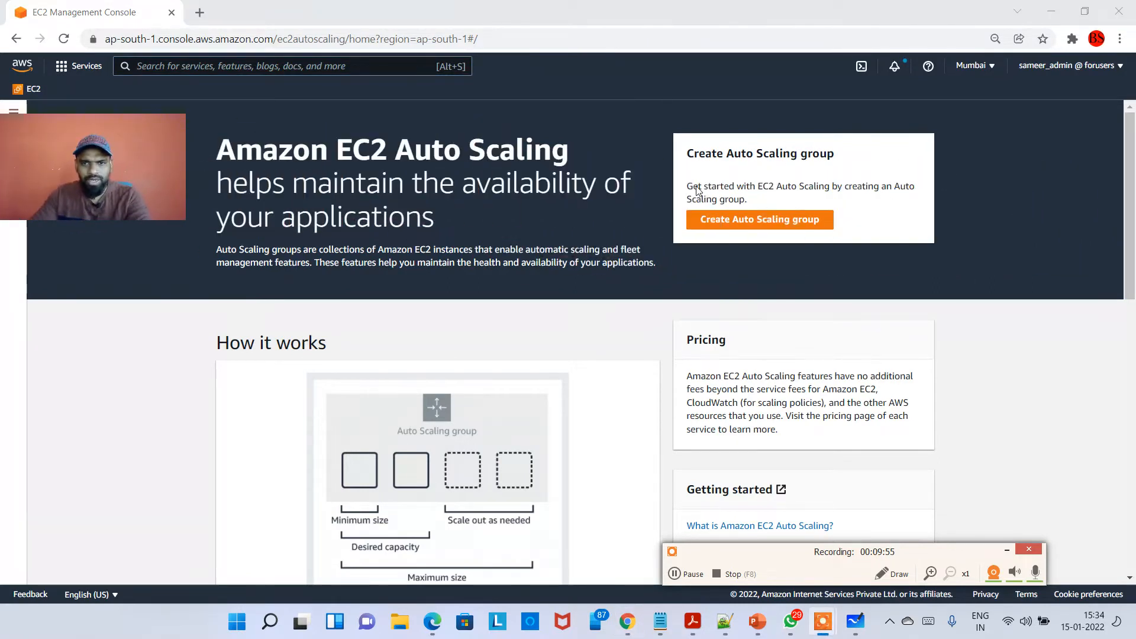
pyautogui.moveTo(696, 189); pyautogui.dragTo(850, 203)
pyautogui.click(794, 200)
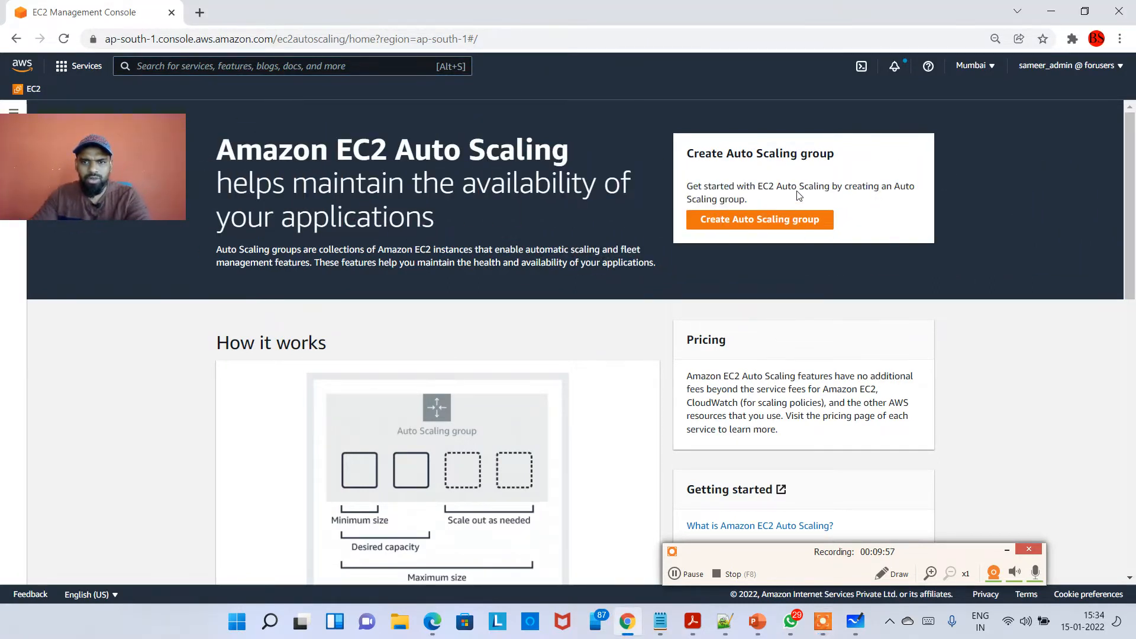
pyautogui.scroll(-1, 840, 204)
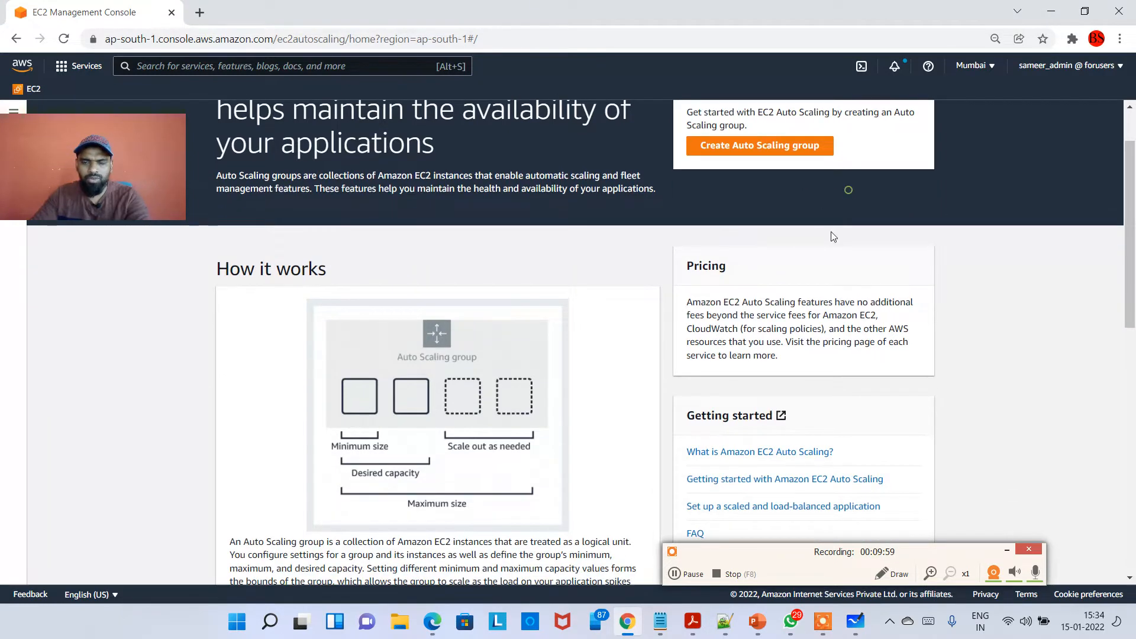
pyautogui.scroll(1, 832, 234)
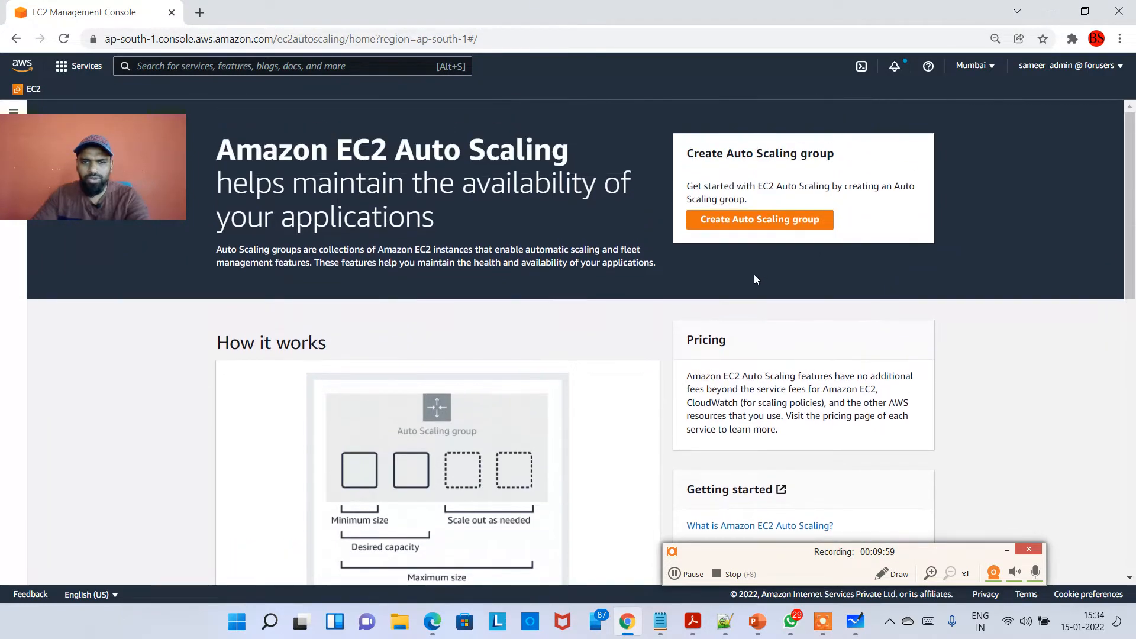
# Start creating an Auto Scaling group and name it "MyAppASG".
pyautogui.click(761, 228)
pyautogui.click(336, 304)
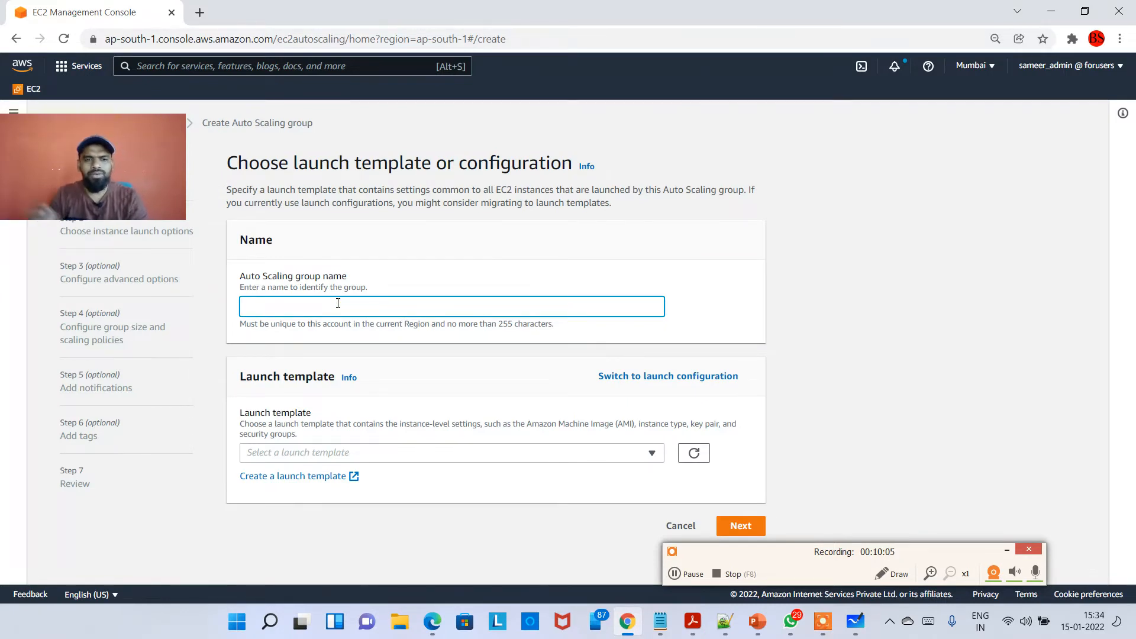
pyautogui.write('MyDemo')
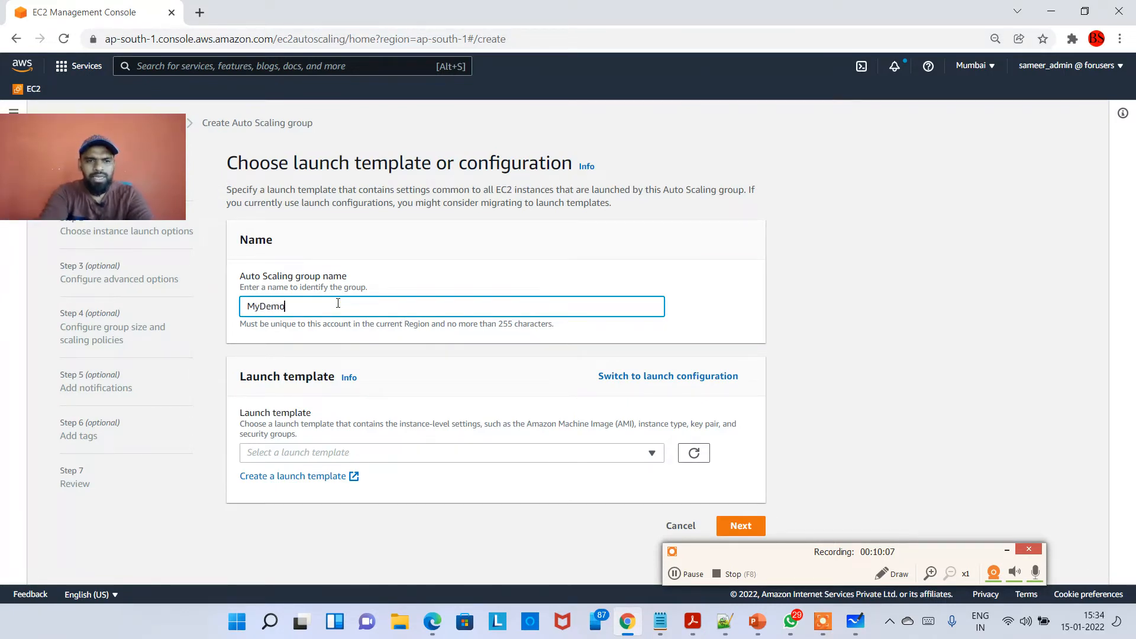
pyautogui.press('BackSpace')
pyautogui.press('BackSpace')
pyautogui.press('BackSpace')
pyautogui.press('BackSpace')
pyautogui.write('AppASG')
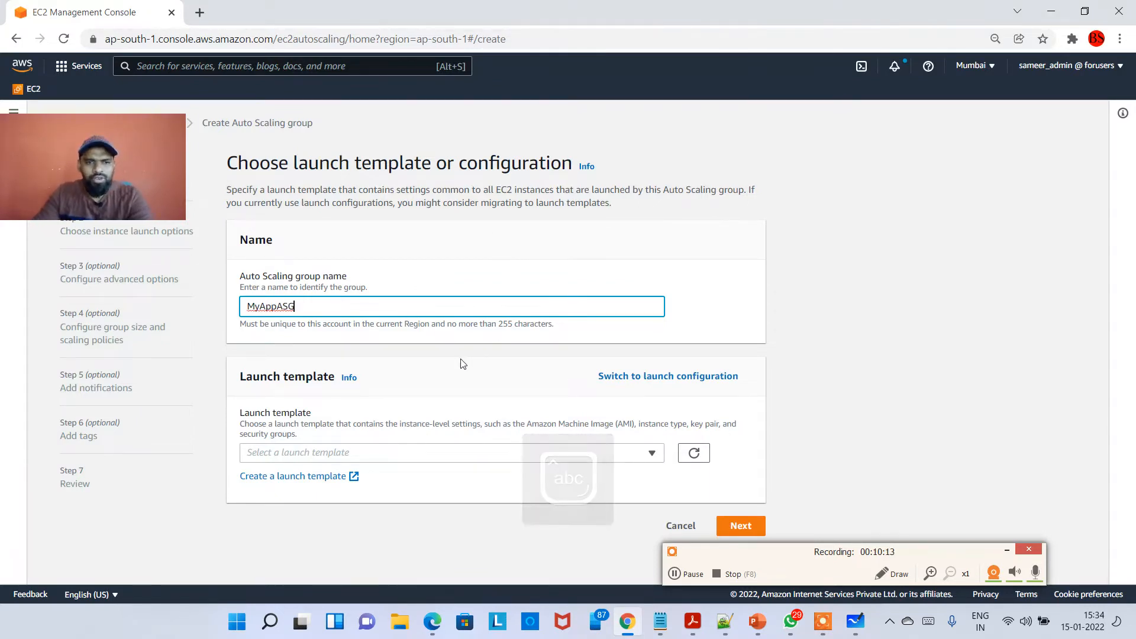
# Point out the group name field and the Launch template section of the form.
pyautogui.moveTo(290, 306); pyautogui.dragTo(246, 306)
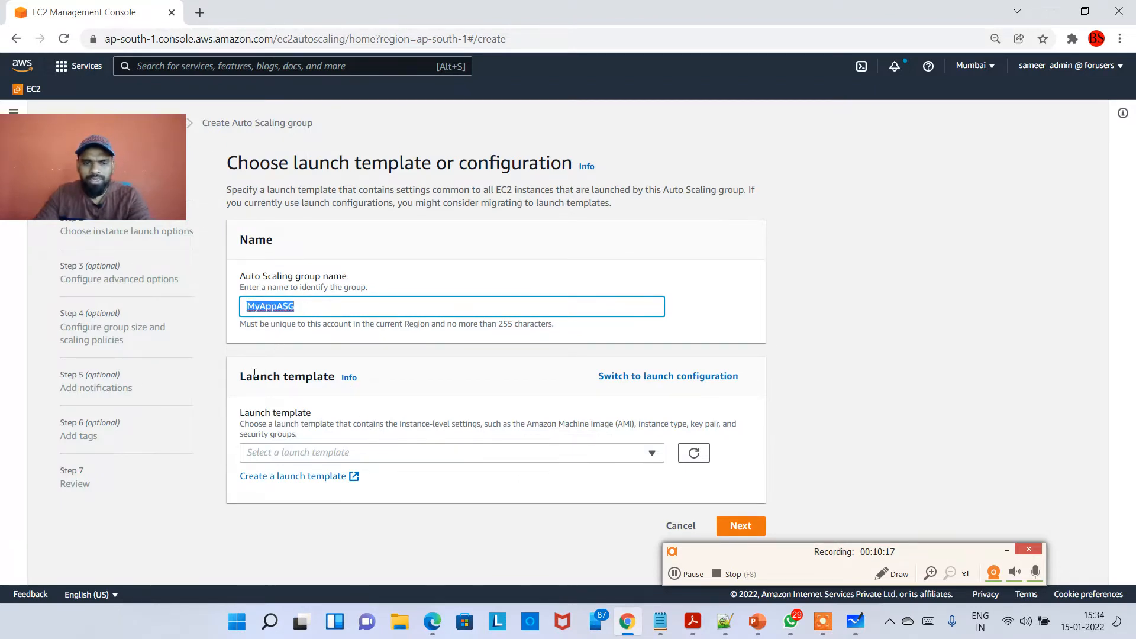
pyautogui.moveTo(247, 375); pyautogui.dragTo(305, 377)
pyautogui.click(271, 415)
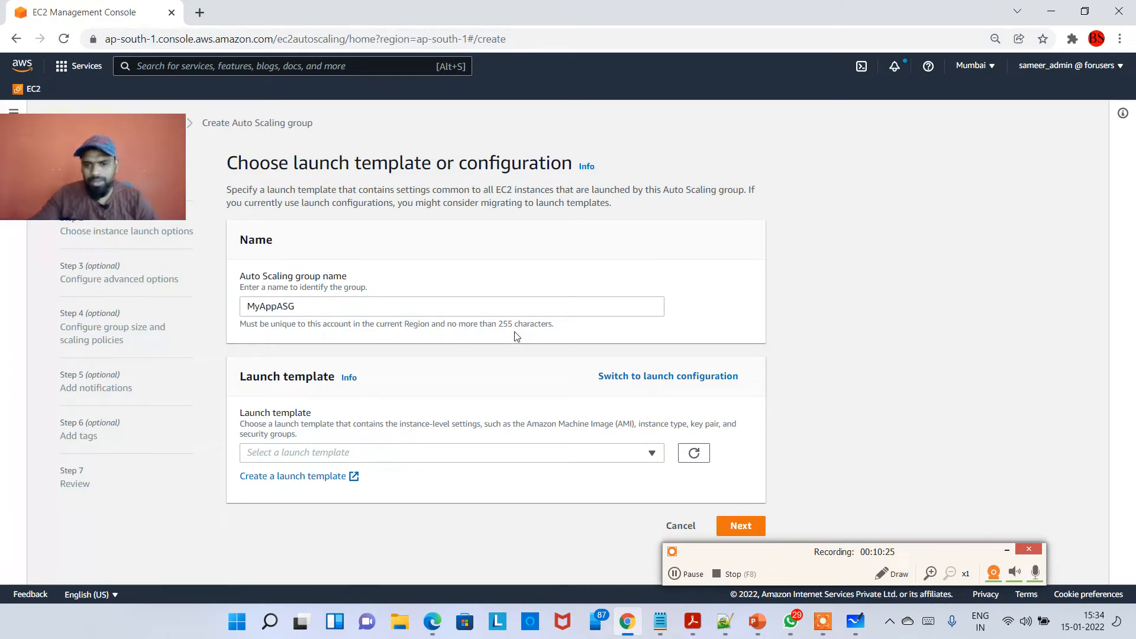
# Switch back to the whiteboard, move to empty space, and draw an oval labelled "ASG".
pyautogui.click(854, 621)
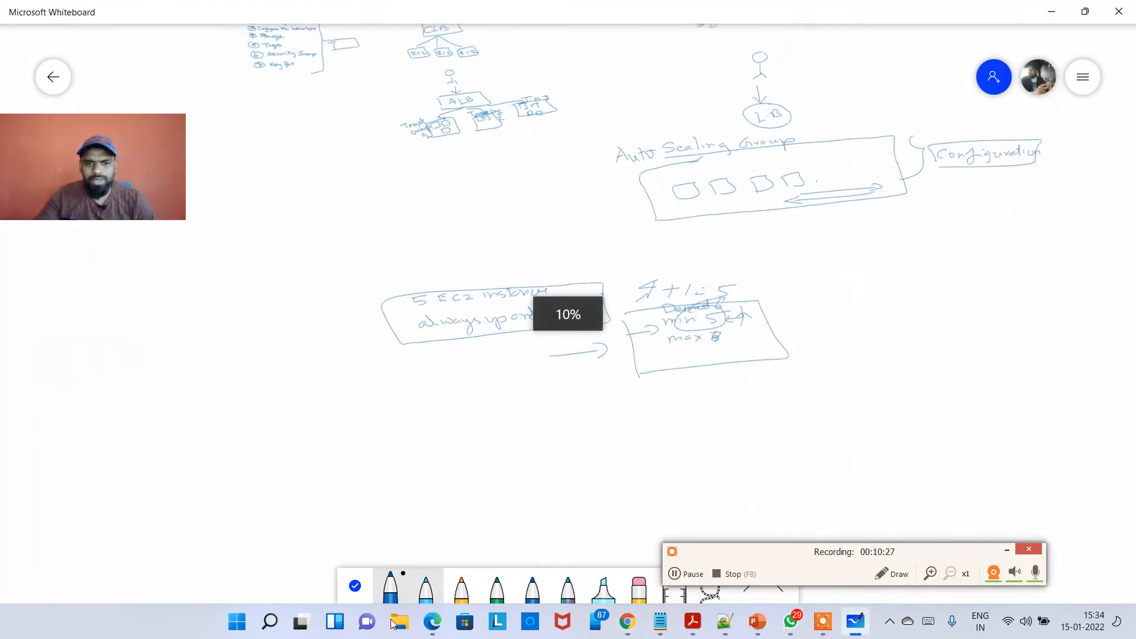
pyautogui.click(354, 587)
pyautogui.moveTo(368, 490); pyautogui.dragTo(664, 248)
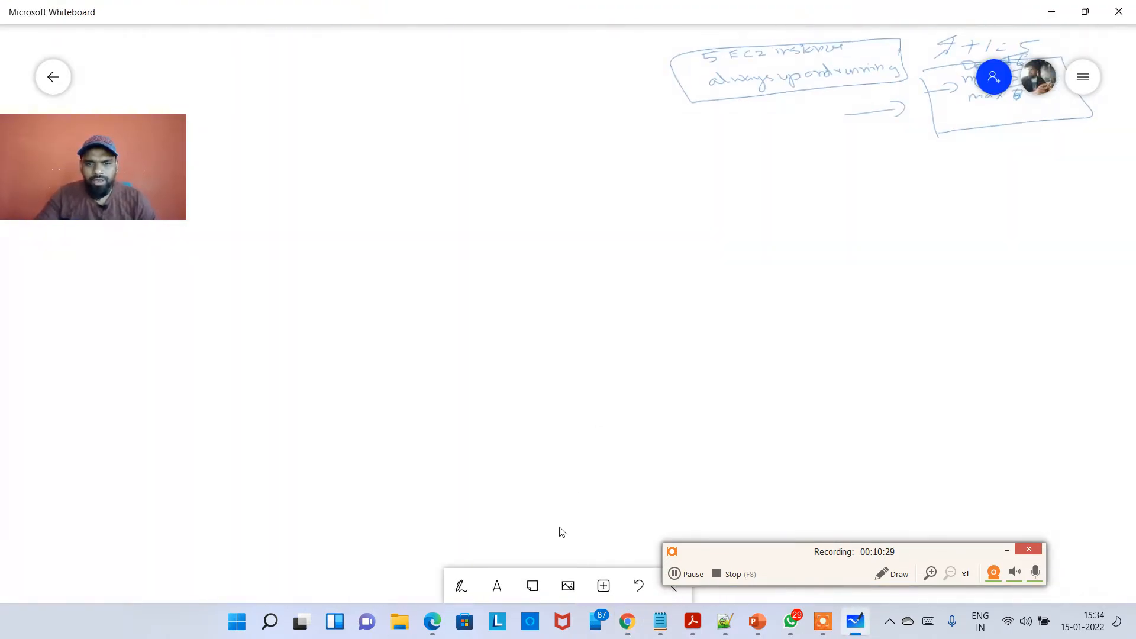
pyautogui.click(460, 586)
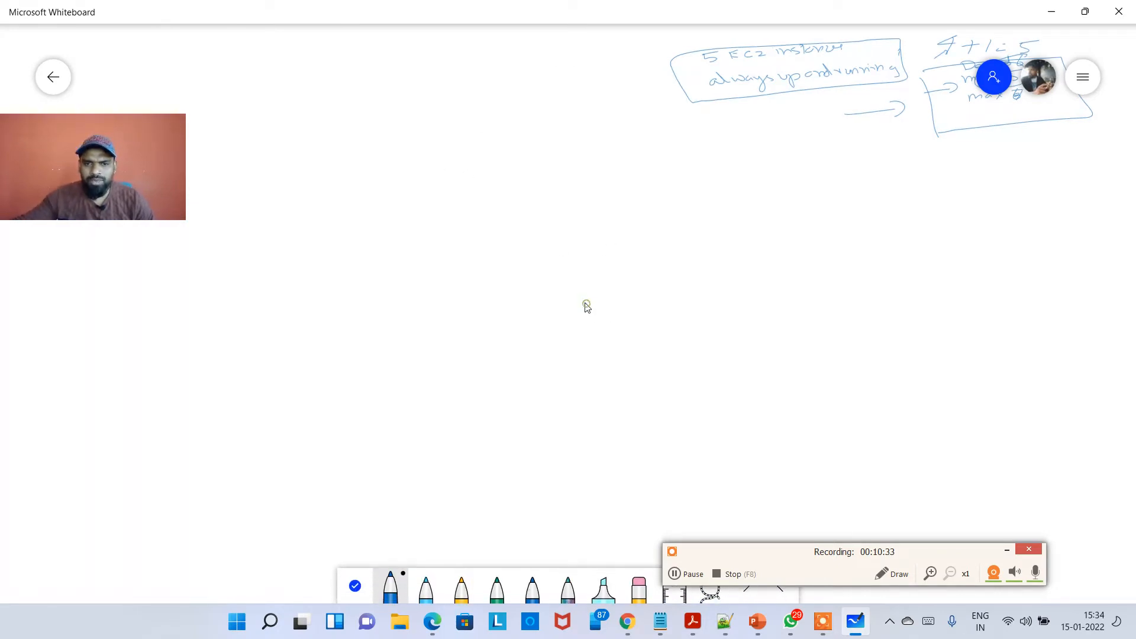
pyautogui.moveTo(594, 303)
pyautogui.mouseDown()
pyautogui.moveTo(605, 318)
pyautogui.moveTo(667, 323)
pyautogui.mouseUp()
pyautogui.moveTo(711, 253)
pyautogui.mouseDown()
pyautogui.moveTo(550, 322)
pyautogui.moveTo(744, 323)
pyautogui.mouseUp()
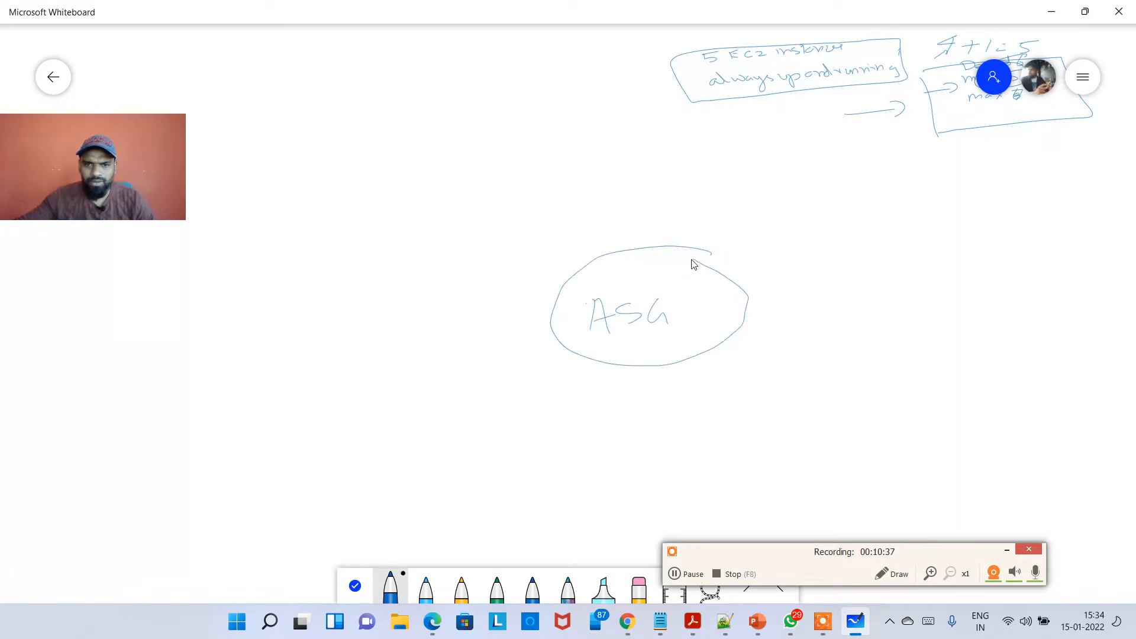
# Sketch two boxes to the left of the ASG oval, separated by the word "(or)".
pyautogui.scroll(5, 668, 258)
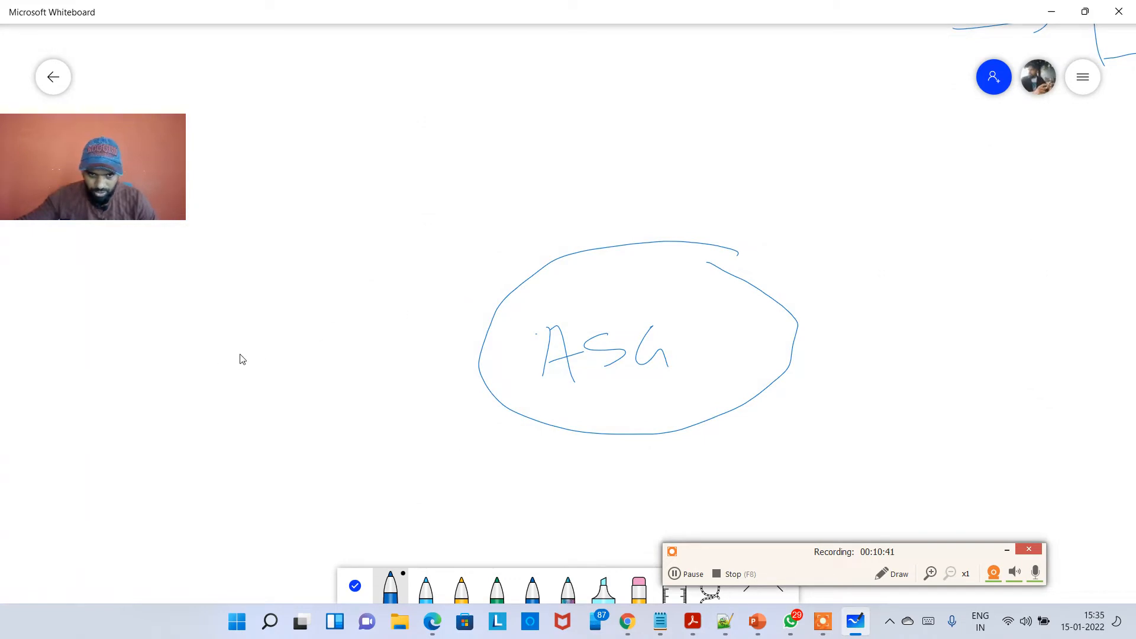
pyautogui.moveTo(198, 317)
pyautogui.mouseDown()
pyautogui.moveTo(196, 331)
pyautogui.moveTo(333, 285)
pyautogui.mouseUp()
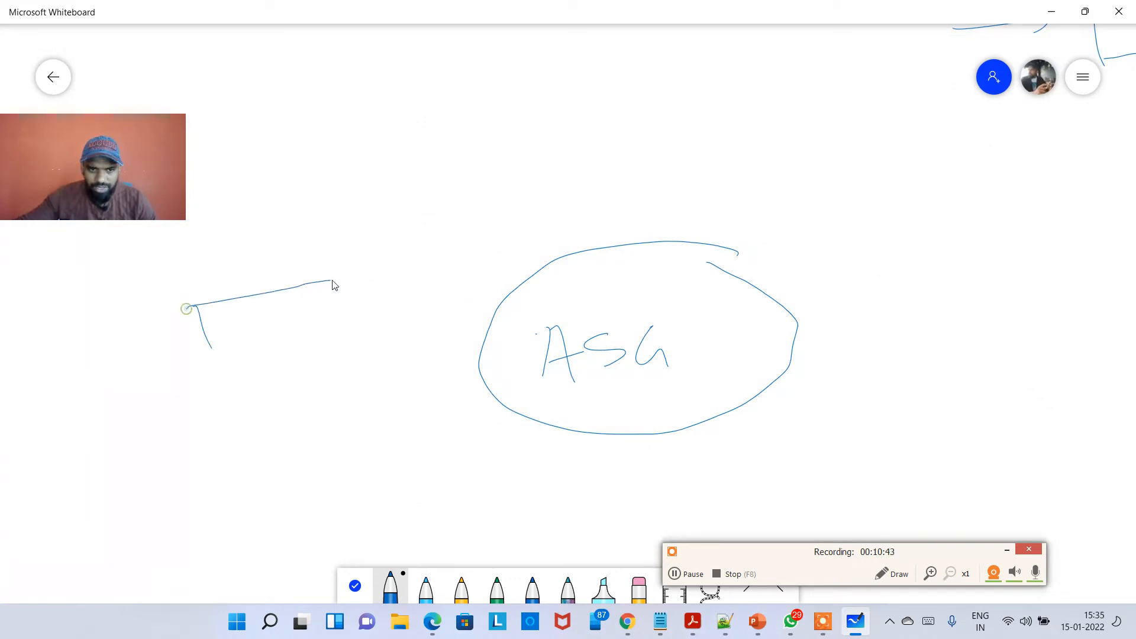
pyautogui.moveTo(309, 336); pyautogui.dragTo(219, 350)
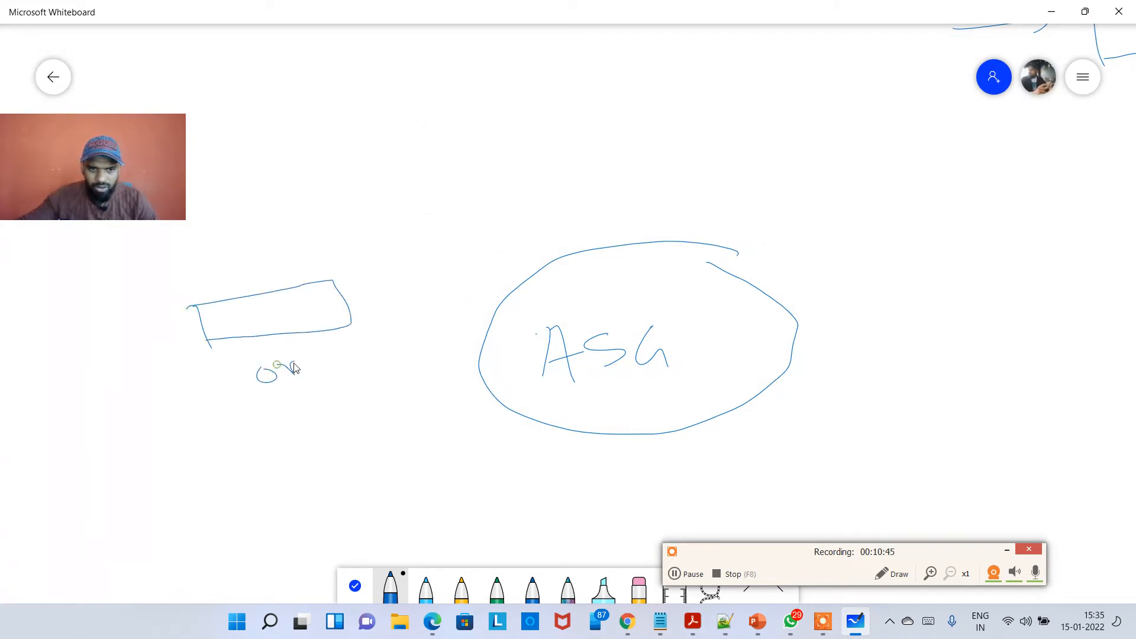
pyautogui.moveTo(294, 367); pyautogui.dragTo(310, 358)
pyautogui.moveTo(262, 363); pyautogui.dragTo(279, 391)
pyautogui.moveTo(303, 356)
pyautogui.mouseDown()
pyautogui.moveTo(343, 362)
pyautogui.moveTo(332, 378)
pyautogui.mouseUp()
pyautogui.moveTo(246, 444)
pyautogui.mouseDown()
pyautogui.moveTo(393, 424)
pyautogui.moveTo(289, 490)
pyautogui.mouseUp()
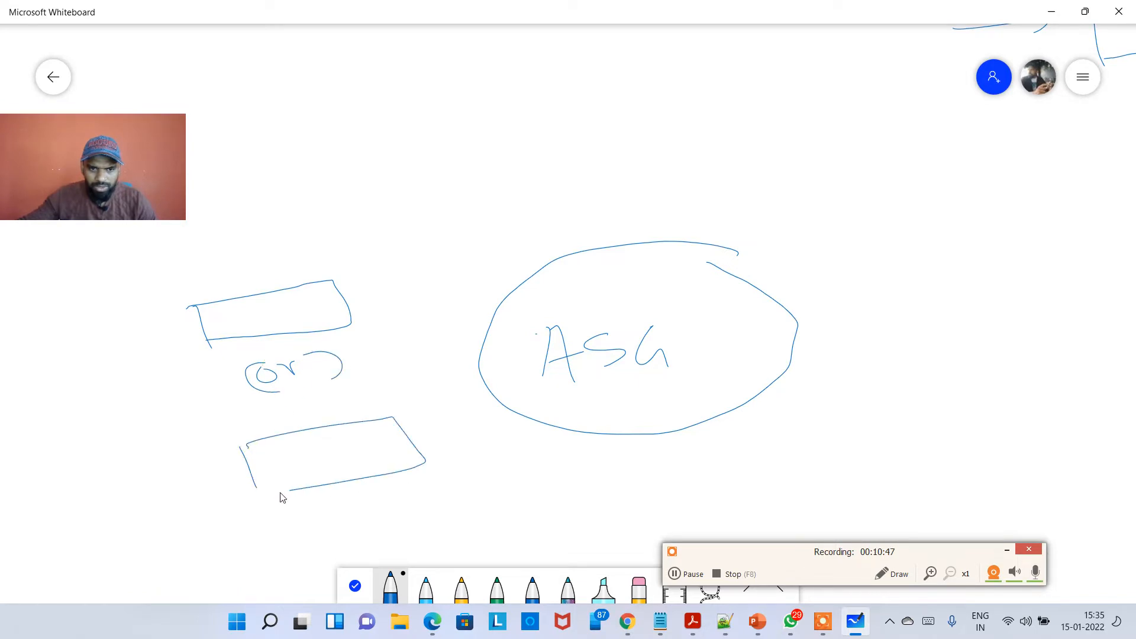
# Label the upper box "Launch Template" and the lower box "Launch configuration".
pyautogui.click(232, 309)
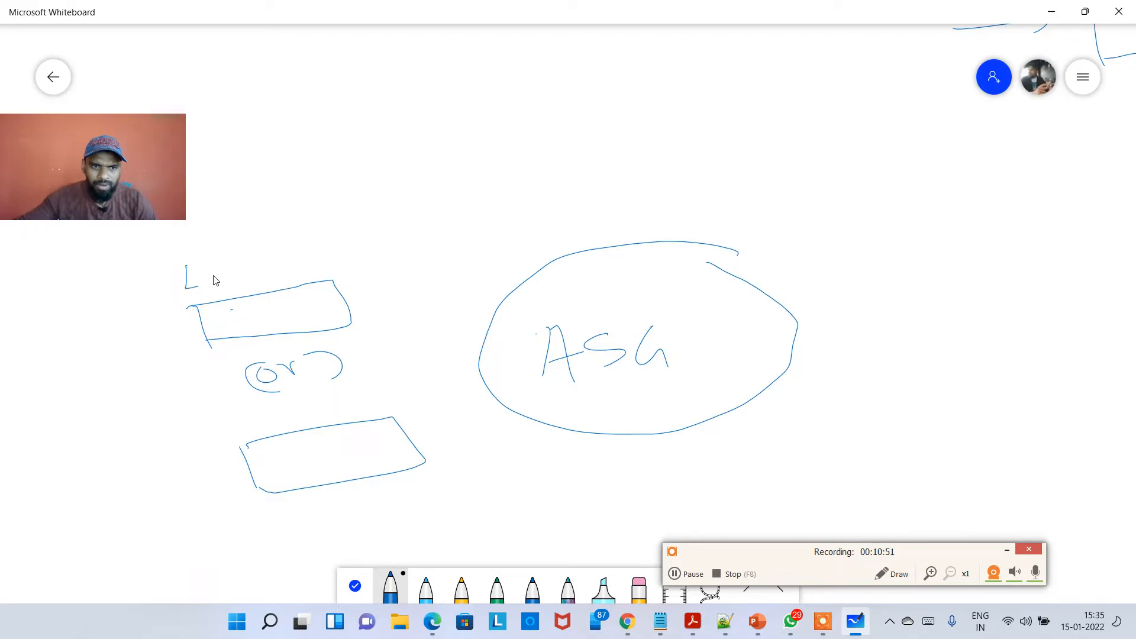
pyautogui.moveTo(239, 279); pyautogui.dragTo(292, 276)
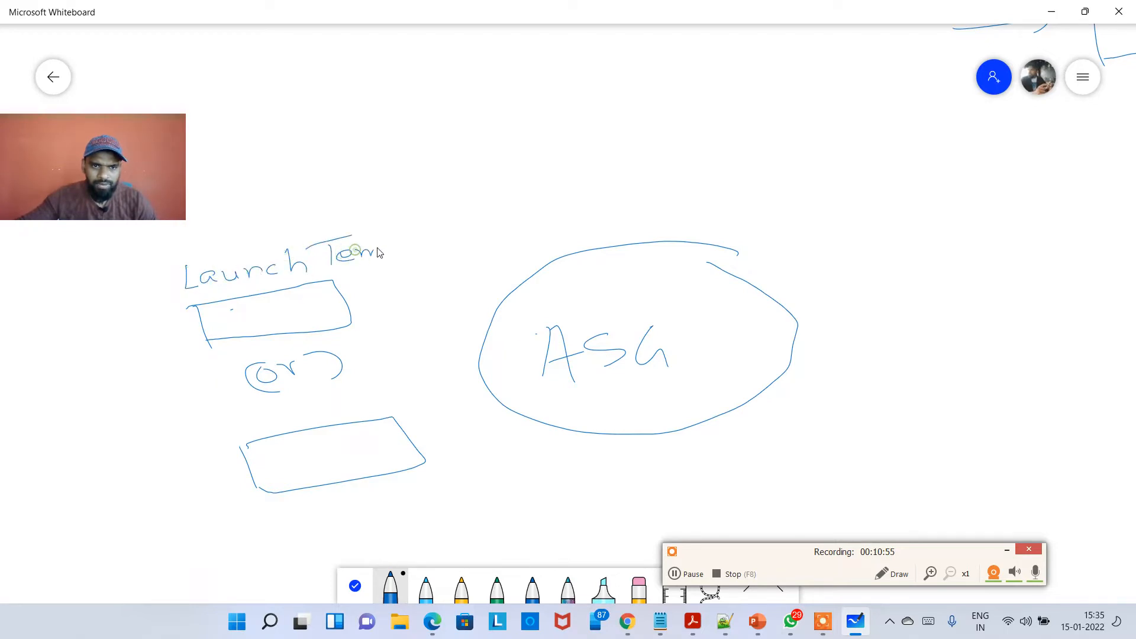
pyautogui.moveTo(402, 252); pyautogui.dragTo(428, 243)
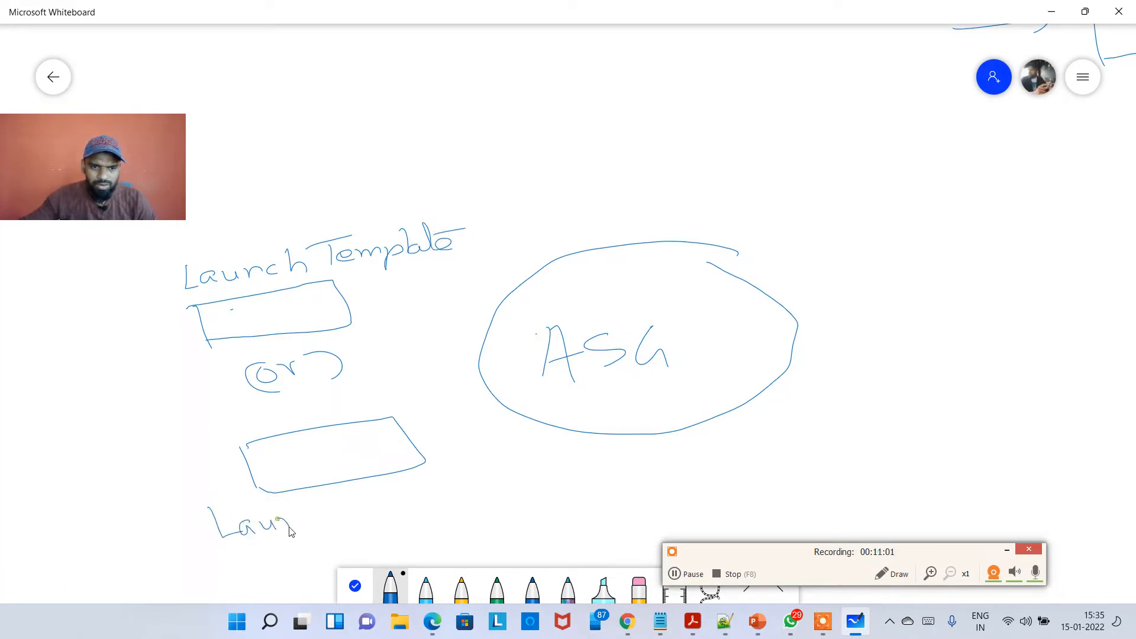
pyautogui.moveTo(289, 531)
pyautogui.mouseDown()
pyautogui.moveTo(358, 522)
pyautogui.moveTo(297, 560)
pyautogui.moveTo(347, 543)
pyautogui.mouseUp()
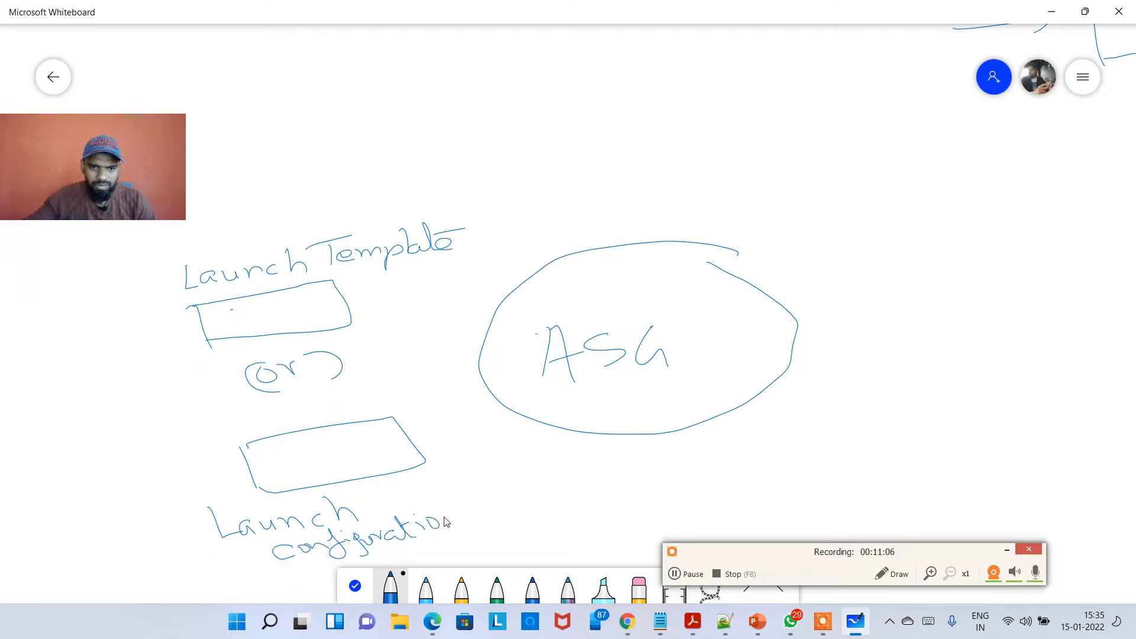
# Add "(new)" after Launch Template and "(old)" after Launch configuration.
pyautogui.moveTo(490, 184)
pyautogui.mouseDown()
pyautogui.moveTo(506, 232)
pyautogui.moveTo(564, 217)
pyautogui.mouseUp()
pyautogui.moveTo(588, 179); pyautogui.dragTo(597, 222)
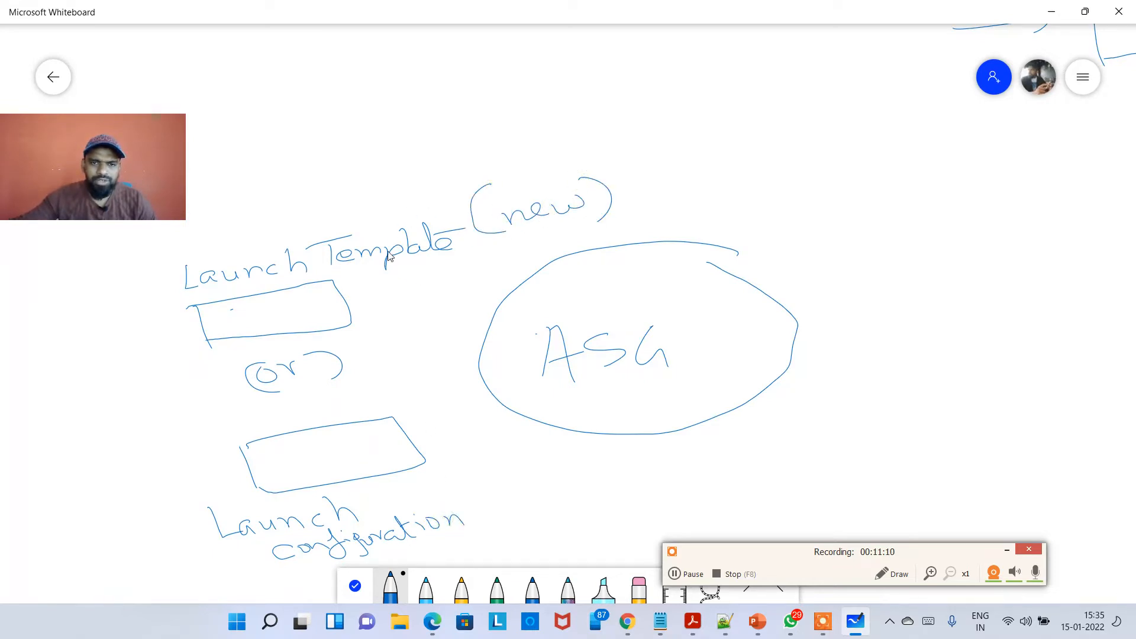
pyautogui.moveTo(486, 476)
pyautogui.mouseDown()
pyautogui.moveTo(497, 527)
pyautogui.moveTo(541, 516)
pyautogui.mouseUp()
pyautogui.moveTo(548, 480); pyautogui.dragTo(555, 526)
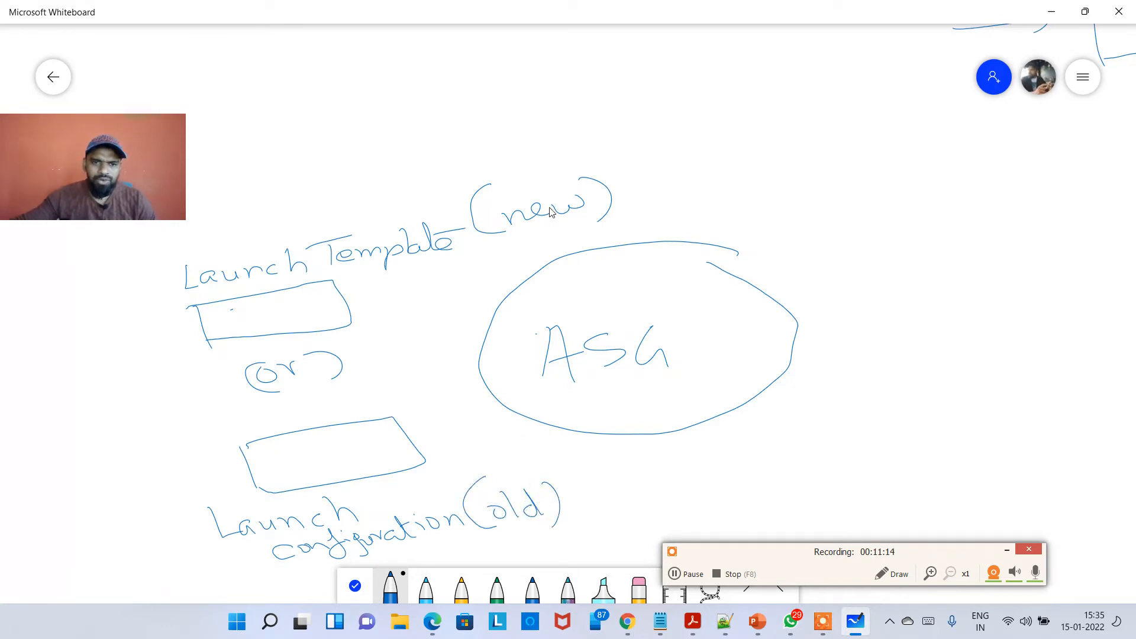
# Circle both labels and draw a check mark beside the Launch Template oval.
pyautogui.moveTo(653, 128)
pyautogui.mouseDown()
pyautogui.moveTo(424, 149)
pyautogui.moveTo(176, 224)
pyautogui.mouseUp()
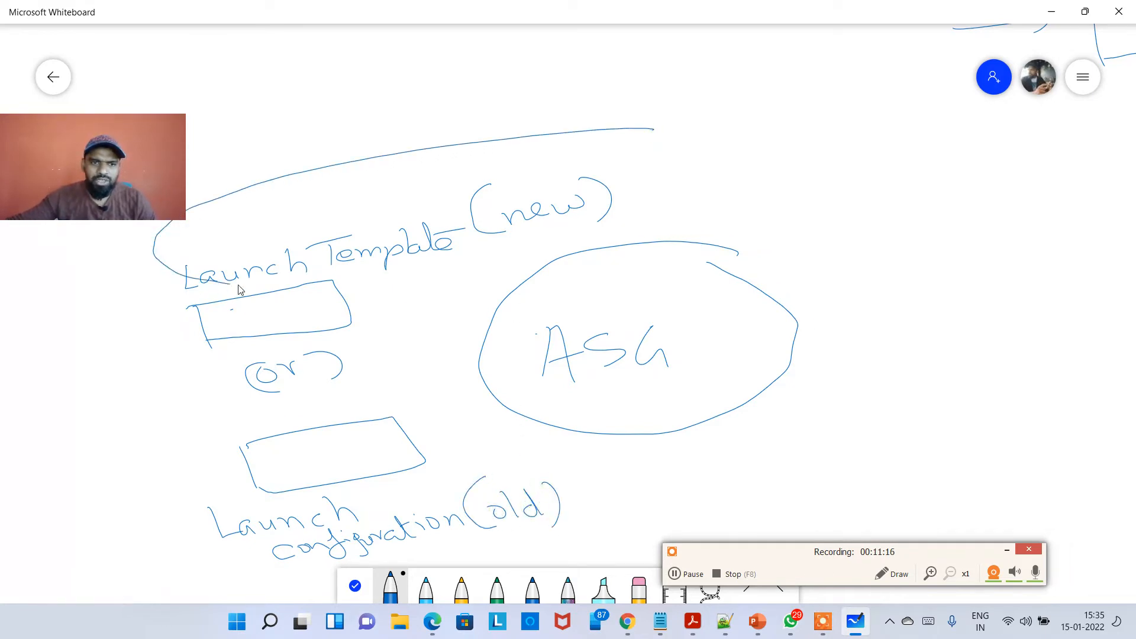
pyautogui.moveTo(239, 289)
pyautogui.mouseDown()
pyautogui.moveTo(596, 228)
pyautogui.moveTo(661, 149)
pyautogui.moveTo(789, 119)
pyautogui.mouseUp()
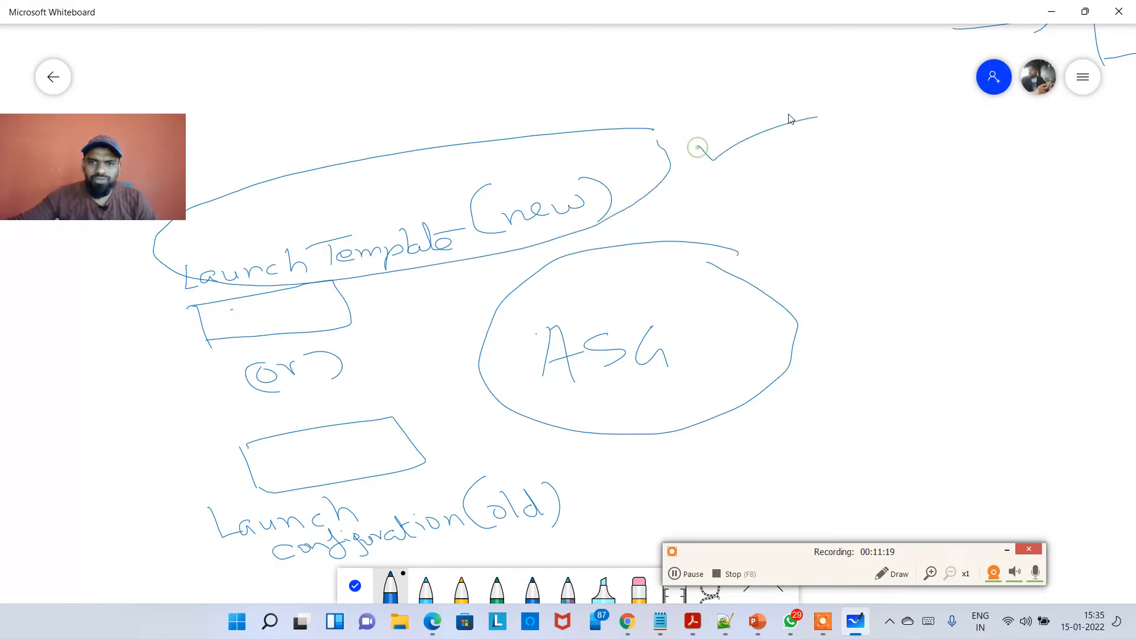
pyautogui.moveTo(572, 464)
pyautogui.mouseDown()
pyautogui.moveTo(334, 489)
pyautogui.moveTo(195, 540)
pyautogui.moveTo(364, 555)
pyautogui.moveTo(594, 513)
pyautogui.mouseUp()
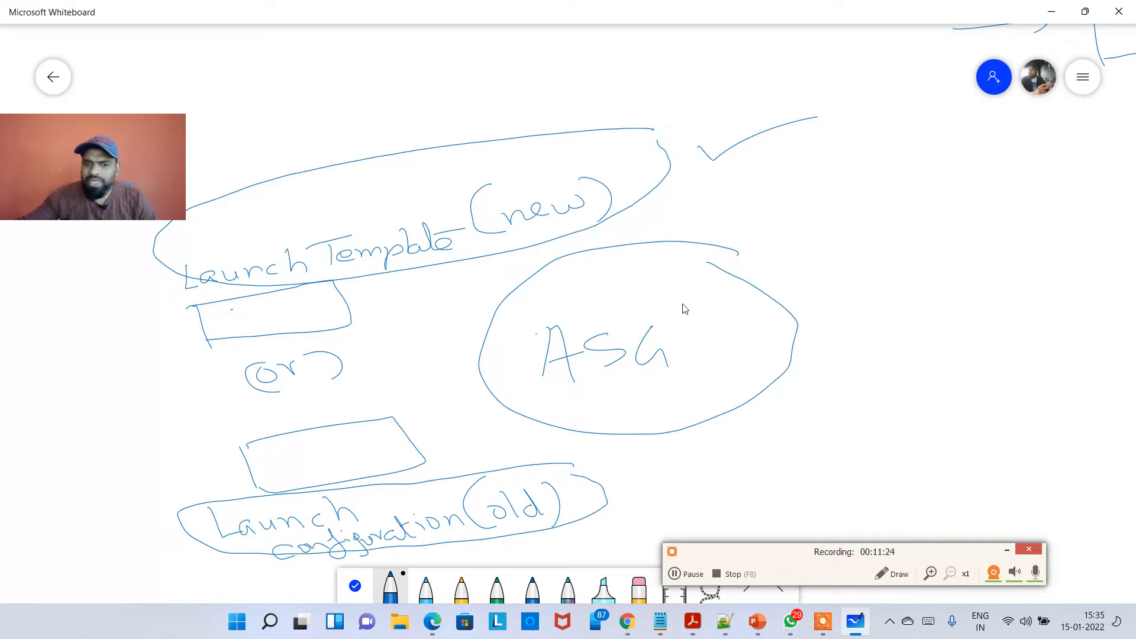
# Switch to the yellow pen and tick the ASG oval, the Launch Template oval, and the lower box.
pyautogui.click(462, 589)
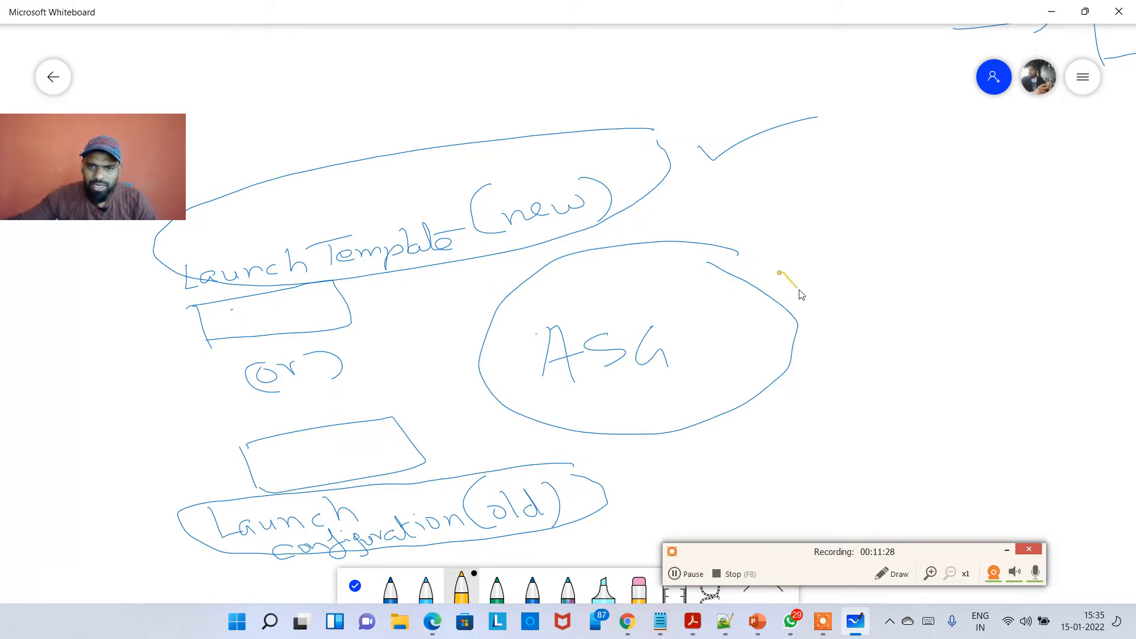
pyautogui.moveTo(799, 291); pyautogui.dragTo(847, 255)
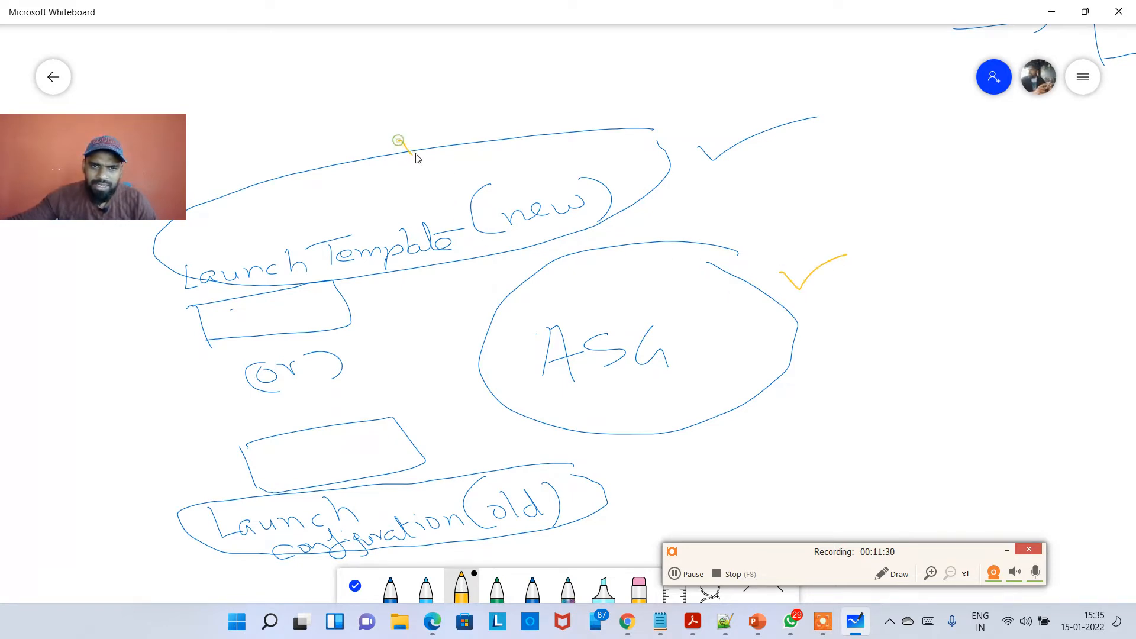
pyautogui.moveTo(416, 158); pyautogui.dragTo(496, 104)
pyautogui.moveTo(422, 462); pyautogui.dragTo(478, 444)
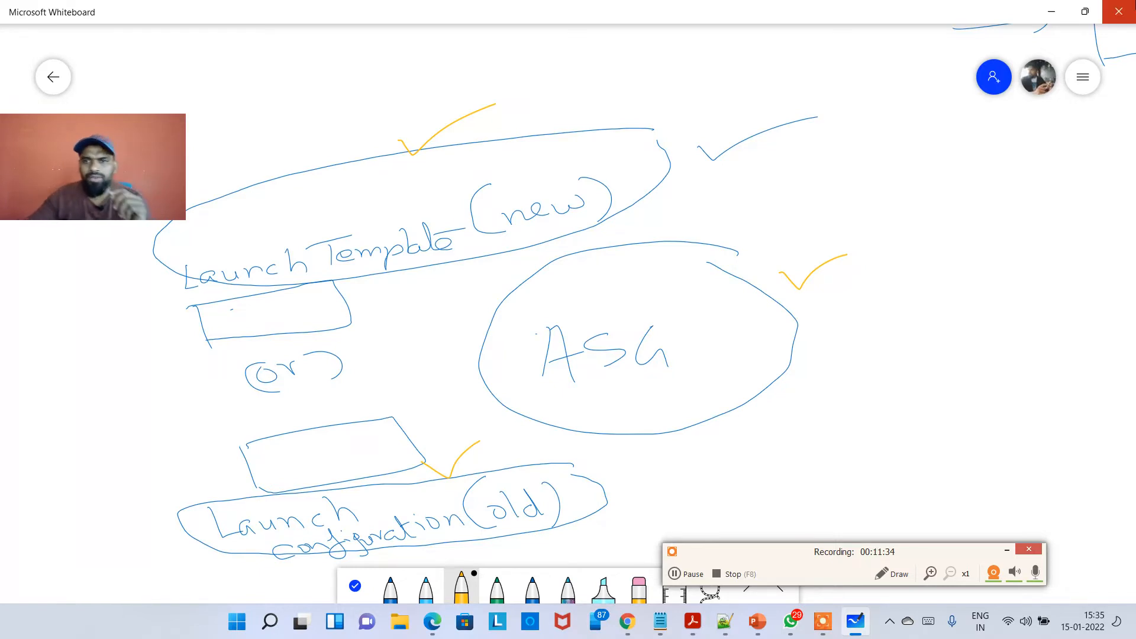
# Return to the console and highlight the Launch template description about instance-level settings.
pyautogui.click(1039, 13)
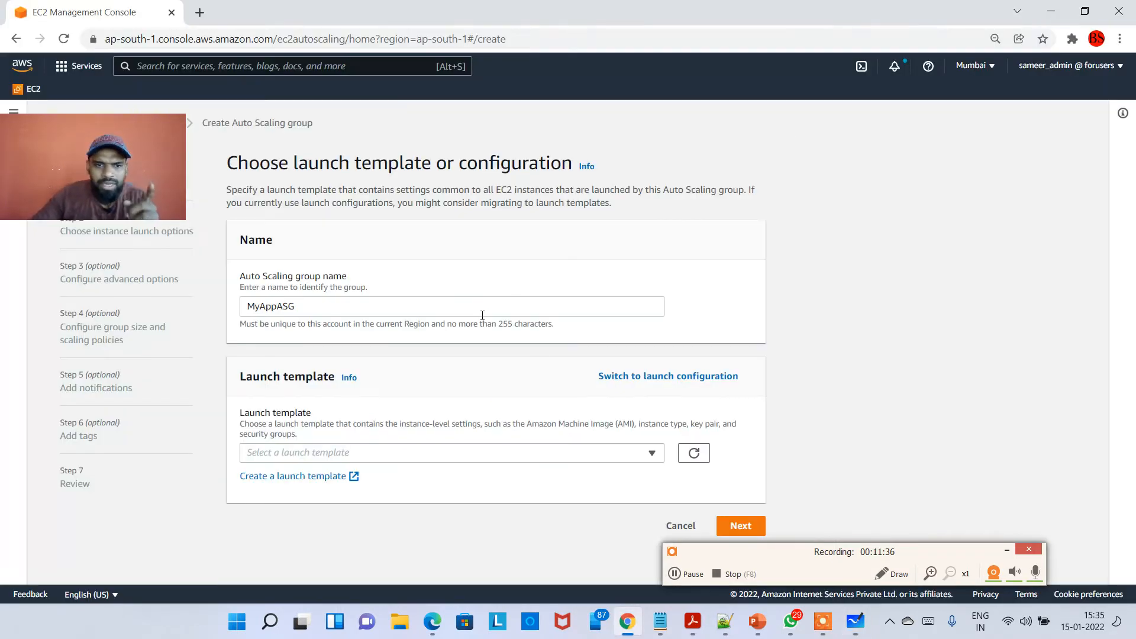
pyautogui.moveTo(263, 430); pyautogui.dragTo(356, 429)
pyautogui.click(391, 435)
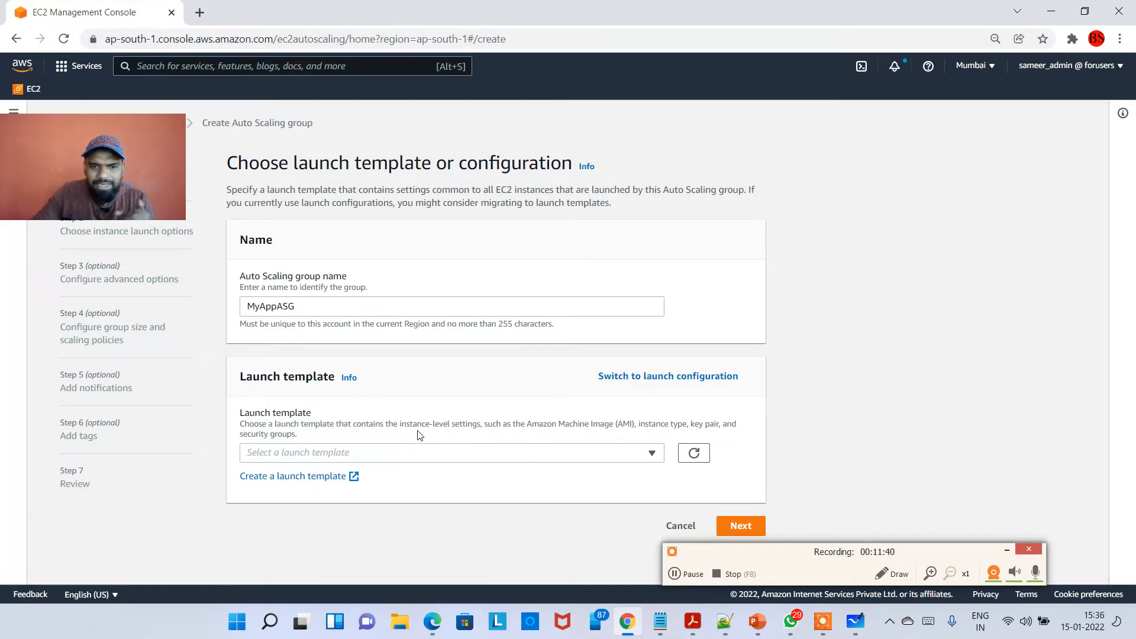
pyautogui.moveTo(425, 427); pyautogui.dragTo(683, 430)
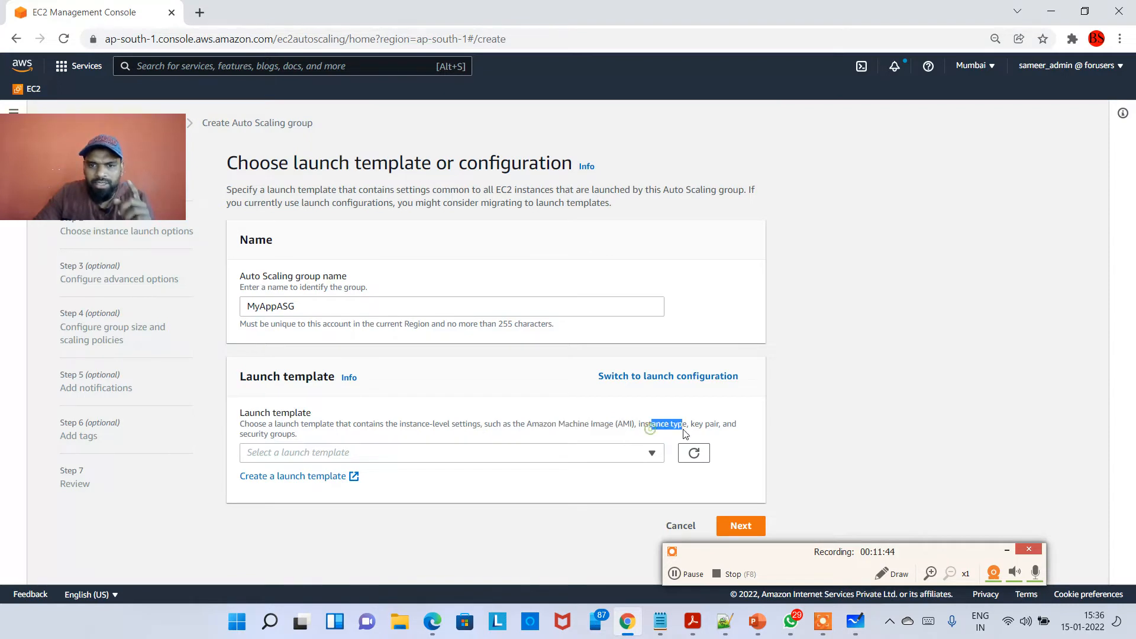
pyautogui.click(706, 430)
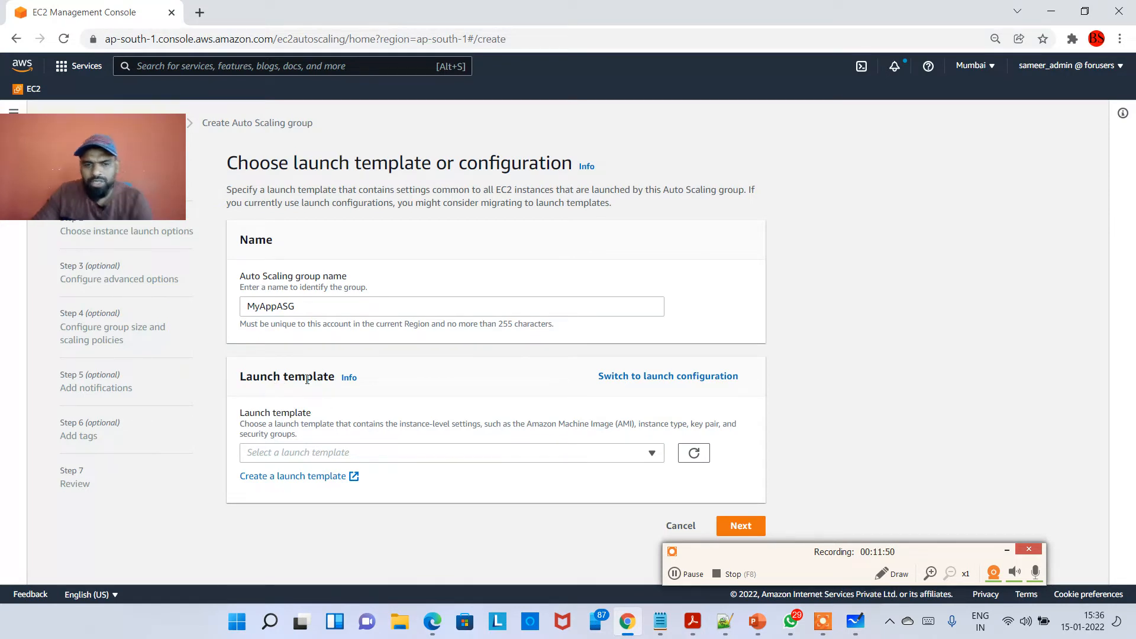
# Back on the whiteboard, strike through and cross out the Launch Template label with yellow strokes.
pyautogui.hotkey('alt', 'Tab')
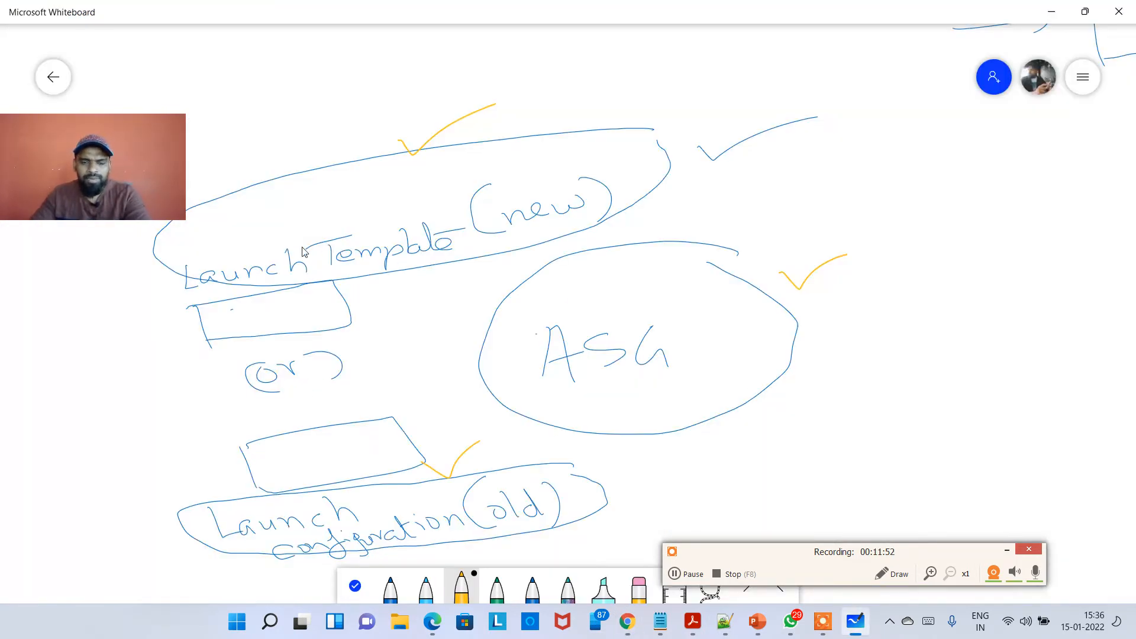
pyautogui.moveTo(168, 315); pyautogui.dragTo(488, 274)
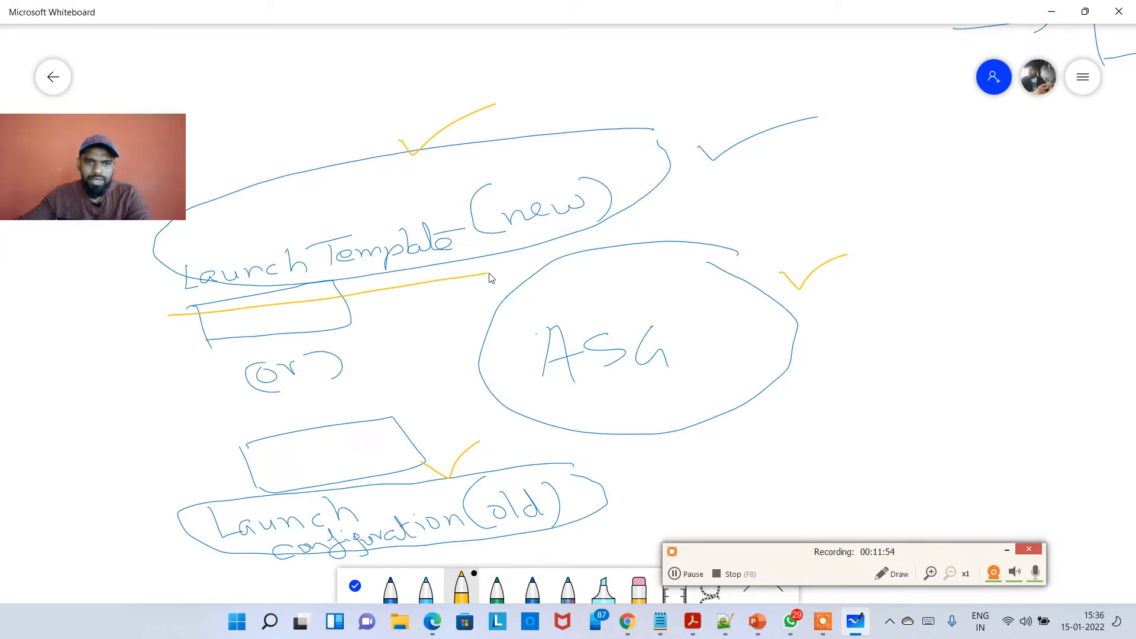
pyautogui.moveTo(379, 205); pyautogui.dragTo(251, 289)
pyautogui.moveTo(270, 221); pyautogui.dragTo(383, 310)
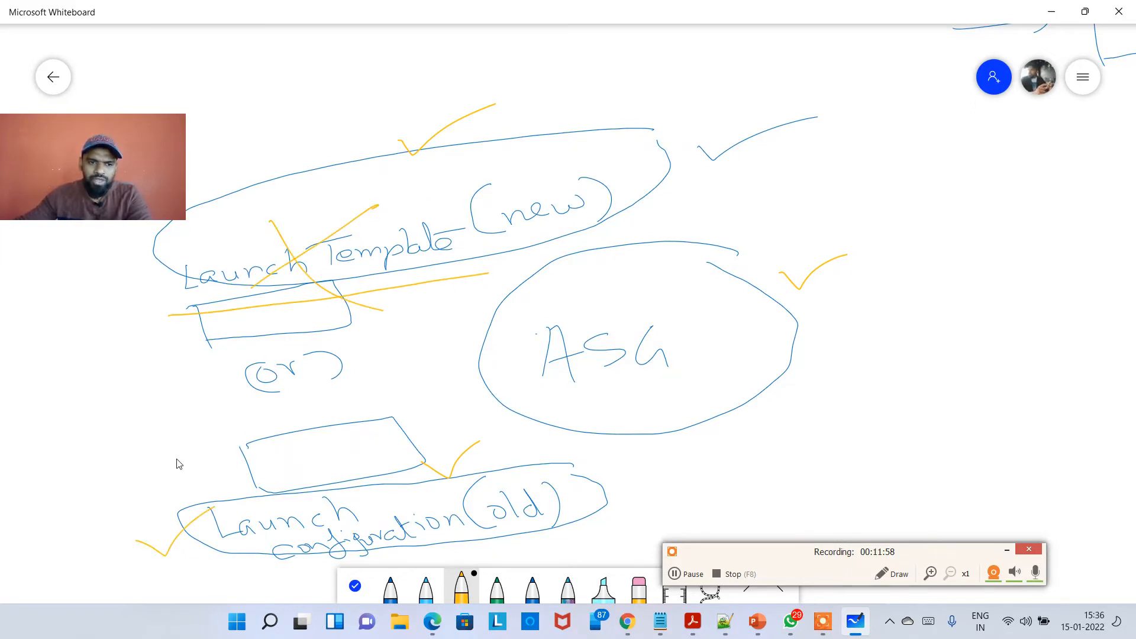
# In the console, switch the form to launch configuration and back to launch template.
pyautogui.hotkey('alt', 'Tab')
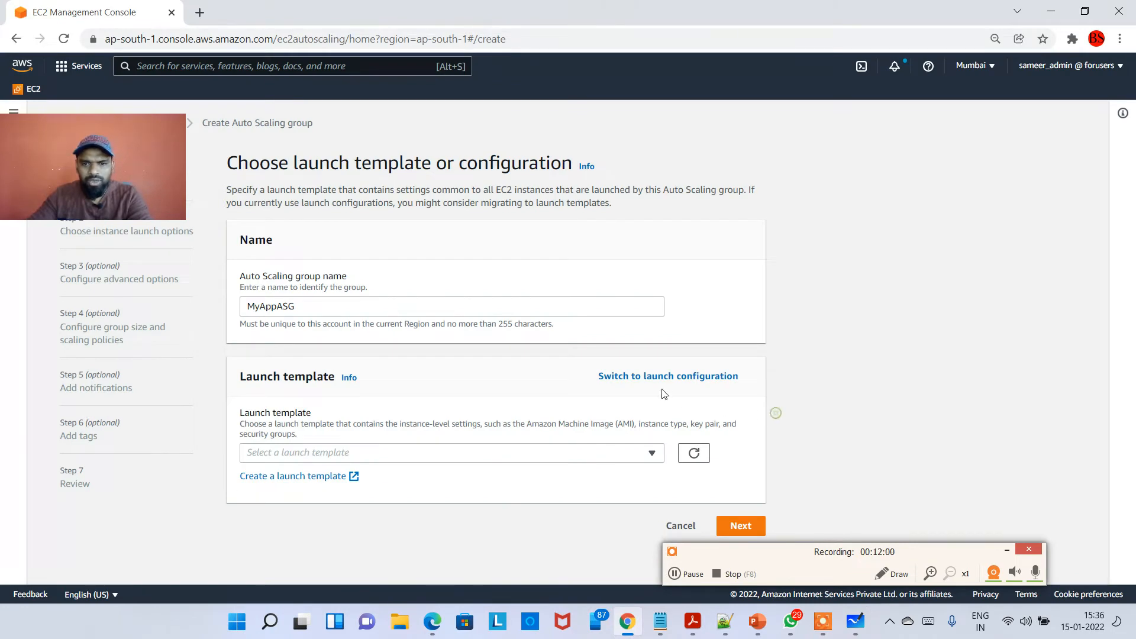
pyautogui.click(592, 377)
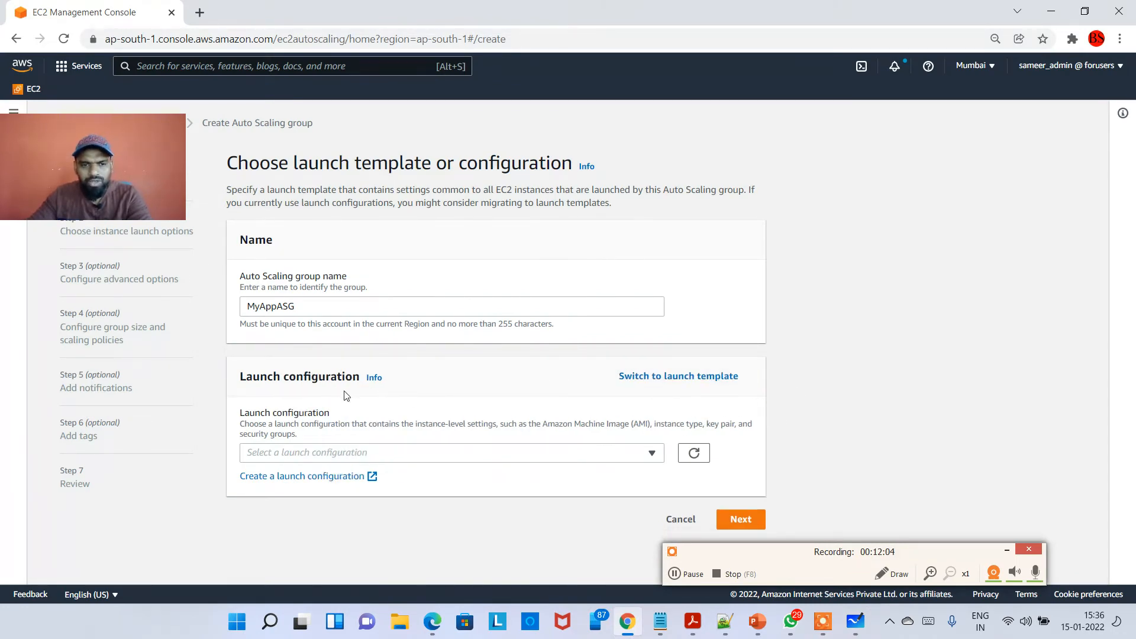
pyautogui.click(702, 383)
pyautogui.moveTo(277, 375); pyautogui.dragTo(335, 377)
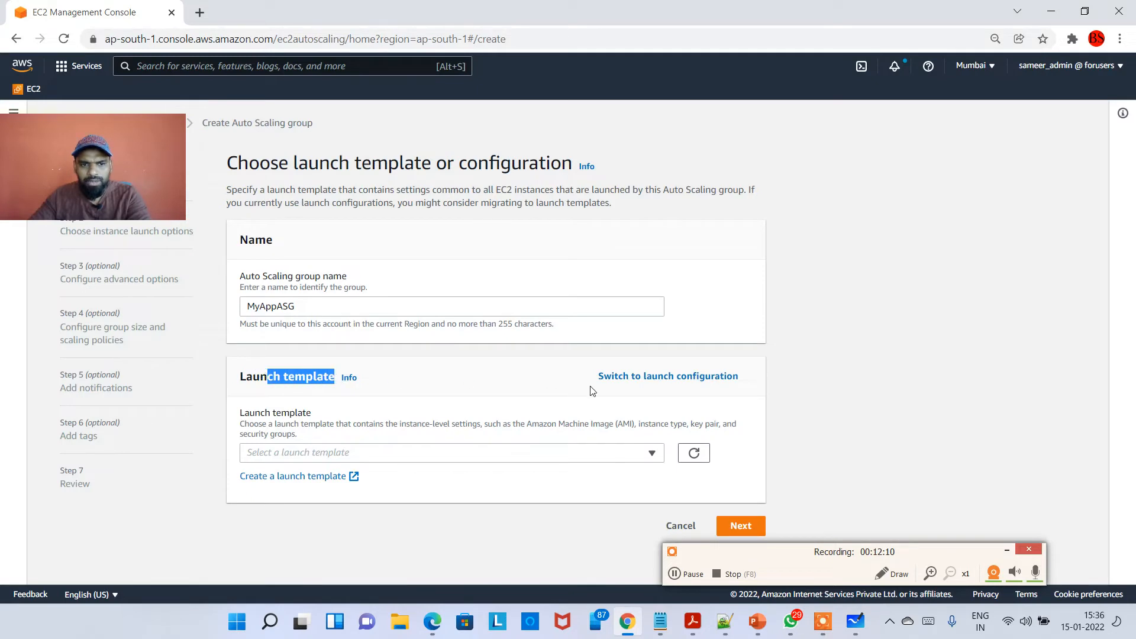
pyautogui.click(666, 377)
pyautogui.click(685, 378)
pyautogui.doubleClick(685, 378)
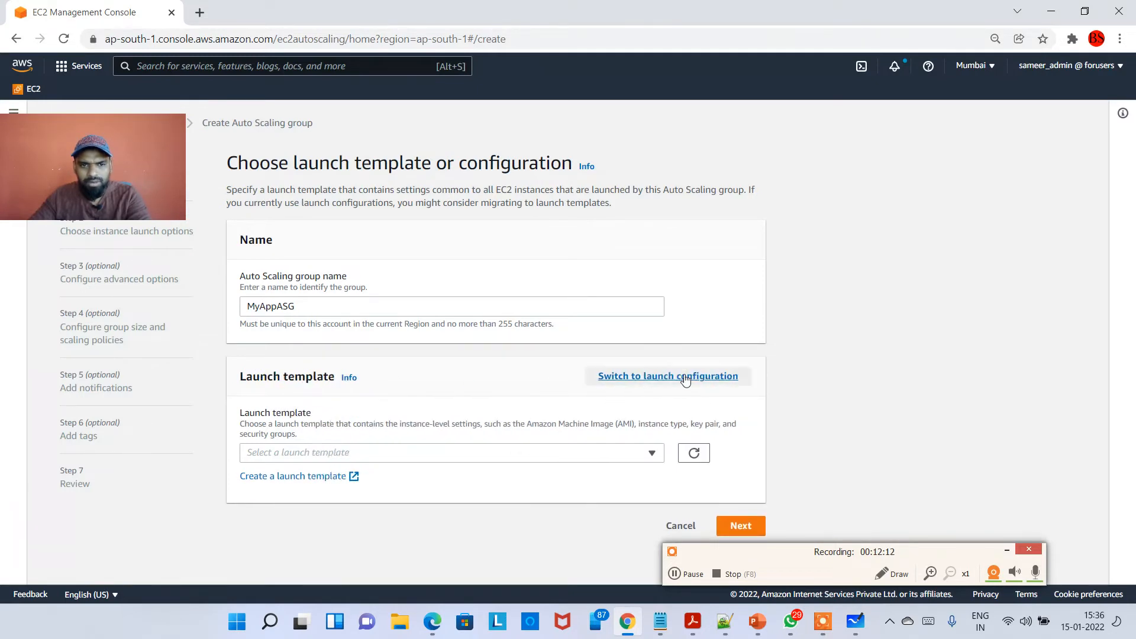
pyautogui.click(685, 377)
pyautogui.click(685, 378)
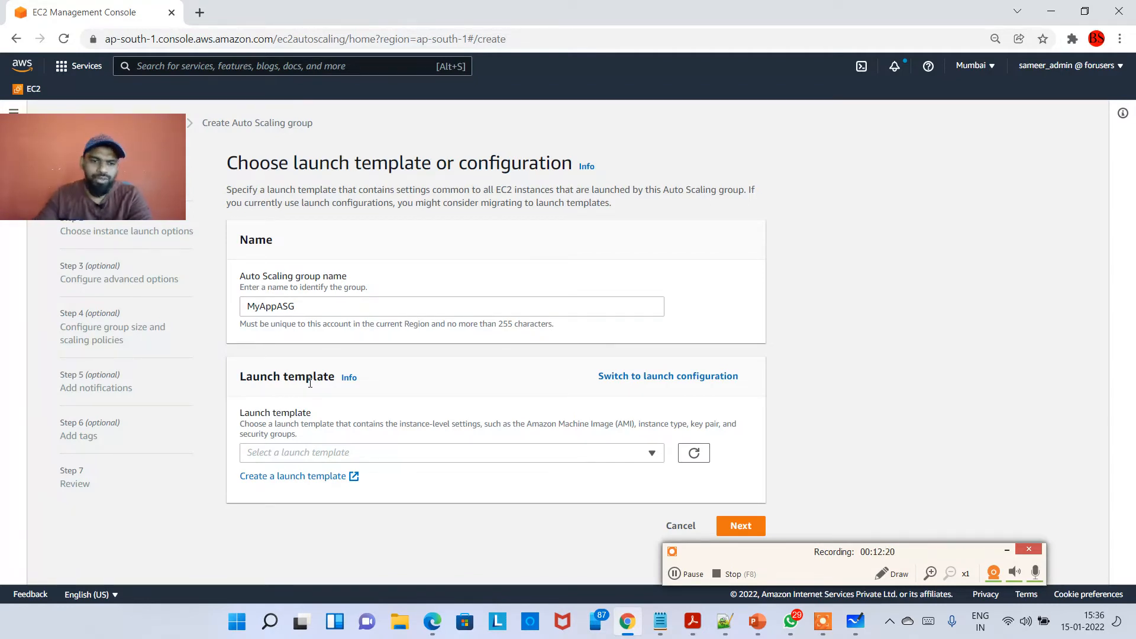
# Open the launch template list and close it again.
pyautogui.click(420, 452)
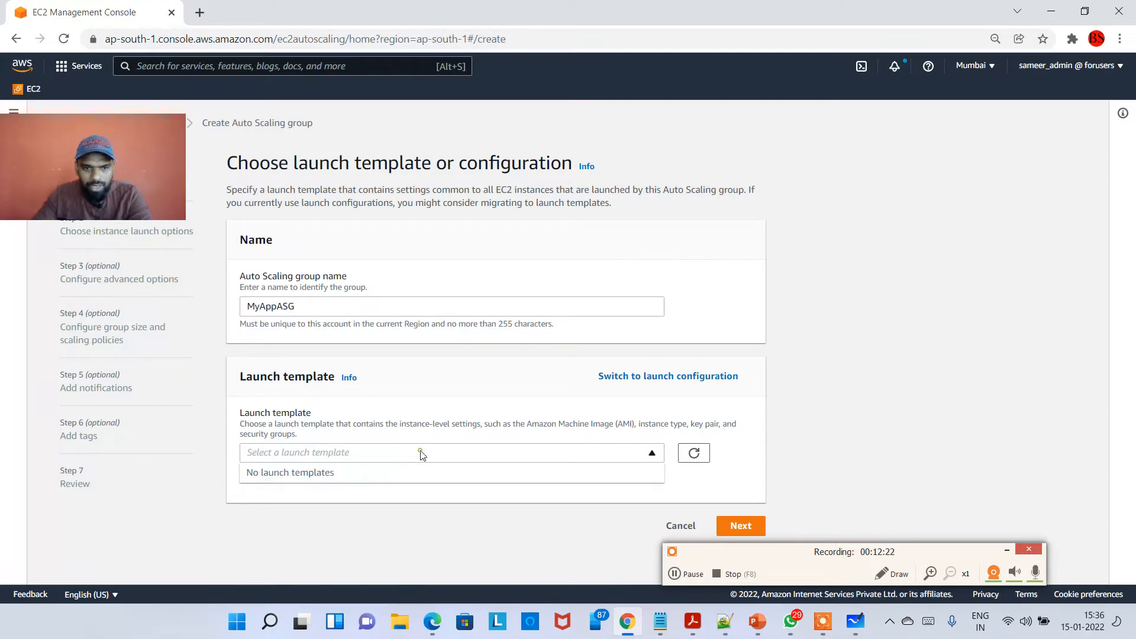
pyautogui.click(321, 504)
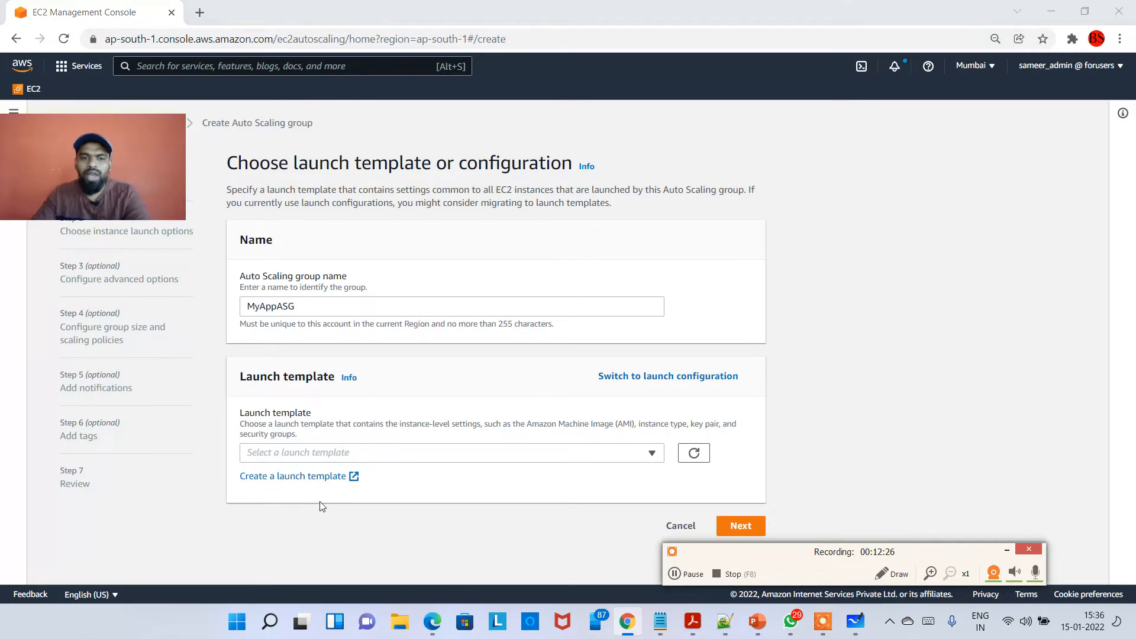
# Draw another yellow stroke across the Launch Template label on the whiteboard and return to the console.
pyautogui.hotkey('alt', 'Tab')
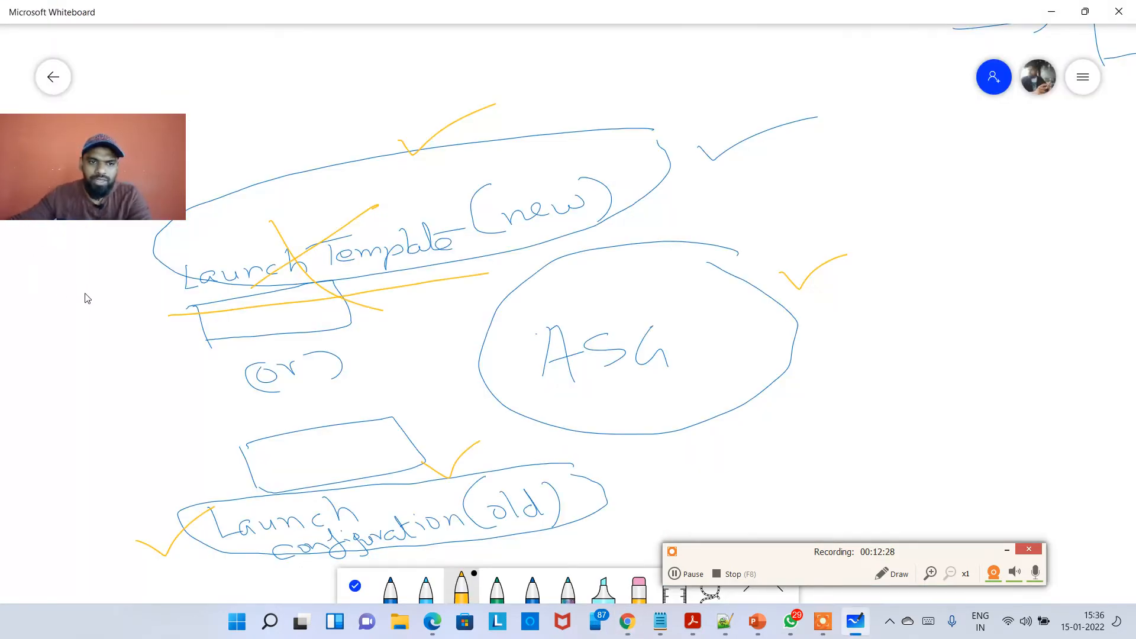
pyautogui.moveTo(160, 328)
pyautogui.mouseDown()
pyautogui.moveTo(152, 320)
pyautogui.moveTo(167, 329)
pyautogui.moveTo(284, 312)
pyautogui.moveTo(460, 268)
pyautogui.mouseUp()
pyautogui.hotkey('alt', 'Tab')
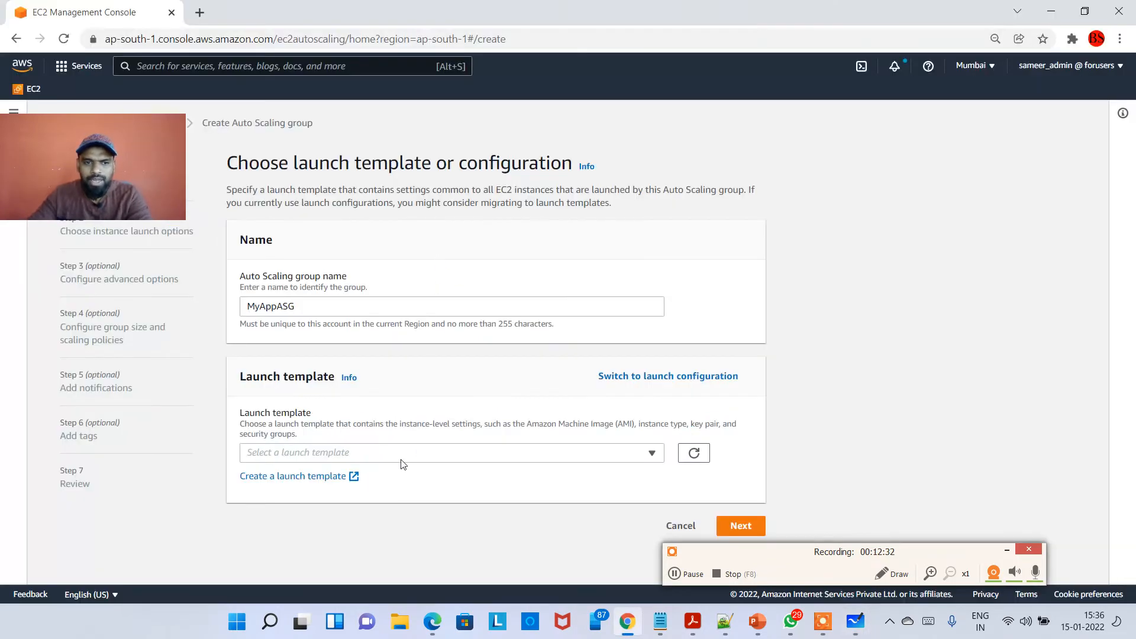
# Open the Create launch template page and scroll through its sections.
pyautogui.click(298, 479)
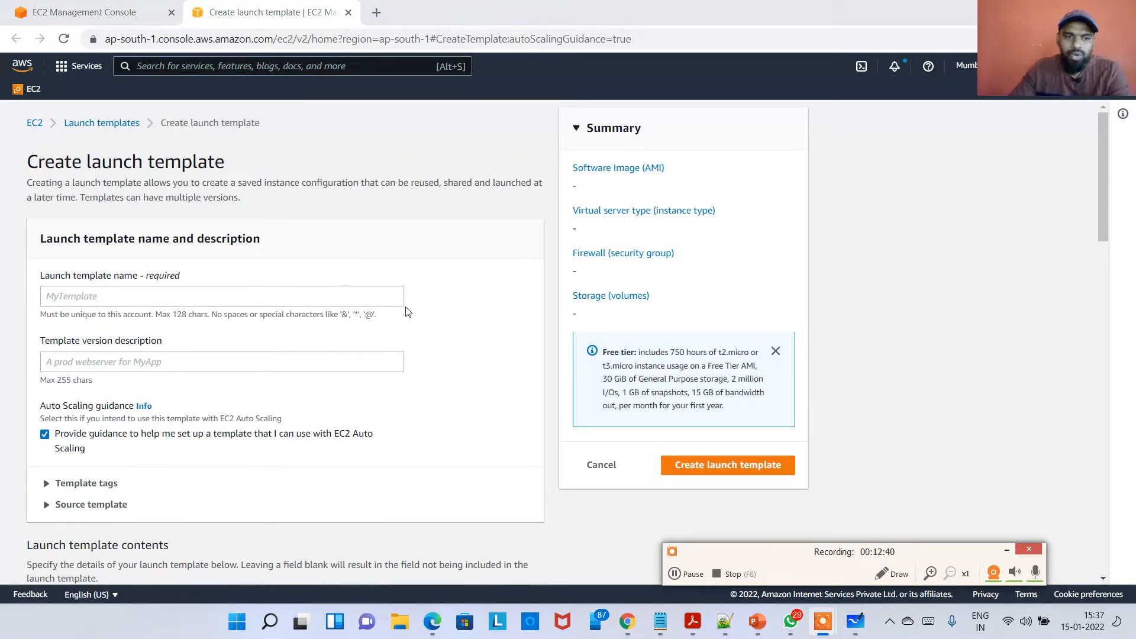
pyautogui.scroll(-8, 408, 312)
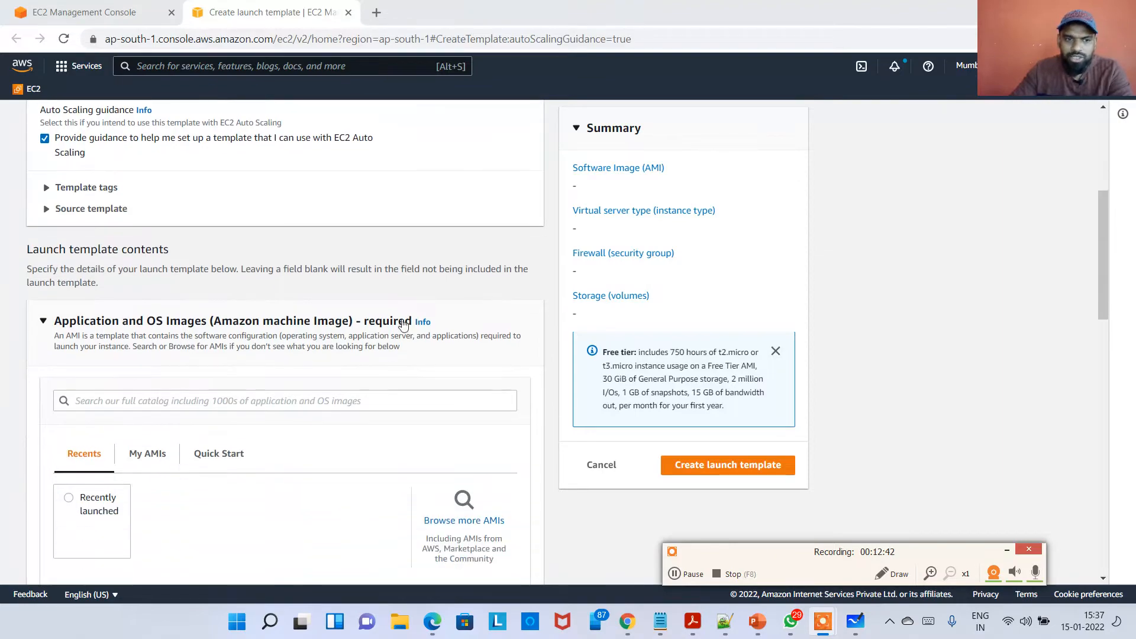
pyautogui.scroll(-12, 401, 331)
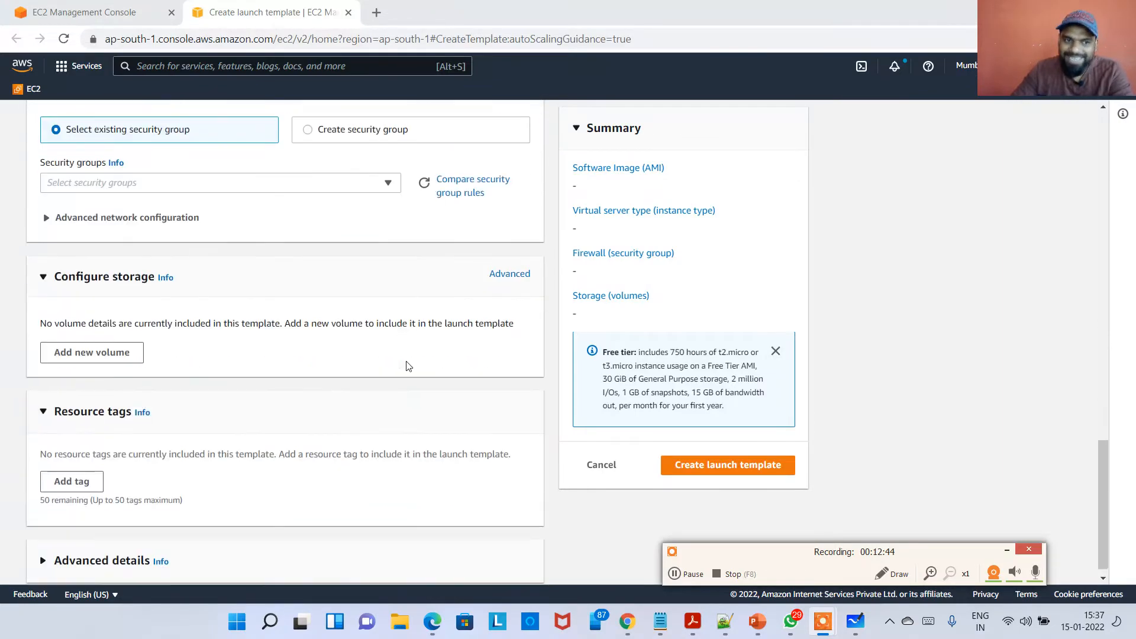
# Circle the Launch on EC2 settings list in yellow on the whiteboard.
pyautogui.scroll(20, 514, 418)
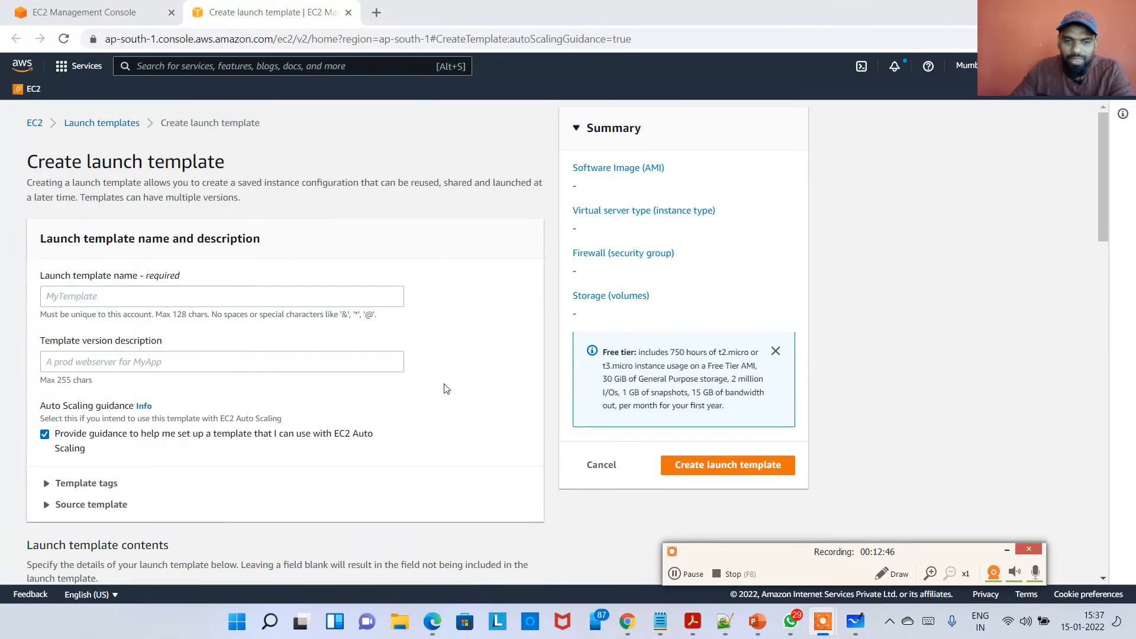
pyautogui.scroll(-4, 353, 377)
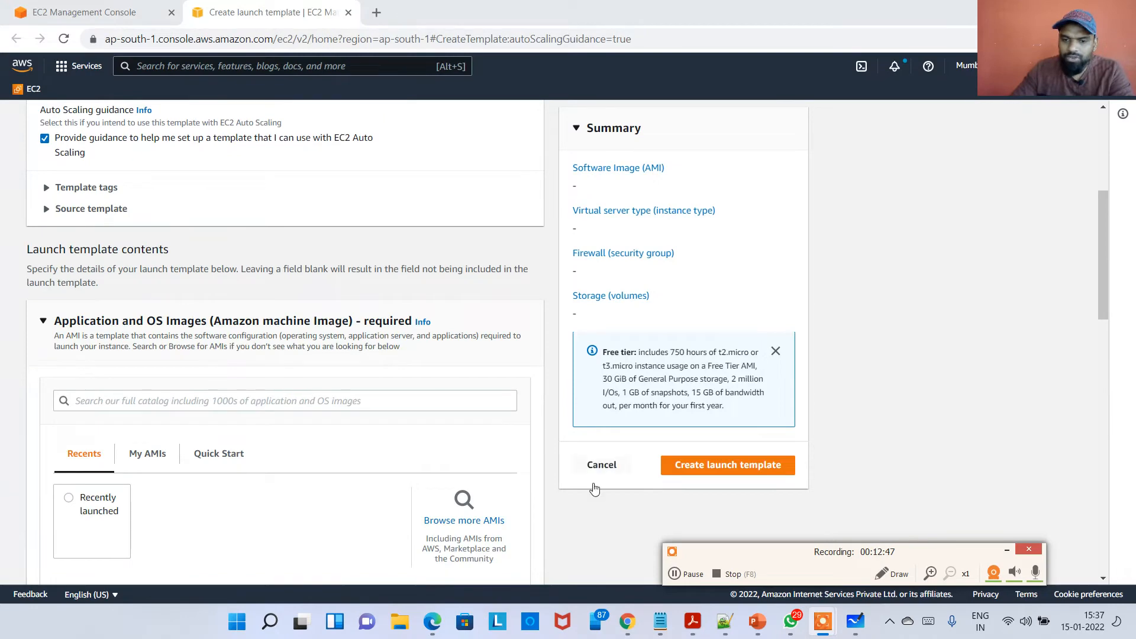
pyautogui.click(850, 625)
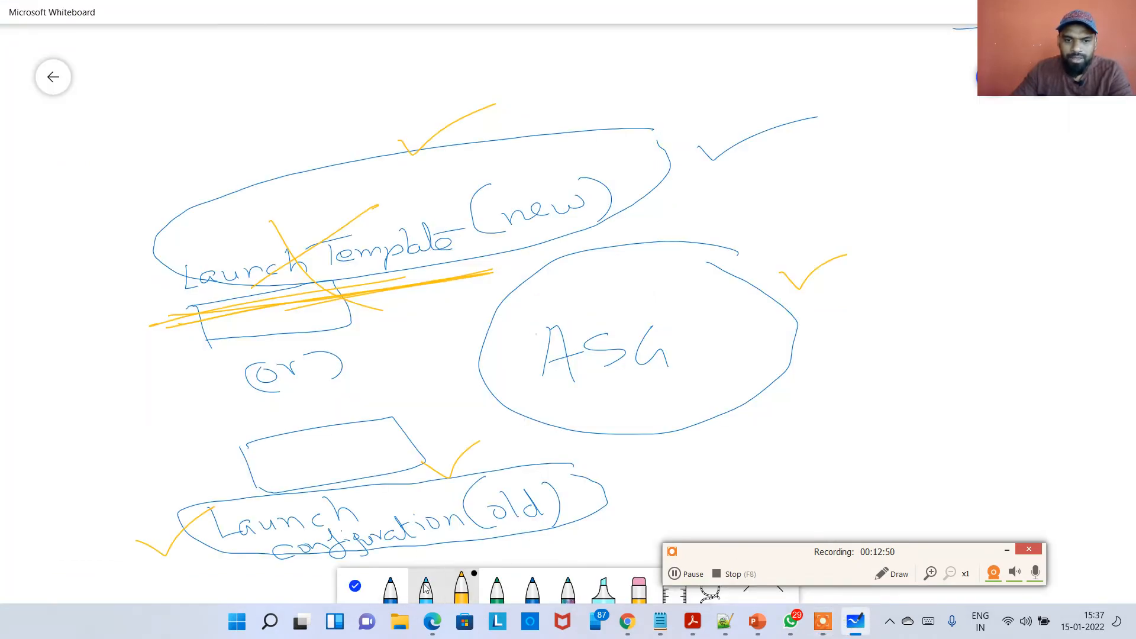
pyautogui.click(355, 586)
pyautogui.scroll(-1, 297, 387)
pyautogui.scroll(-5, 298, 388)
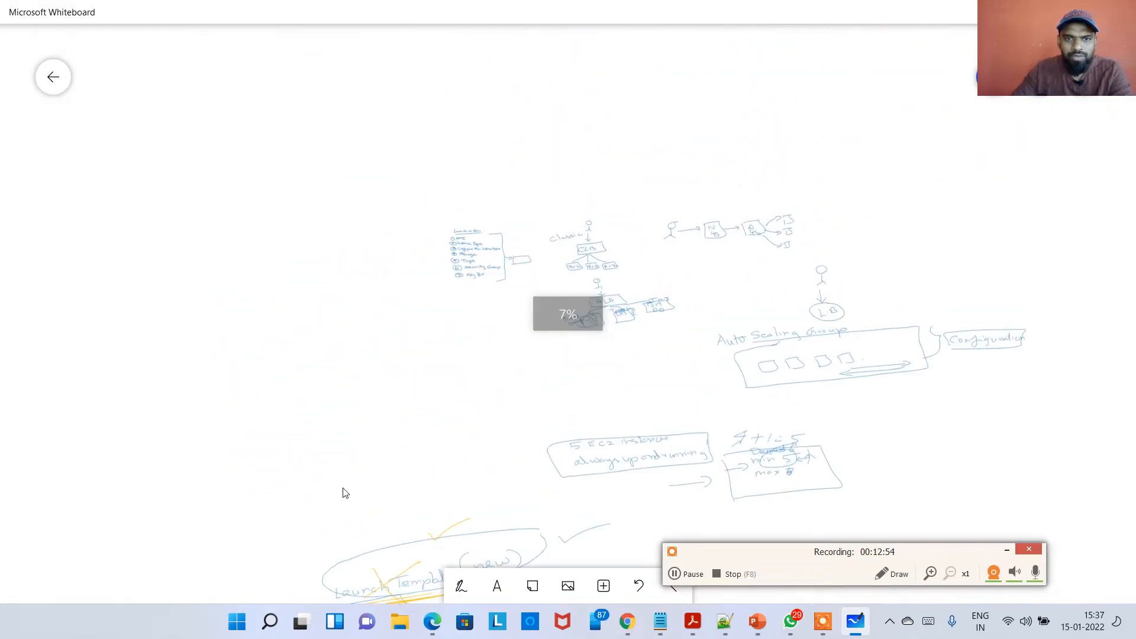
pyautogui.scroll(6, 473, 354)
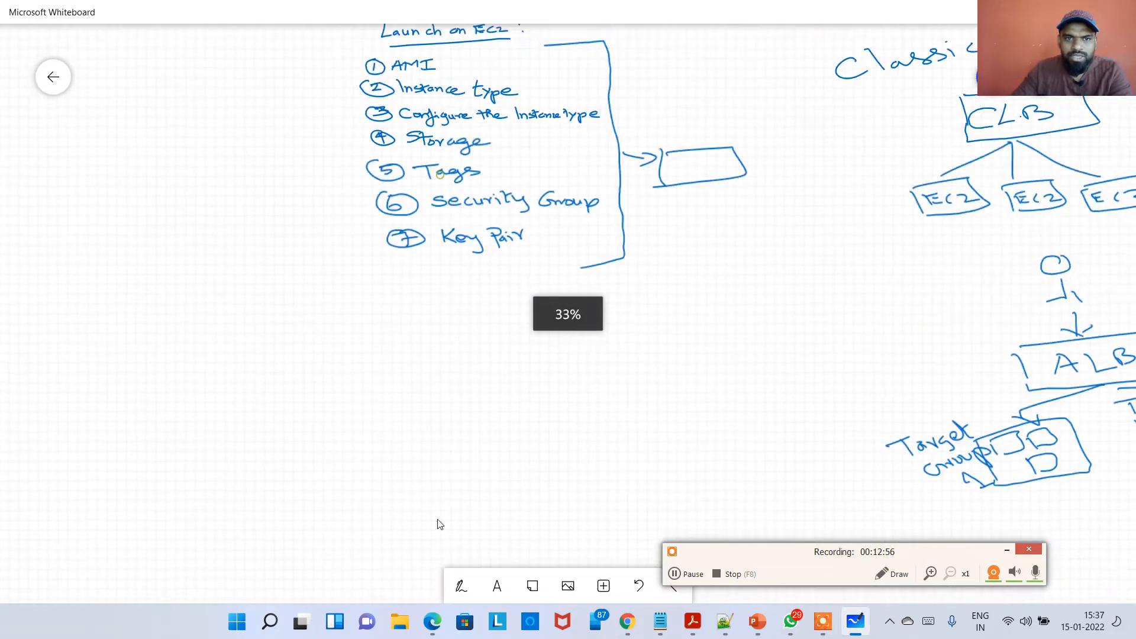
pyautogui.scroll(2, 479, 510)
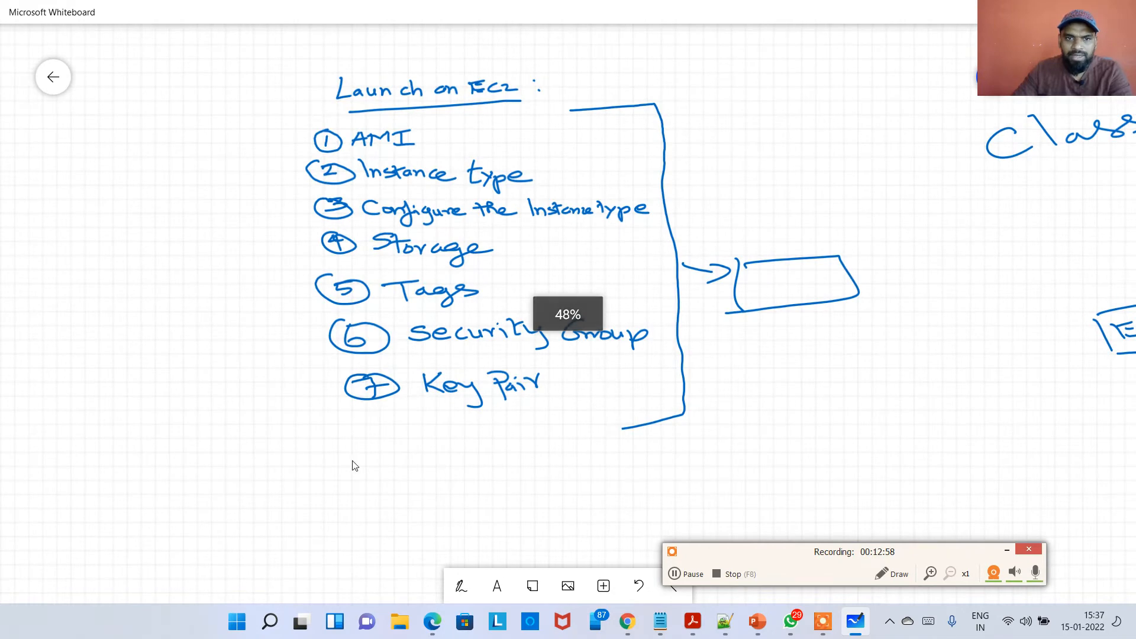
pyautogui.click(457, 586)
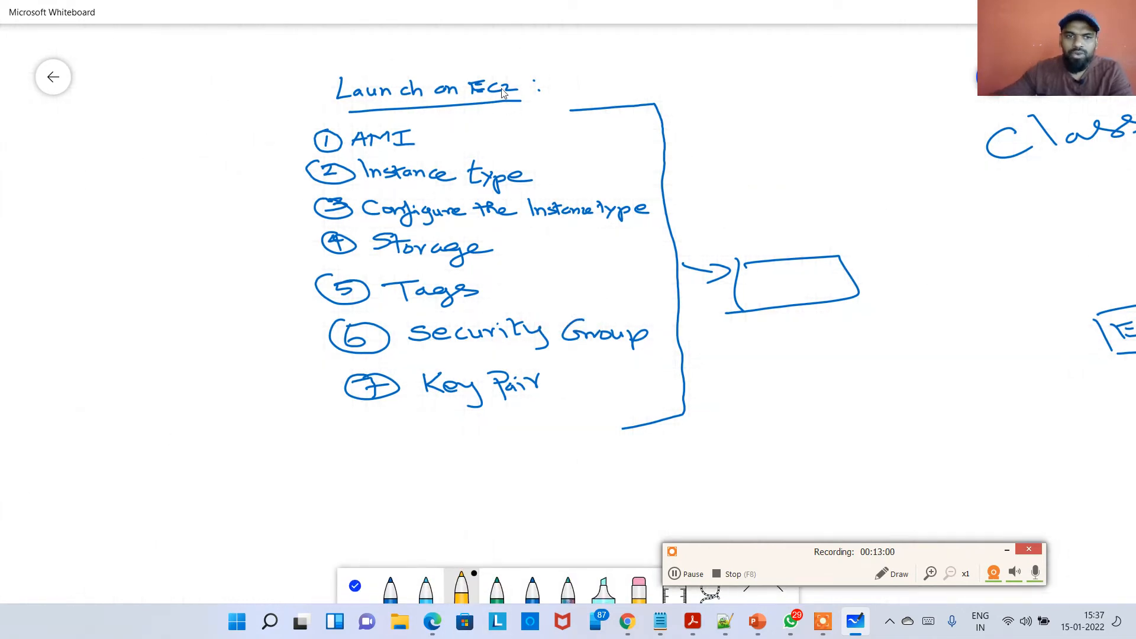
pyautogui.moveTo(305, 72)
pyautogui.mouseDown()
pyautogui.moveTo(155, 228)
pyautogui.moveTo(312, 436)
pyautogui.moveTo(732, 464)
pyautogui.moveTo(916, 271)
pyautogui.moveTo(570, 82)
pyautogui.moveTo(299, 66)
pyautogui.mouseUp()
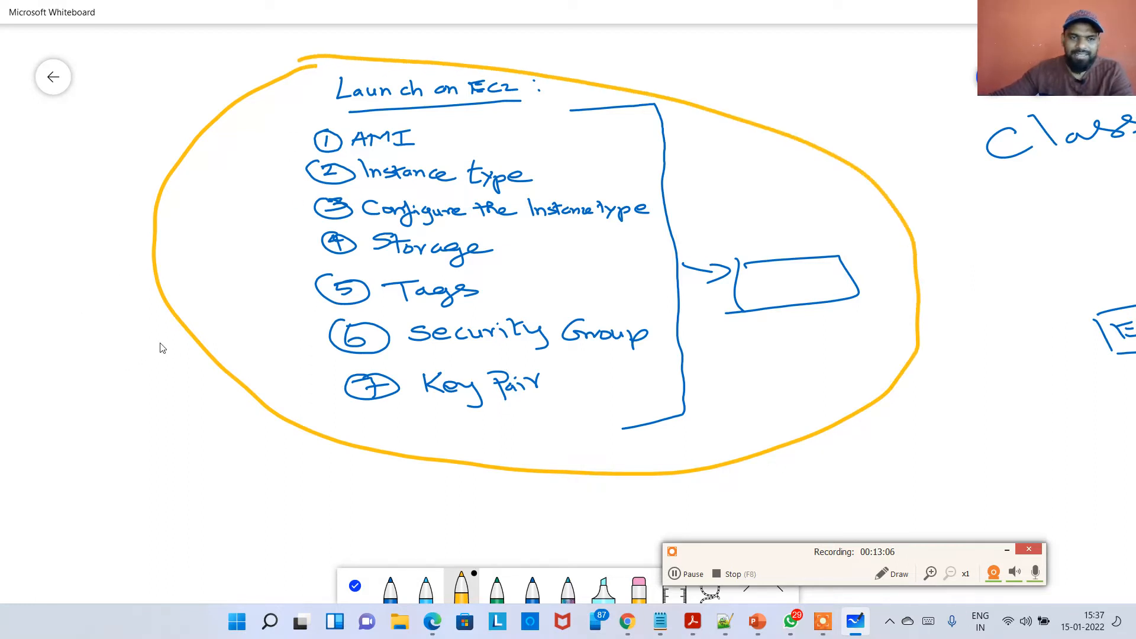
# Draw a yellow arrow from the circle, label it Launch Template, and return to the console.
pyautogui.moveTo(206, 334); pyautogui.dragTo(161, 406)
pyautogui.click(149, 381)
pyautogui.moveTo(207, 354)
pyautogui.mouseDown()
pyautogui.moveTo(182, 408)
pyautogui.moveTo(221, 408)
pyautogui.mouseUp()
pyautogui.moveTo(87, 454)
pyautogui.mouseDown()
pyautogui.moveTo(110, 492)
pyautogui.moveTo(204, 465)
pyautogui.moveTo(239, 475)
pyautogui.mouseUp()
pyautogui.moveTo(207, 501)
pyautogui.mouseDown()
pyautogui.moveTo(214, 535)
pyautogui.moveTo(237, 501)
pyautogui.mouseUp()
pyautogui.moveTo(235, 521); pyautogui.dragTo(360, 503)
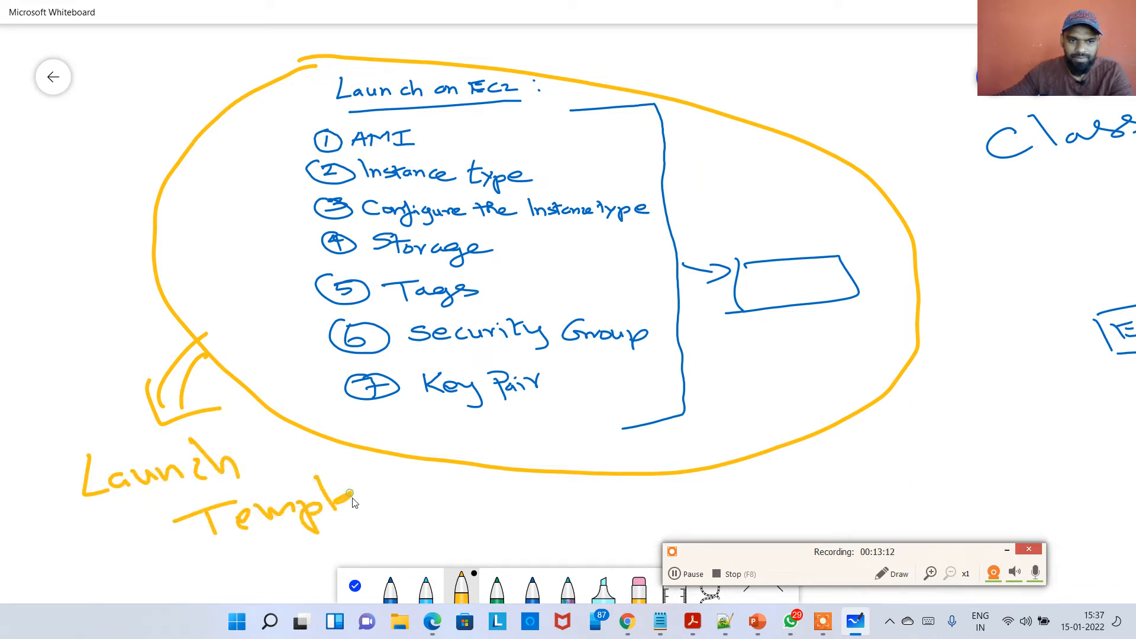
pyautogui.moveTo(340, 462); pyautogui.dragTo(414, 496)
pyautogui.hotkey('alt', 'Tab')
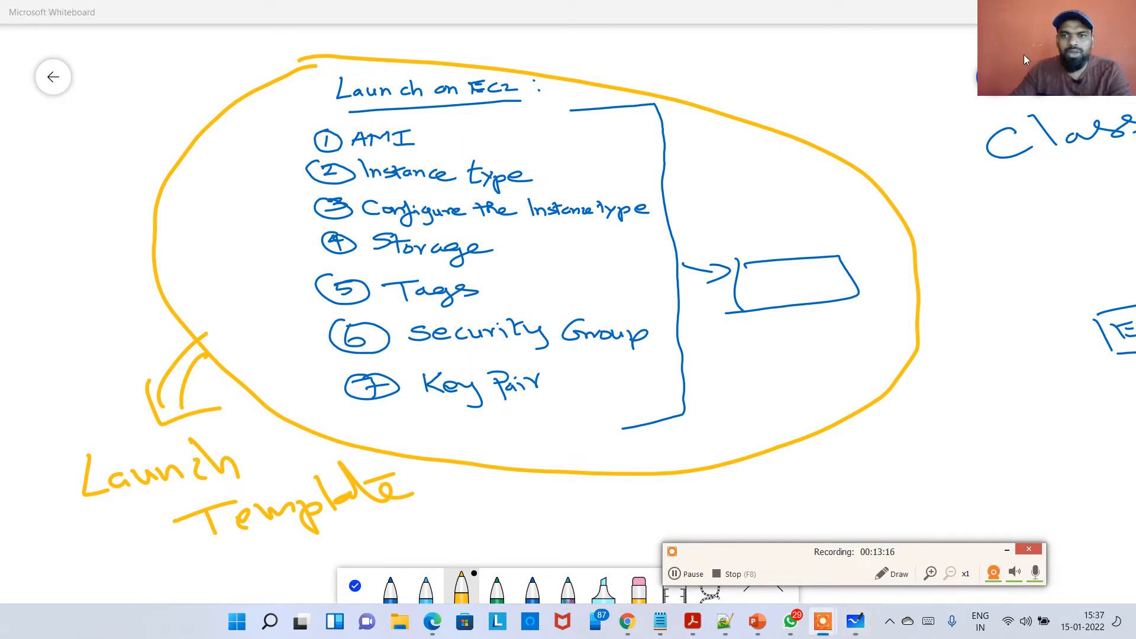
pyautogui.moveTo(1023, 54); pyautogui.dragTo(1017, 143)
pyautogui.click(1062, 16)
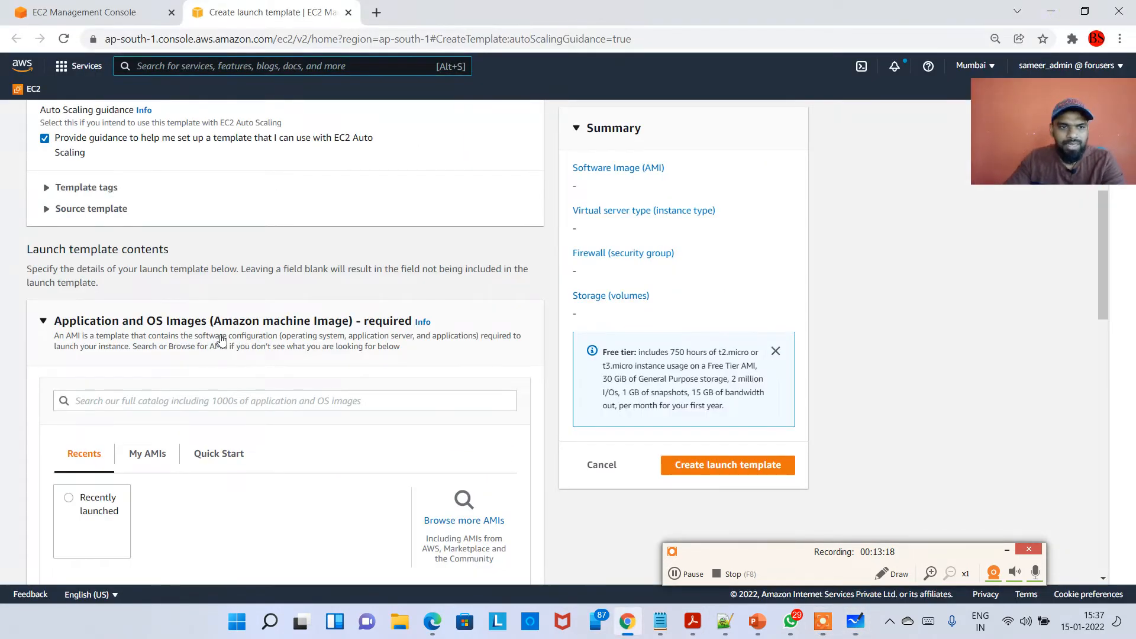
# Name the launch template MyAppLaunchTemplate with the version description My App Launch Template.
pyautogui.scroll(5, 236, 320)
pyautogui.click(119, 297)
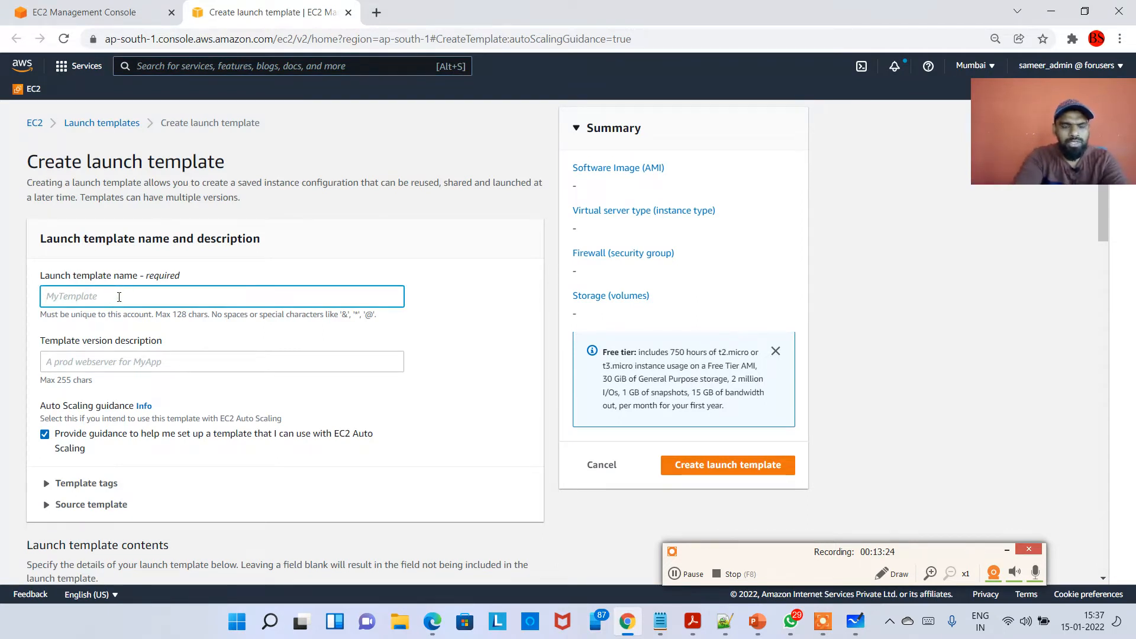
pyautogui.write('My')
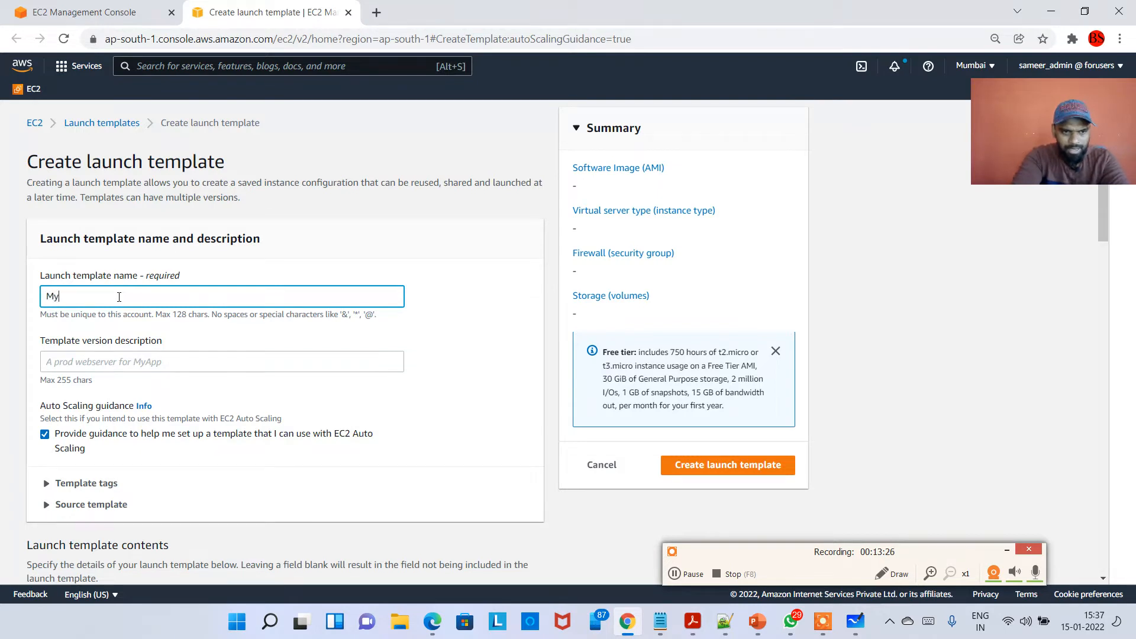
pyautogui.write('AppLaunchTemplate')
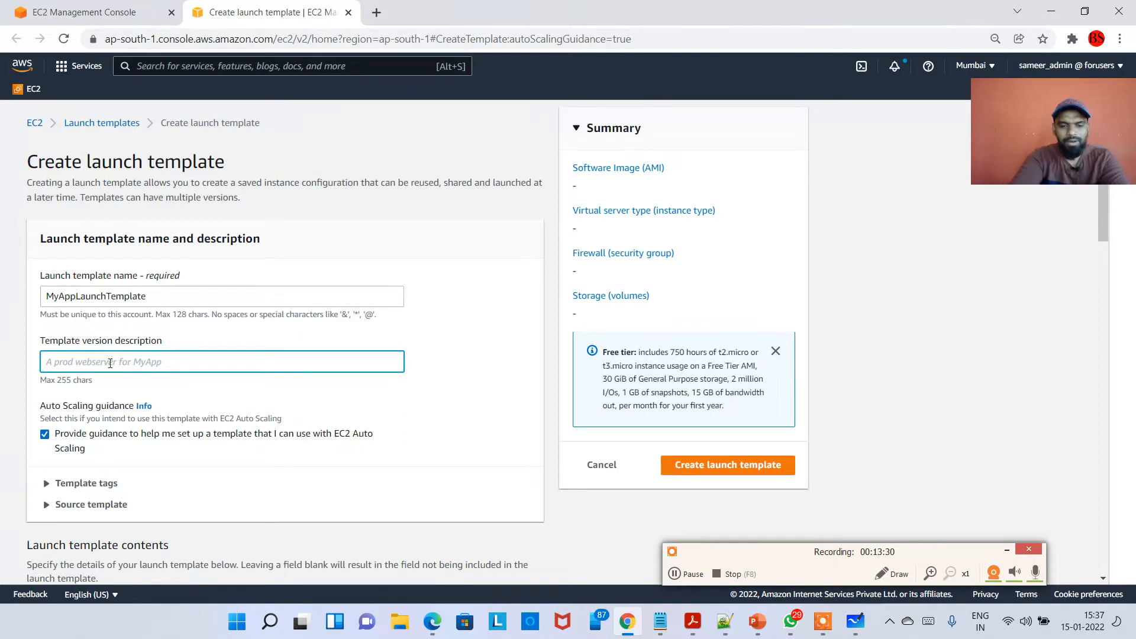
pyautogui.write('M')
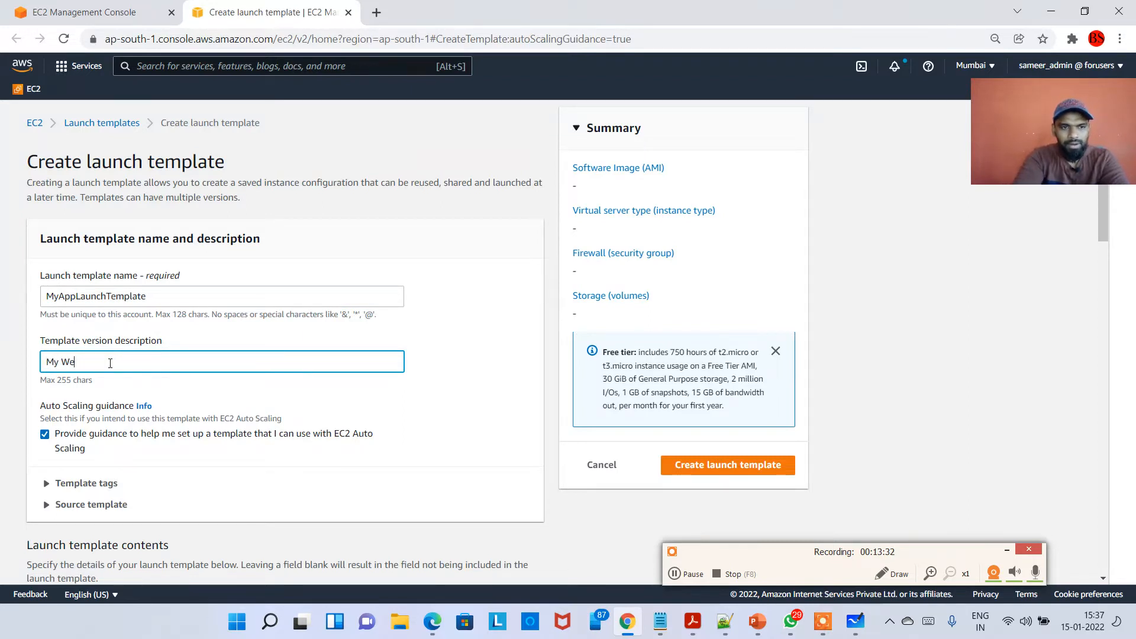
pyautogui.write('y App Launch T')
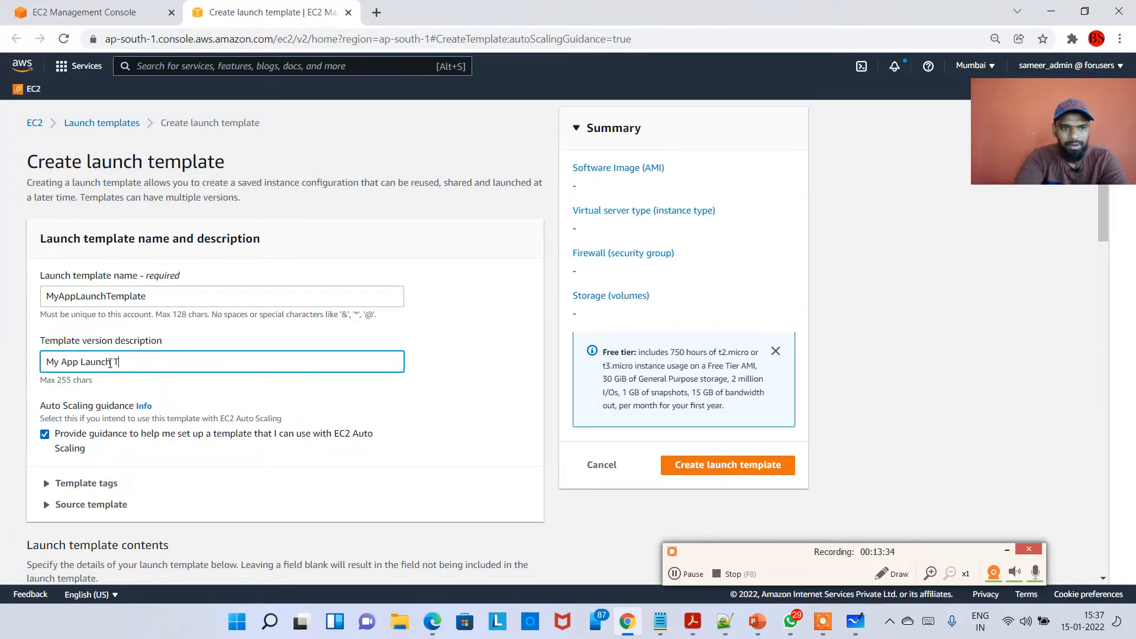
pyautogui.write('emplate')
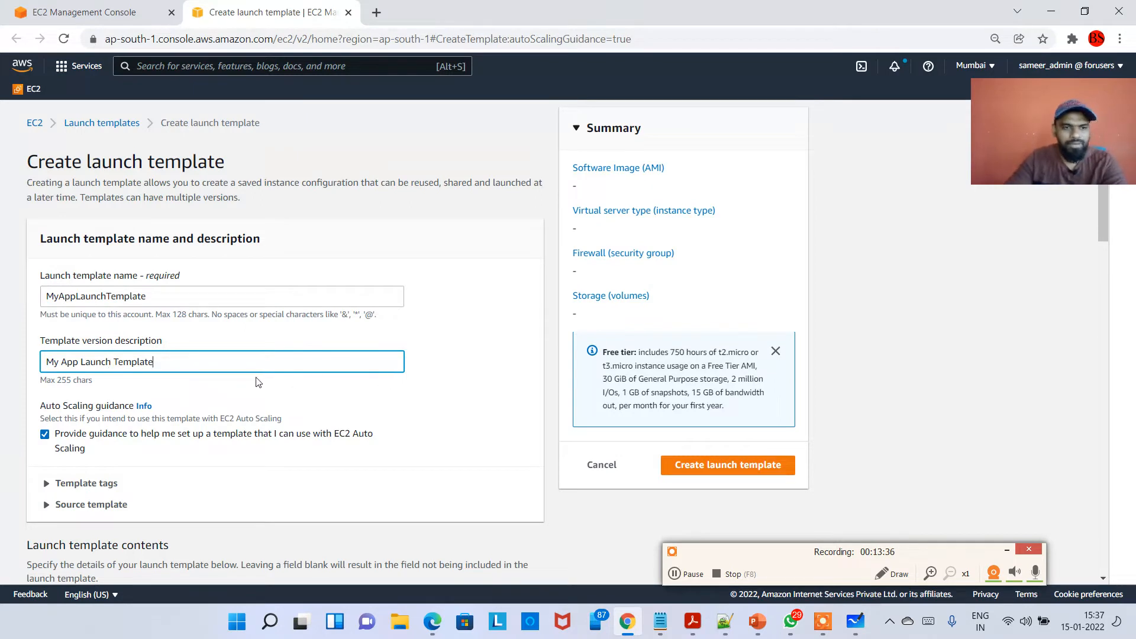
# Review the launch template contents down to the Application and OS Images section.
pyautogui.scroll(-1, 204, 371)
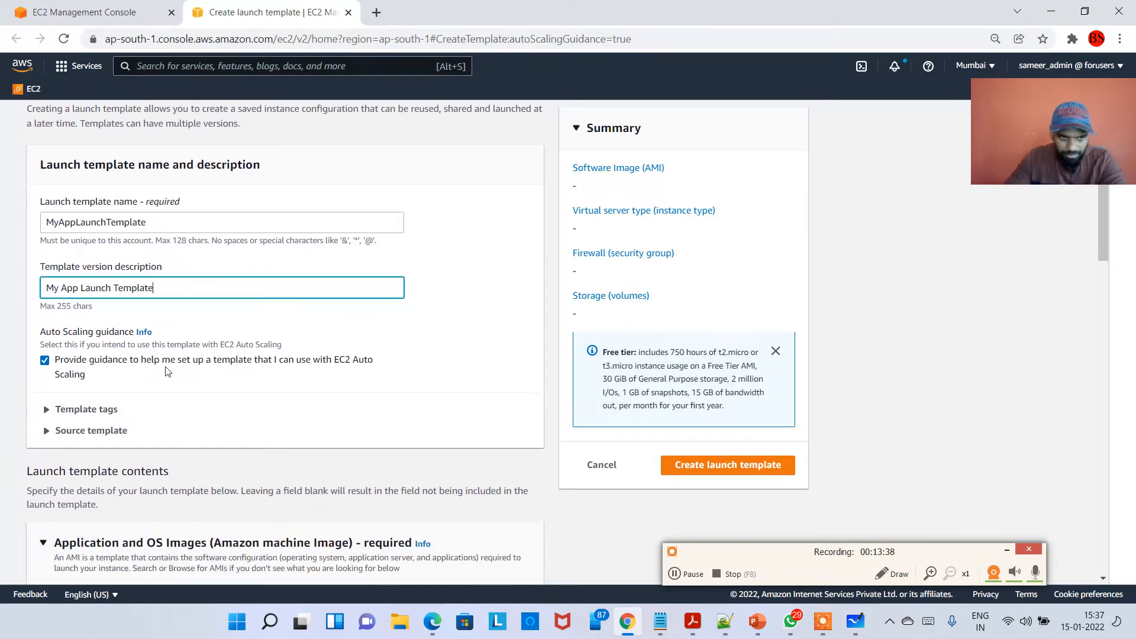
pyautogui.scroll(-1, 171, 488)
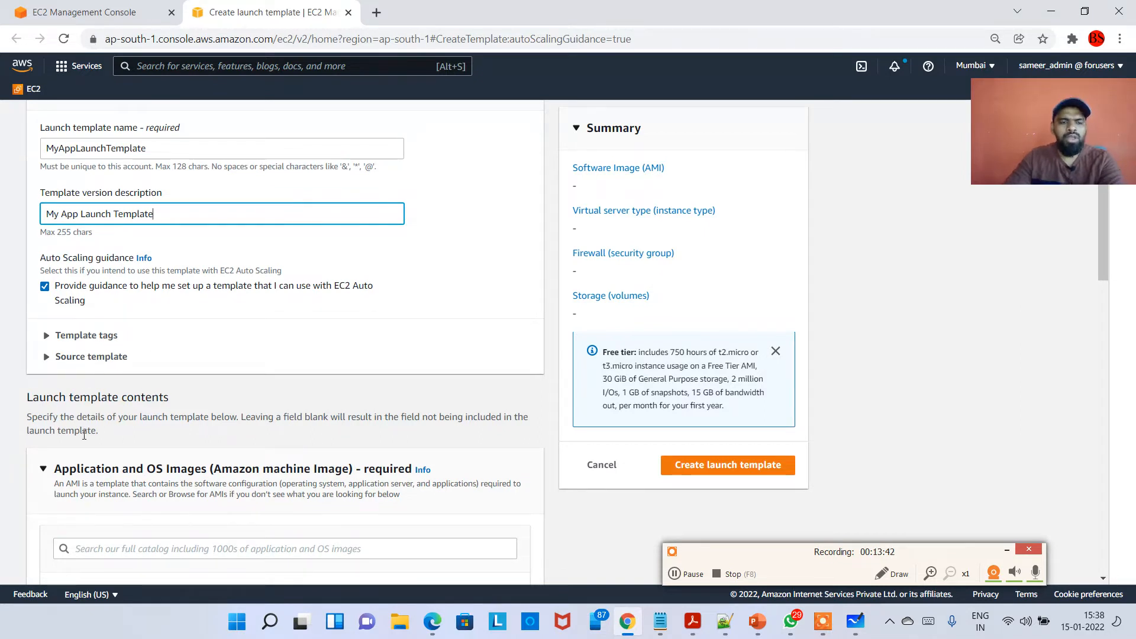
pyautogui.scroll(-1, 181, 369)
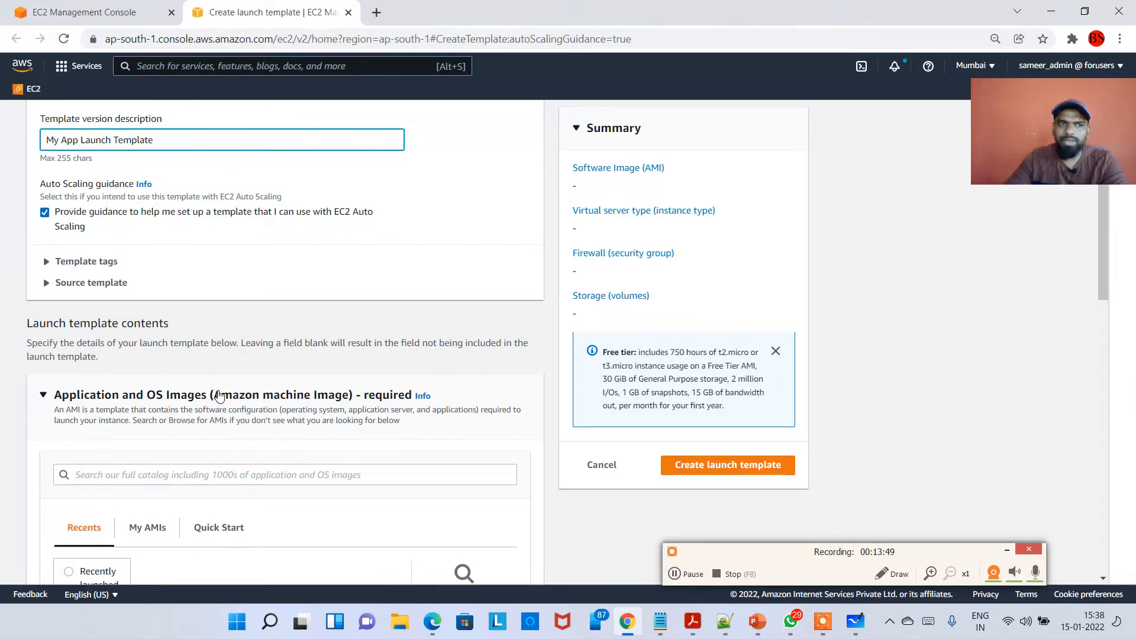
pyautogui.click(696, 587)
pyautogui.click(676, 573)
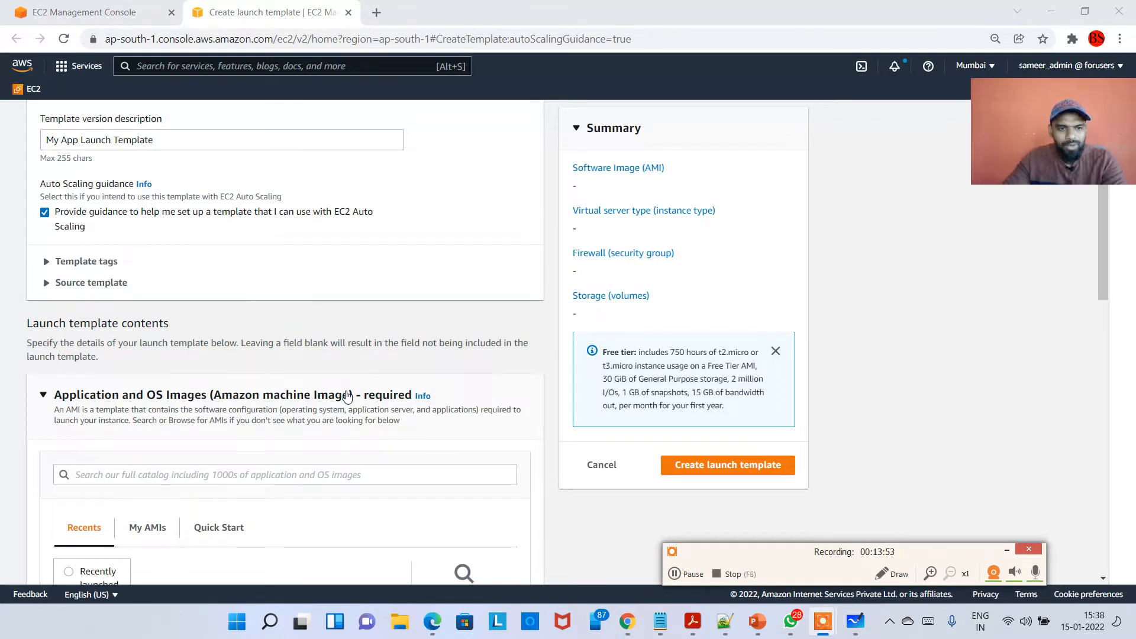
pyautogui.scroll(-3, 347, 397)
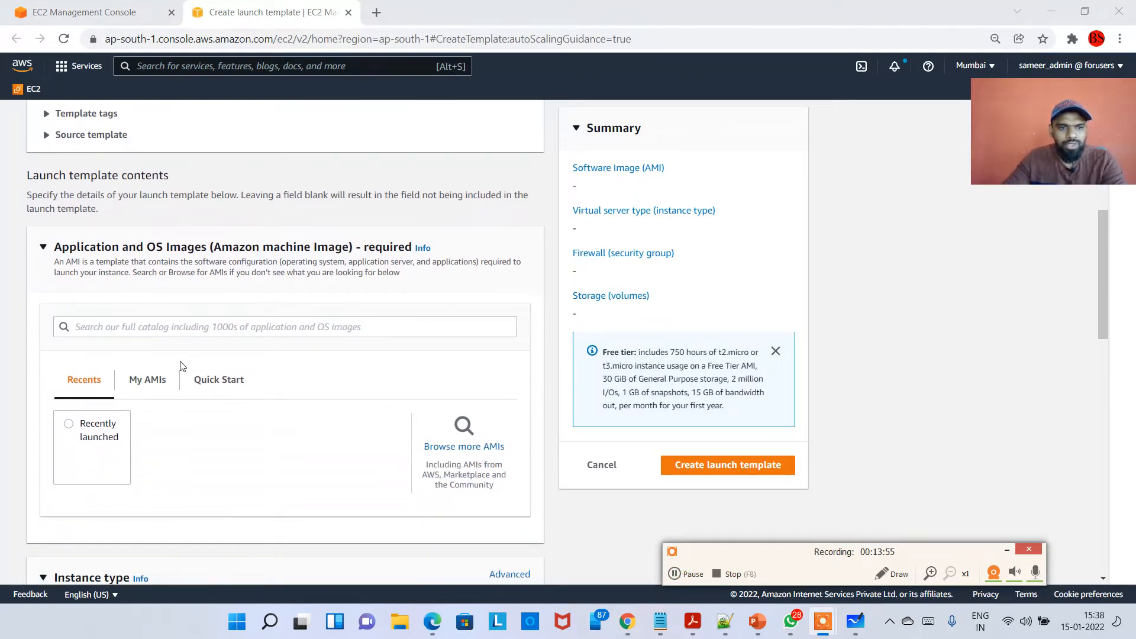
pyautogui.scroll(-1, 172, 362)
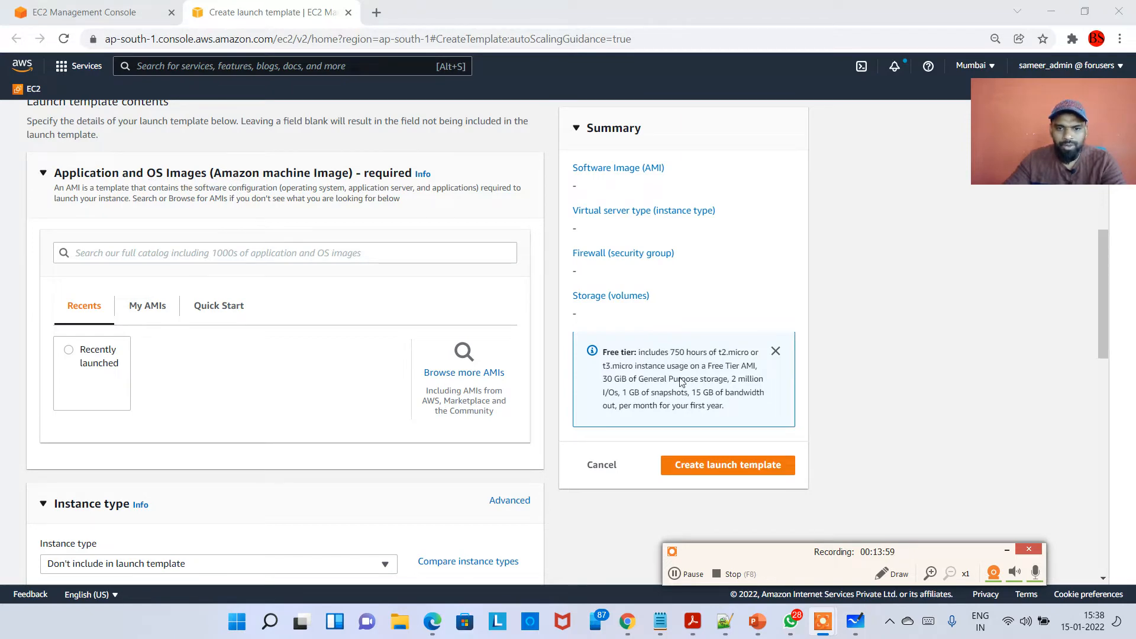
# Mark the AMI item on the whiteboard with a yellow line and return to the console.
pyautogui.click(857, 630)
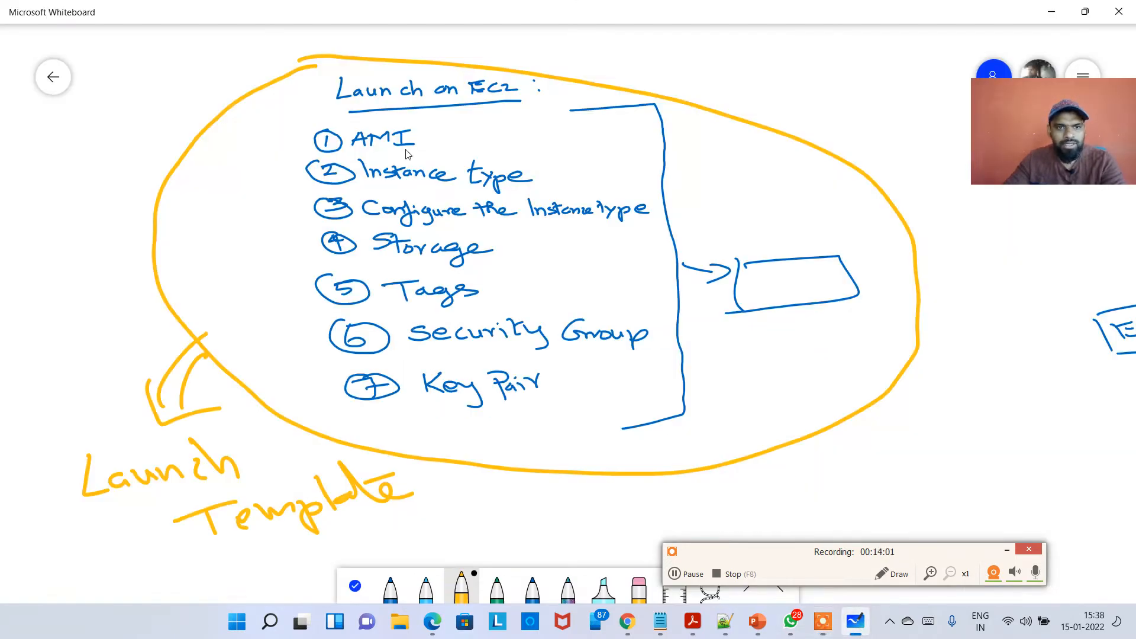
pyautogui.moveTo(430, 148); pyautogui.dragTo(508, 146)
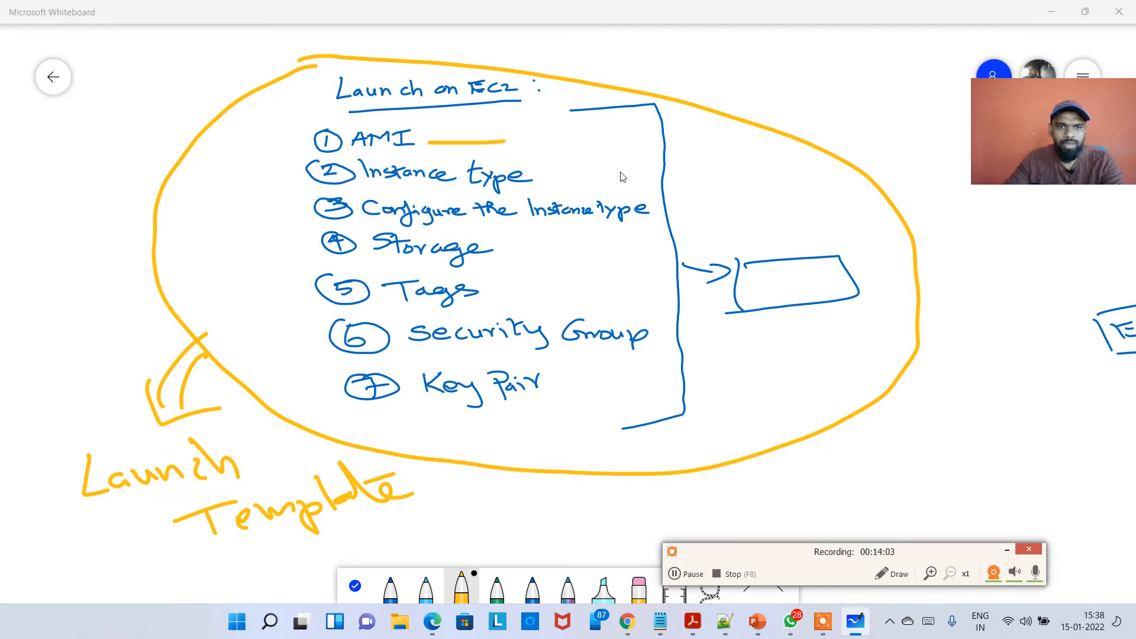
pyautogui.hotkey('alt', 'Tab')
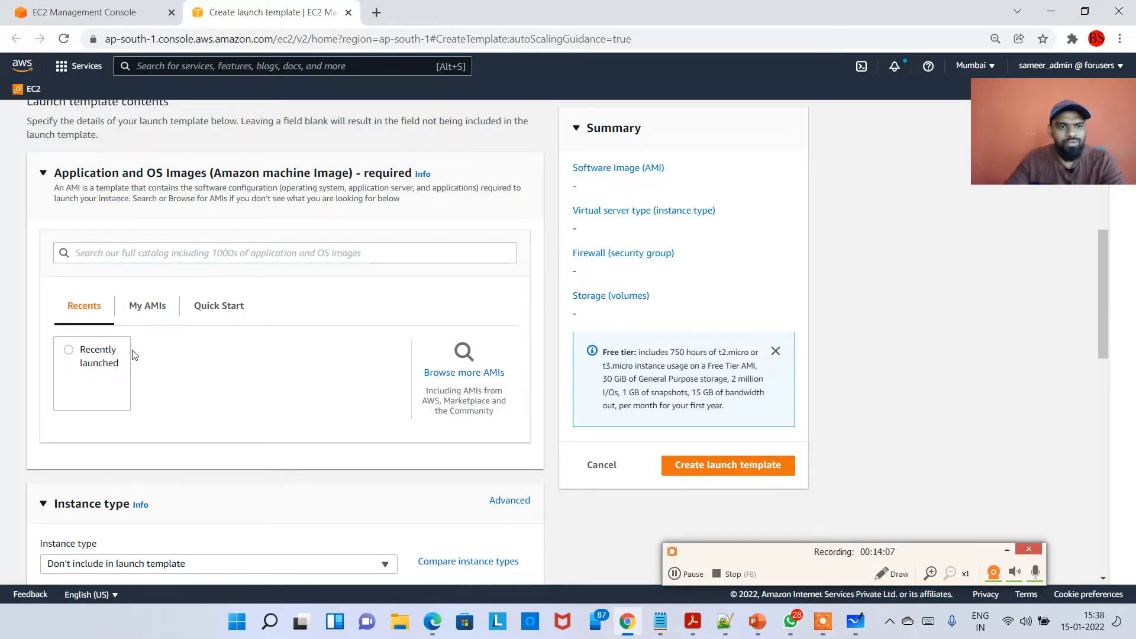
# Choose the Quick Start Amazon Linux 2 AMI with 64-bit (x86) architecture for the template.
pyautogui.click(151, 307)
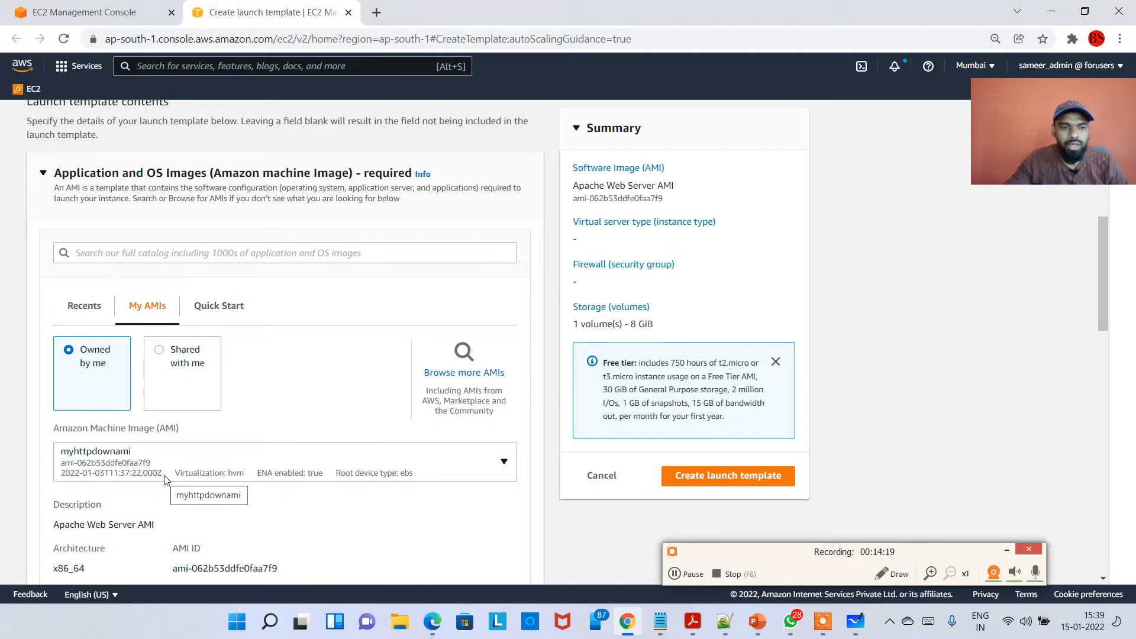
pyautogui.click(246, 315)
pyautogui.click(86, 368)
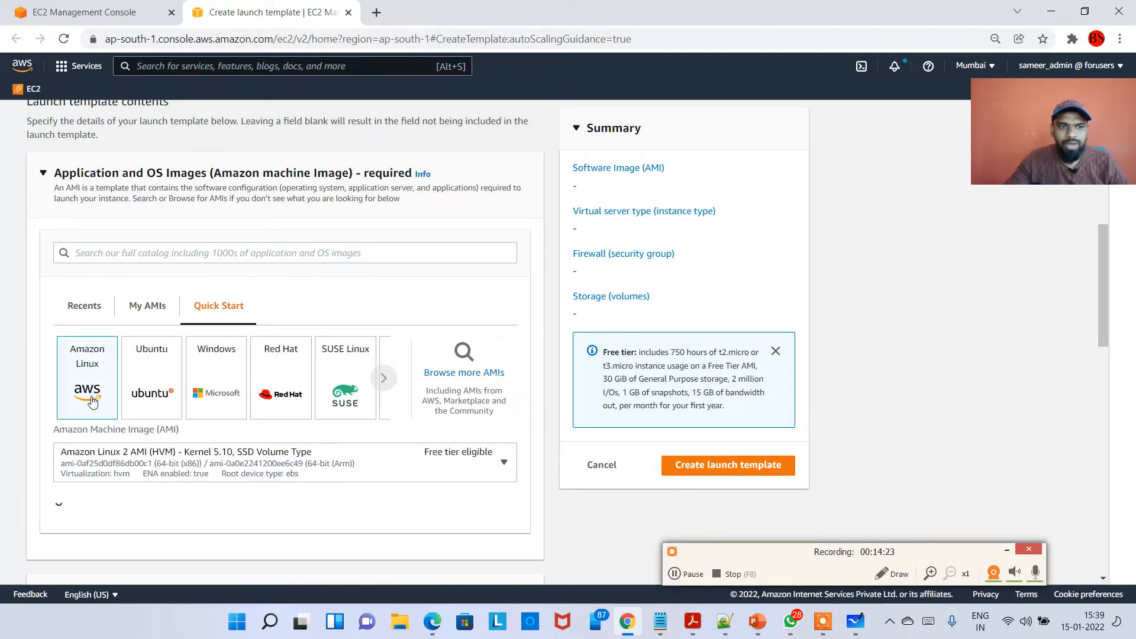
pyautogui.scroll(-3, 146, 467)
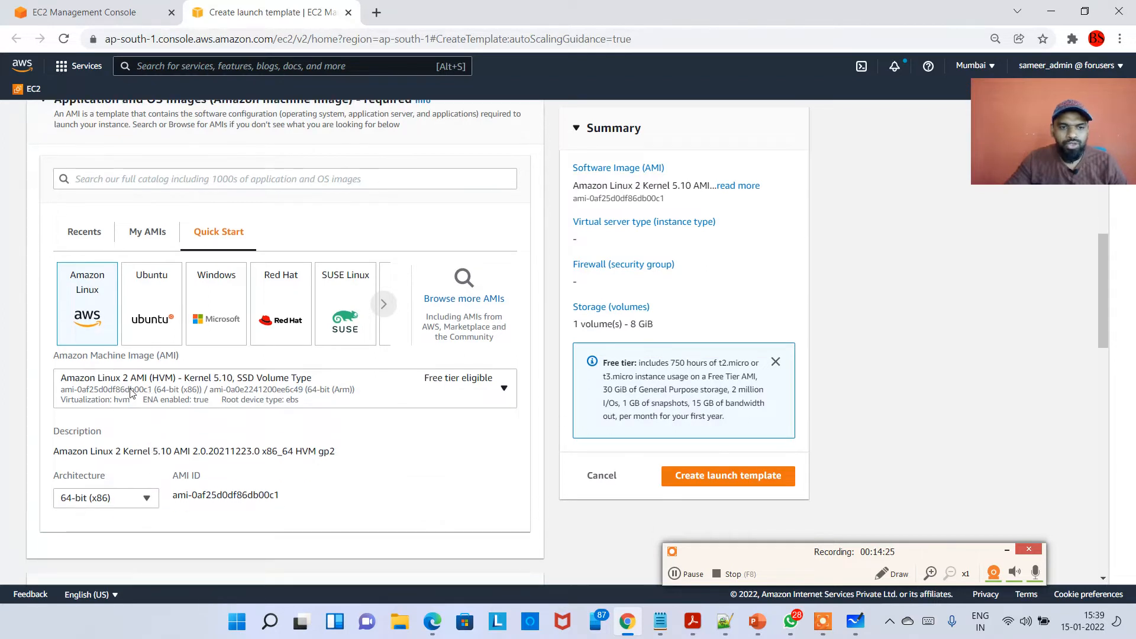
pyautogui.click(133, 433)
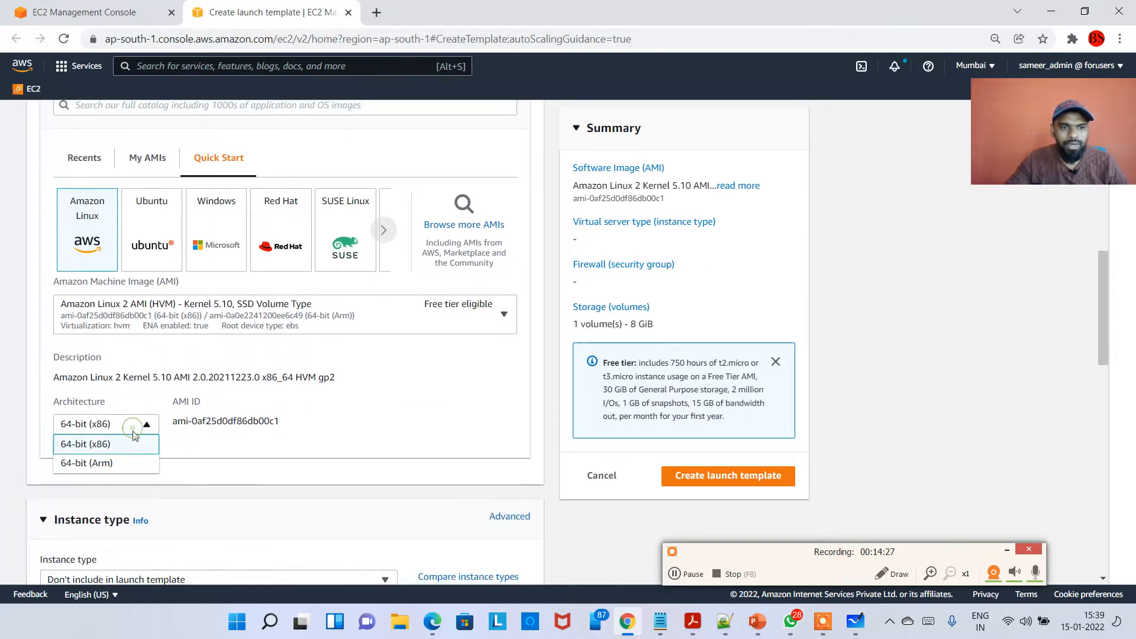
pyautogui.click(136, 451)
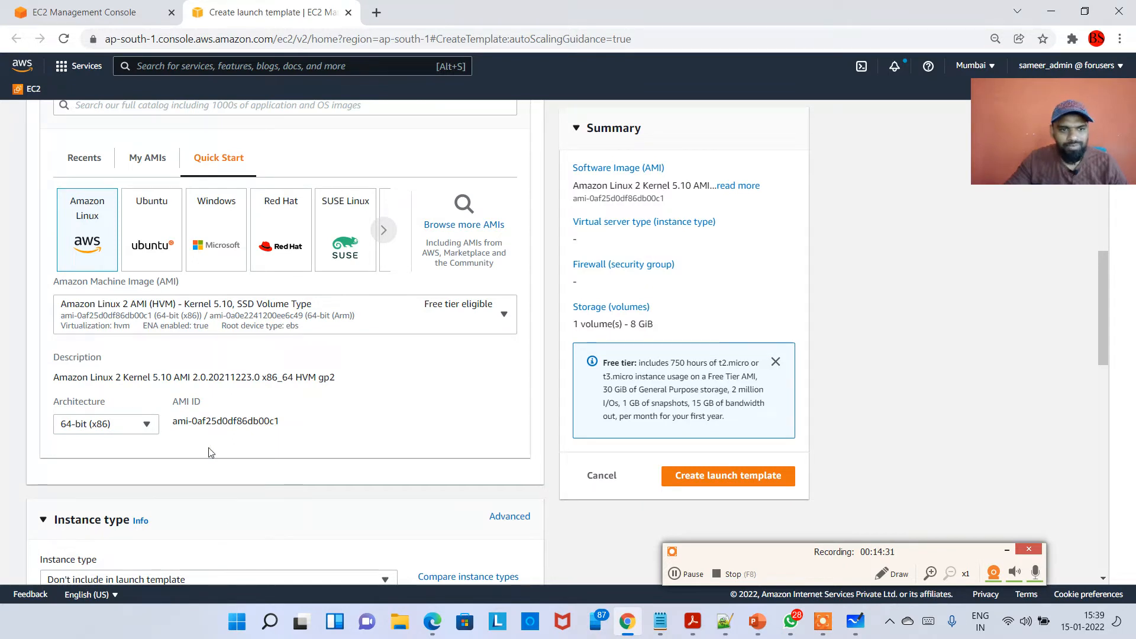
# Set the template's instance type to t2.micro.
pyautogui.scroll(-3, 213, 409)
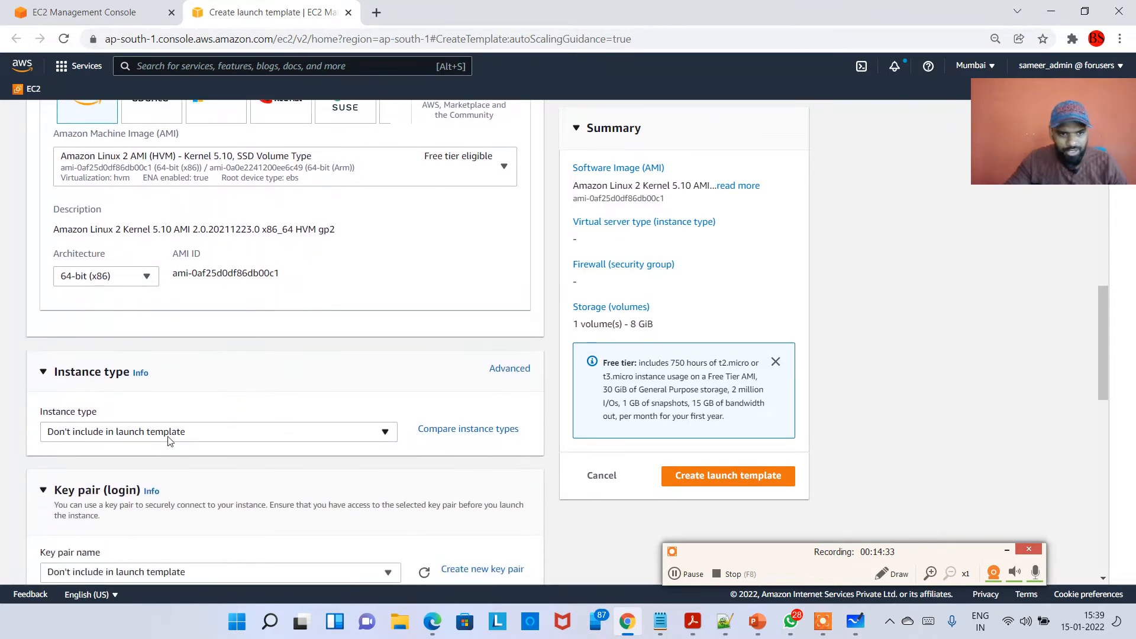
pyautogui.click(235, 431)
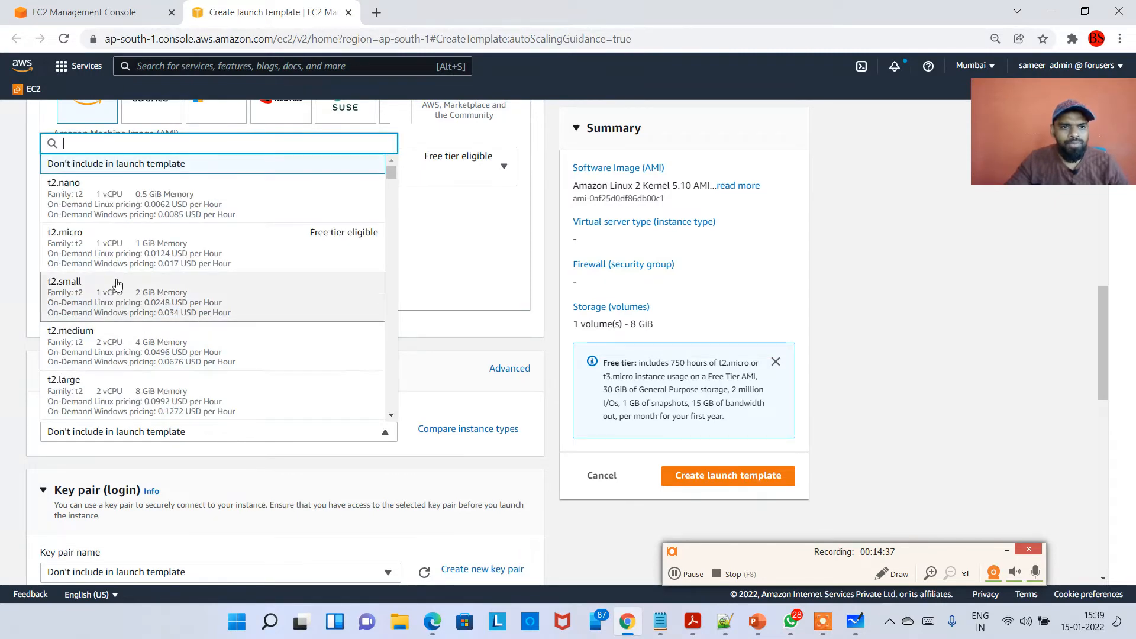
pyautogui.click(142, 246)
# Select the existing key pair Besant_aws_linux_KeyPair for the launch template.
pyautogui.scroll(-1, 154, 476)
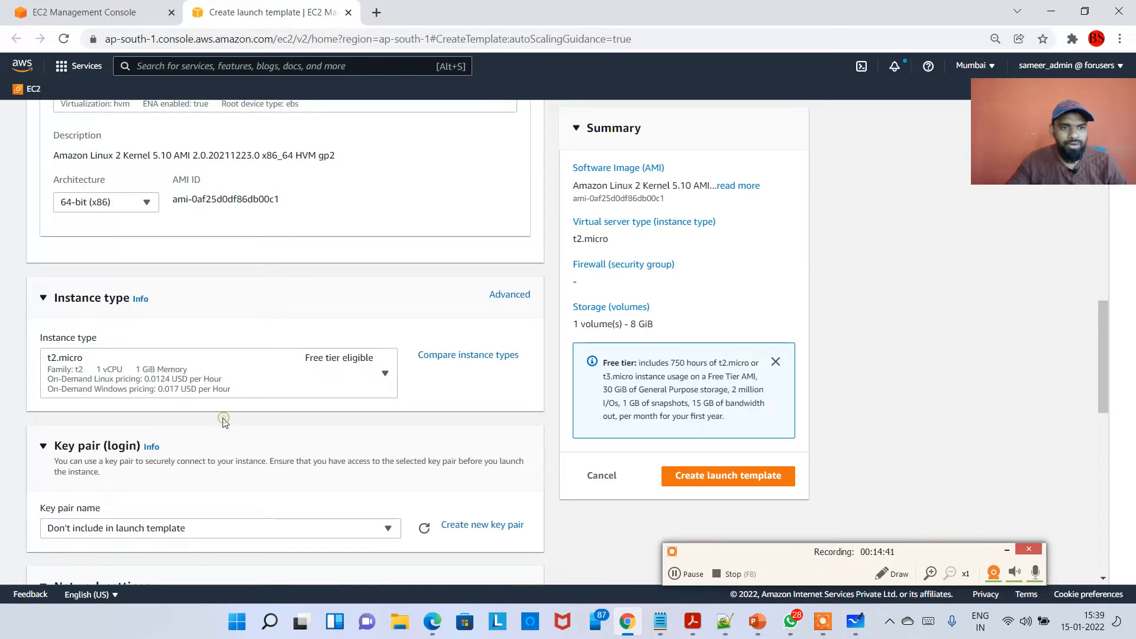
pyautogui.scroll(-2, 224, 426)
pyautogui.click(190, 381)
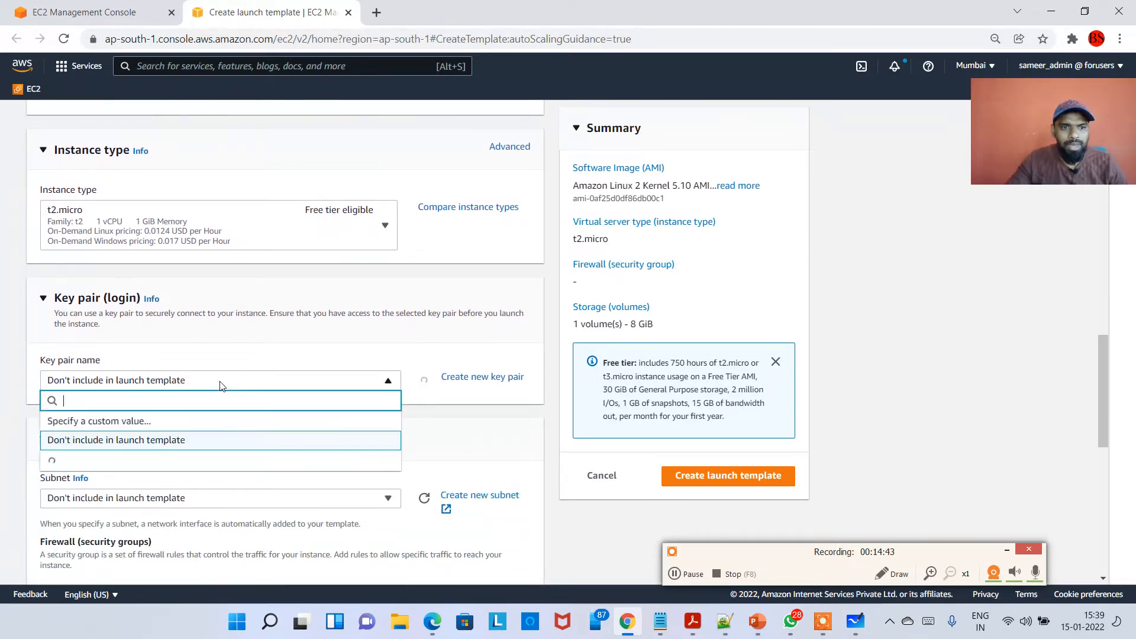
pyautogui.click(142, 242)
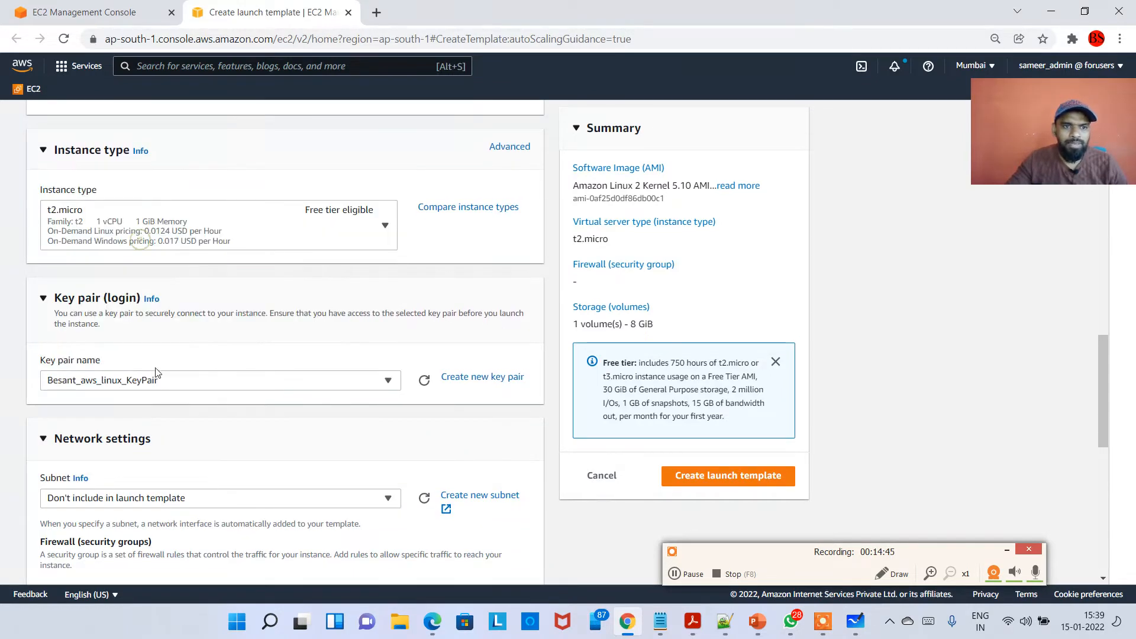
# Attach the existing security group MyAppSecurityGroup to the launch template, leaving the subnet out of the template.
pyautogui.scroll(-2, 148, 408)
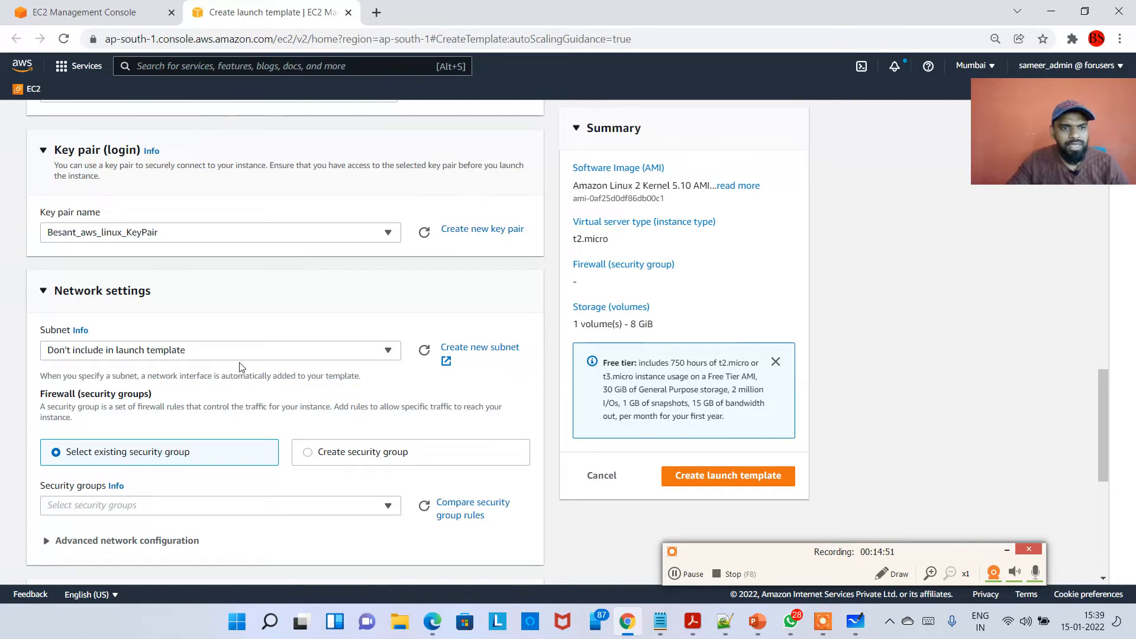
pyautogui.click(203, 354)
pyautogui.click(203, 354)
pyautogui.scroll(-1, 26, 374)
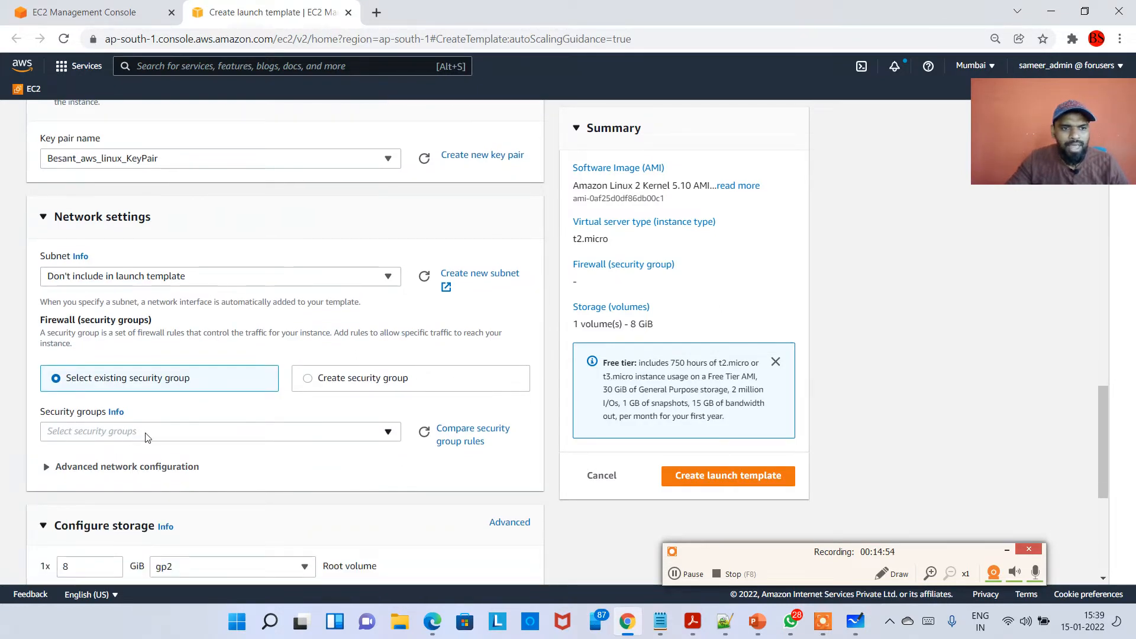
pyautogui.click(203, 437)
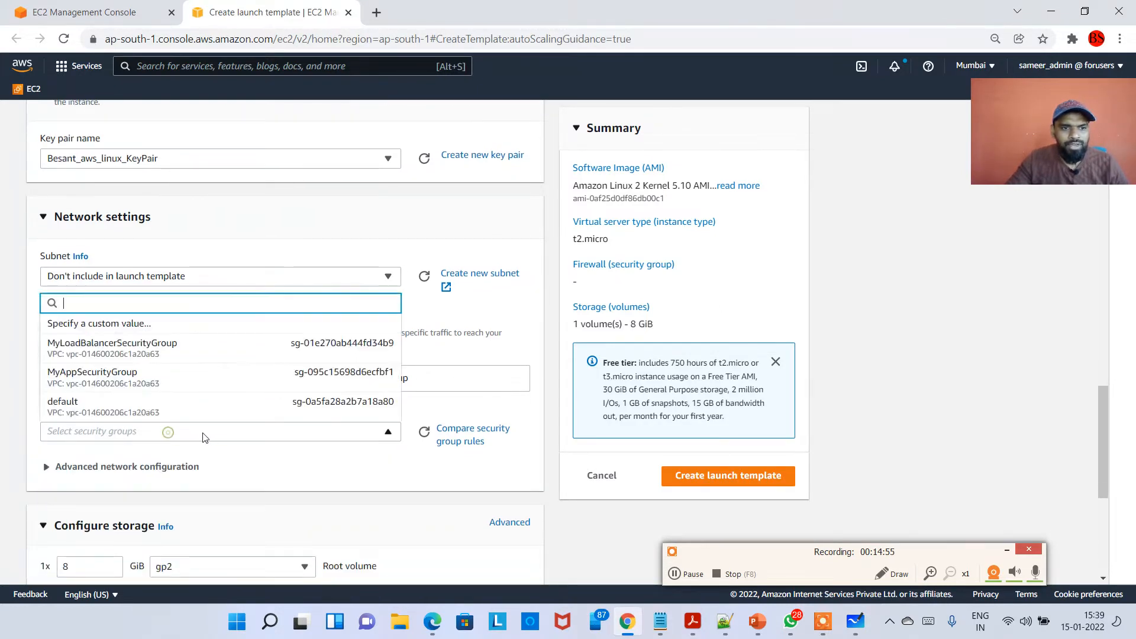
pyautogui.click(163, 387)
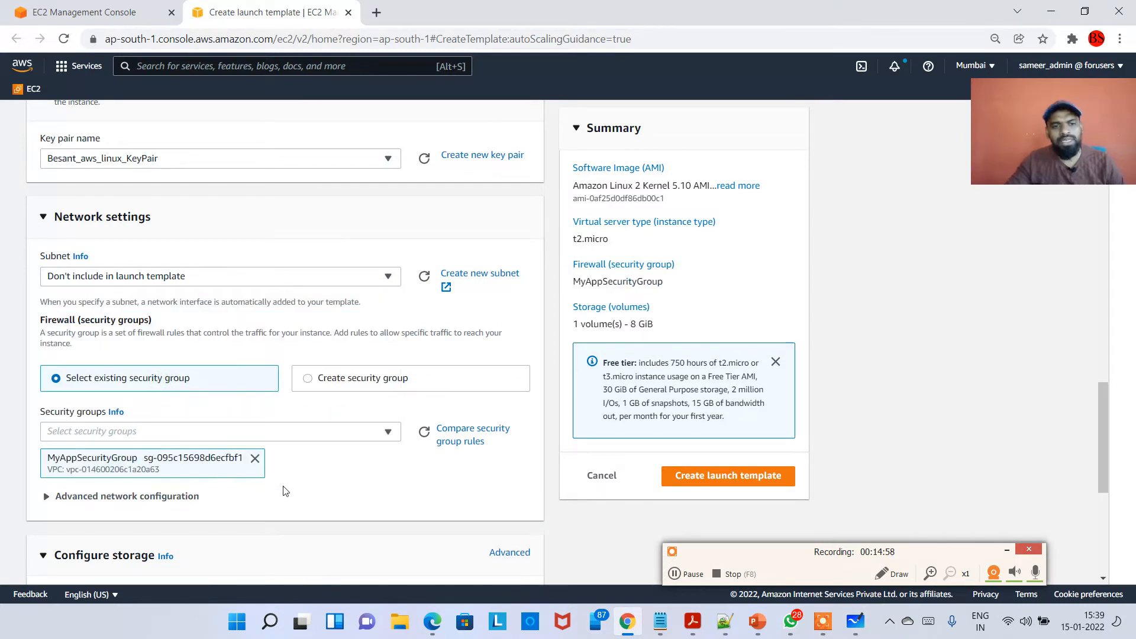
# Expand the Advanced details section of the launch template down to the User data field.
pyautogui.scroll(-1, 296, 502)
pyautogui.scroll(-1, 176, 410)
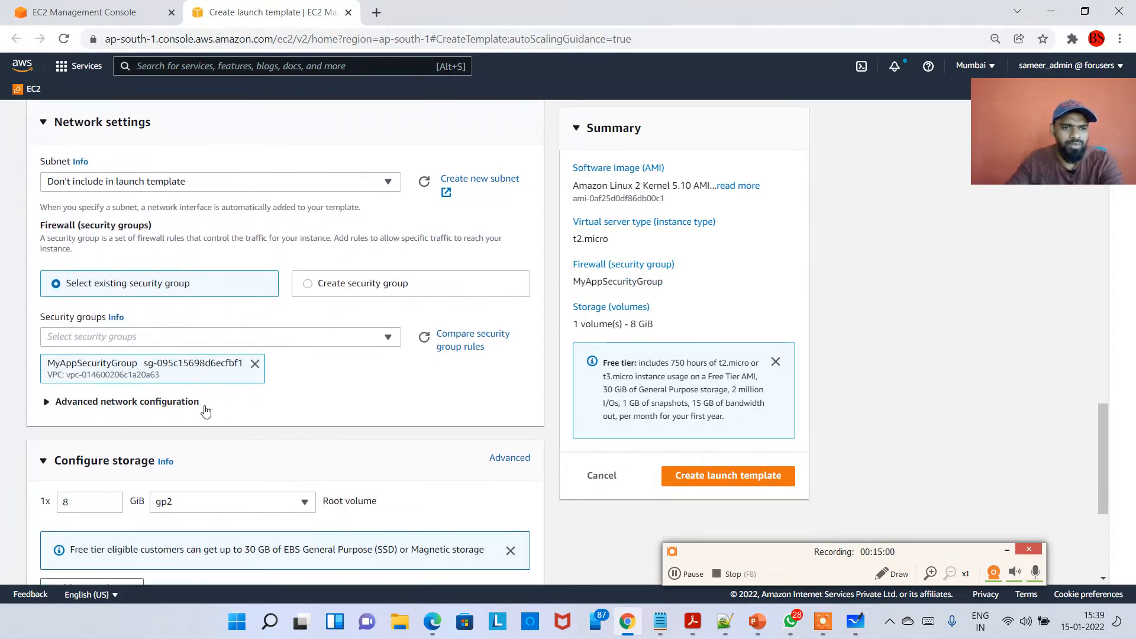
pyautogui.scroll(-2, 114, 390)
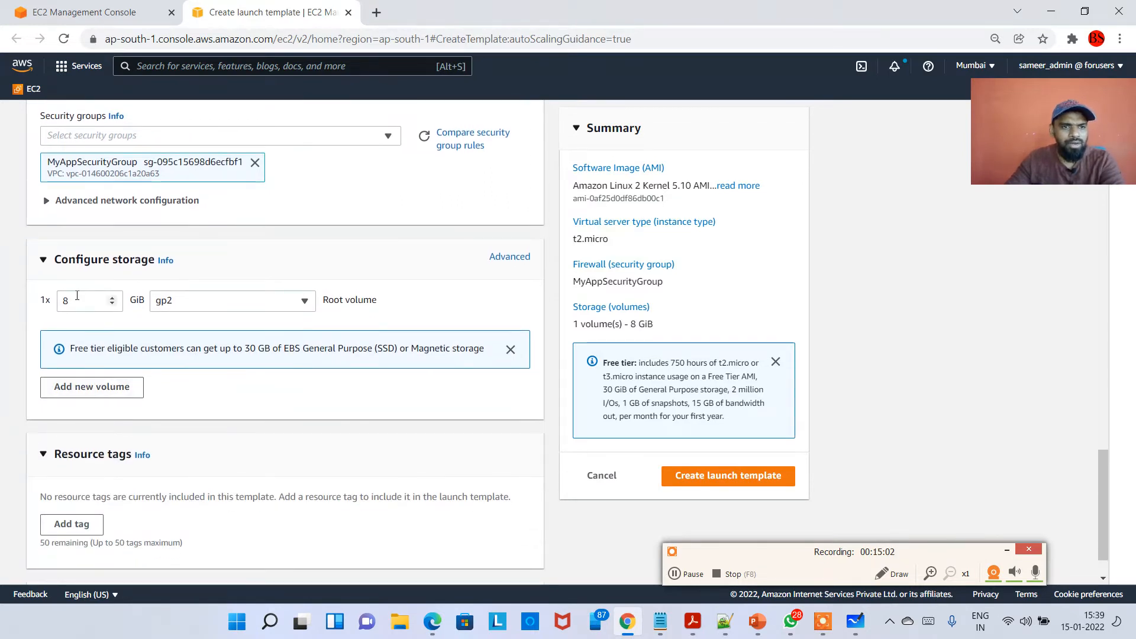
pyautogui.scroll(-1, 150, 333)
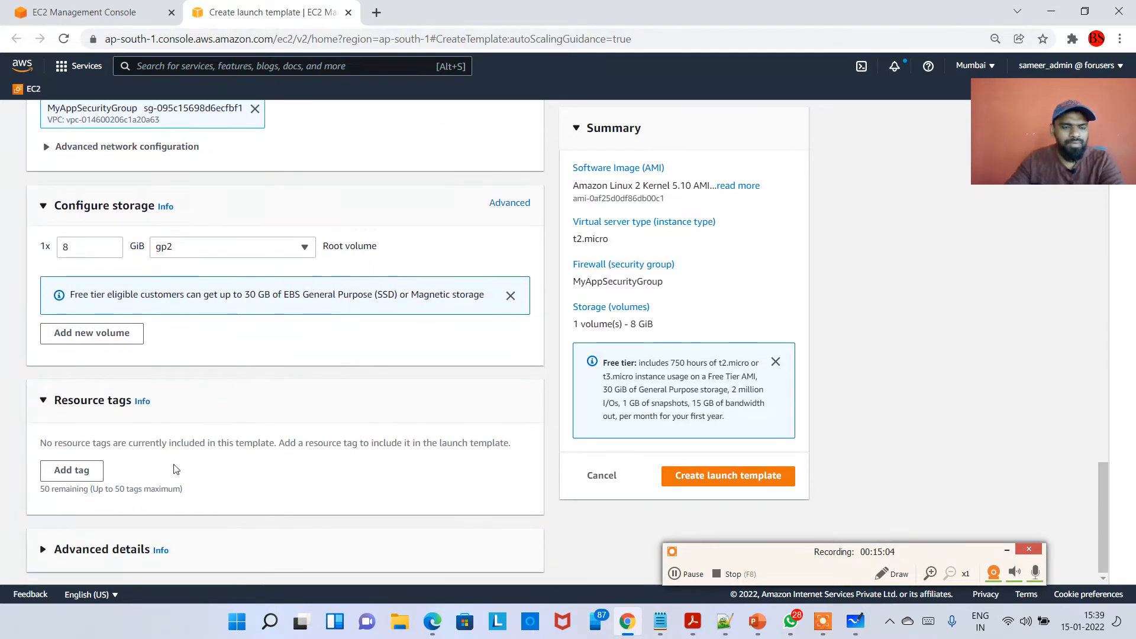
pyautogui.click(118, 549)
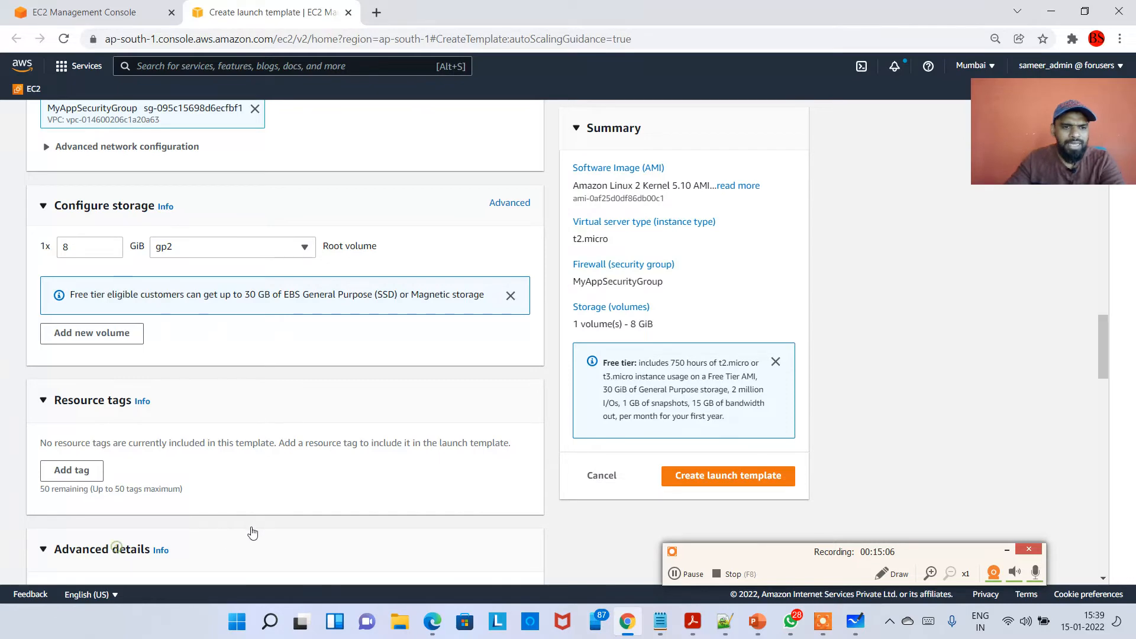
pyautogui.scroll(-10, 248, 520)
pyautogui.scroll(-10, 240, 383)
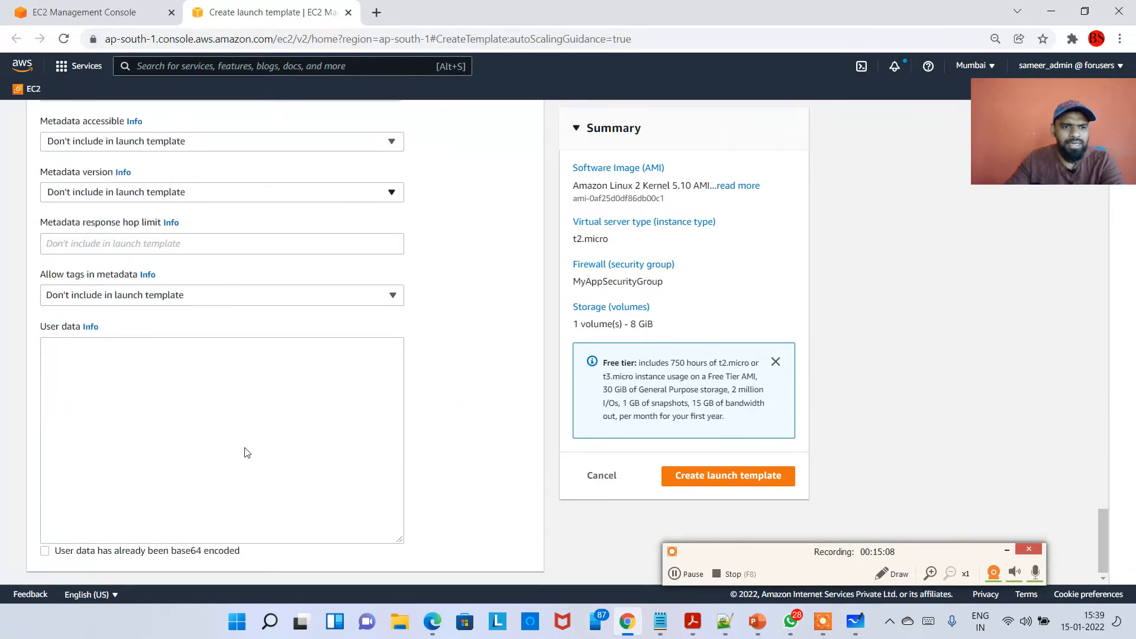
# Open the recent file ec2-user-data.sh in Notepad.
pyautogui.click(173, 355)
pyautogui.click(659, 622)
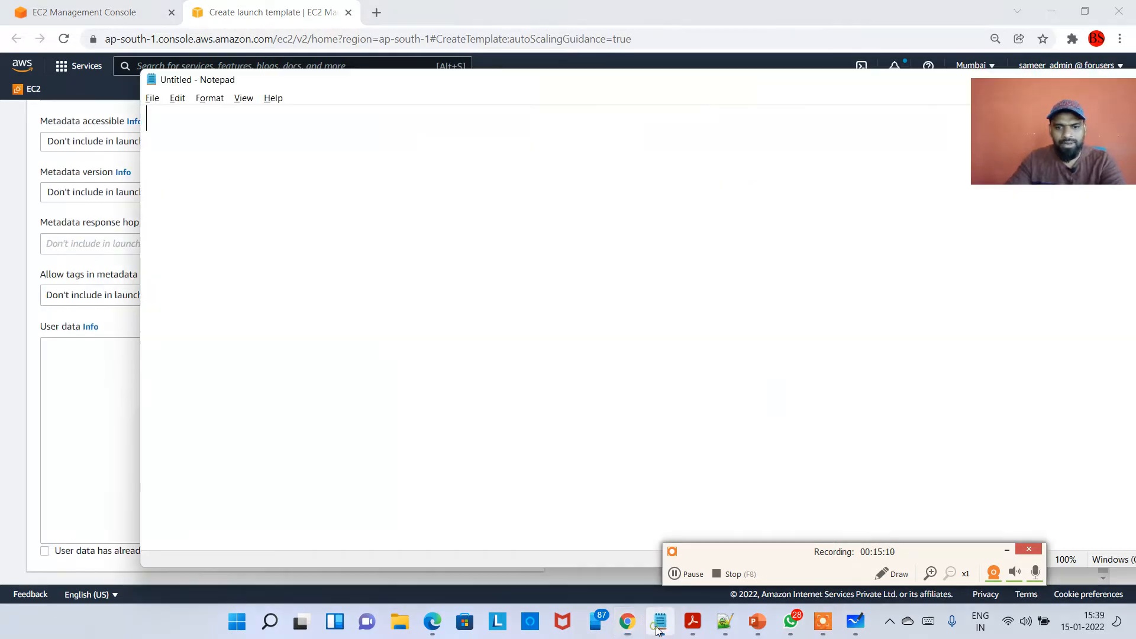
pyautogui.click(658, 630)
pyautogui.rightClick(658, 628)
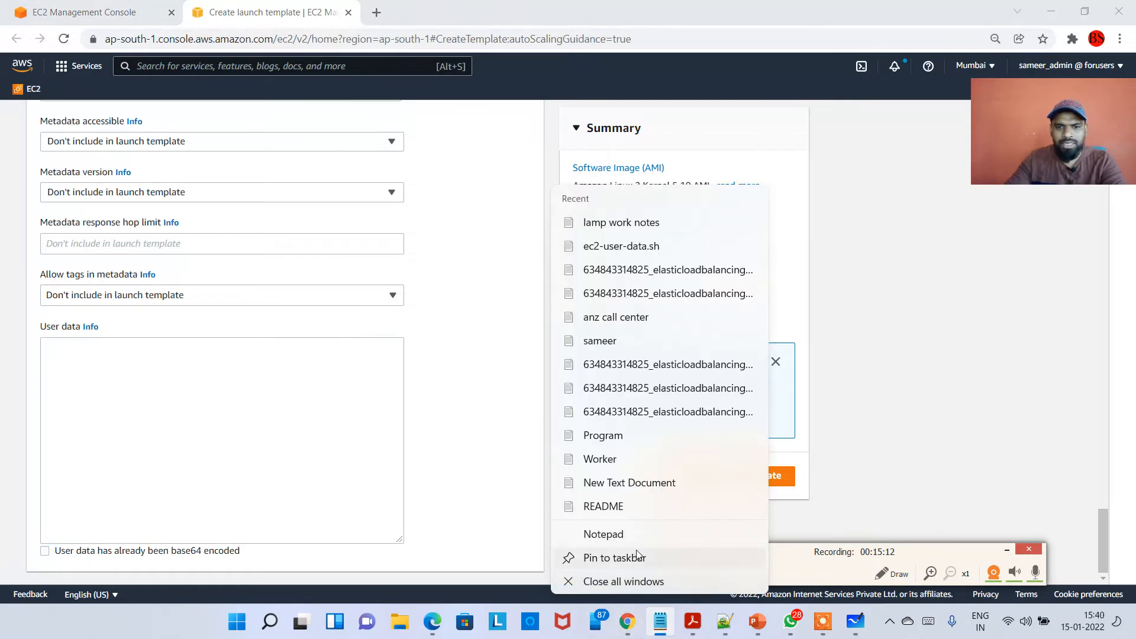
pyautogui.click(620, 246)
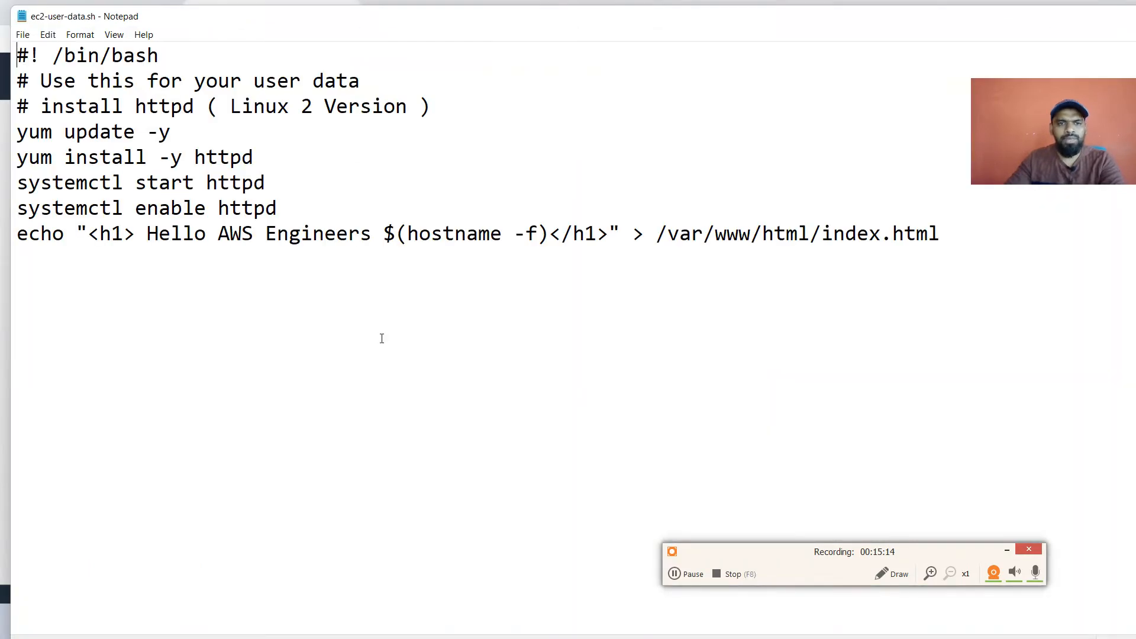
# Copy the whole httpd install script and paste it into the template's User data field.
pyautogui.click(386, 336)
pyautogui.hotkey('ctrl', 'a')
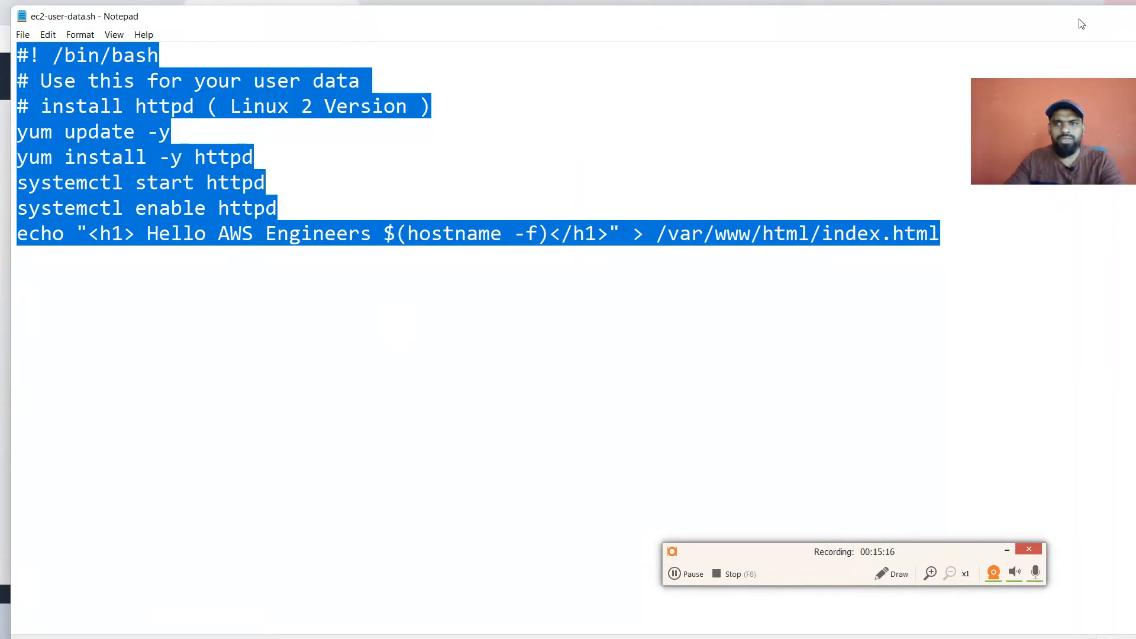
pyautogui.click(565, 259)
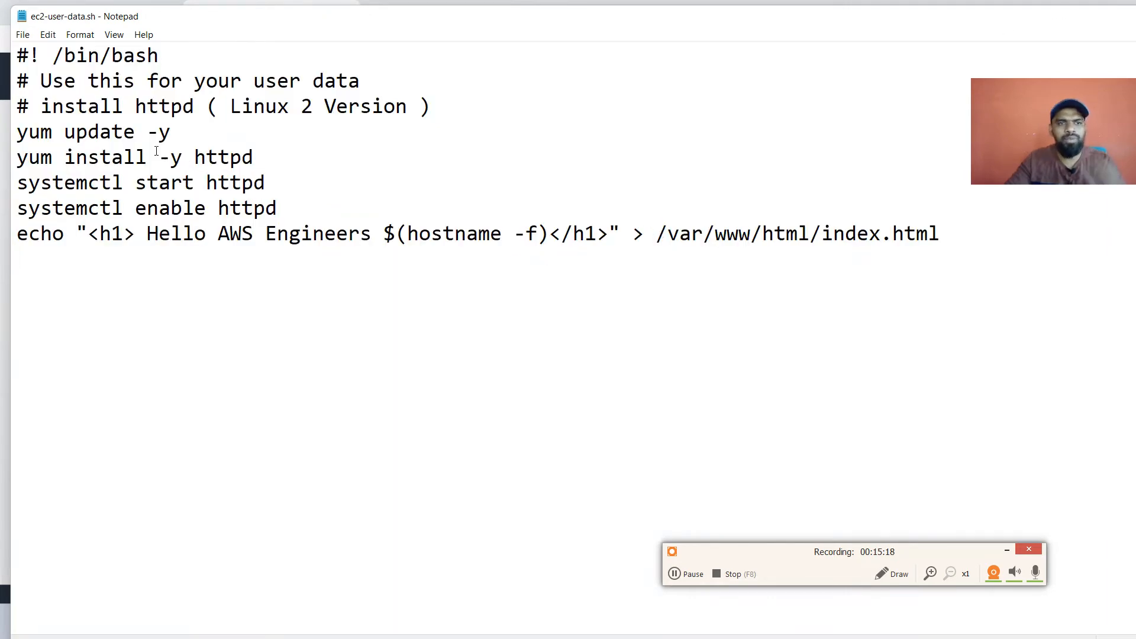
pyautogui.moveTo(147, 156); pyautogui.dragTo(266, 183)
pyautogui.click(461, 251)
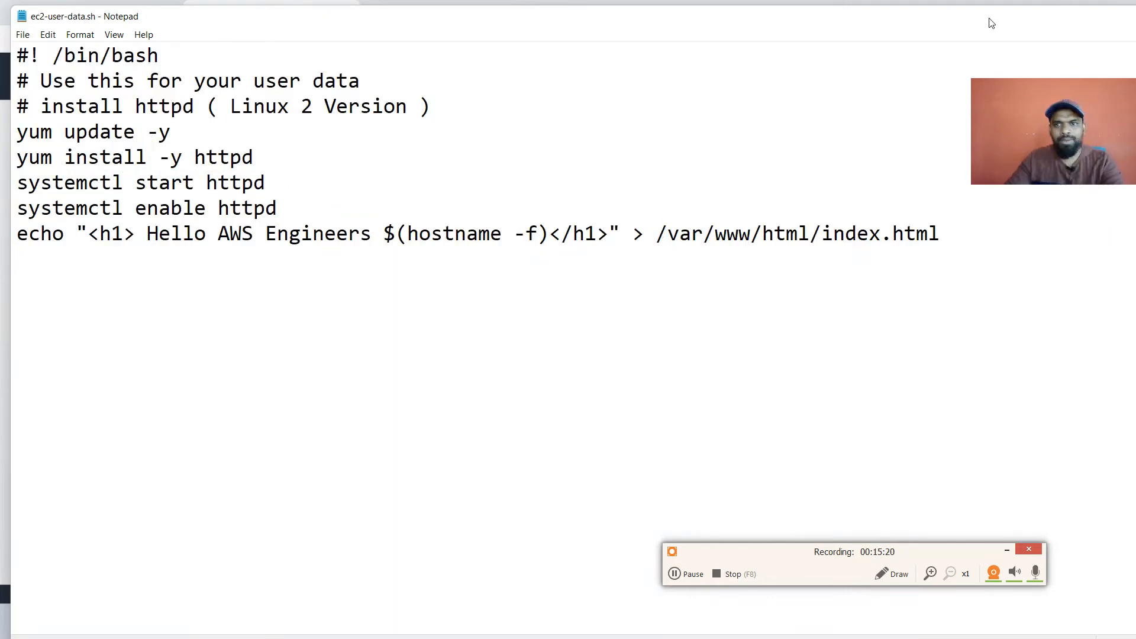
pyautogui.moveTo(989, 19); pyautogui.dragTo(881, 282)
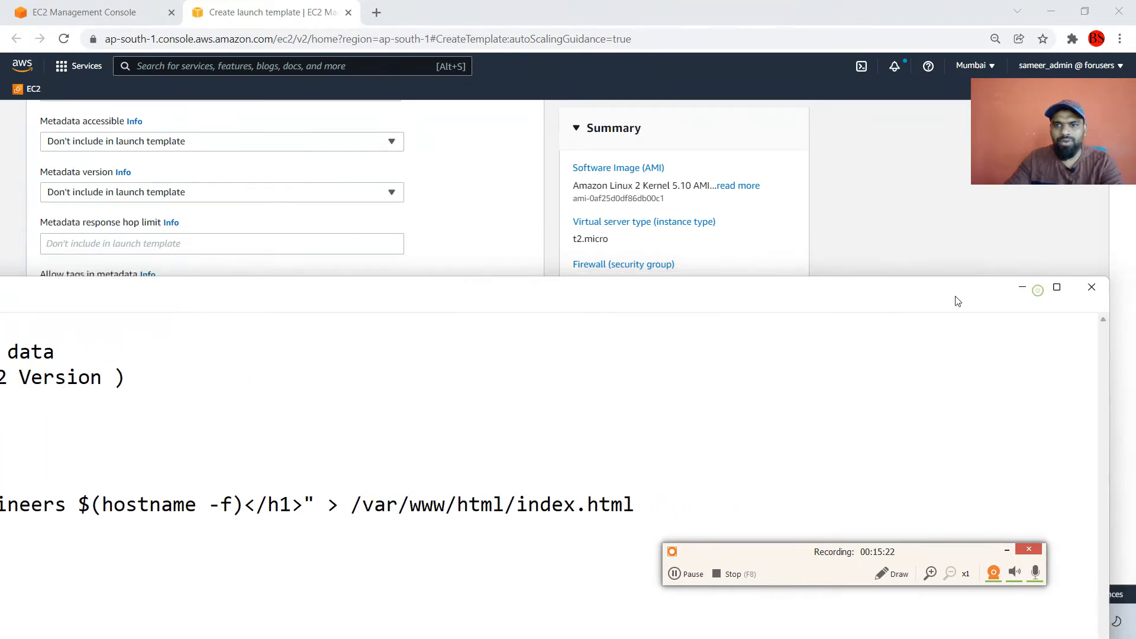
pyautogui.click(1027, 287)
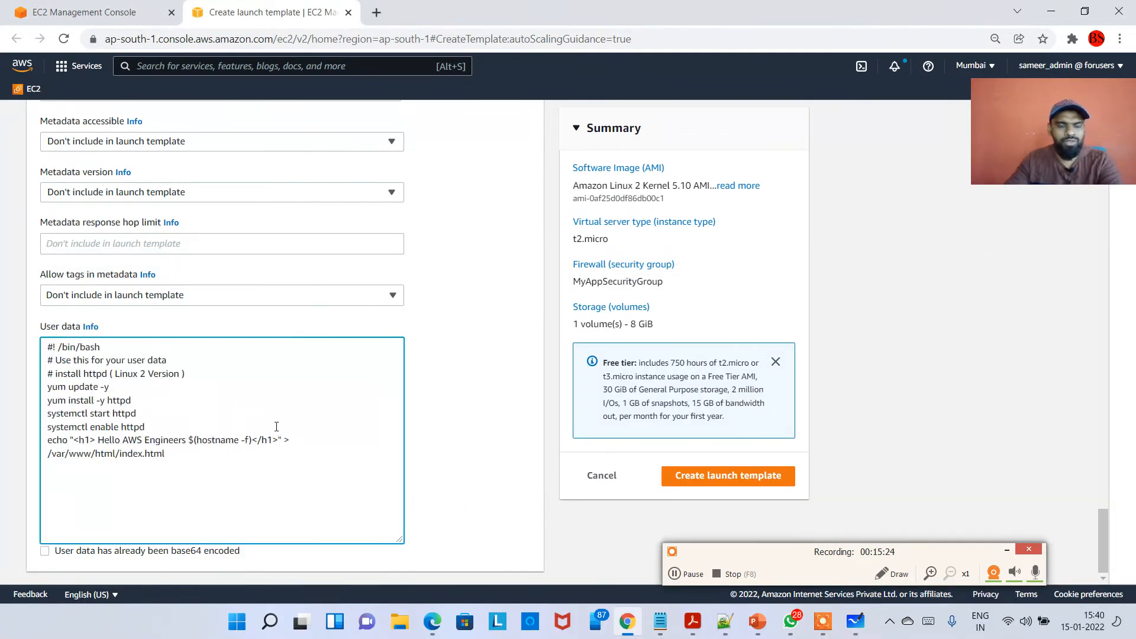
pyautogui.click(445, 498)
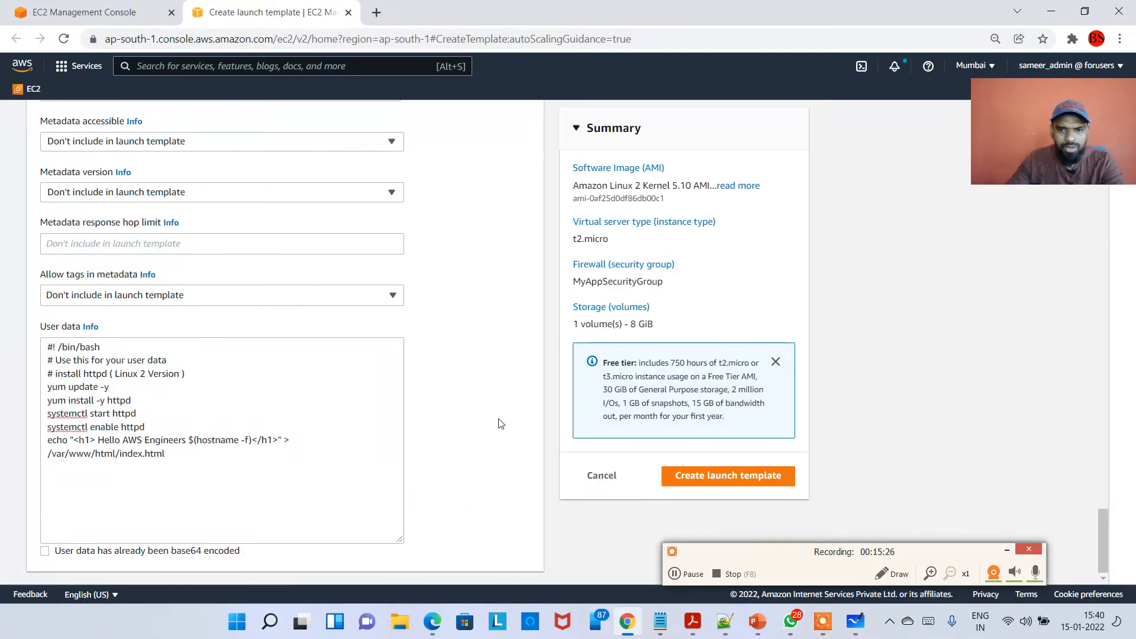
# On the whiteboard, mark Instance type, Storage, Security Group and Key Pair with yellow lines, then return to the console.
pyautogui.scroll(20, 491, 420)
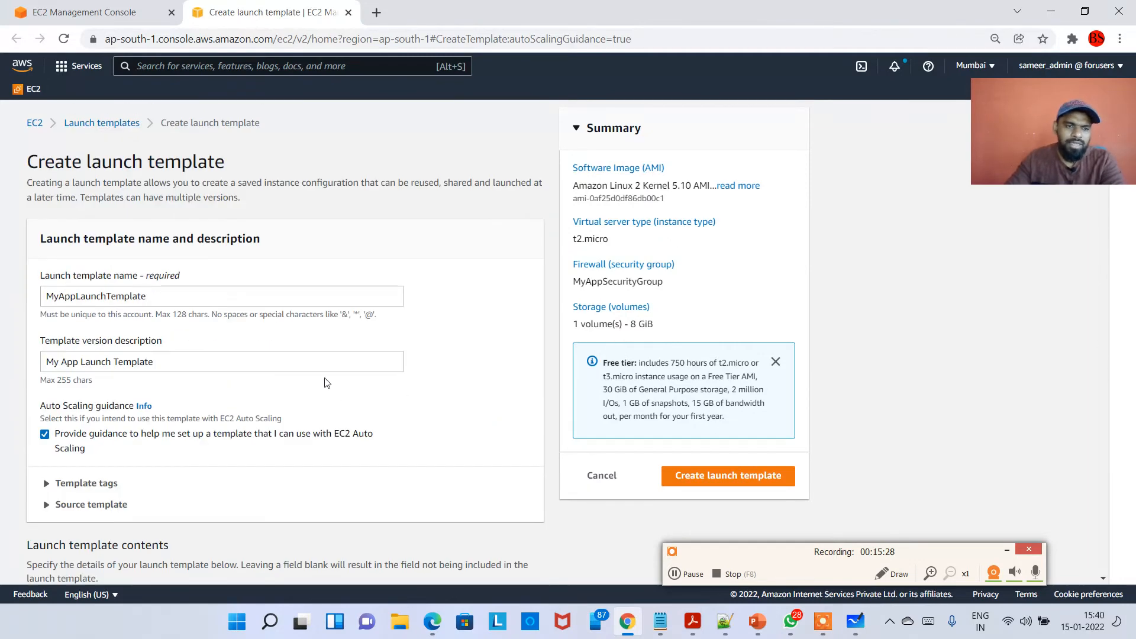
pyautogui.click(856, 621)
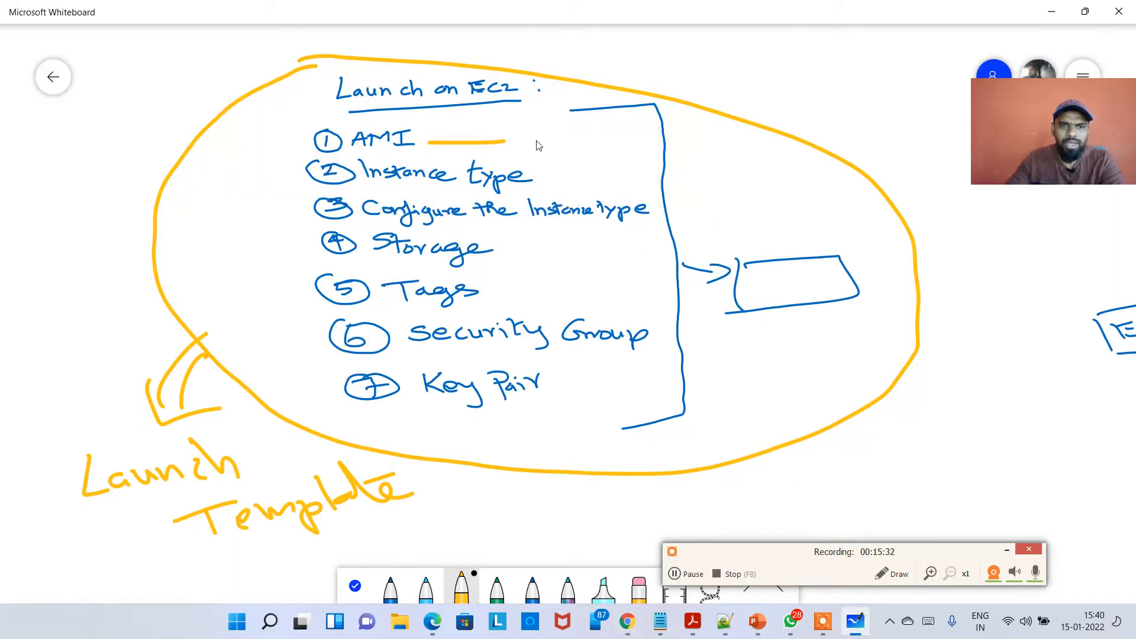
pyautogui.moveTo(534, 134); pyautogui.dragTo(612, 135)
pyautogui.moveTo(549, 169); pyautogui.dragTo(670, 168)
pyautogui.moveTo(499, 244); pyautogui.dragTo(727, 244)
pyautogui.moveTo(666, 324); pyautogui.dragTo(857, 327)
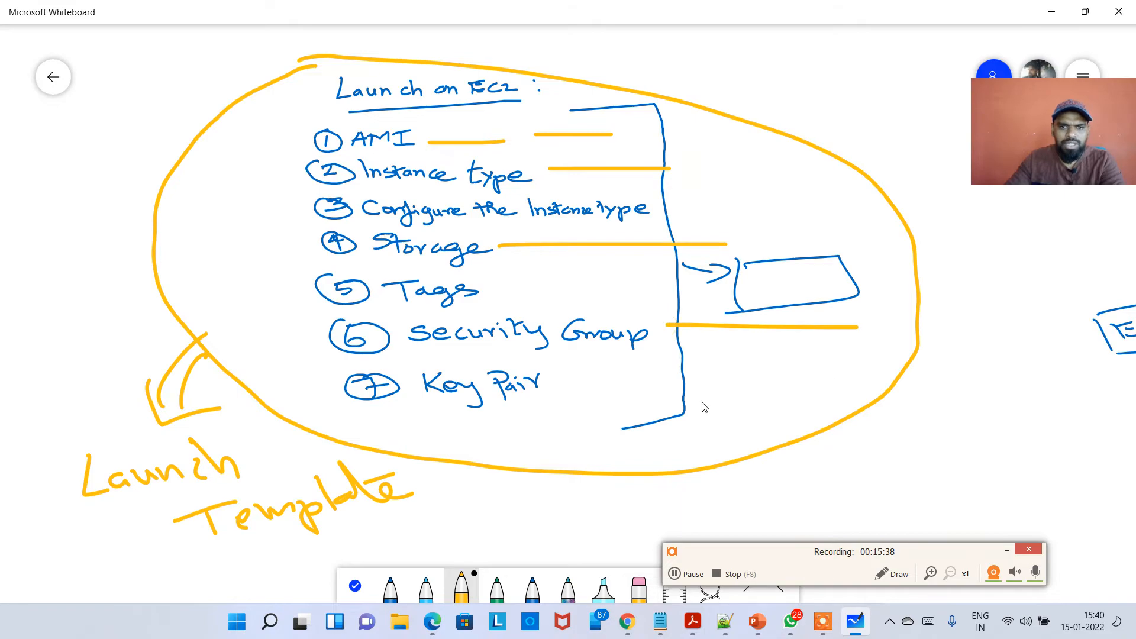
pyautogui.moveTo(575, 385); pyautogui.dragTo(814, 385)
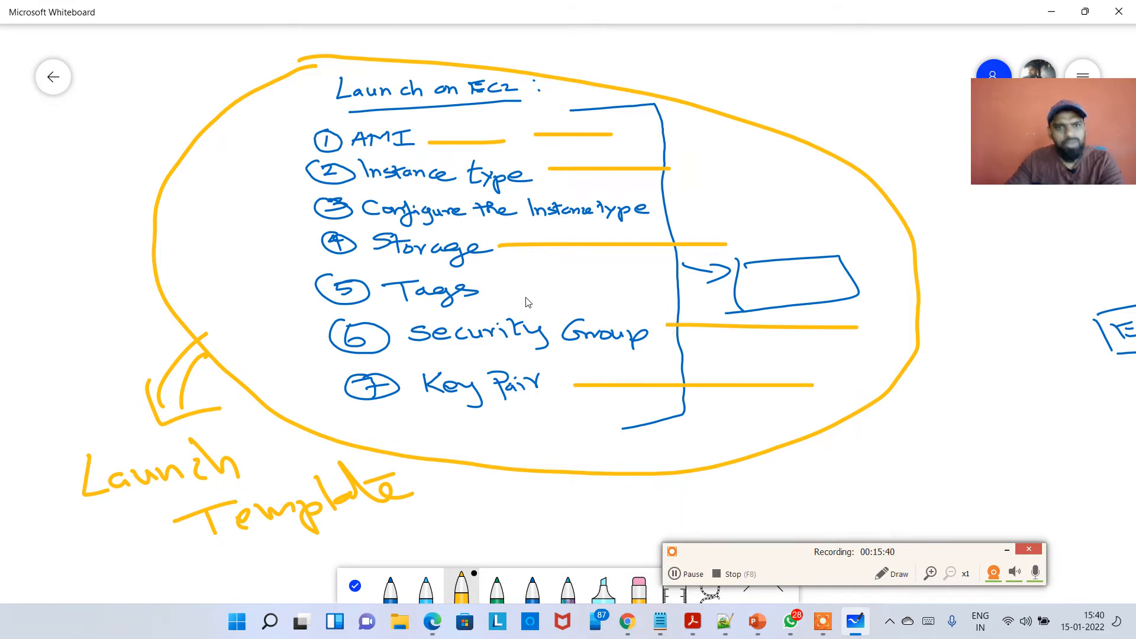
pyautogui.hotkey('alt', 'Tab')
# Create the launch template and expand its actions log.
pyautogui.scroll(-15, 545, 342)
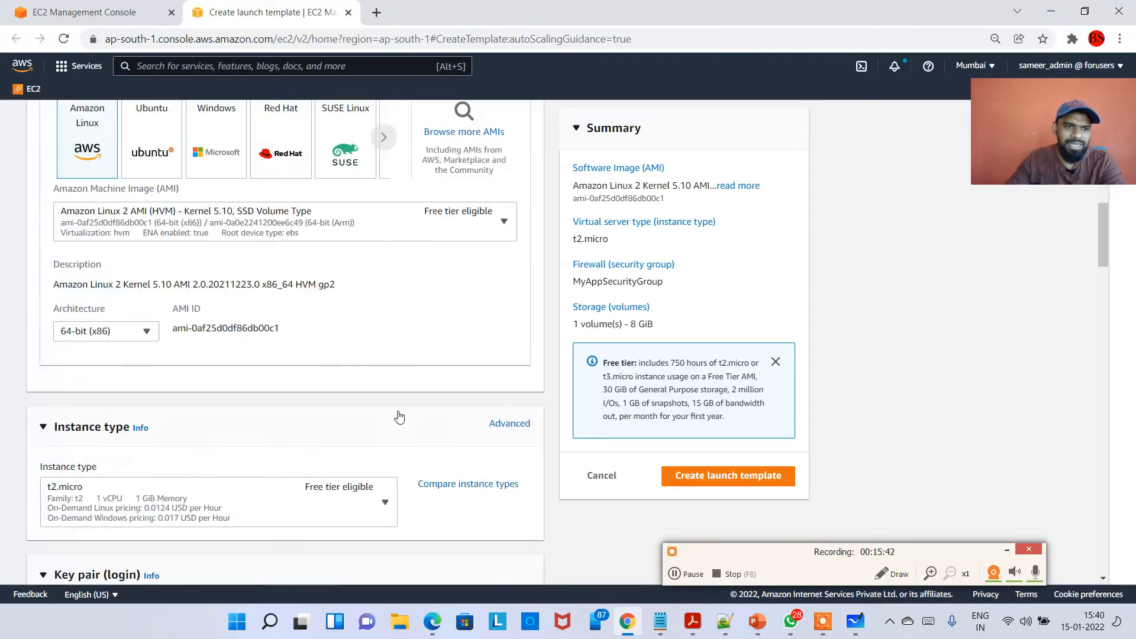
pyautogui.scroll(-6, 535, 486)
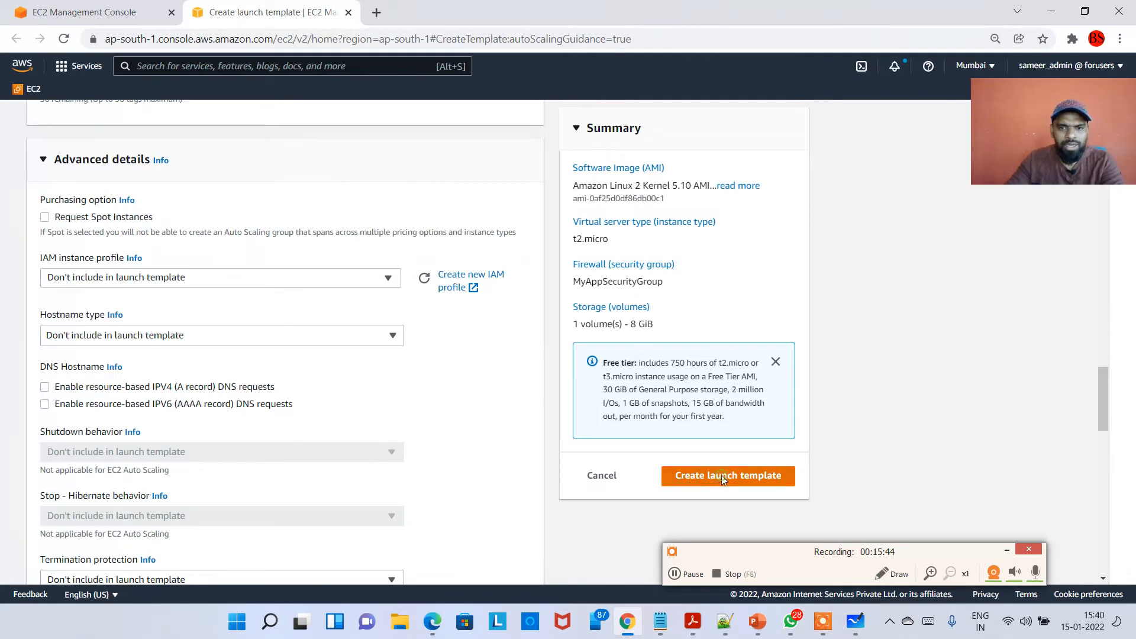
pyautogui.click(723, 476)
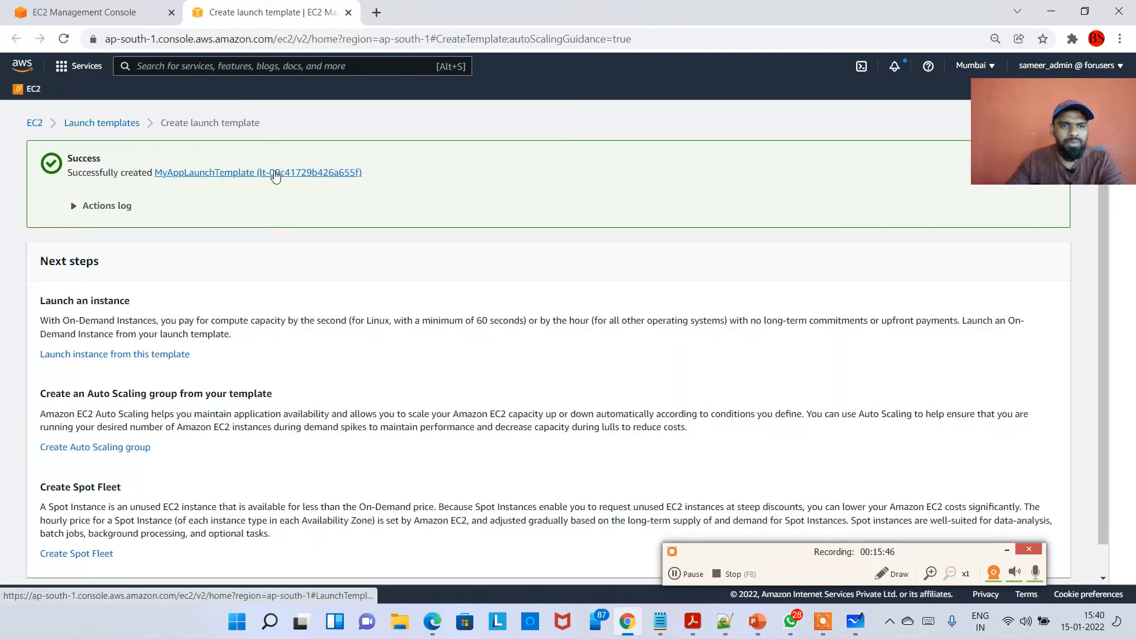
pyautogui.click(121, 206)
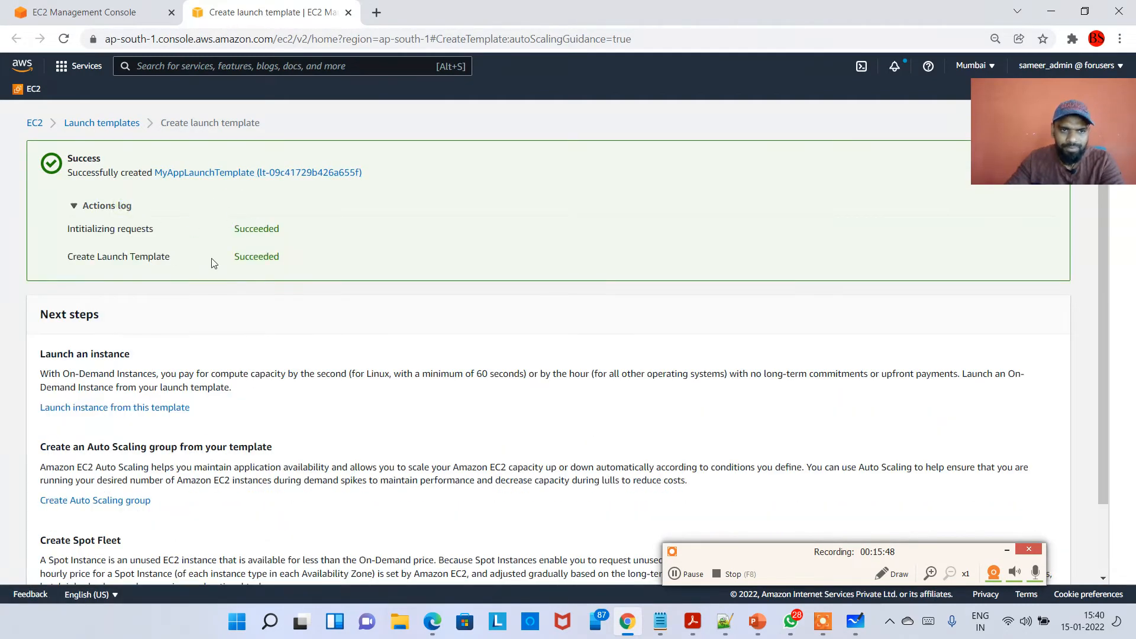
pyautogui.moveTo(297, 263); pyautogui.dragTo(101, 256)
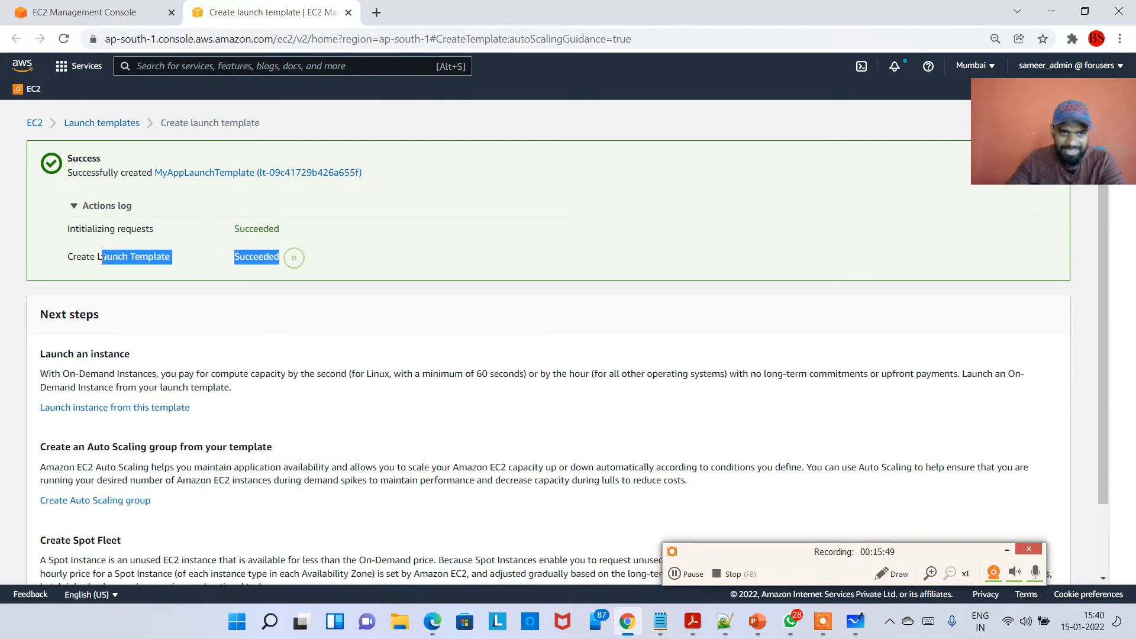
# In the Auto Scaling group wizard, refresh the template list and select MyAppLaunchTemplate as the launch template.
pyautogui.click(68, 6)
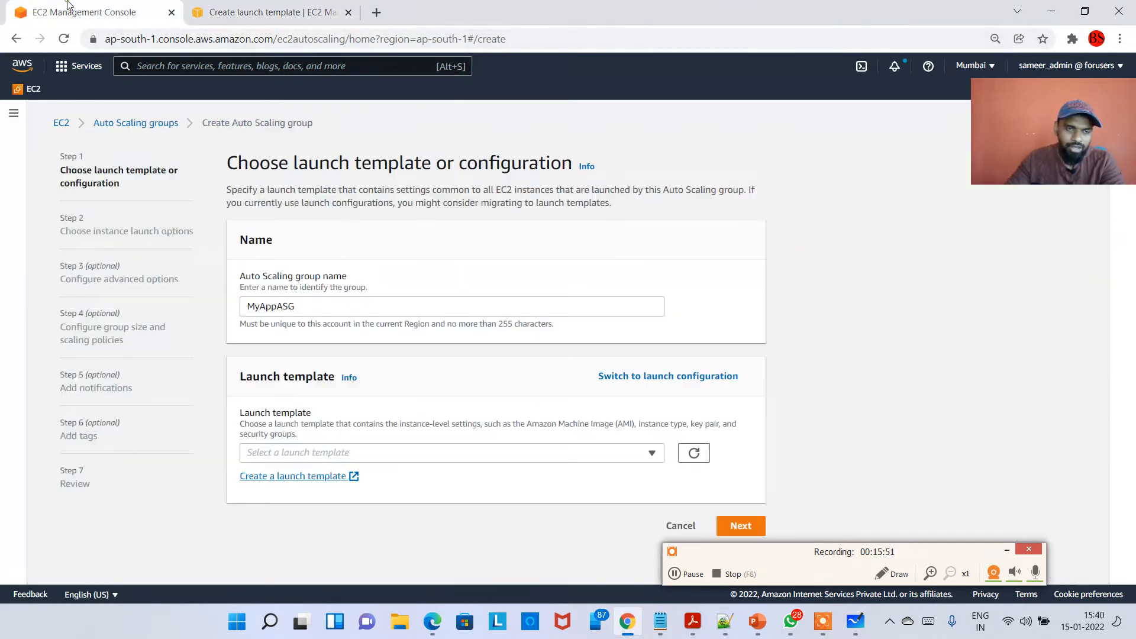
pyautogui.click(698, 457)
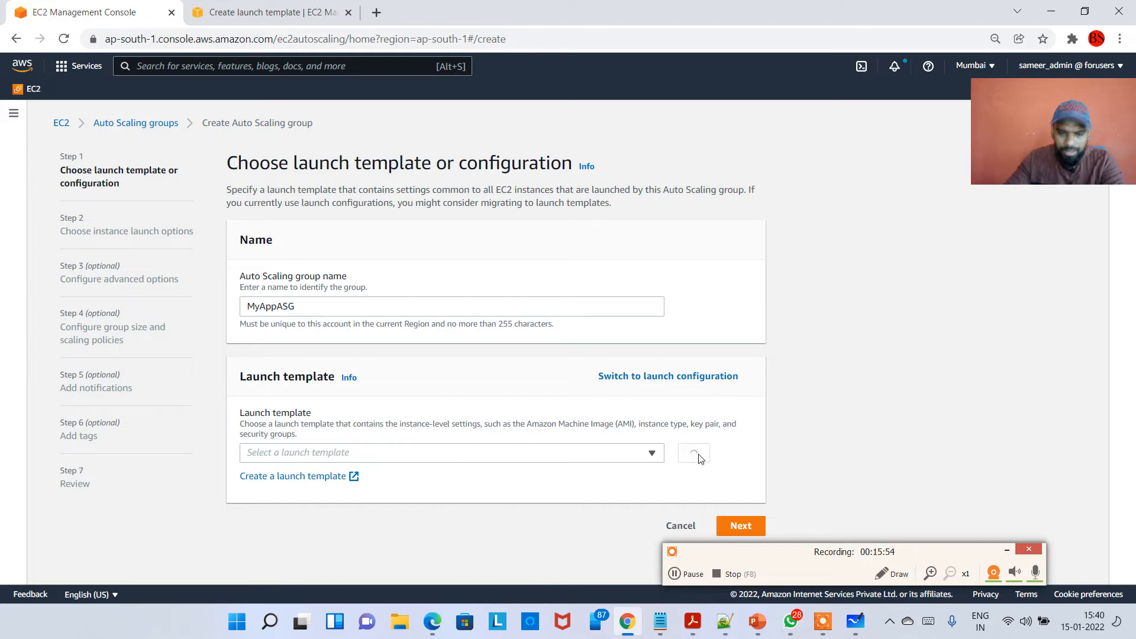
pyautogui.click(643, 454)
pyautogui.click(299, 491)
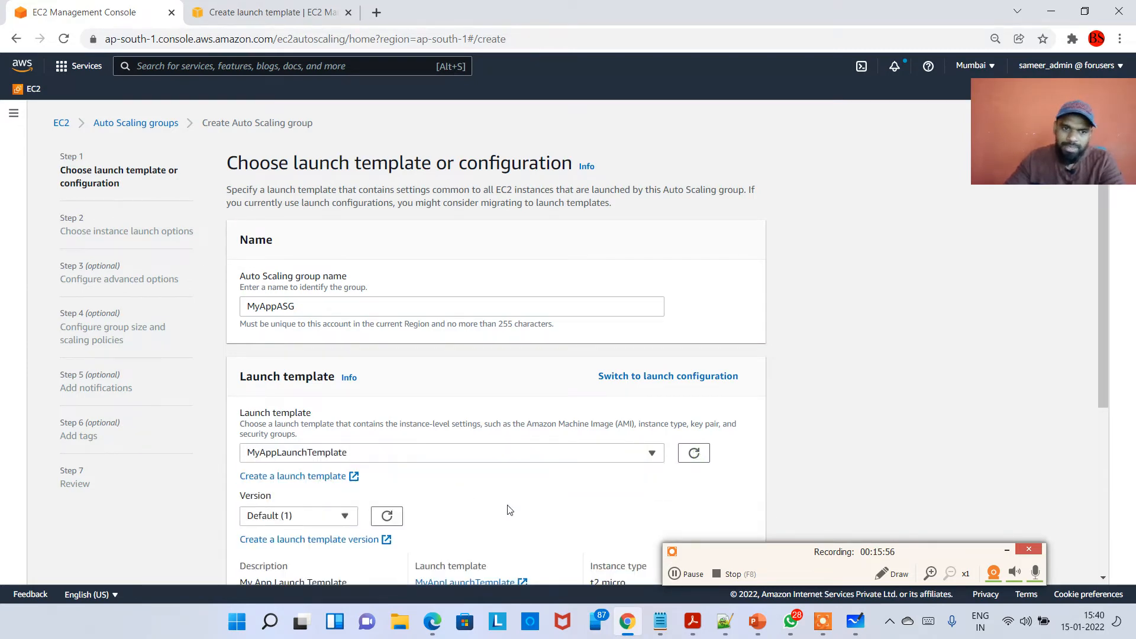
pyautogui.scroll(-4, 507, 507)
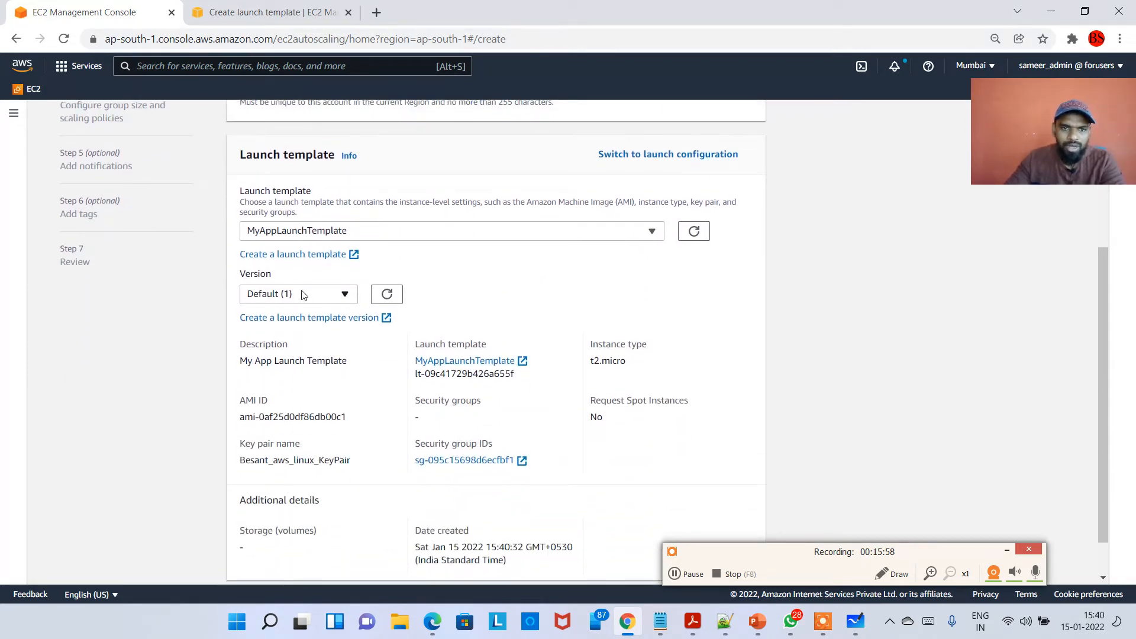
pyautogui.scroll(-1, 257, 367)
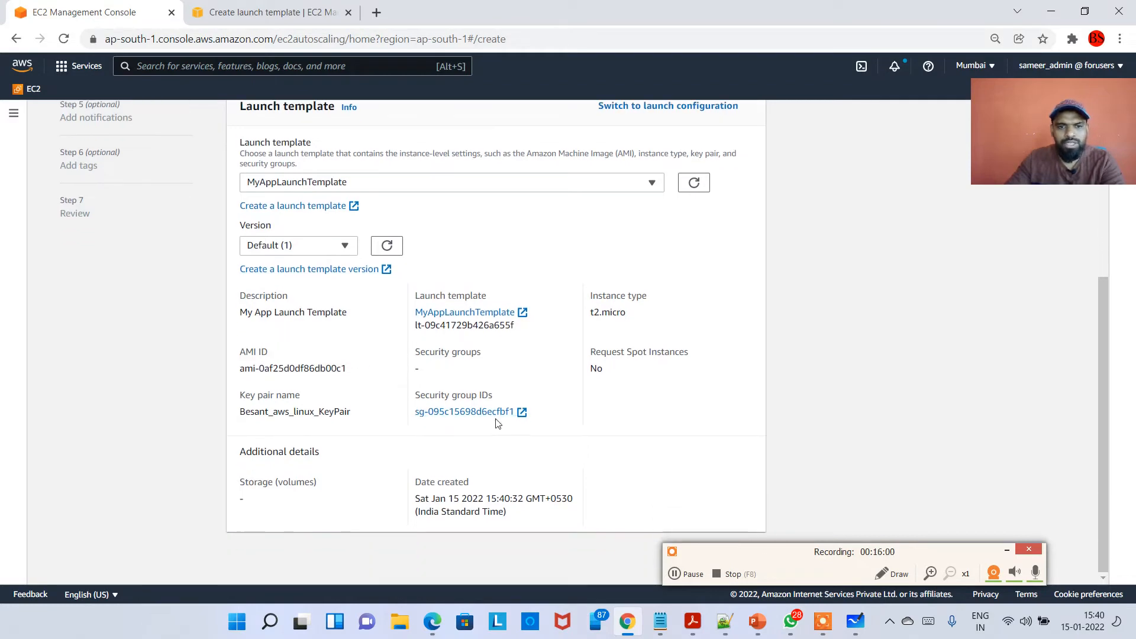
# Continue past the launch template choice to the instance launch options step.
pyautogui.moveTo(755, 552); pyautogui.dragTo(133, 567)
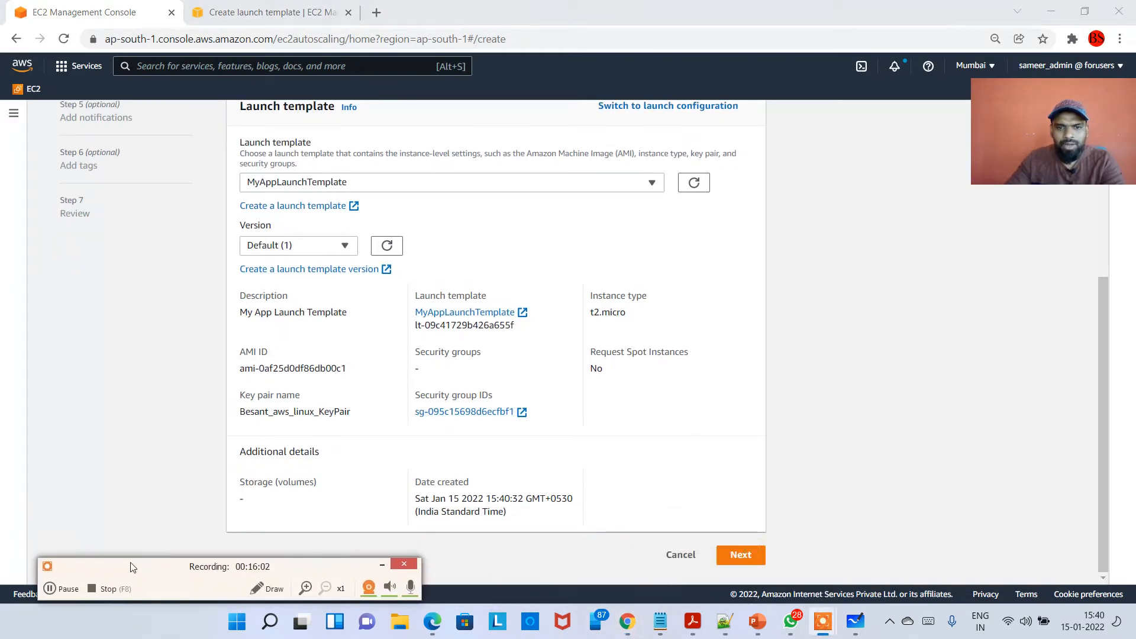
pyautogui.click(872, 402)
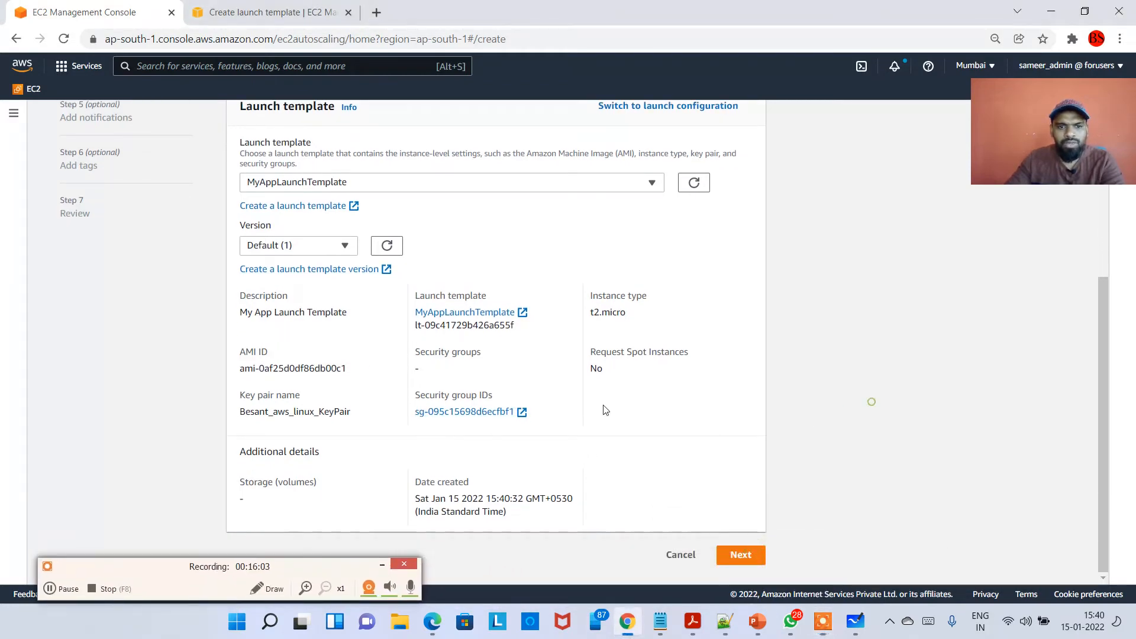
pyautogui.click(739, 560)
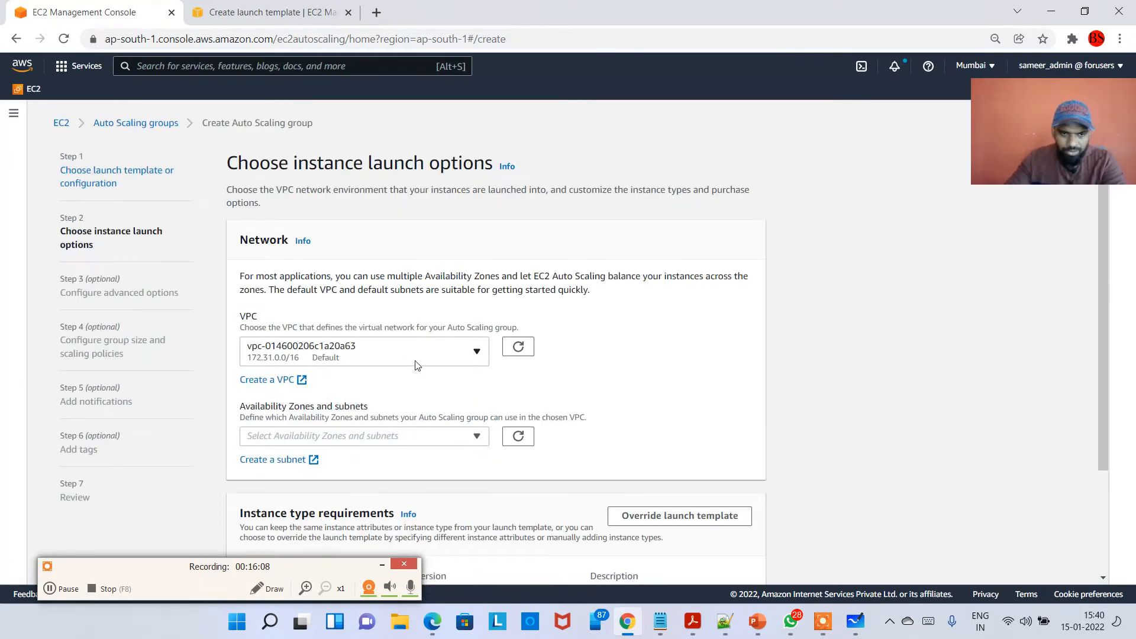
# Select the default VPC vpc-014600206c1a20a63 for the Auto Scaling group.
pyautogui.click(416, 365)
pyautogui.click(426, 362)
pyautogui.click(419, 360)
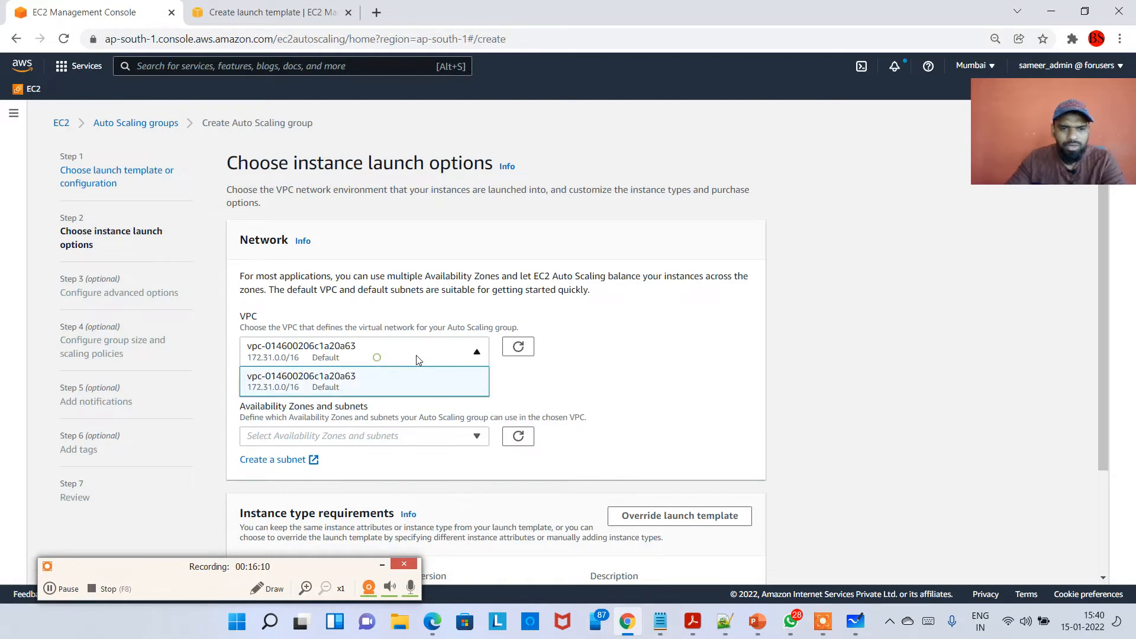
pyautogui.click(419, 360)
pyautogui.click(426, 356)
pyautogui.click(361, 386)
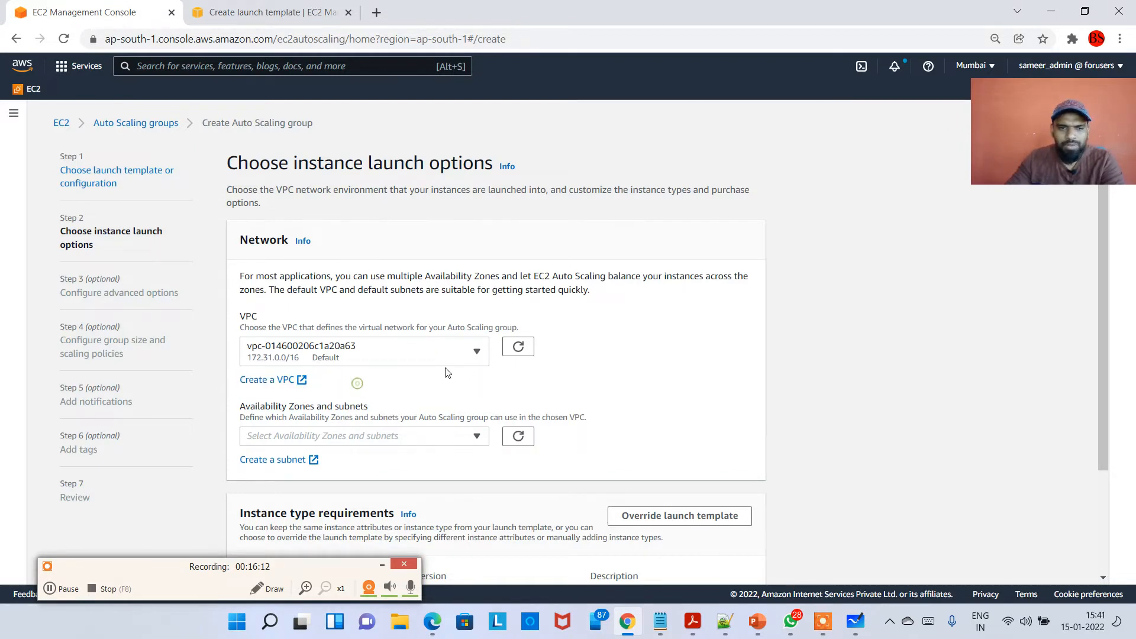
# Add the ap-south-1a, ap-south-1b and ap-south-1c subnets as the group's Availability Zones.
pyautogui.scroll(-3, 415, 324)
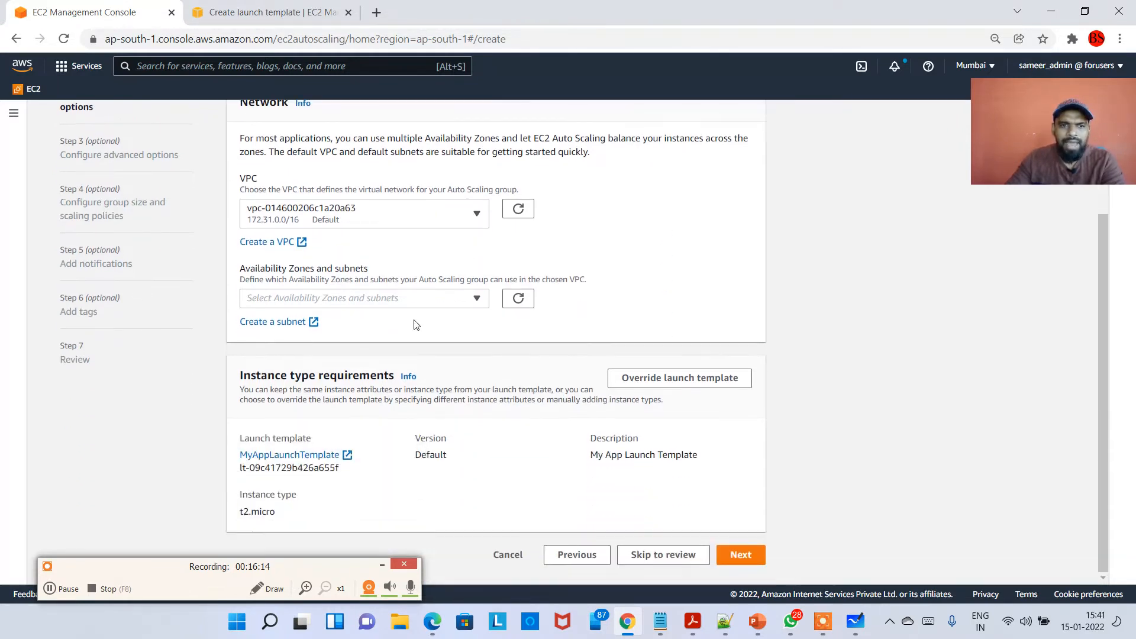
pyautogui.click(377, 306)
pyautogui.click(381, 327)
pyautogui.click(370, 354)
pyautogui.click(395, 398)
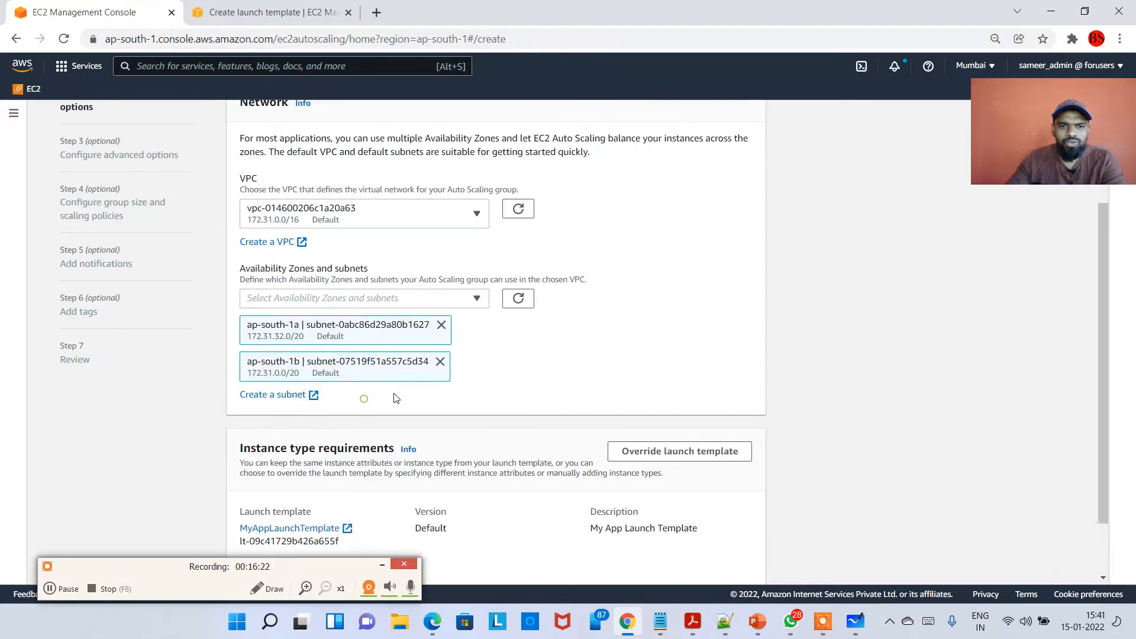
pyautogui.click(385, 299)
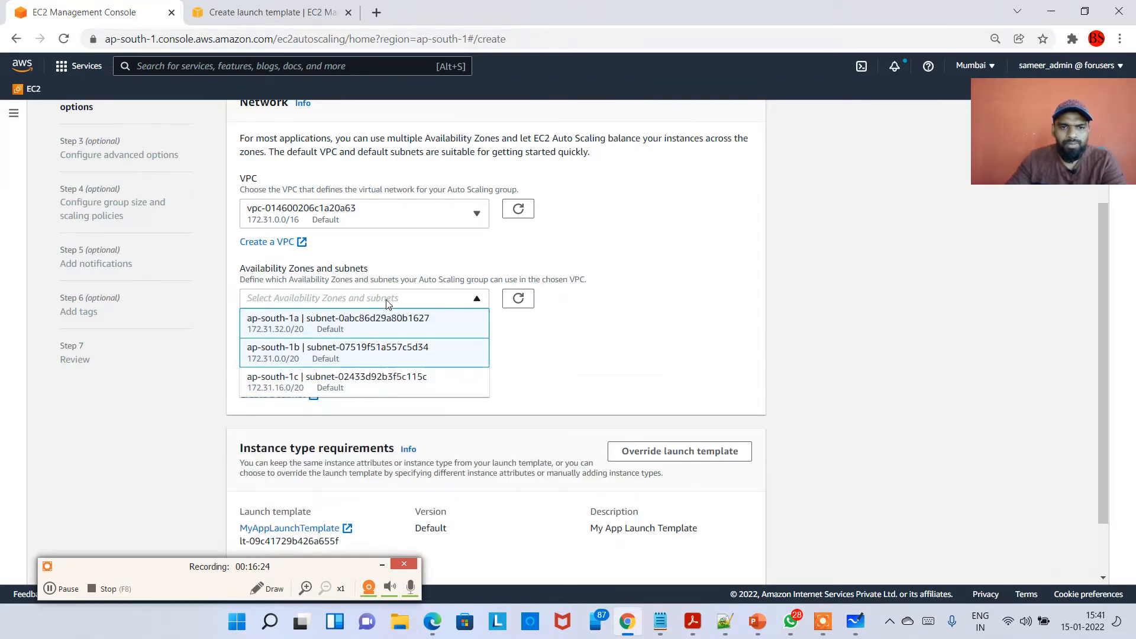
pyautogui.click(375, 383)
pyautogui.click(576, 418)
# Review the network and instance type settings and continue to the advanced options step.
pyautogui.scroll(-1, 651, 385)
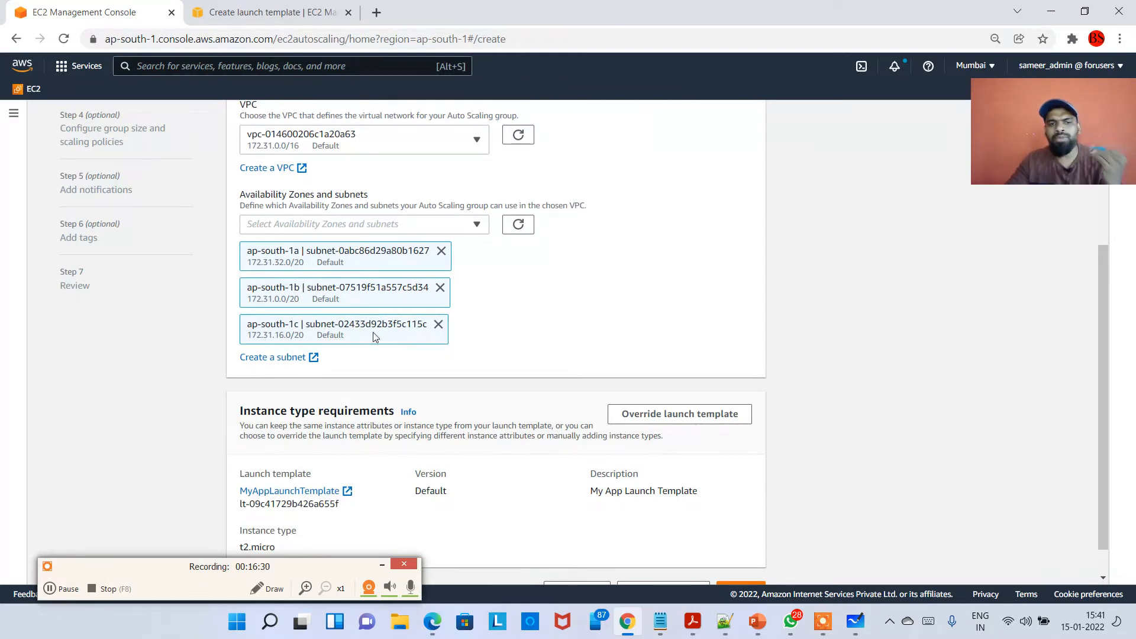
pyautogui.scroll(3, 556, 363)
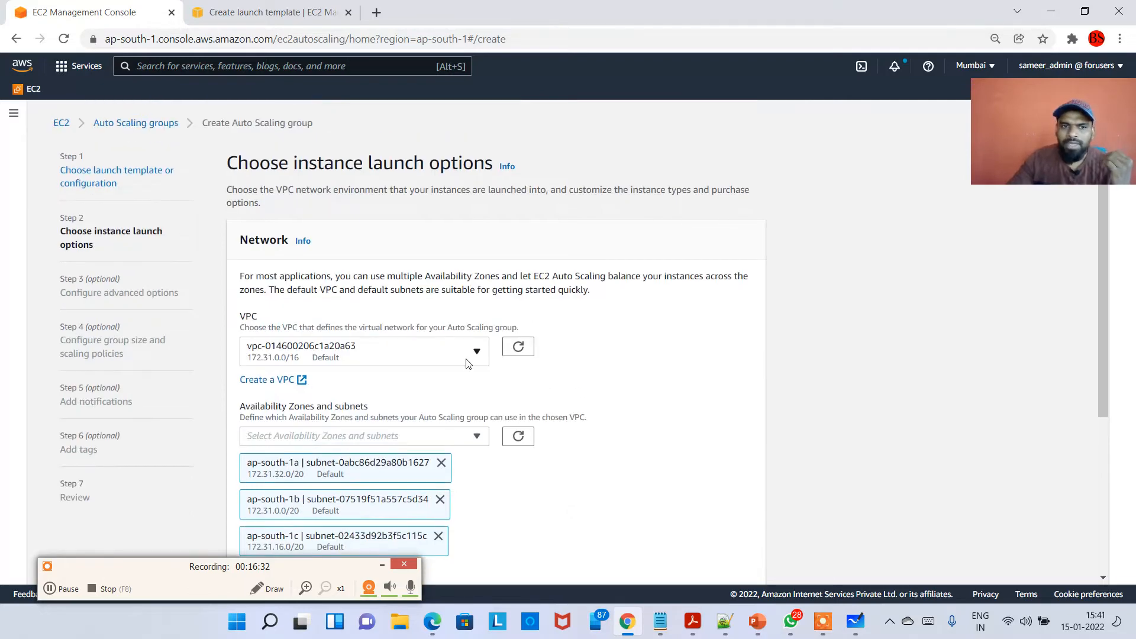
pyautogui.scroll(-2, 469, 408)
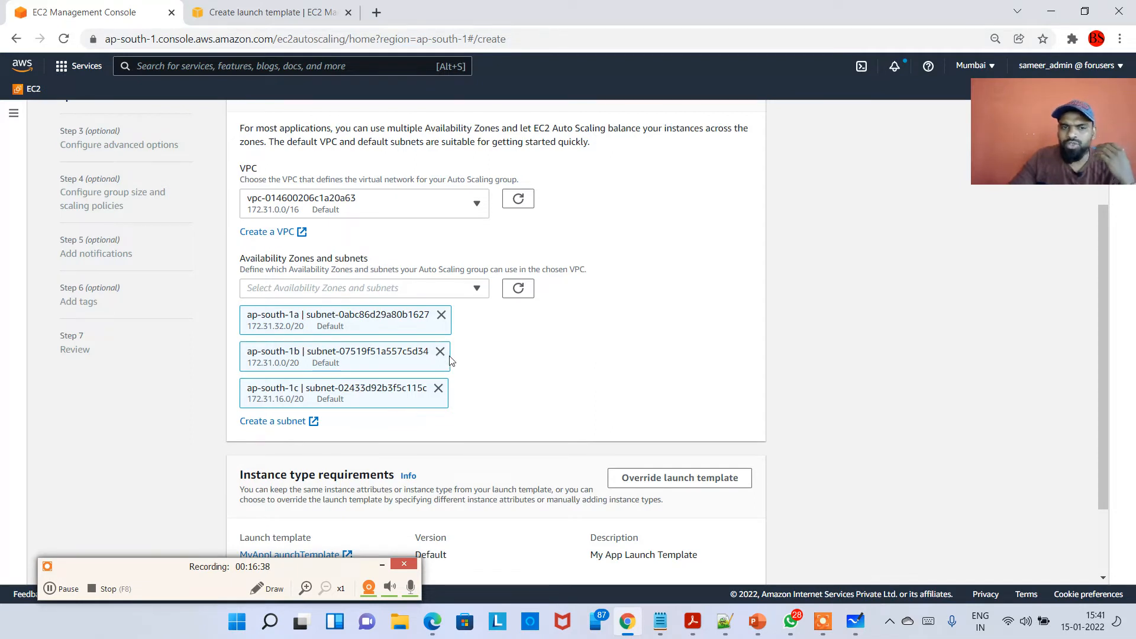
pyautogui.scroll(-2, 435, 392)
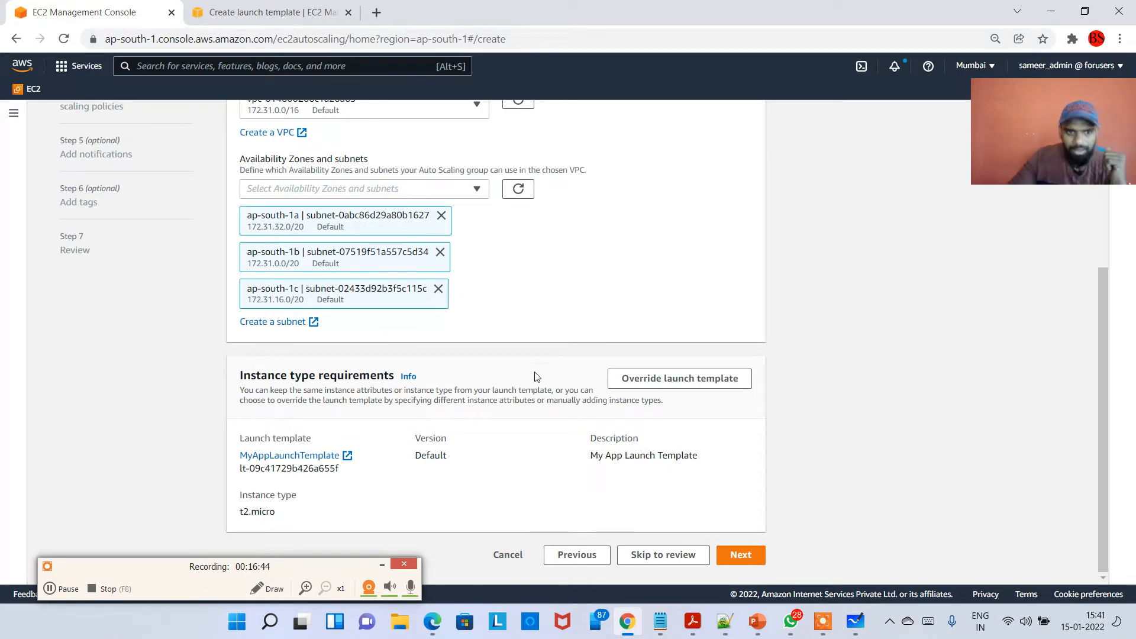
pyautogui.click(739, 554)
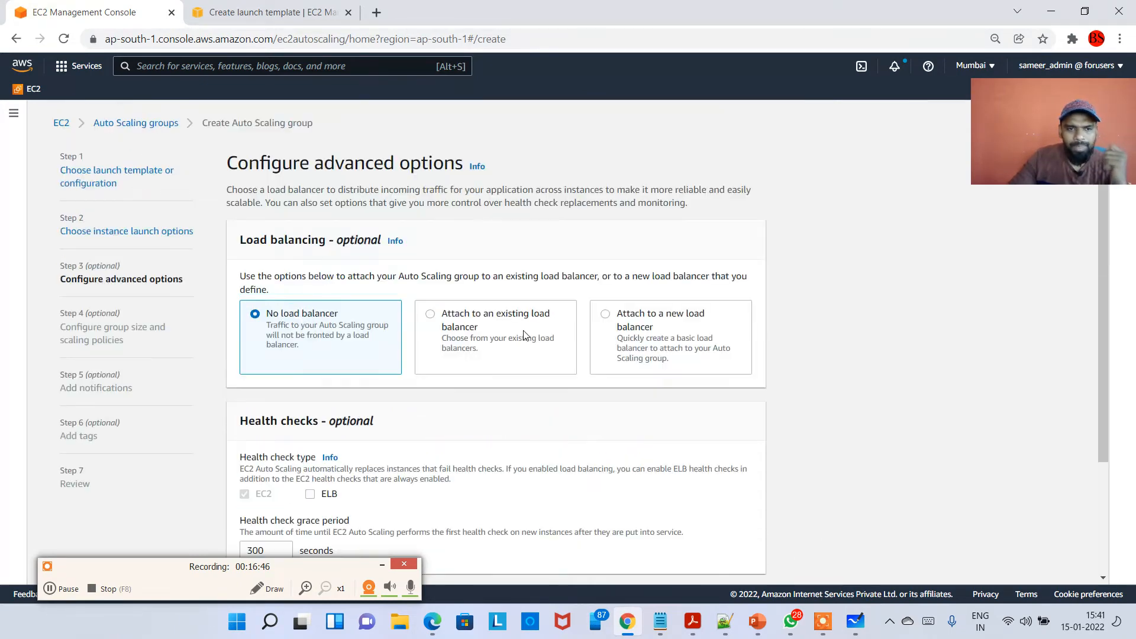
# Keep No load balancer and the default health checks, and continue to the group size step.
pyautogui.scroll(-1, 453, 384)
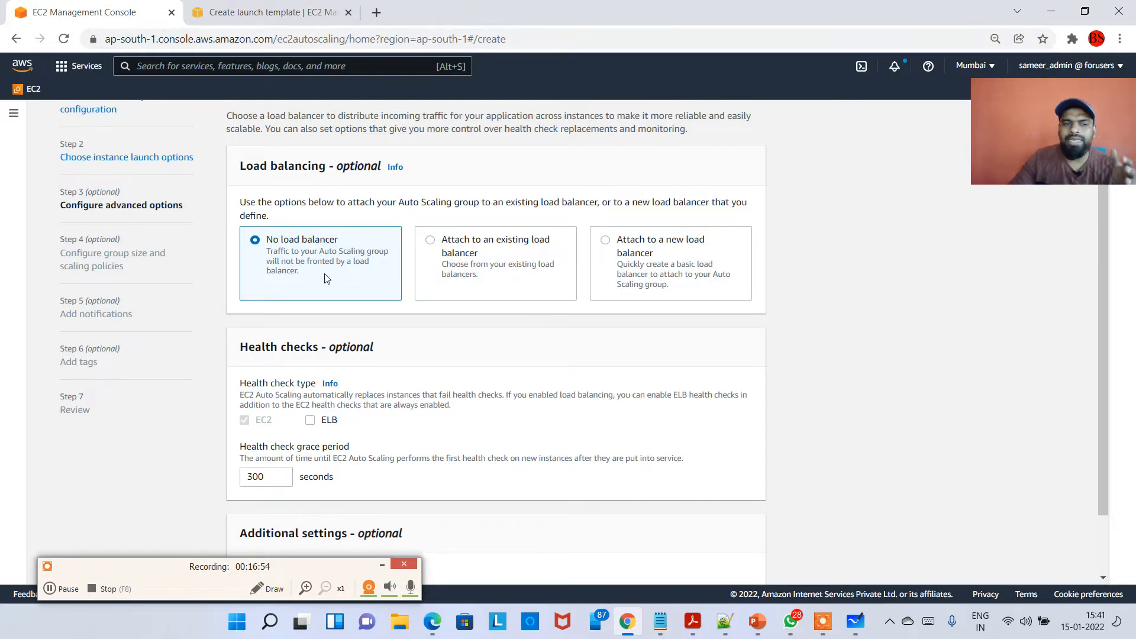
pyautogui.scroll(-2, 436, 355)
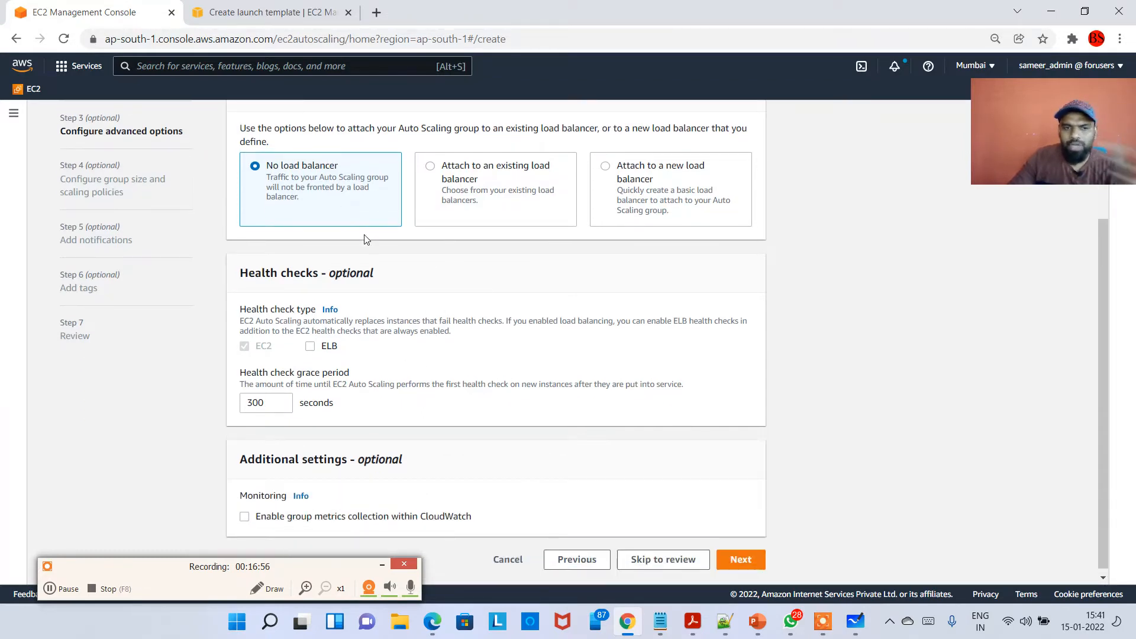
pyautogui.scroll(-1, 366, 254)
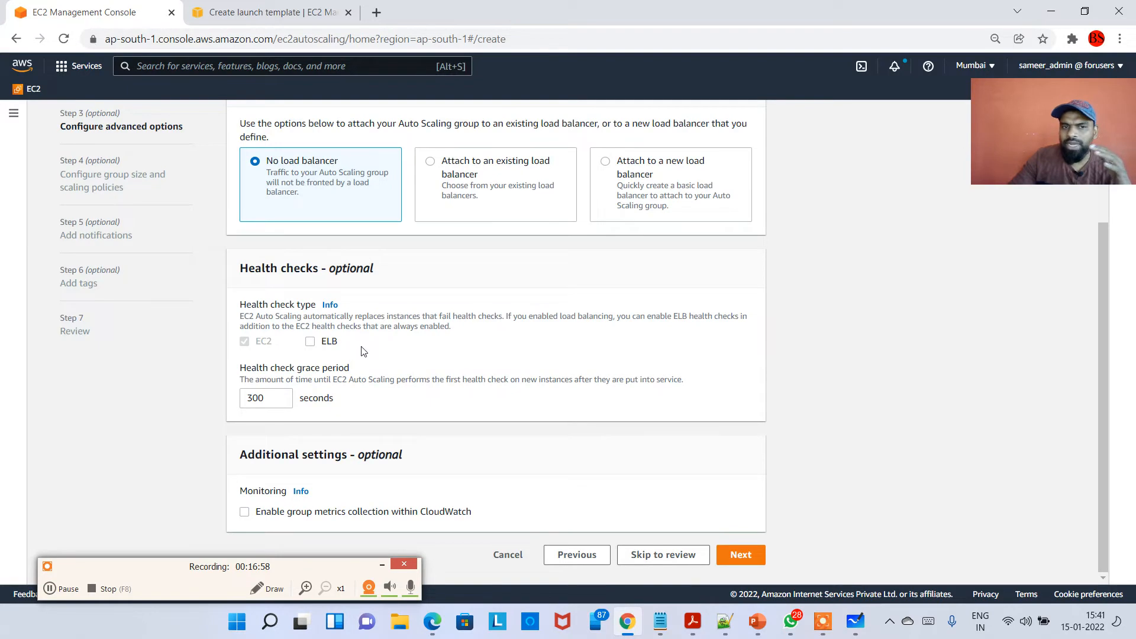
pyautogui.click(750, 556)
pyautogui.scroll(-1, 459, 405)
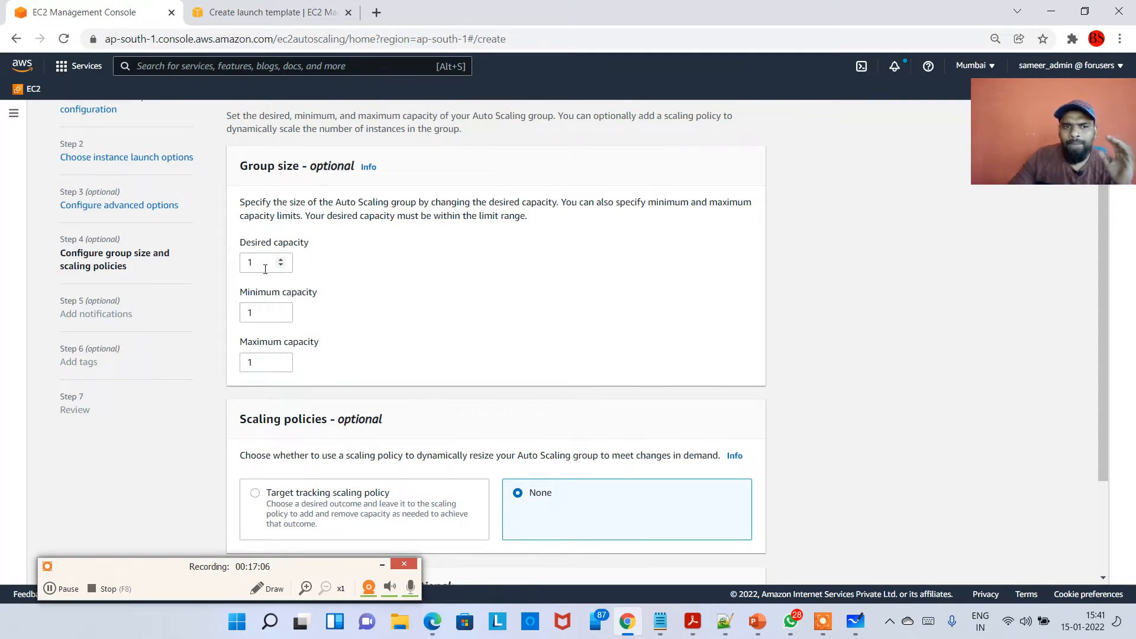
# Set the group's desired capacity to 2.
pyautogui.click(280, 259)
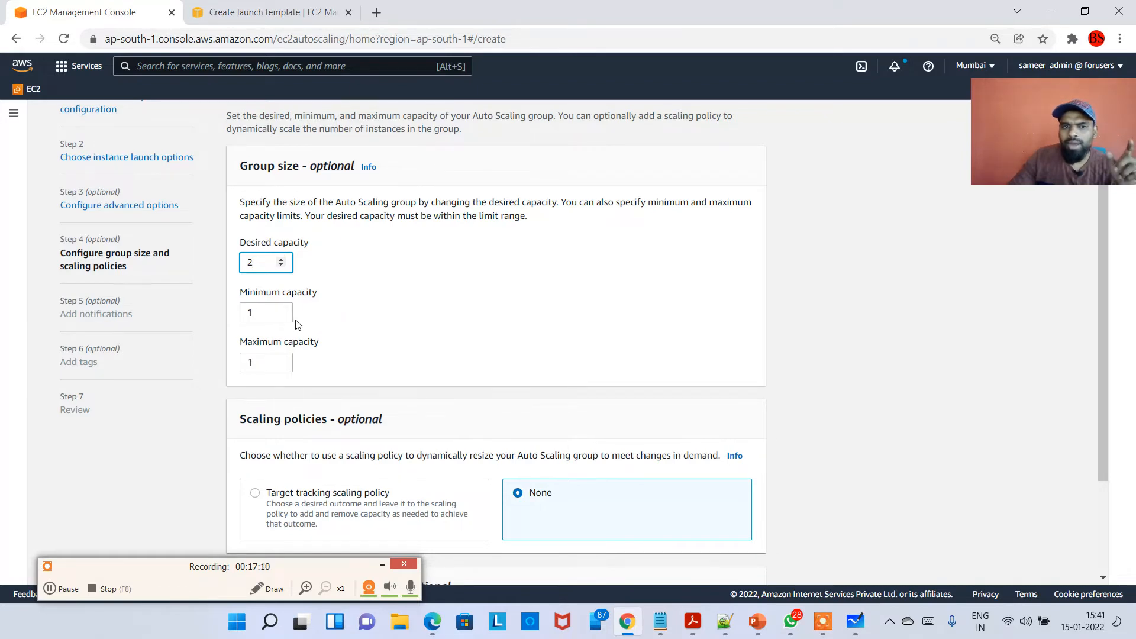
pyautogui.click(280, 359)
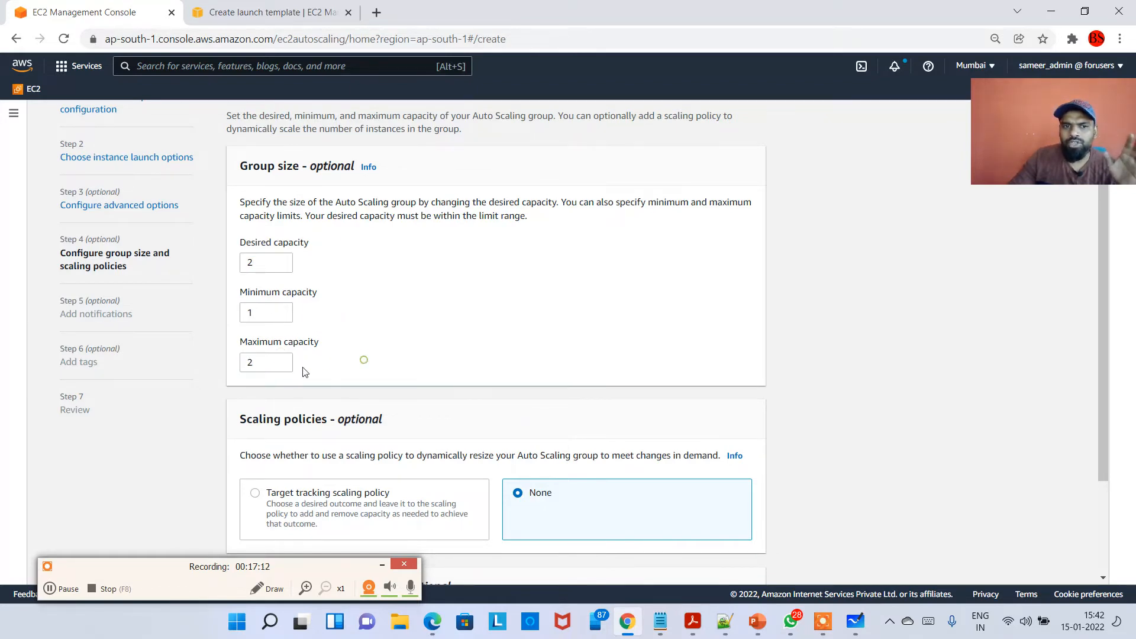
pyautogui.click(281, 365)
# Try to continue to the next wizard step with the current capacities.
pyautogui.scroll(-2, 327, 296)
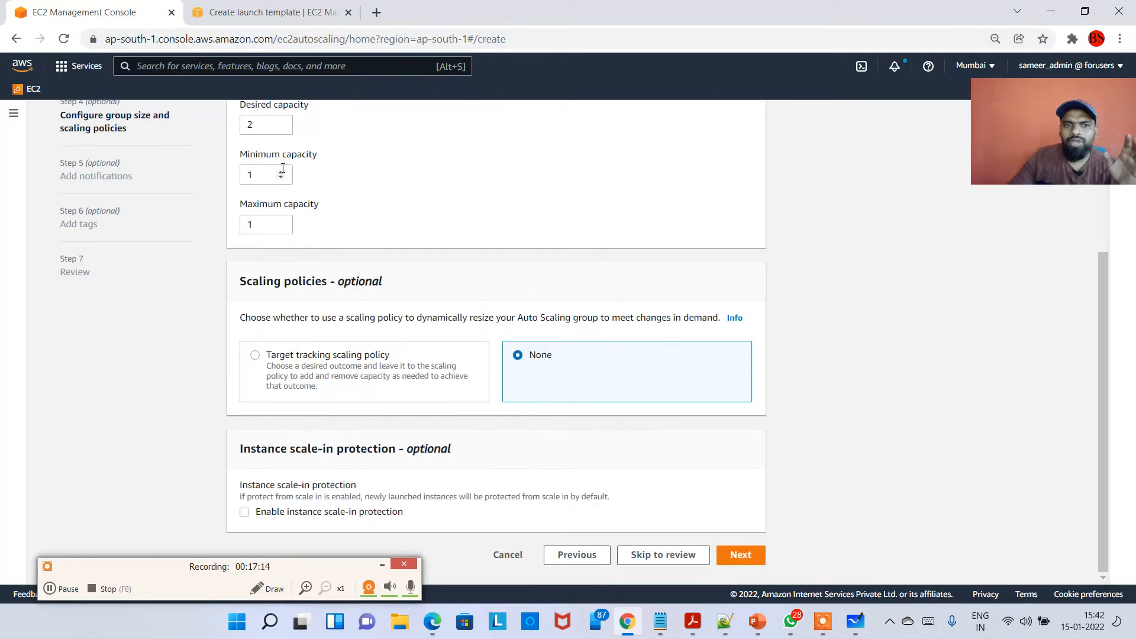
pyautogui.scroll(1, 272, 275)
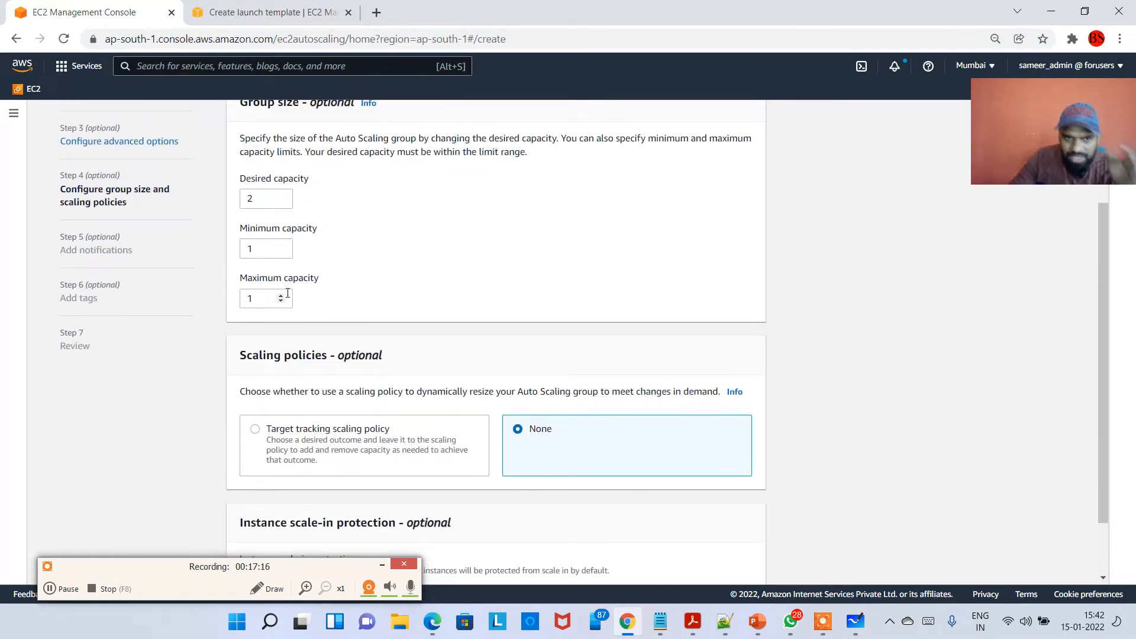
pyautogui.scroll(-2, 331, 301)
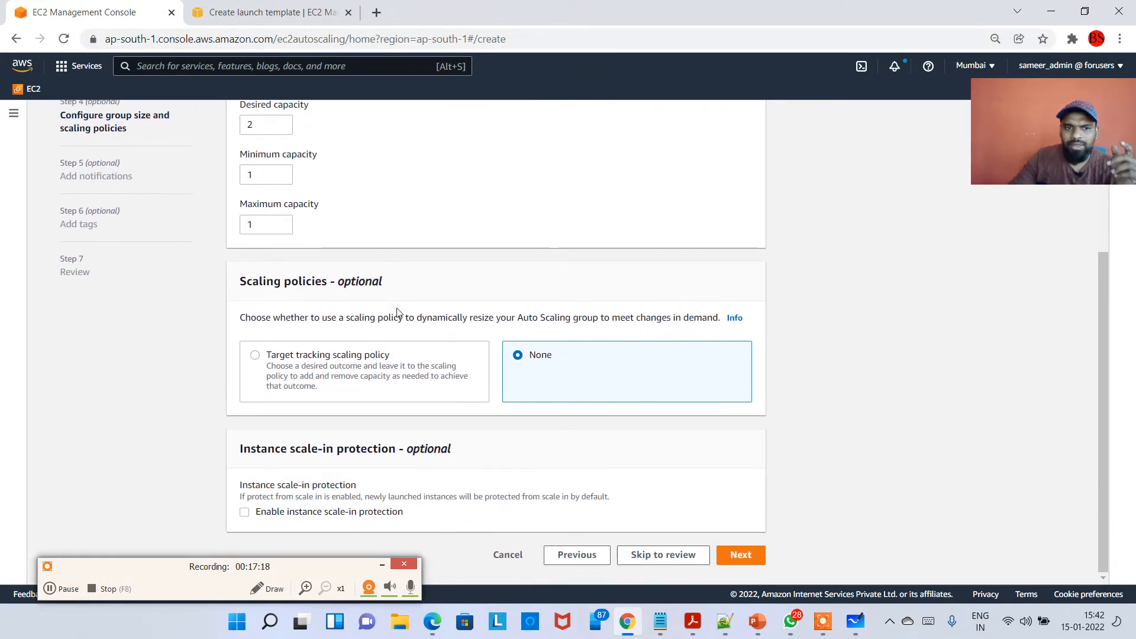
pyautogui.scroll(2, 350, 309)
pyautogui.scroll(-2, 473, 385)
pyautogui.click(734, 554)
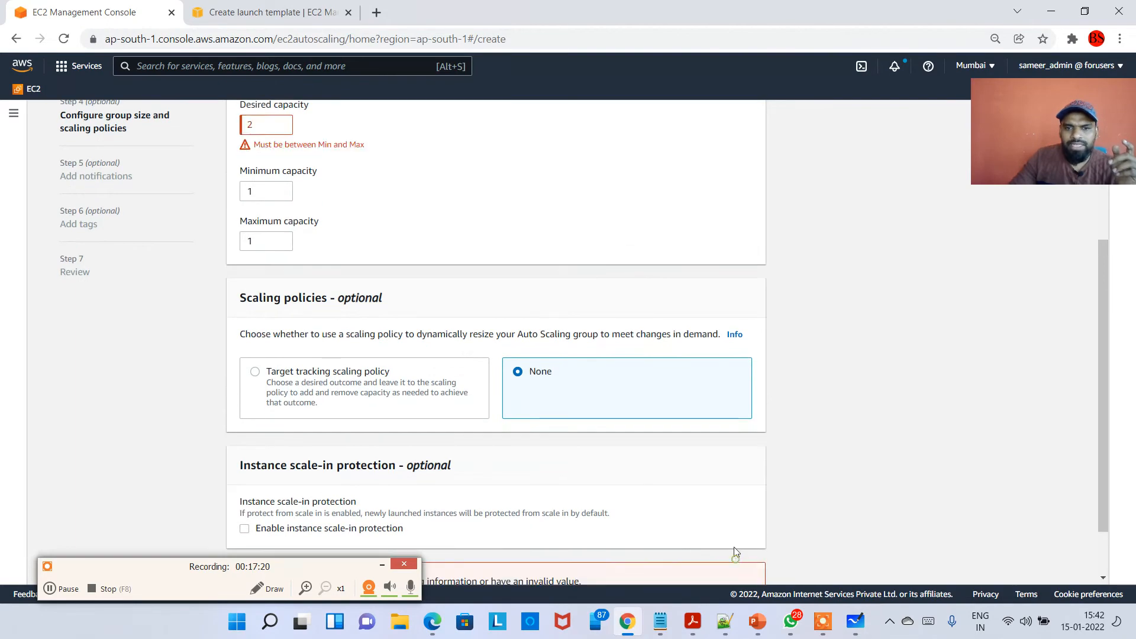
# Set the group's maximum capacity to 2.
pyautogui.scroll(2, 331, 284)
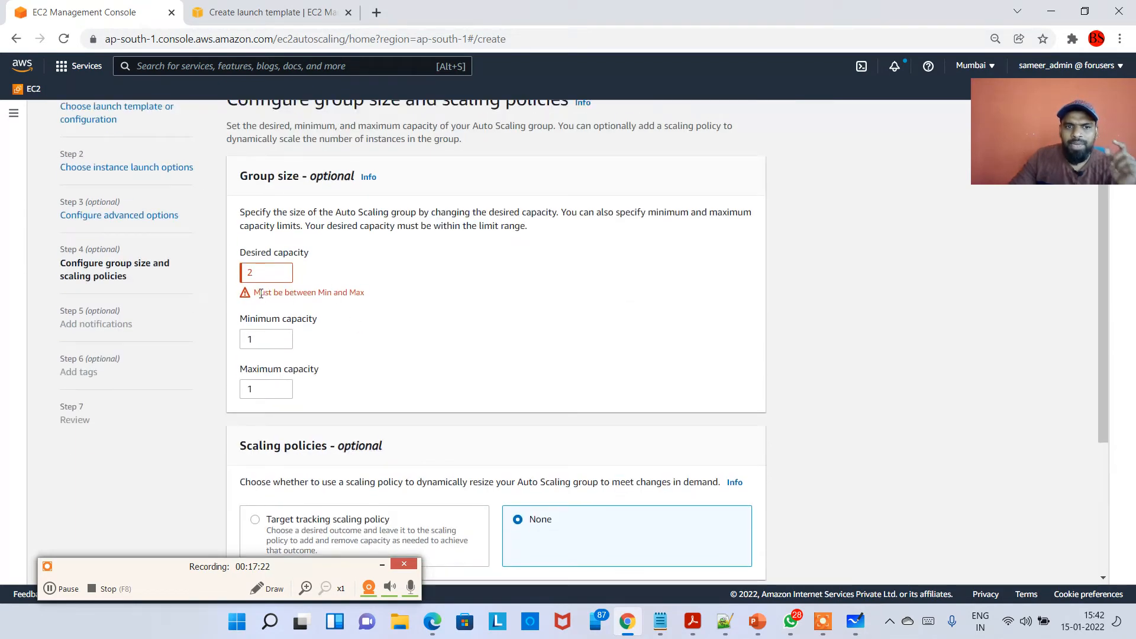
pyautogui.moveTo(261, 294); pyautogui.dragTo(310, 294)
pyautogui.click(346, 294)
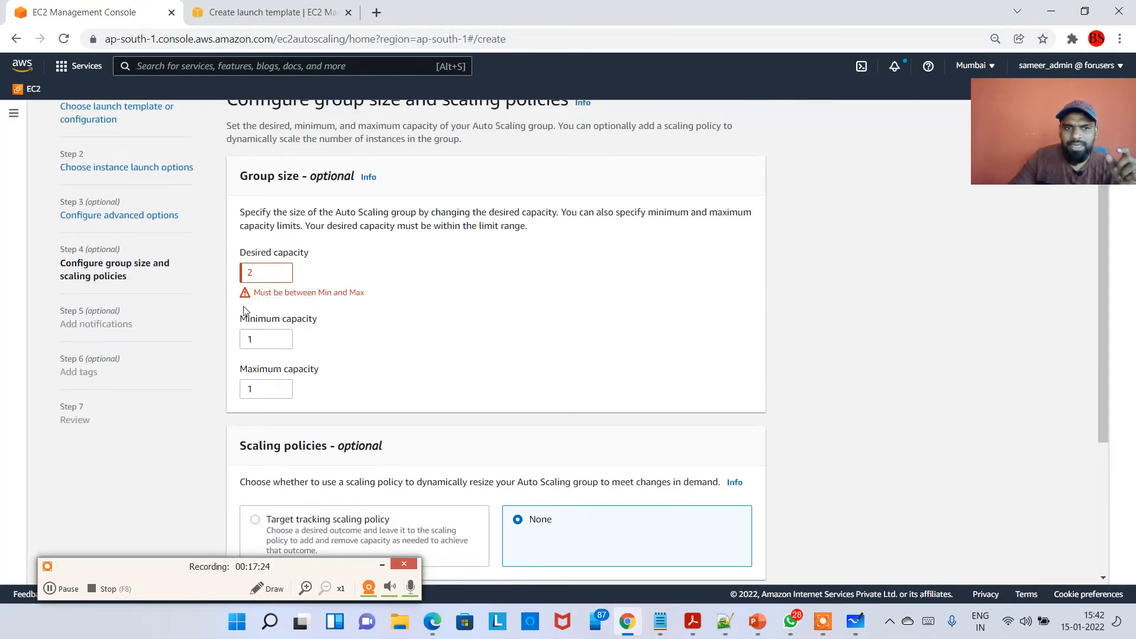
pyautogui.click(282, 387)
pyautogui.click(357, 360)
pyautogui.scroll(-4, 414, 363)
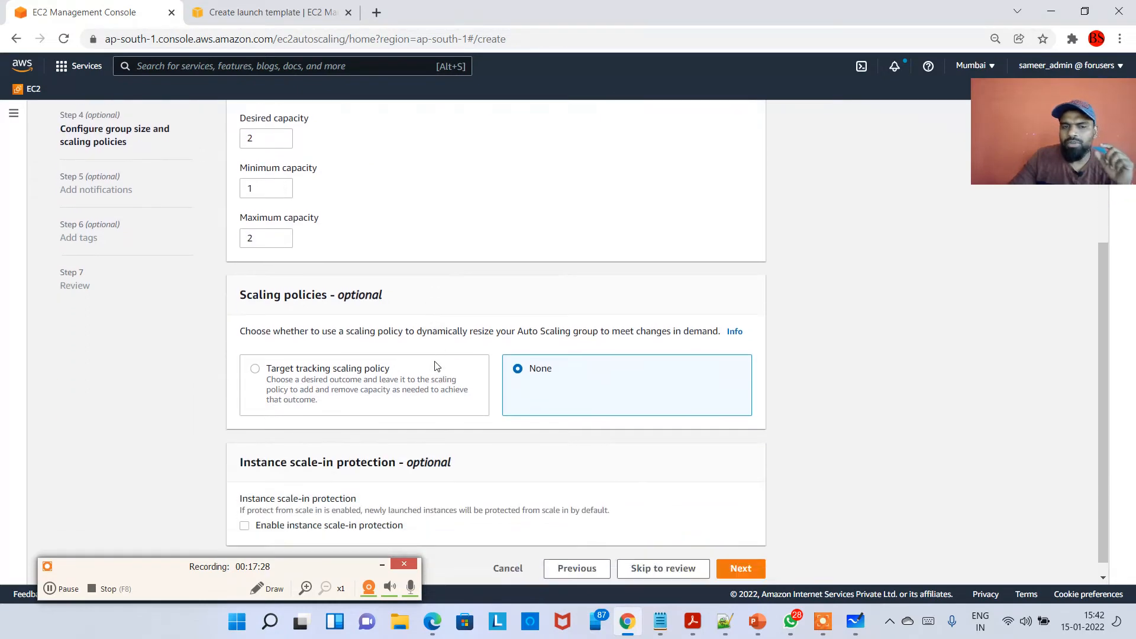
pyautogui.scroll(4, 355, 357)
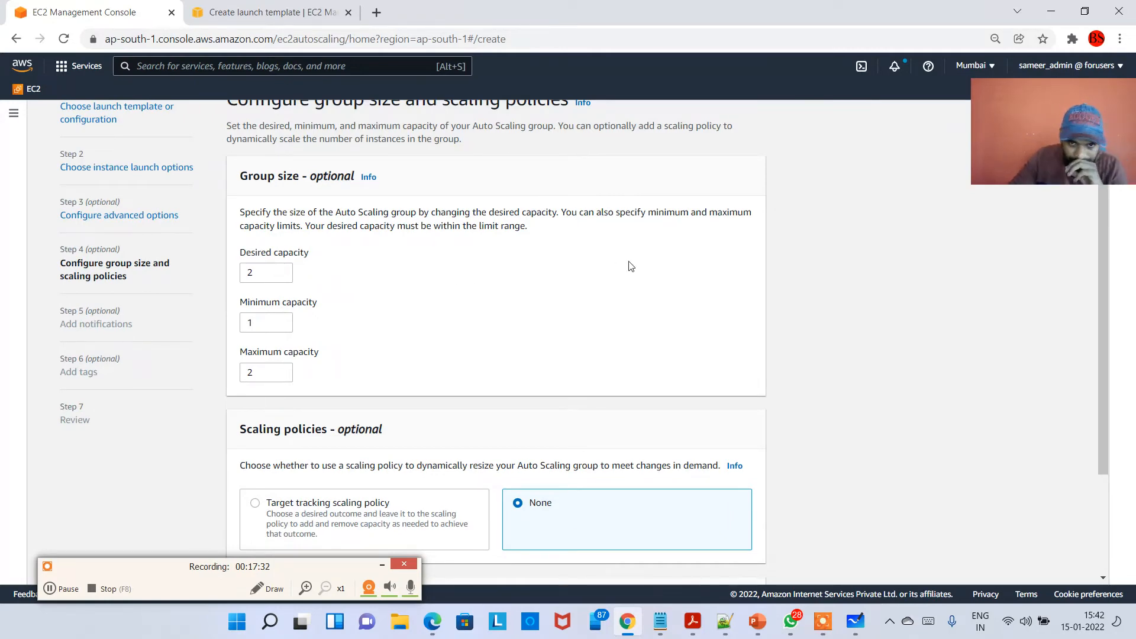
# Switch to Microsoft Whiteboard and handwrite the heading "Auto-Scaling Group" in yellow in an empty area.
pyautogui.click(854, 622)
pyautogui.scroll(-2, 636, 432)
pyautogui.scroll(-4, 635, 450)
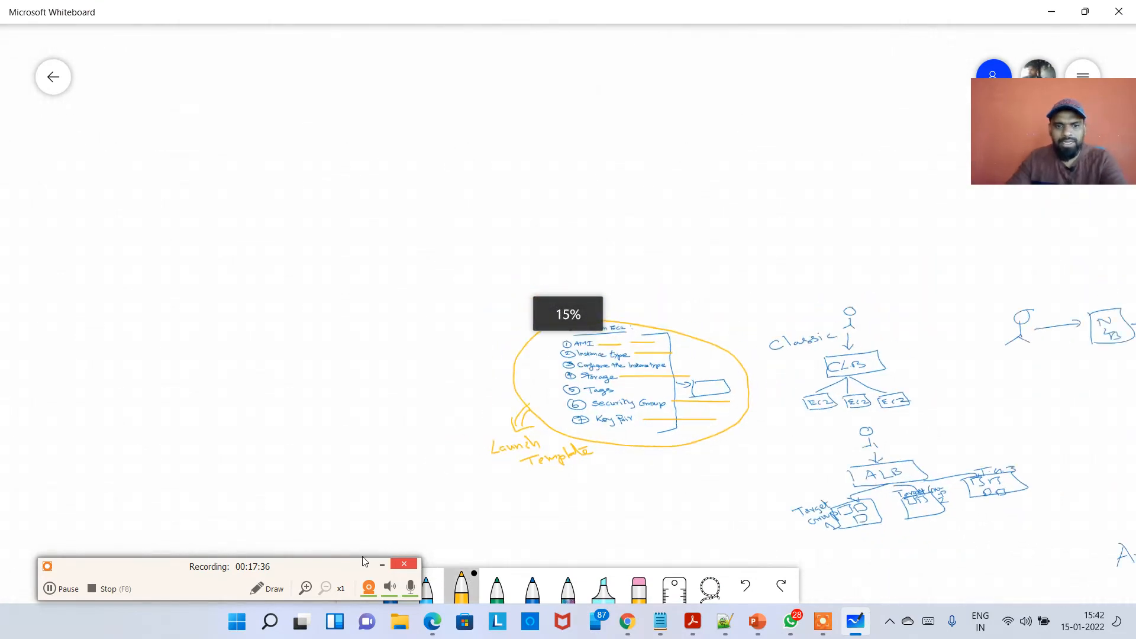
pyautogui.moveTo(294, 590); pyautogui.dragTo(443, 406)
pyautogui.click(356, 586)
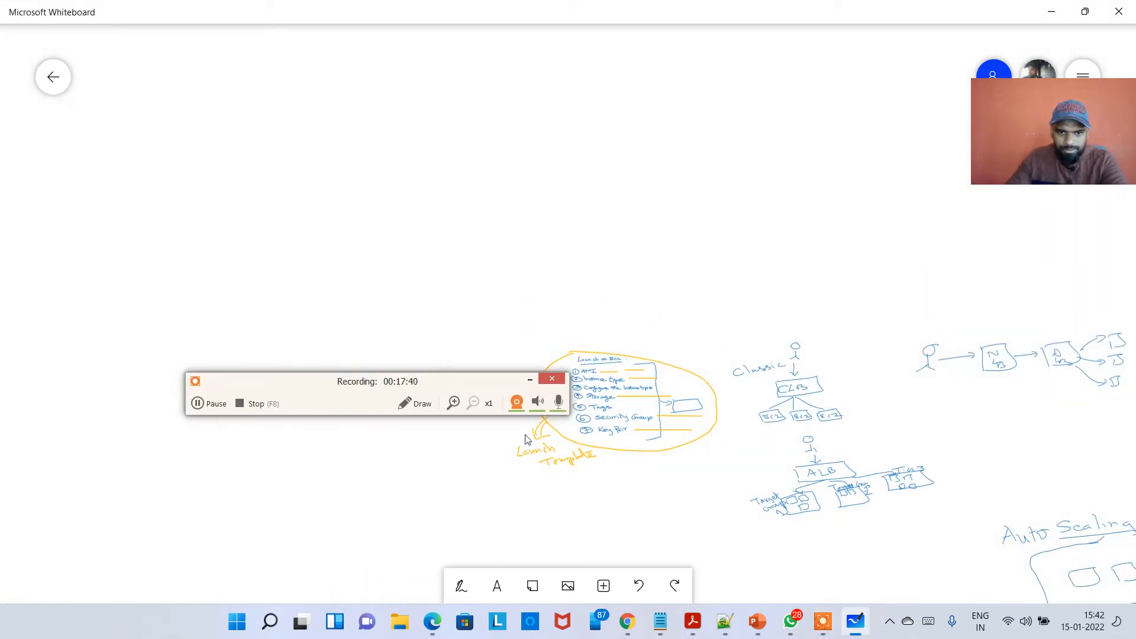
pyautogui.scroll(2, 467, 462)
pyautogui.scroll(2, 478, 465)
pyautogui.moveTo(553, 481); pyautogui.dragTo(751, 588)
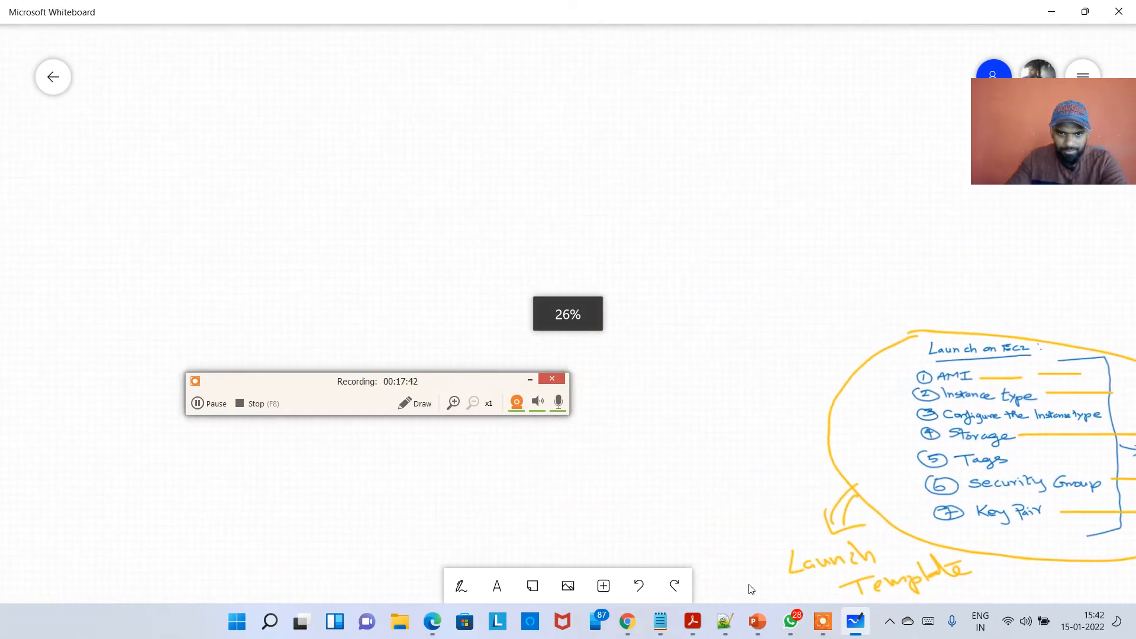
pyautogui.click(459, 585)
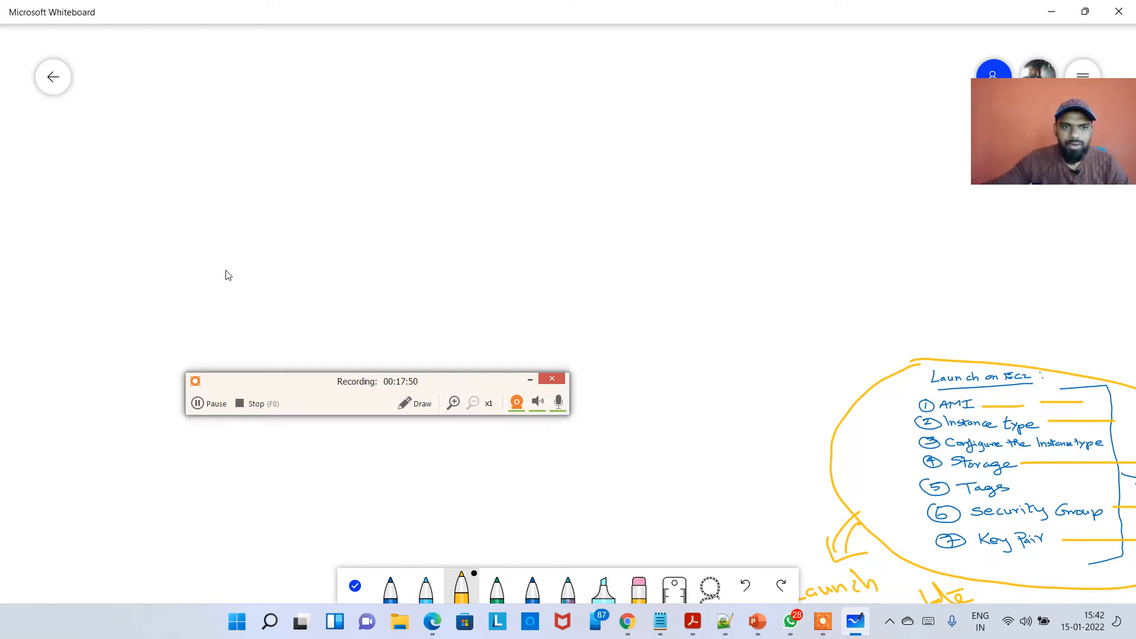
pyautogui.moveTo(258, 300)
pyautogui.mouseDown()
pyautogui.moveTo(274, 272)
pyautogui.moveTo(279, 297)
pyautogui.moveTo(388, 281)
pyautogui.moveTo(476, 287)
pyautogui.moveTo(484, 312)
pyautogui.moveTo(550, 282)
pyautogui.moveTo(608, 287)
pyautogui.moveTo(657, 272)
pyautogui.mouseUp()
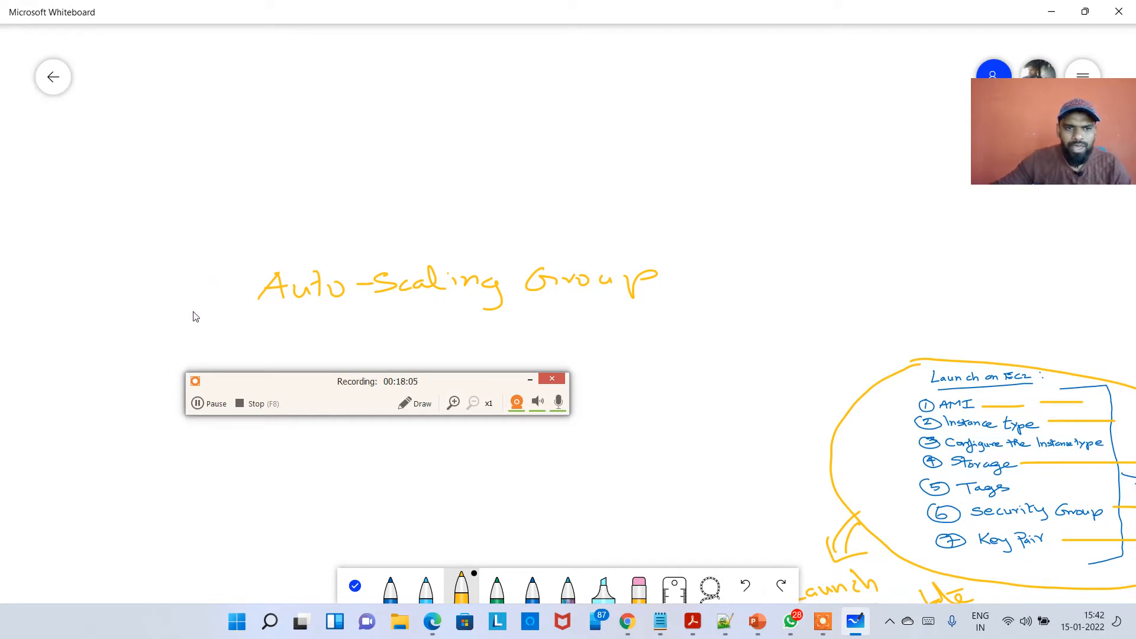
# Draw a long yellow box beneath the Auto-Scaling Group heading.
pyautogui.moveTo(189, 311)
pyautogui.mouseDown()
pyautogui.moveTo(690, 272)
pyautogui.moveTo(755, 274)
pyautogui.moveTo(786, 324)
pyautogui.moveTo(660, 351)
pyautogui.moveTo(173, 387)
pyautogui.mouseUp()
pyautogui.moveTo(165, 329); pyautogui.dragTo(203, 315)
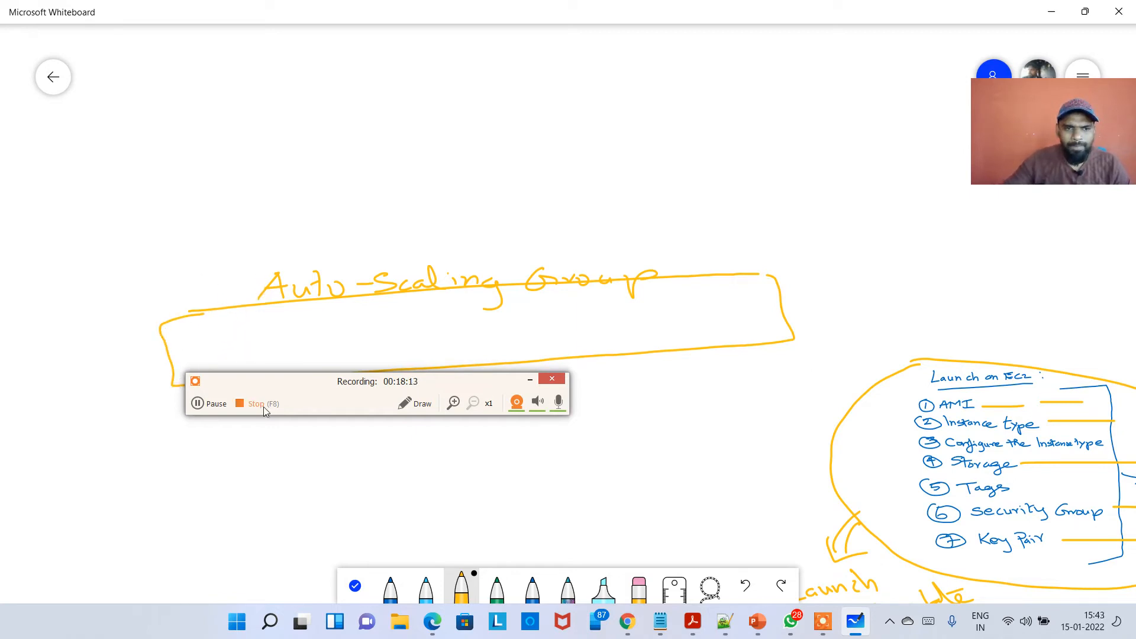
pyautogui.click(284, 375)
pyautogui.moveTo(289, 380); pyautogui.dragTo(444, 59)
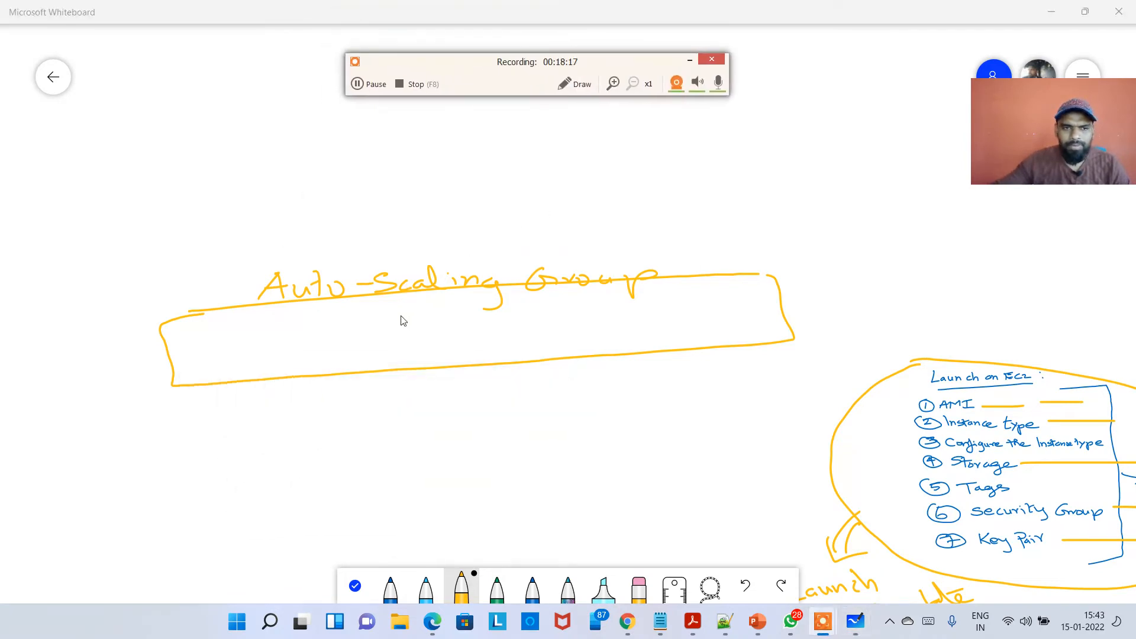
# Draw two boxes labelled EC2 inside the Auto-Scaling Group box.
pyautogui.moveTo(201, 342)
pyautogui.mouseDown()
pyautogui.moveTo(202, 362)
pyautogui.moveTo(216, 341)
pyautogui.moveTo(214, 352)
pyautogui.mouseUp()
pyautogui.moveTo(203, 361); pyautogui.dragTo(225, 355)
pyautogui.moveTo(232, 343)
pyautogui.mouseDown()
pyautogui.moveTo(247, 353)
pyautogui.moveTo(204, 369)
pyautogui.moveTo(269, 349)
pyautogui.moveTo(215, 365)
pyautogui.mouseUp()
pyautogui.moveTo(279, 340)
pyautogui.mouseDown()
pyautogui.moveTo(286, 349)
pyautogui.moveTo(298, 336)
pyautogui.mouseUp()
pyautogui.moveTo(290, 345); pyautogui.dragTo(300, 343)
pyautogui.moveTo(293, 354)
pyautogui.mouseDown()
pyautogui.moveTo(355, 341)
pyautogui.moveTo(298, 361)
pyautogui.mouseUp()
pyautogui.moveTo(282, 329)
pyautogui.mouseDown()
pyautogui.moveTo(302, 324)
pyautogui.moveTo(368, 356)
pyautogui.moveTo(336, 365)
pyautogui.mouseUp()
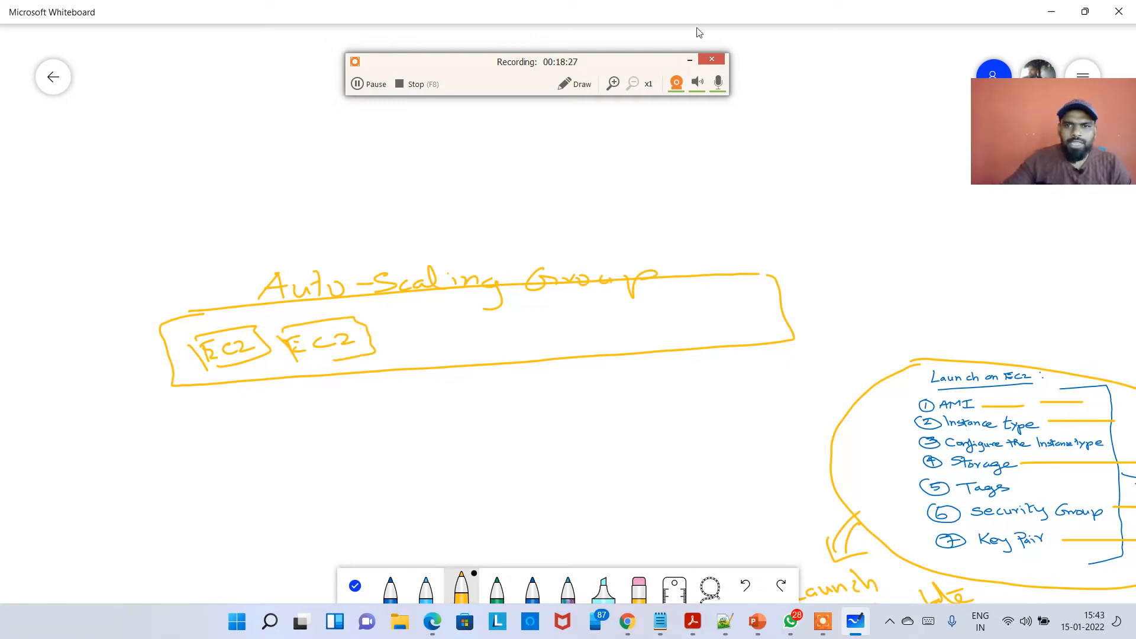
# Draw a yellow brace under the first EC2 box and label it "min capacity" in blue handwriting.
pyautogui.moveTo(886, 17); pyautogui.dragTo(775, 59)
pyautogui.doubleClick(775, 59)
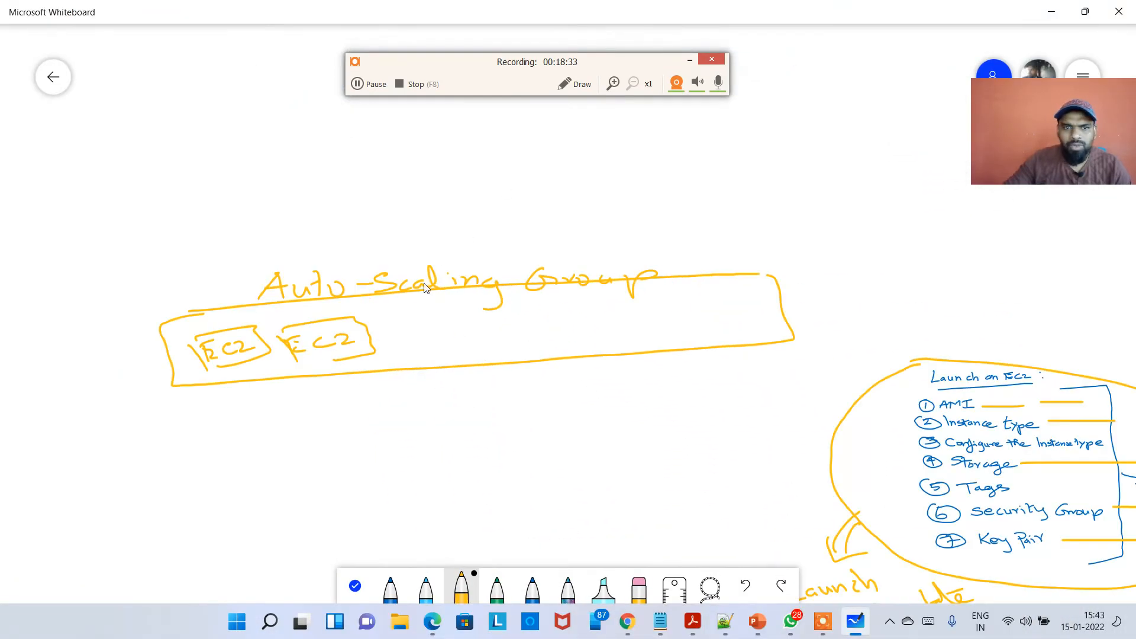
pyautogui.moveTo(334, 10); pyautogui.dragTo(573, 434)
pyautogui.click(275, 316)
pyautogui.moveTo(265, 318); pyautogui.dragTo(228, 321)
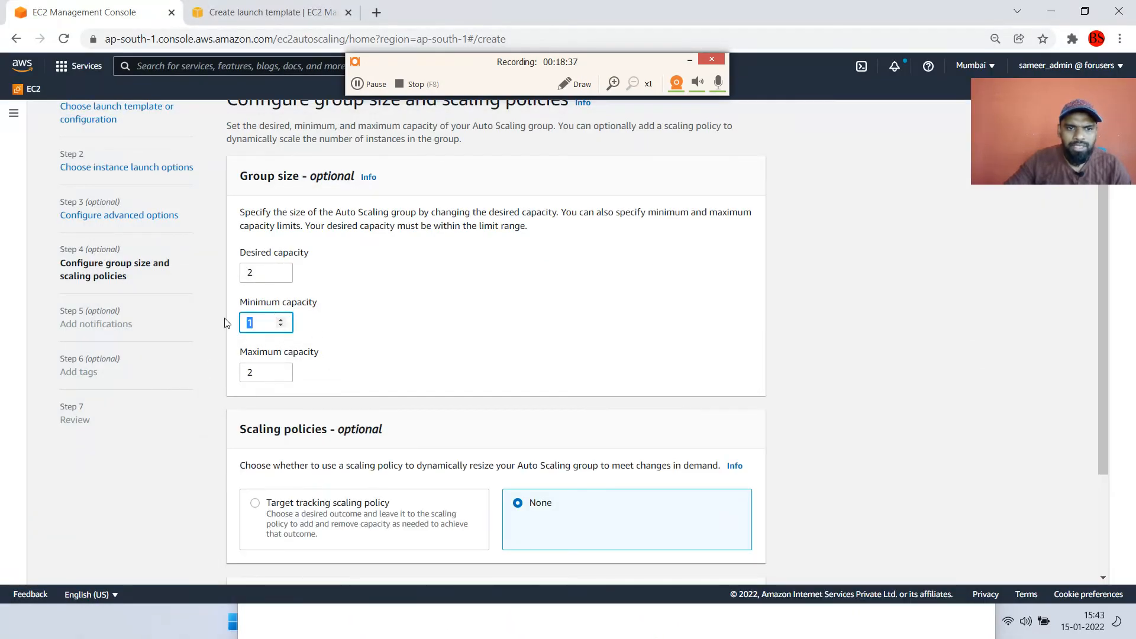
pyautogui.hotkey('alt', 'Tab')
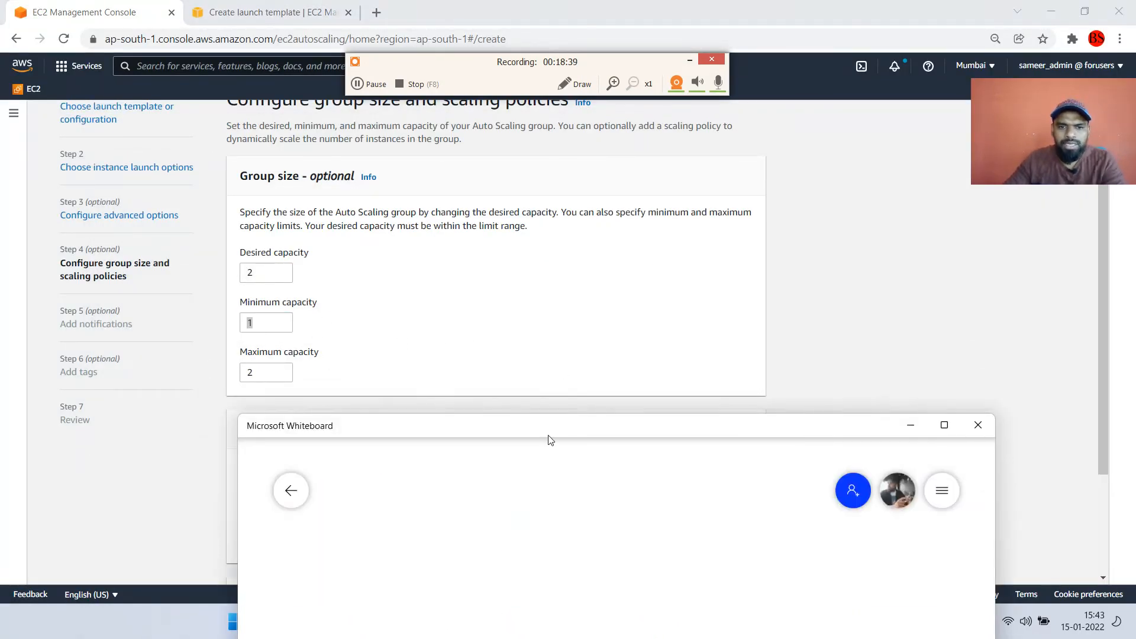
pyautogui.moveTo(548, 436)
pyautogui.mouseDown()
pyautogui.moveTo(538, 205)
pyautogui.moveTo(579, 78)
pyautogui.mouseUp()
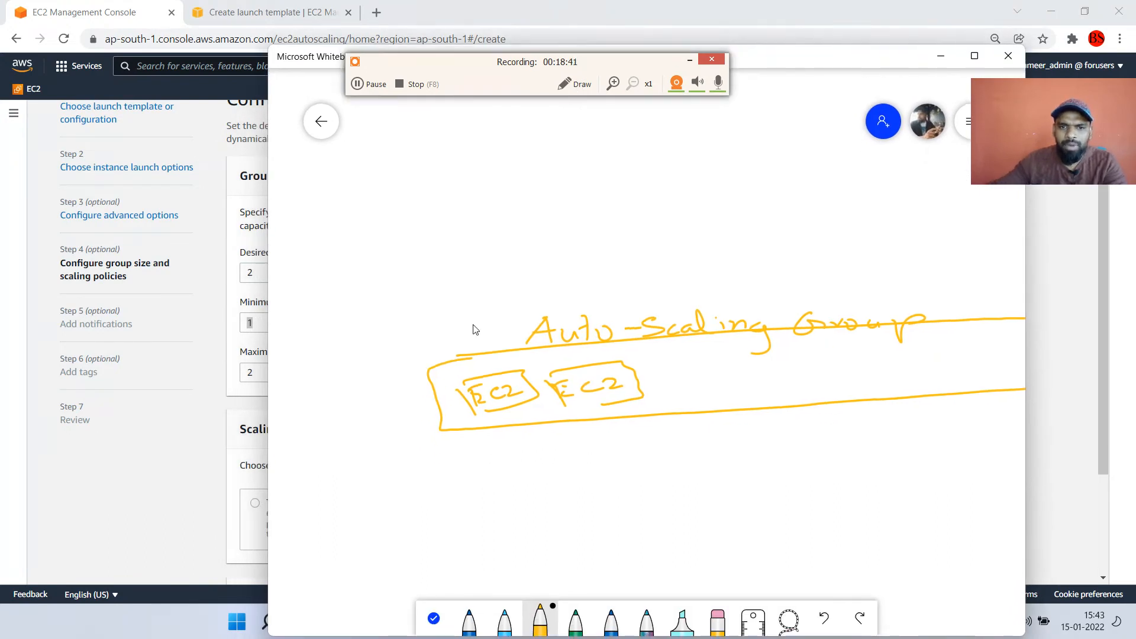
pyautogui.moveTo(462, 437)
pyautogui.mouseDown()
pyautogui.moveTo(527, 436)
pyautogui.moveTo(550, 417)
pyautogui.mouseUp()
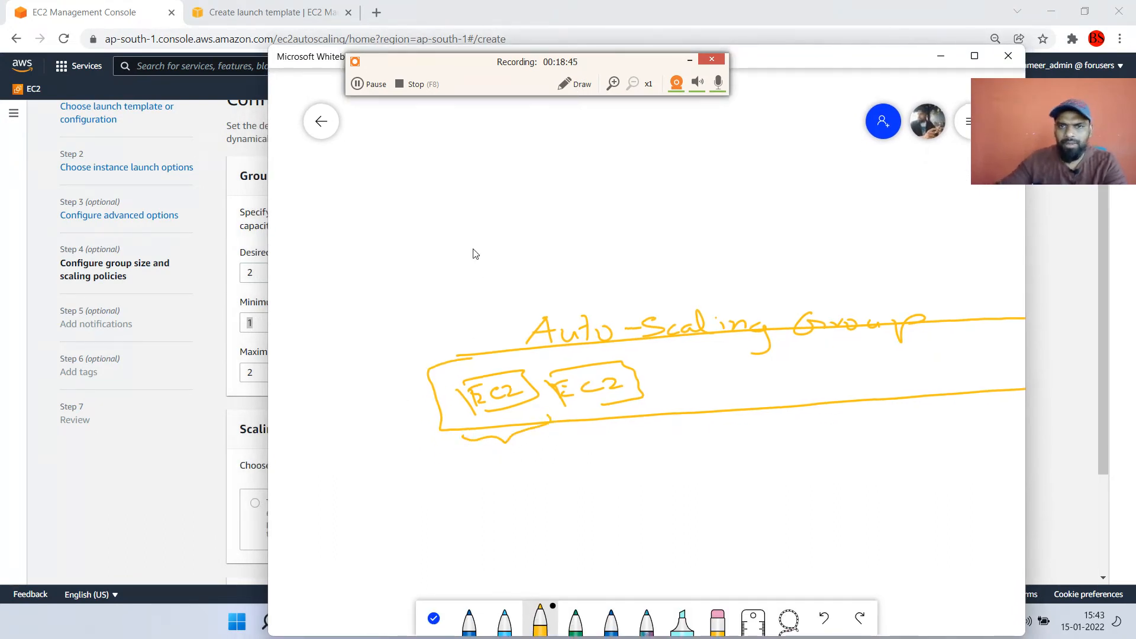
pyautogui.doubleClick(801, 59)
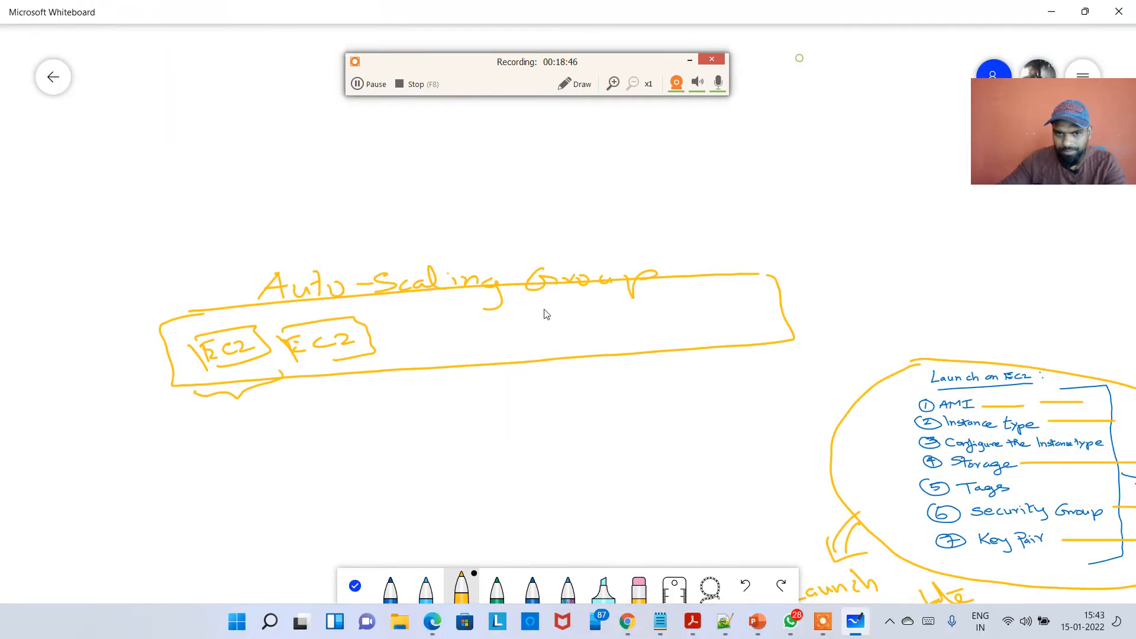
pyautogui.click(390, 599)
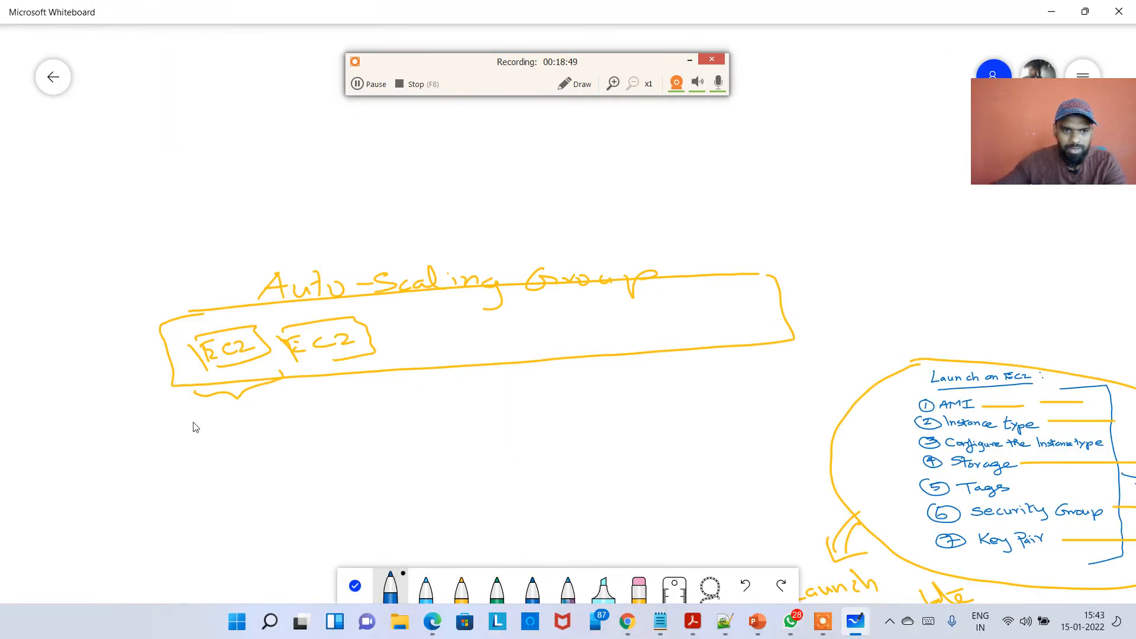
pyautogui.moveTo(194, 424); pyautogui.dragTo(258, 418)
pyautogui.moveTo(201, 448)
pyautogui.mouseDown()
pyautogui.moveTo(237, 456)
pyautogui.moveTo(253, 438)
pyautogui.moveTo(276, 450)
pyautogui.moveTo(291, 432)
pyautogui.moveTo(311, 453)
pyautogui.moveTo(303, 438)
pyautogui.mouseUp()
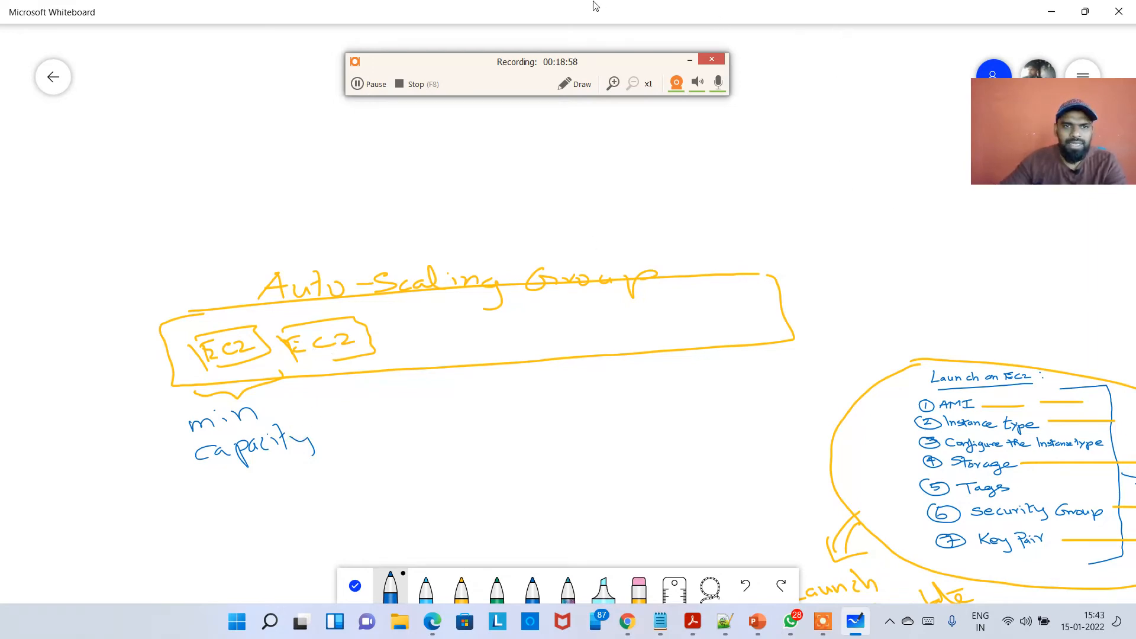
# Draw a blue arrow from the group box up to a handwritten label "Desired Capacity/Actual size" above the heading.
pyautogui.moveTo(584, 16); pyautogui.dragTo(799, 394)
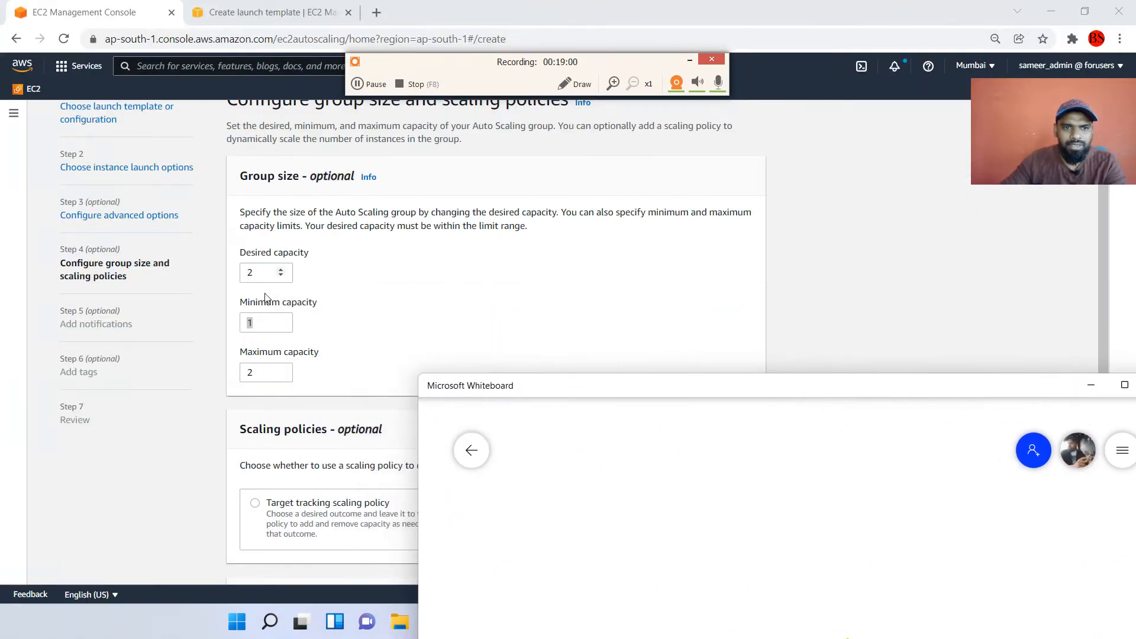
pyautogui.click(261, 272)
pyautogui.doubleClick(249, 272)
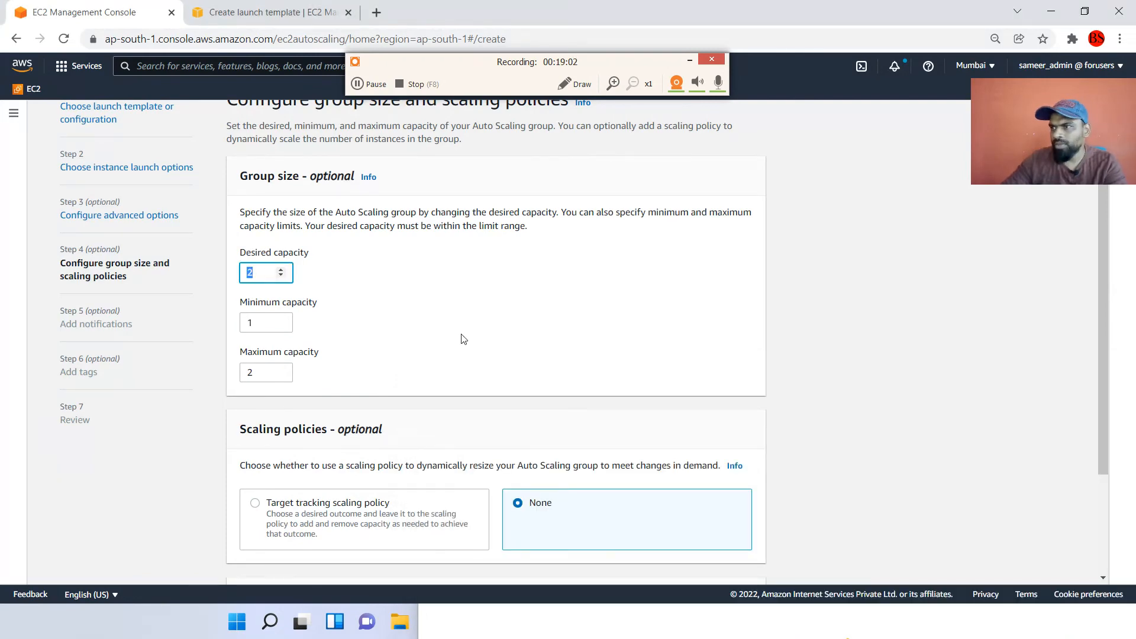
pyautogui.hotkey('alt', 'Tab')
pyautogui.moveTo(703, 388); pyautogui.dragTo(602, 134)
pyautogui.doubleClick(602, 135)
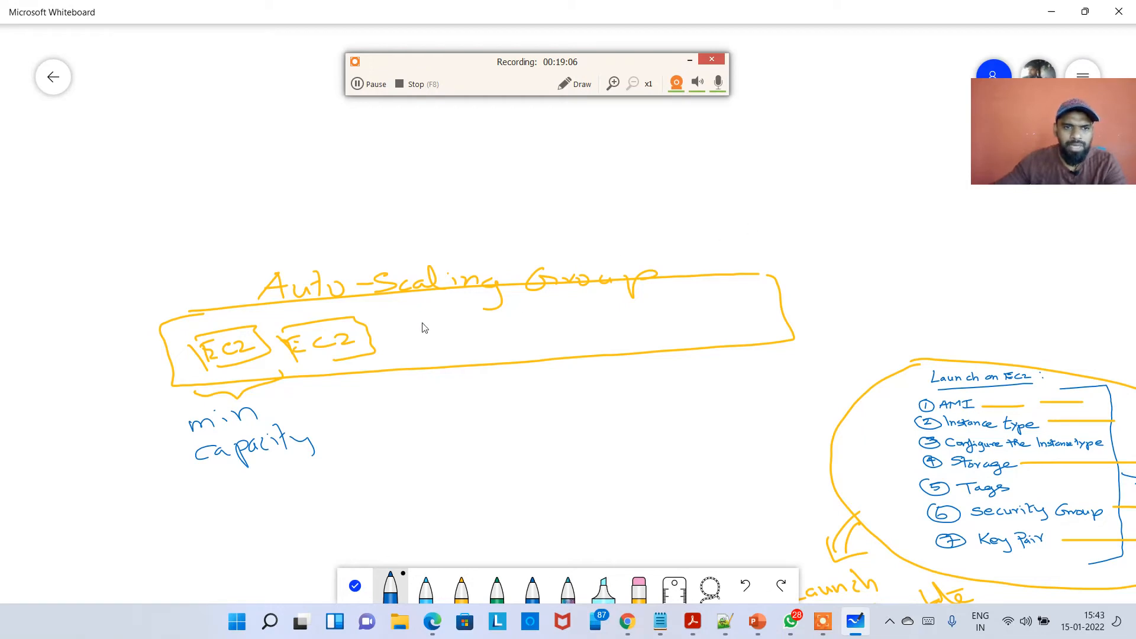
pyautogui.moveTo(183, 319)
pyautogui.mouseDown()
pyautogui.moveTo(185, 298)
pyautogui.moveTo(257, 287)
pyautogui.moveTo(261, 245)
pyautogui.moveTo(275, 253)
pyautogui.mouseUp()
pyautogui.moveTo(195, 216); pyautogui.dragTo(224, 207)
pyautogui.moveTo(208, 215)
pyautogui.mouseDown()
pyautogui.moveTo(207, 229)
pyautogui.moveTo(358, 205)
pyautogui.moveTo(296, 243)
pyautogui.moveTo(338, 245)
pyautogui.moveTo(417, 213)
pyautogui.moveTo(407, 237)
pyautogui.moveTo(469, 182)
pyautogui.moveTo(468, 220)
pyautogui.moveTo(491, 230)
pyautogui.moveTo(519, 210)
pyautogui.moveTo(679, 199)
pyautogui.mouseUp()
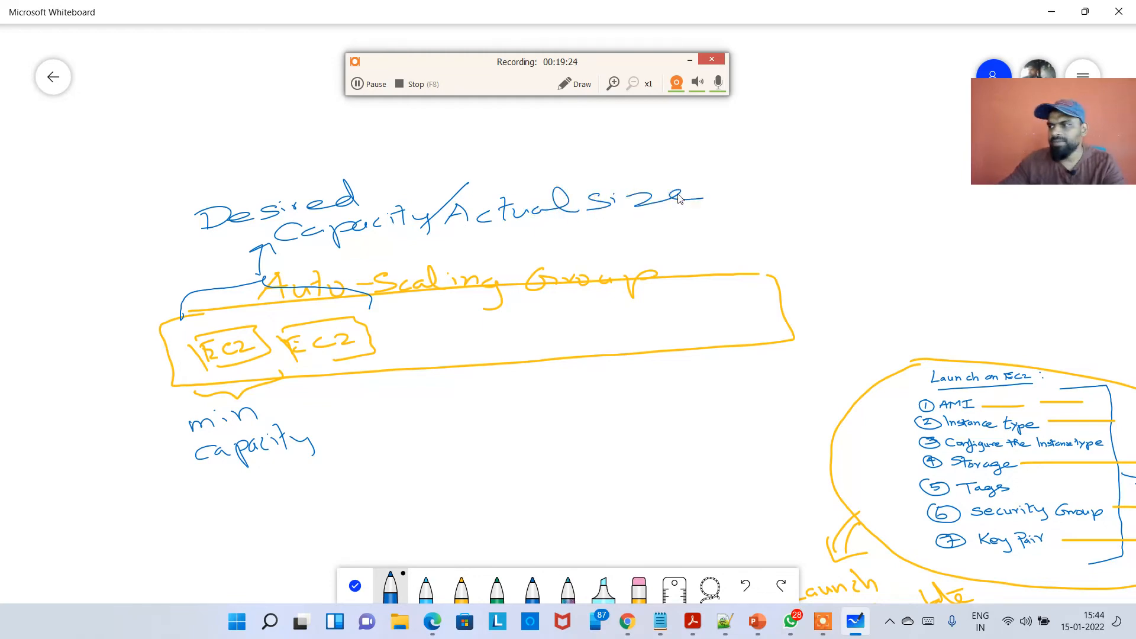
# Set the Auto Scaling group's maximum capacity to 6.
pyautogui.hotkey('alt', 'Tab')
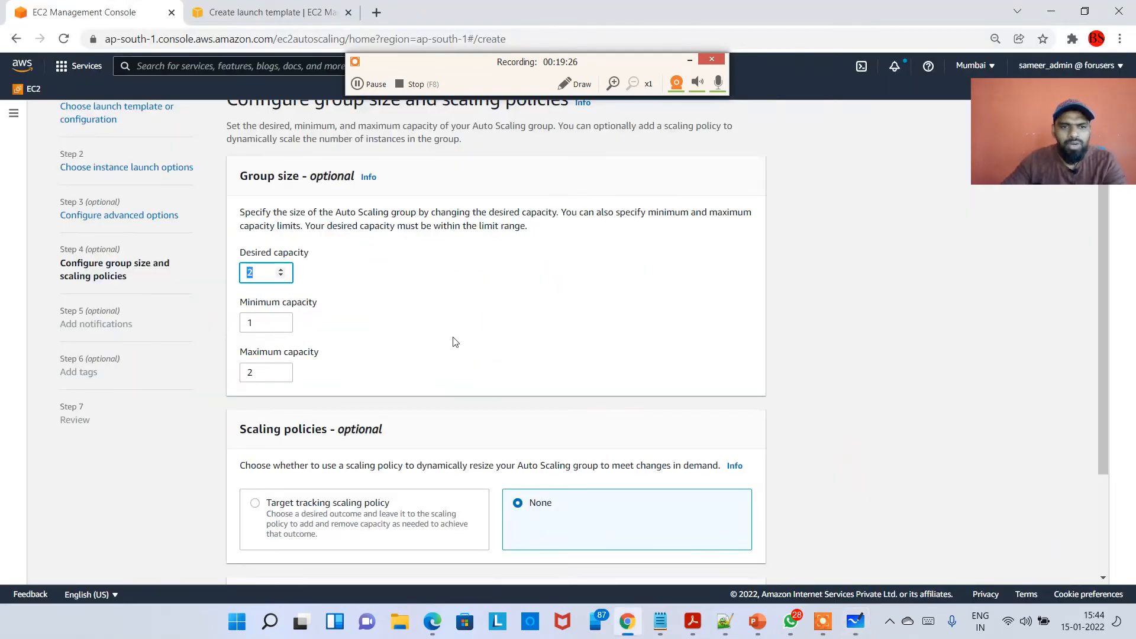
pyautogui.click(253, 371)
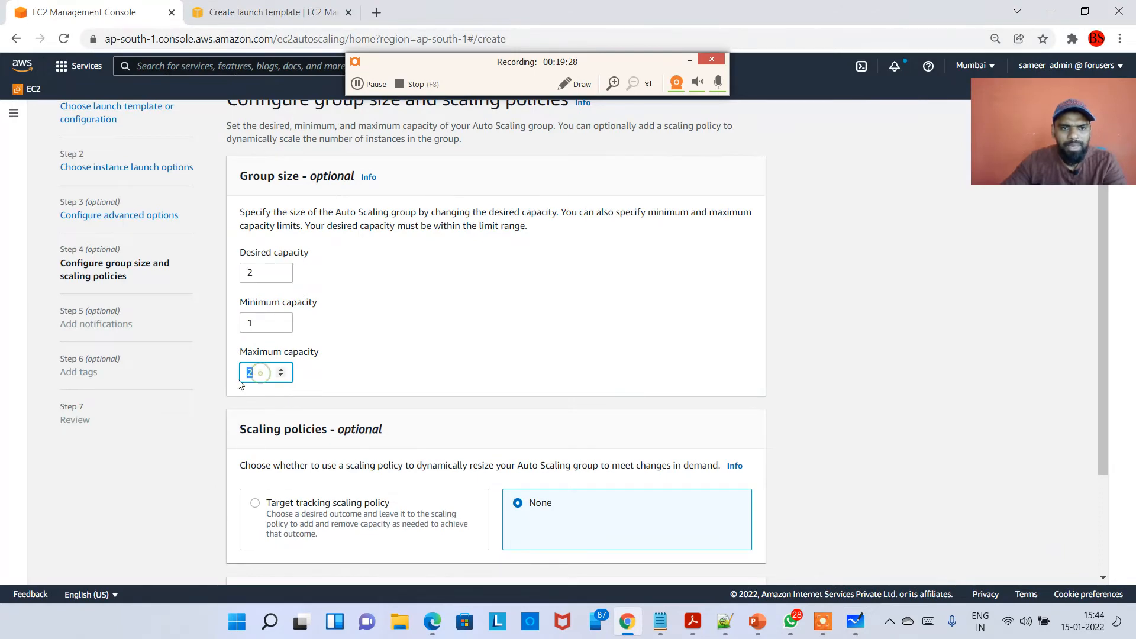
pyautogui.hotkey('alt', 'Tab')
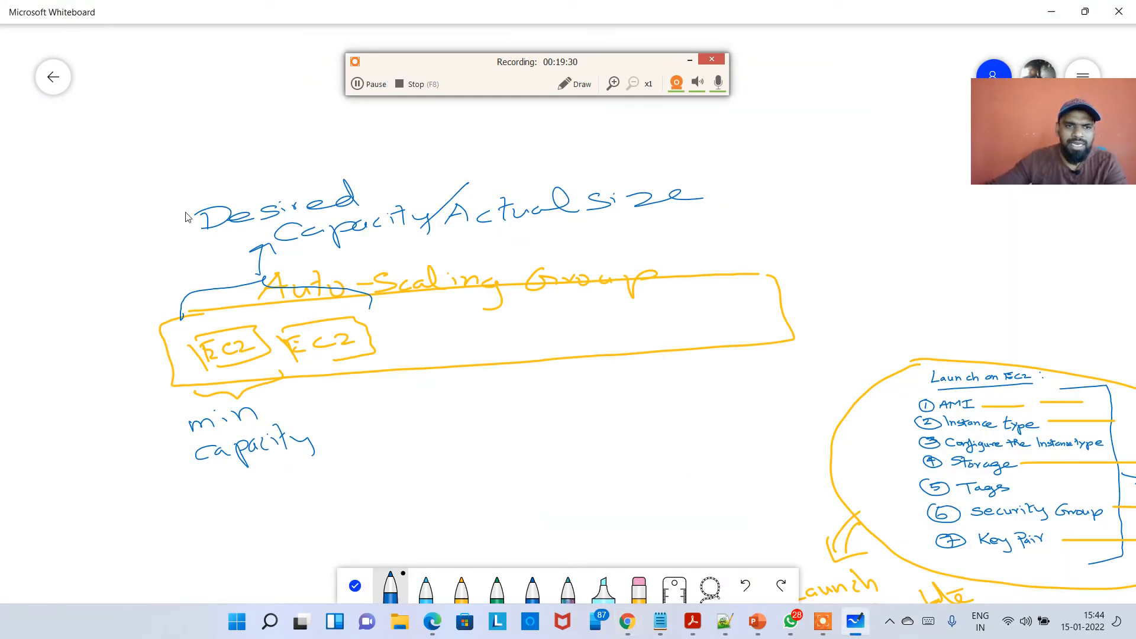
pyautogui.hotkey('alt', 'Tab')
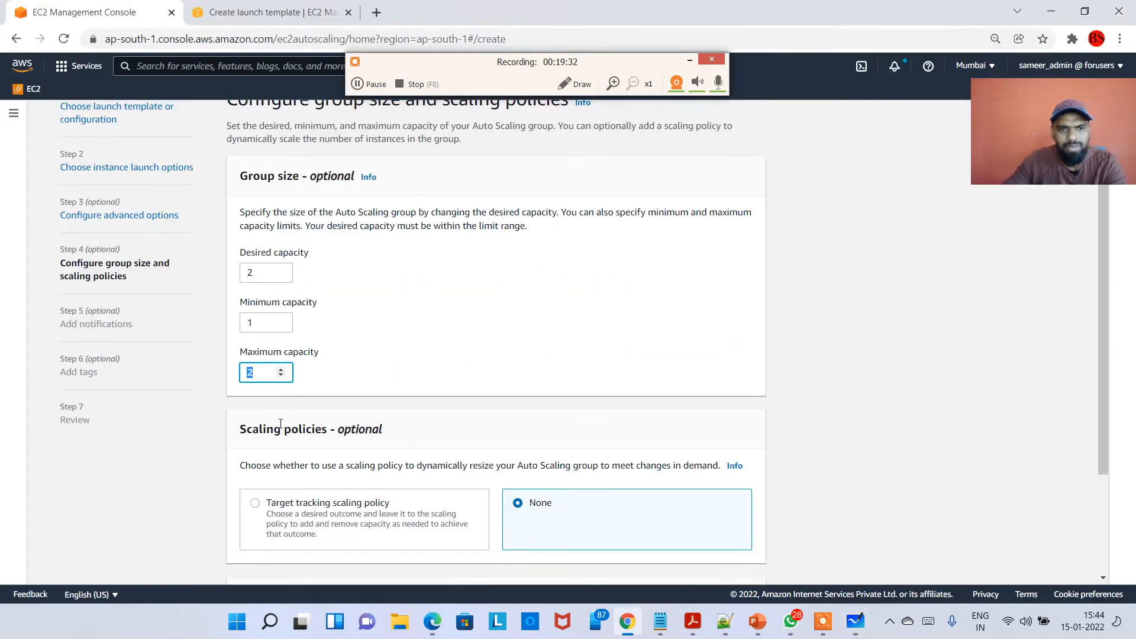
pyautogui.write('6')
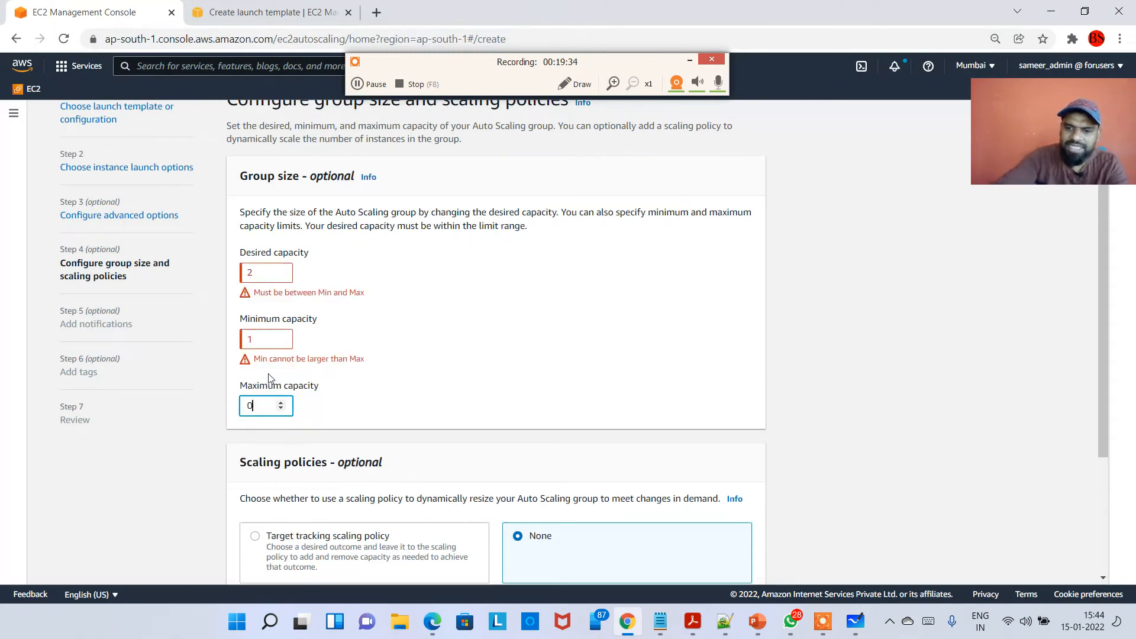
pyautogui.press('Tab')
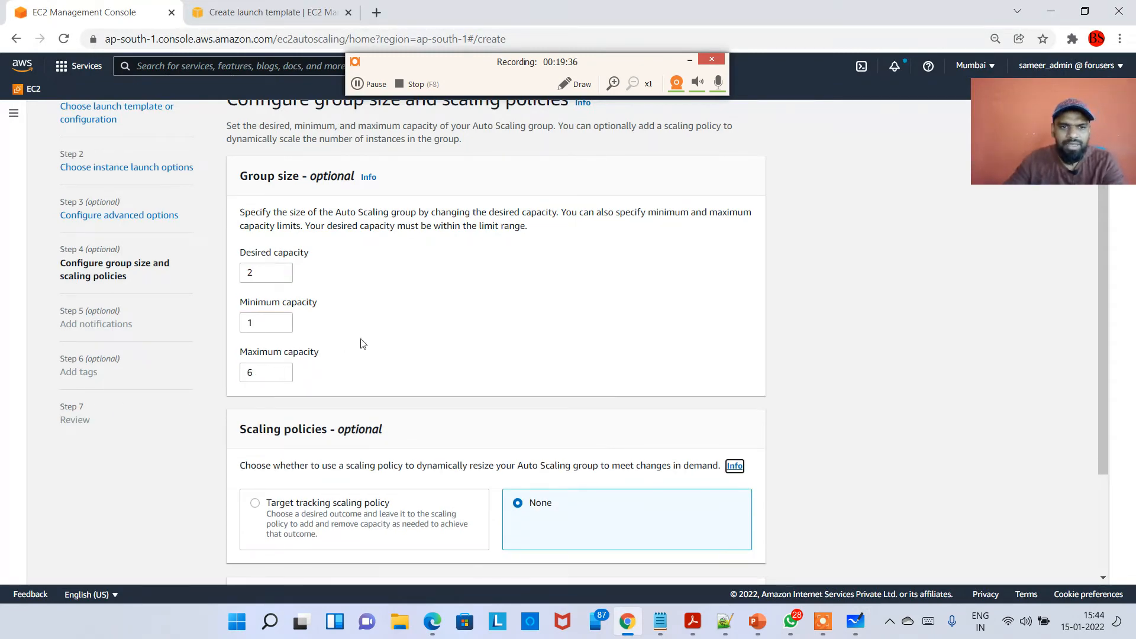
# Draw four more empty yellow instance boxes beside the two EC2 boxes inside the Auto-Scaling Group box.
pyautogui.hotkey('alt', 'Tab')
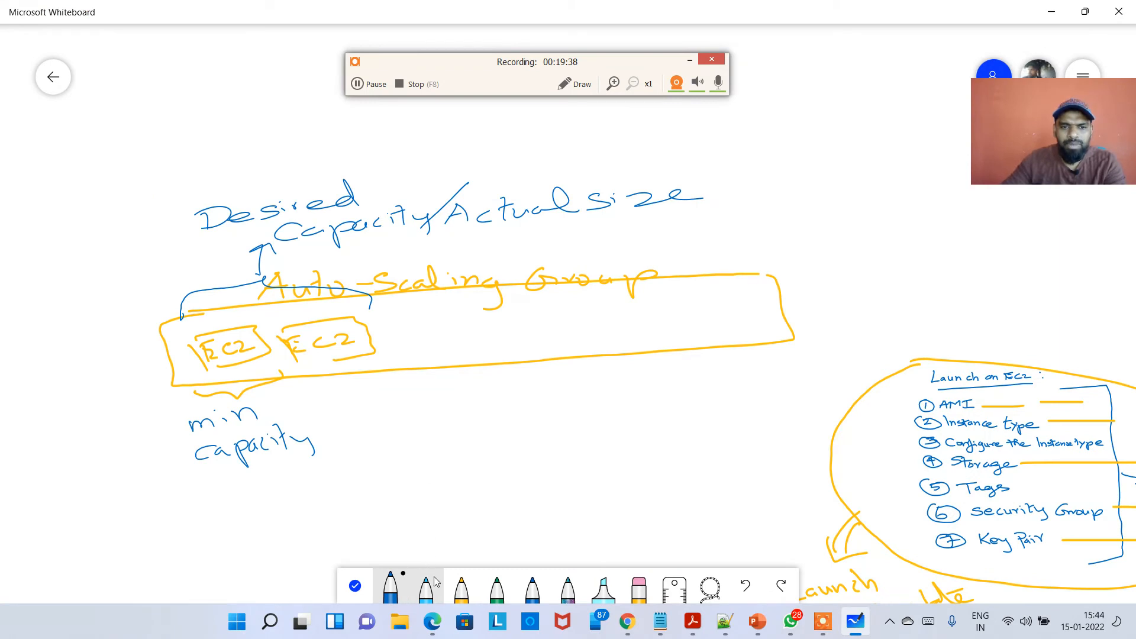
pyautogui.click(462, 587)
pyautogui.moveTo(401, 318)
pyautogui.mouseDown()
pyautogui.moveTo(401, 353)
pyautogui.moveTo(432, 353)
pyautogui.moveTo(416, 352)
pyautogui.mouseUp()
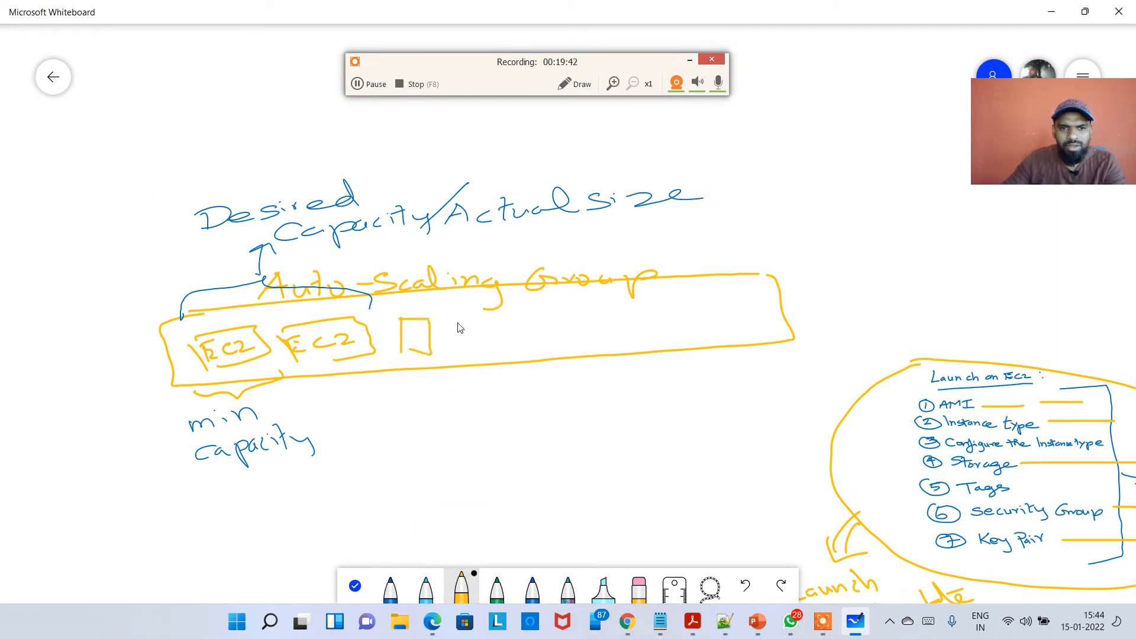
pyautogui.moveTo(457, 317)
pyautogui.mouseDown()
pyautogui.moveTo(457, 352)
pyautogui.moveTo(508, 361)
pyautogui.mouseUp()
pyautogui.moveTo(537, 310)
pyautogui.mouseDown()
pyautogui.moveTo(537, 344)
pyautogui.moveTo(596, 317)
pyautogui.moveTo(568, 345)
pyautogui.mouseUp()
pyautogui.moveTo(616, 307)
pyautogui.mouseDown()
pyautogui.moveTo(616, 330)
pyautogui.moveTo(679, 304)
pyautogui.moveTo(627, 338)
pyautogui.mouseUp()
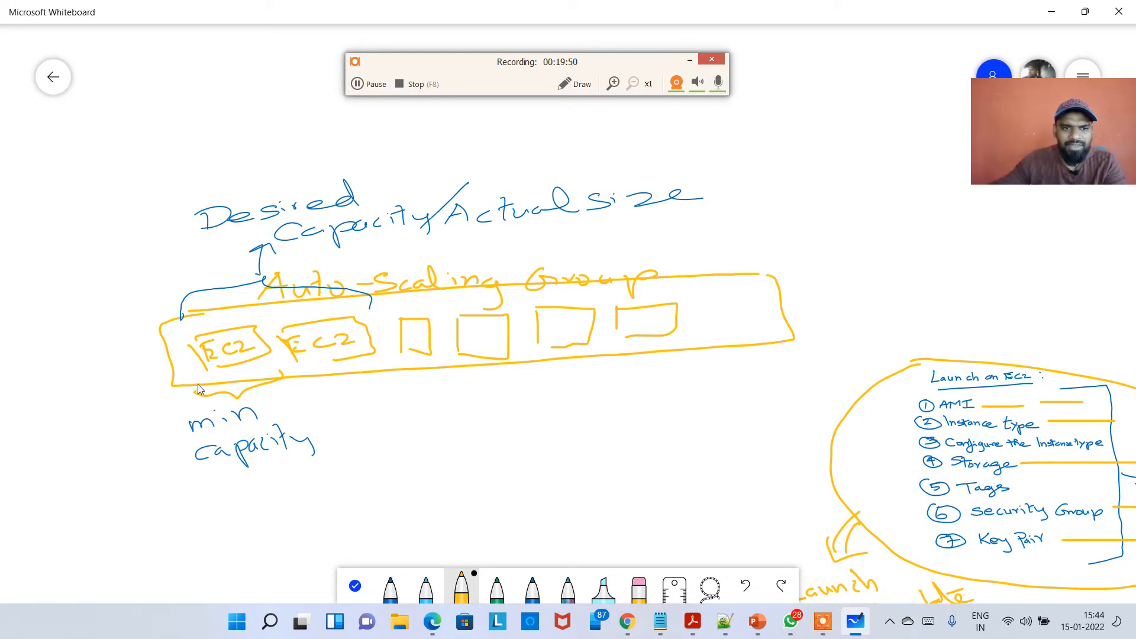
# Bracket the whole row of boxes with a yellow brace labelled "max capacity" and add trailing dots after the boxes.
pyautogui.moveTo(198, 389)
pyautogui.mouseDown()
pyautogui.moveTo(500, 401)
pyautogui.moveTo(677, 350)
pyautogui.mouseUp()
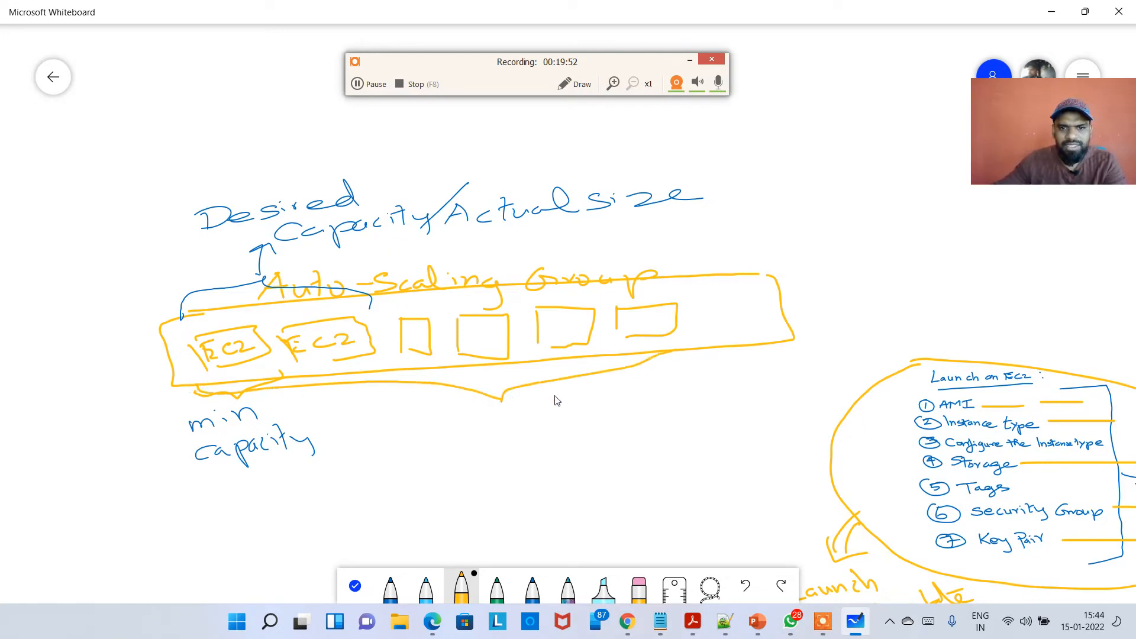
pyautogui.moveTo(471, 443)
pyautogui.mouseDown()
pyautogui.moveTo(544, 429)
pyautogui.moveTo(535, 467)
pyautogui.moveTo(558, 456)
pyautogui.moveTo(587, 464)
pyautogui.moveTo(616, 447)
pyautogui.moveTo(656, 468)
pyautogui.mouseUp()
pyautogui.click(760, 333)
pyautogui.click(775, 335)
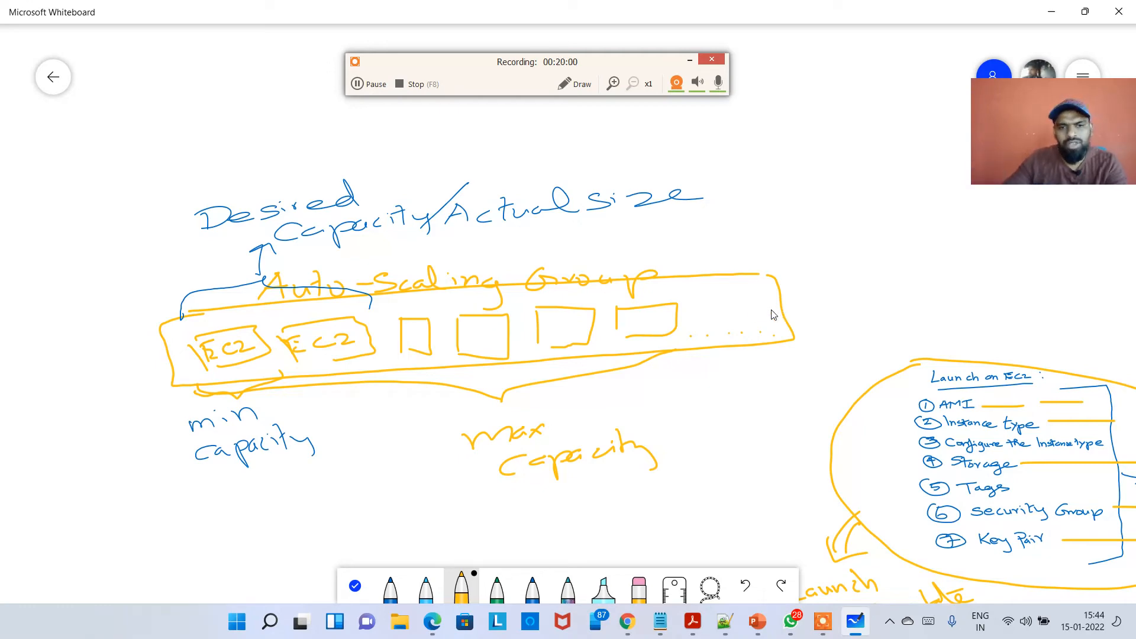
# Highlight the desired, minimum and maximum capacity labels in the group size form.
pyautogui.hotkey('alt', 'Tab')
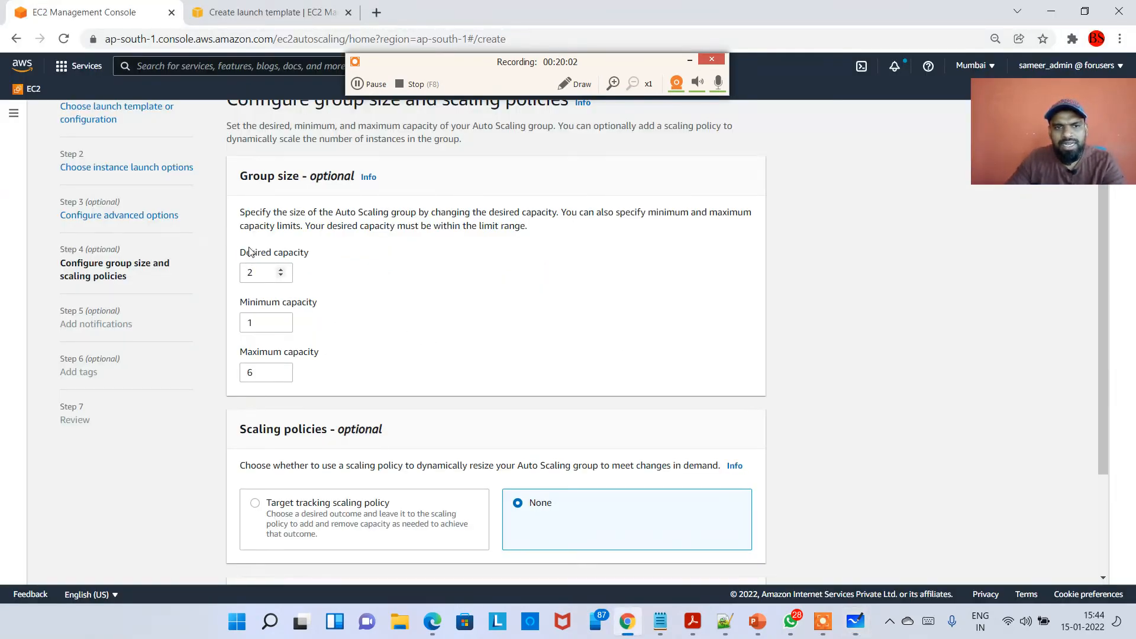
pyautogui.moveTo(242, 252); pyautogui.dragTo(347, 263)
pyautogui.moveTo(266, 302); pyautogui.dragTo(330, 308)
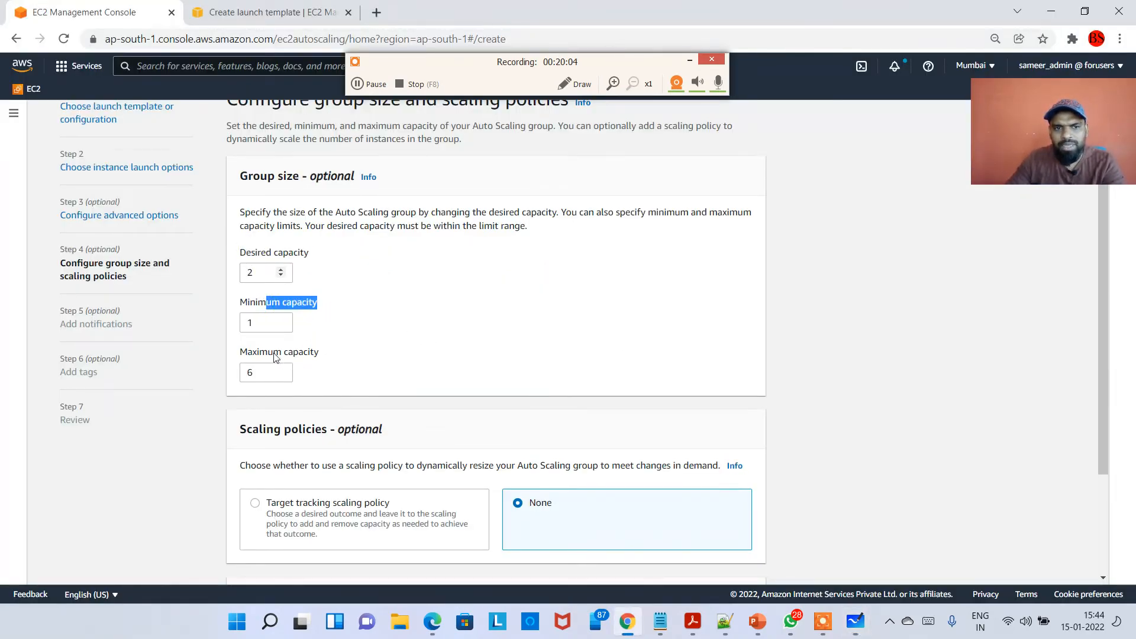
pyautogui.moveTo(268, 352); pyautogui.dragTo(278, 374)
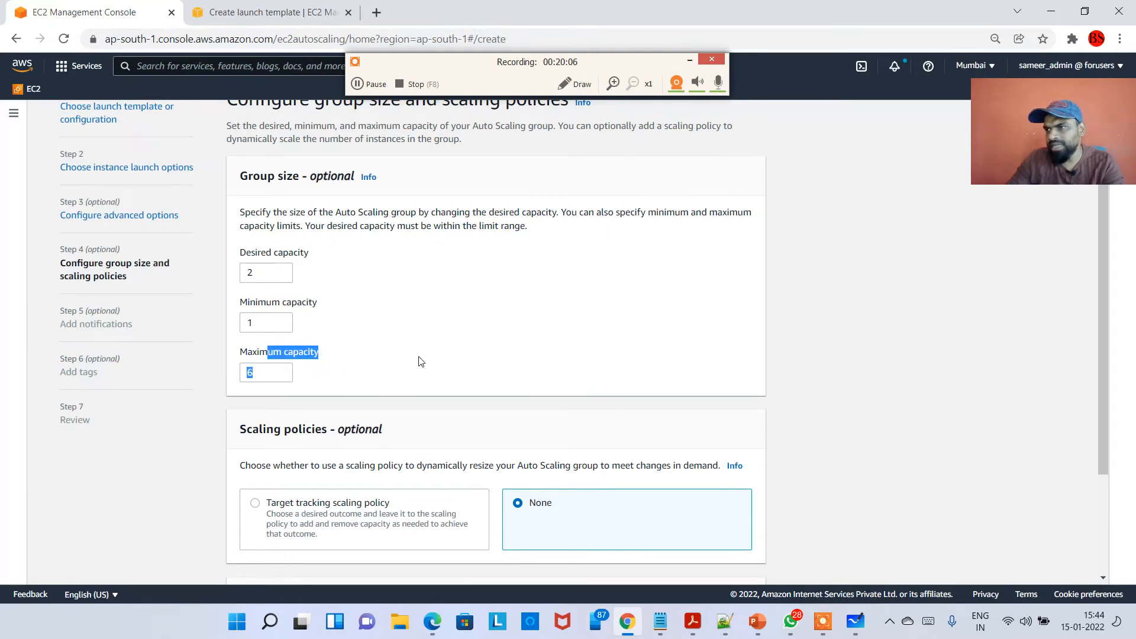
pyautogui.hotkey('alt', 'Tab')
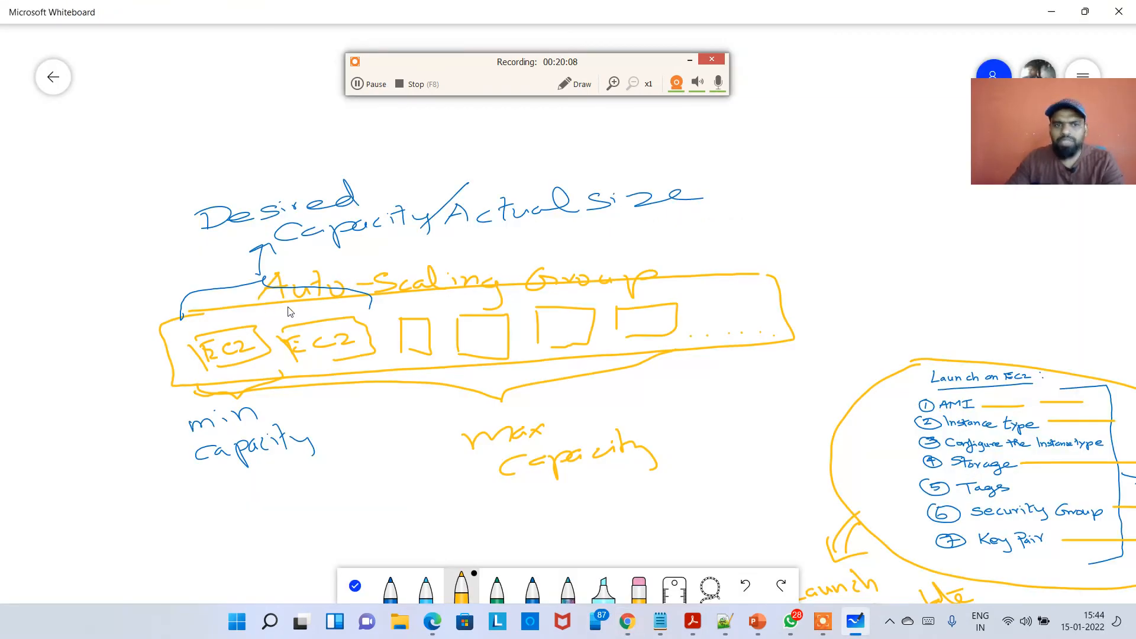
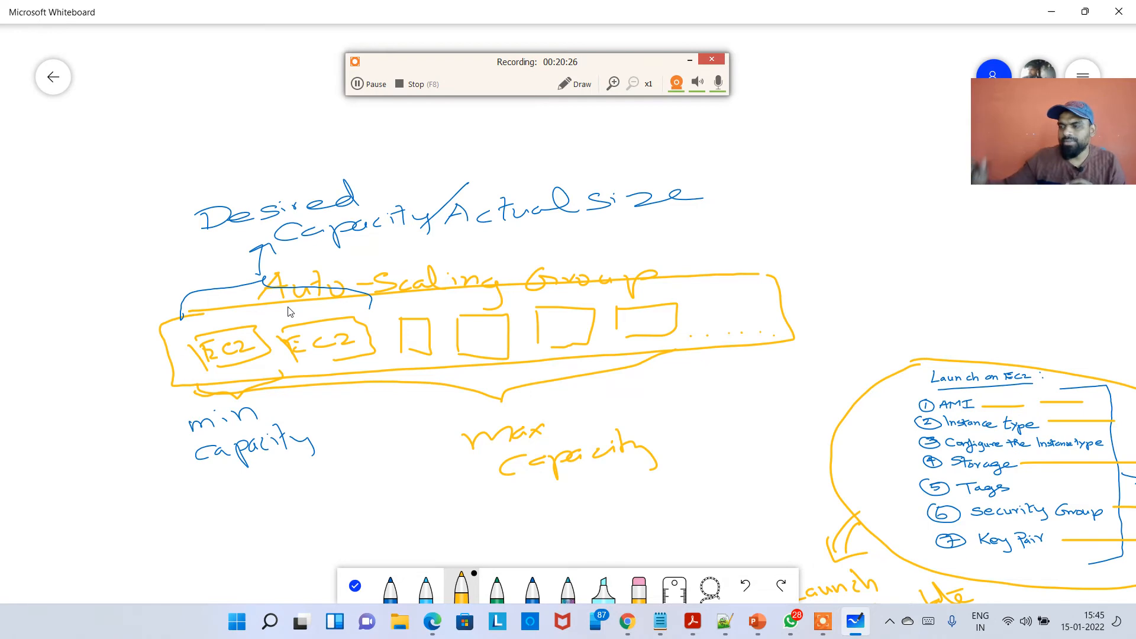
# Return to the browser and set the Auto Scaling group's maximum capacity to 2.
pyautogui.click(1051, 12)
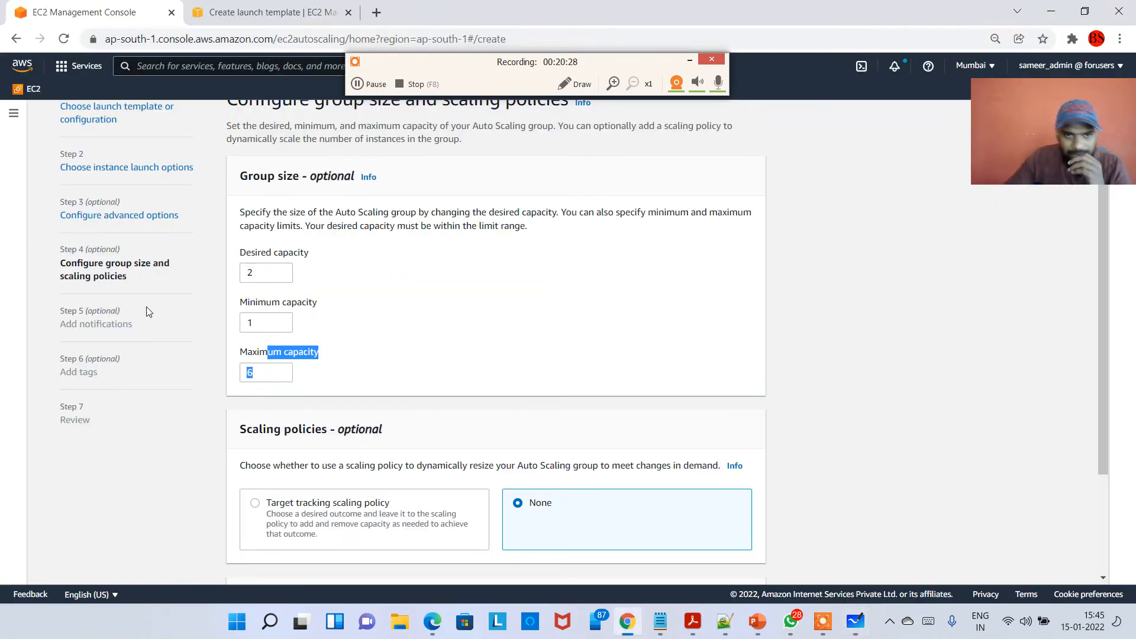
pyautogui.doubleClick(262, 374)
pyautogui.write('2')
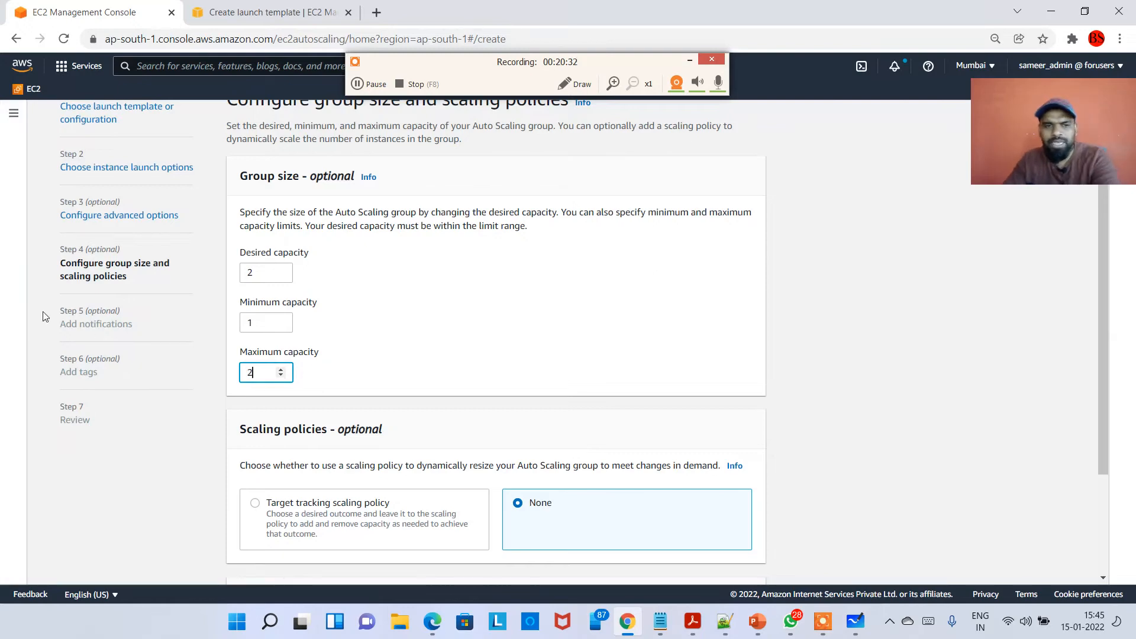
pyautogui.click(444, 340)
pyautogui.scroll(-3, 406, 332)
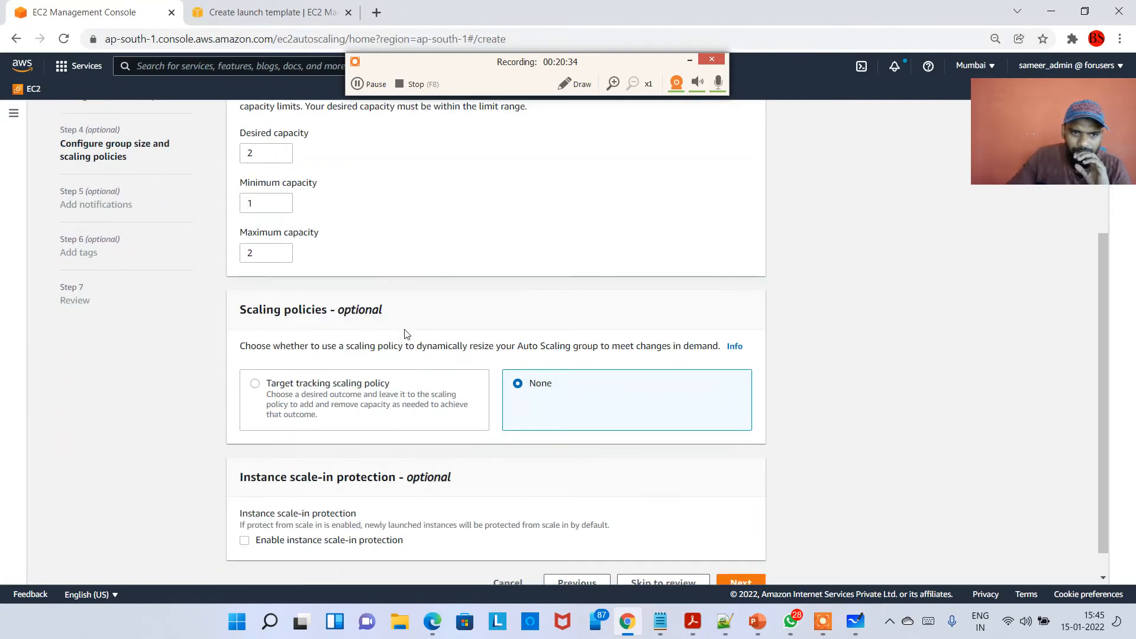
pyautogui.scroll(3, 264, 305)
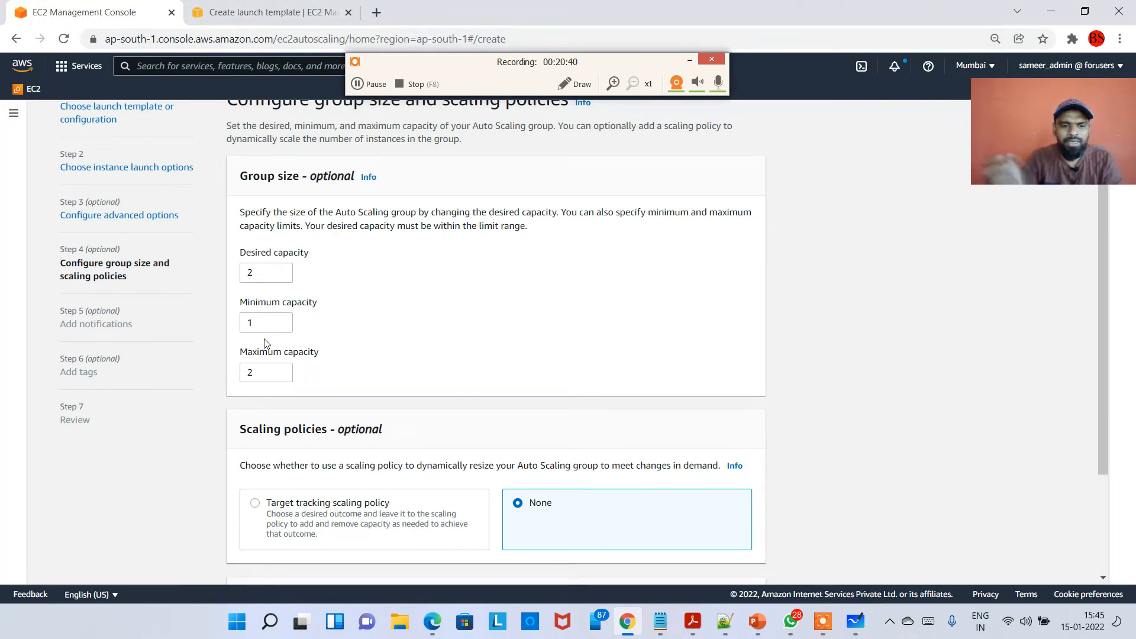
# Open Snipping Tool and capture a screenshot of the Group size section.
pyautogui.press('super')
pyautogui.write('snip')
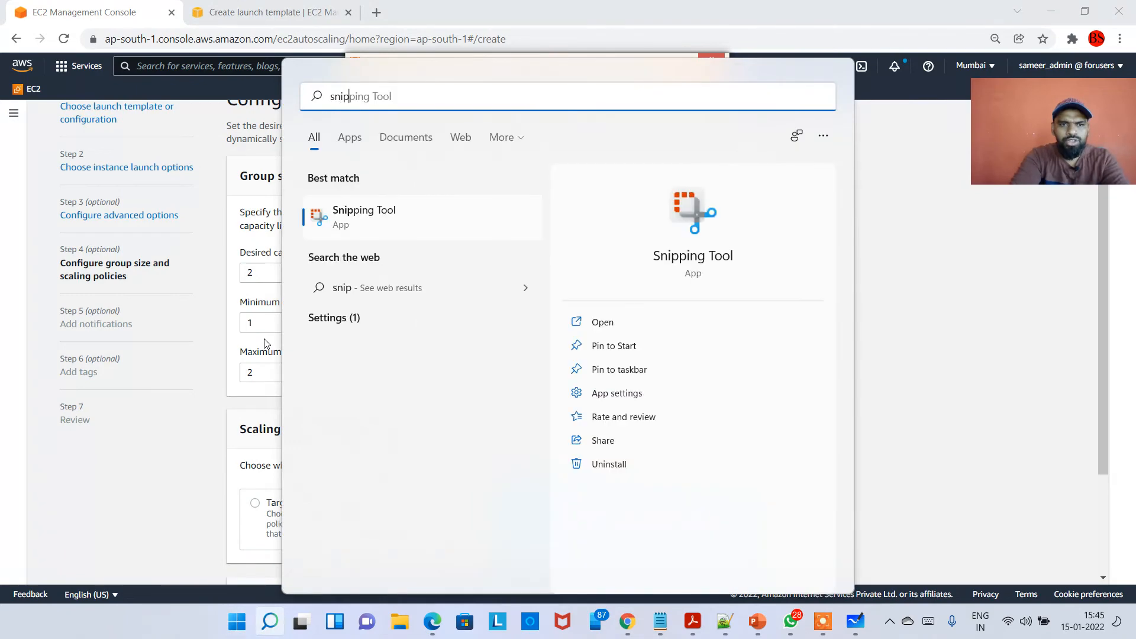
pyautogui.press('Return')
pyautogui.click(283, 56)
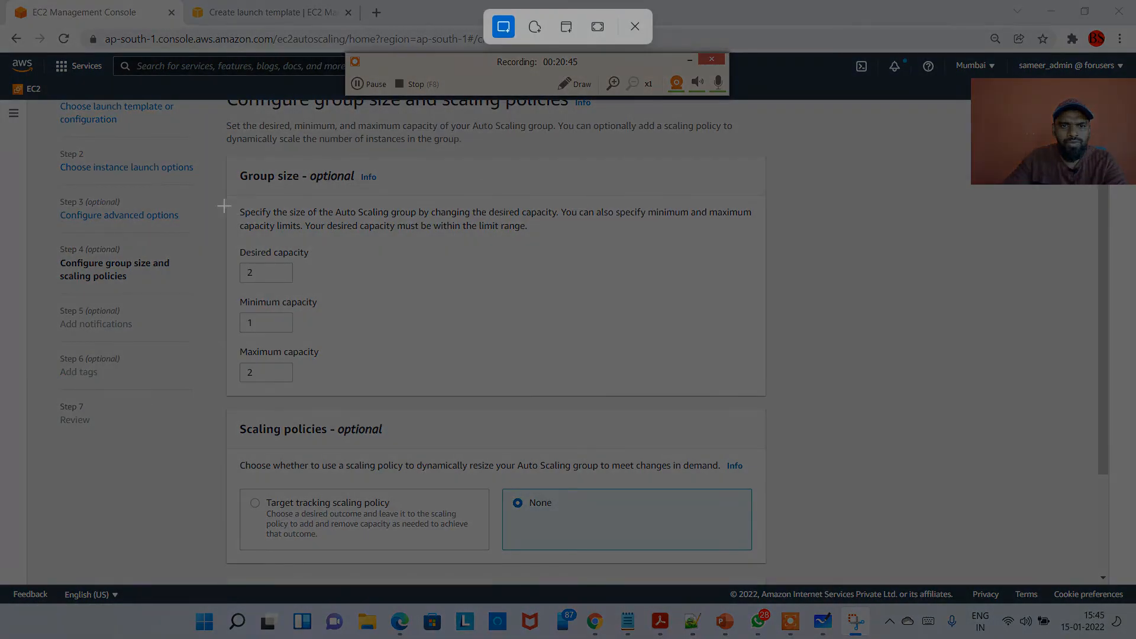
pyautogui.moveTo(213, 159); pyautogui.dragTo(868, 419)
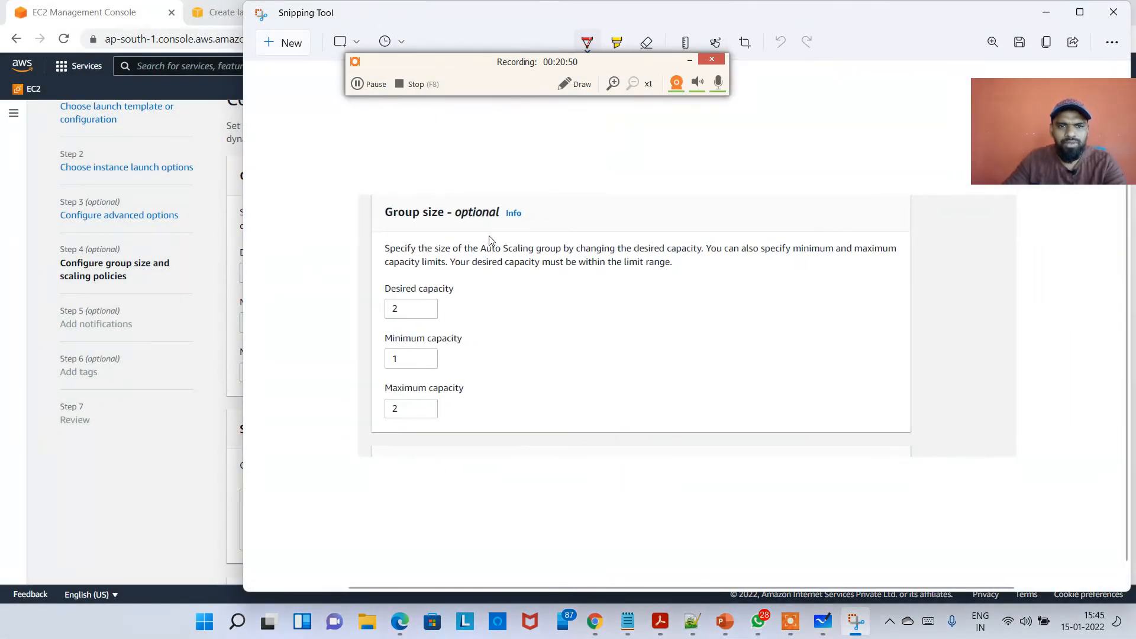
# Back in the console, move past the notifications and tags steps and create the Auto Scaling group from the review page.
pyautogui.hotkey('alt', 'Tab')
pyautogui.scroll(-3, 520, 392)
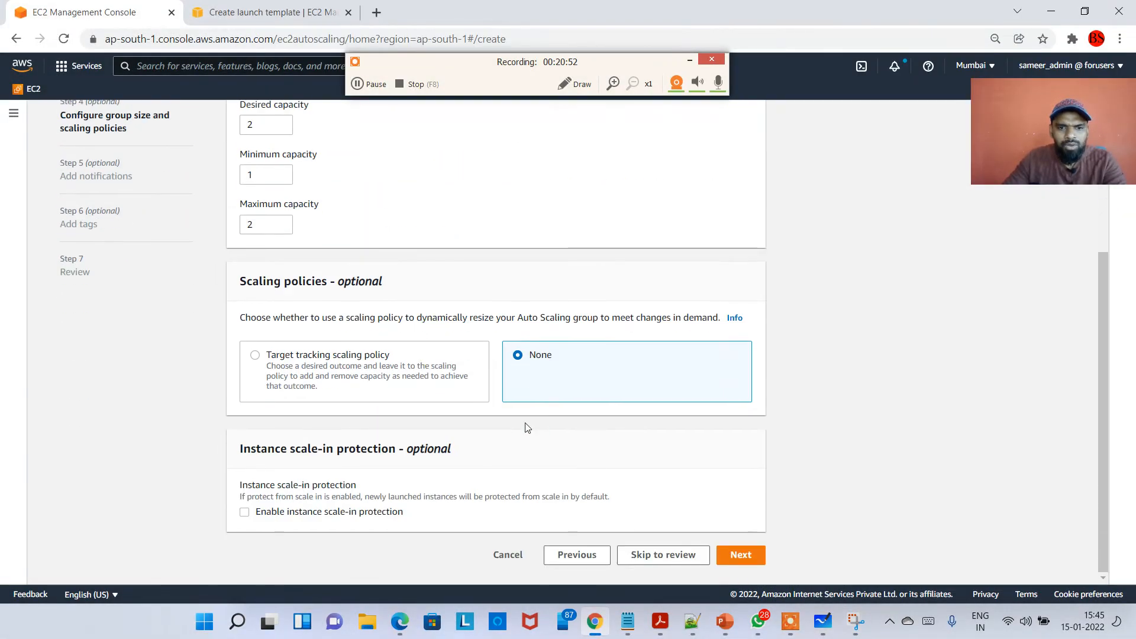
pyautogui.click(738, 553)
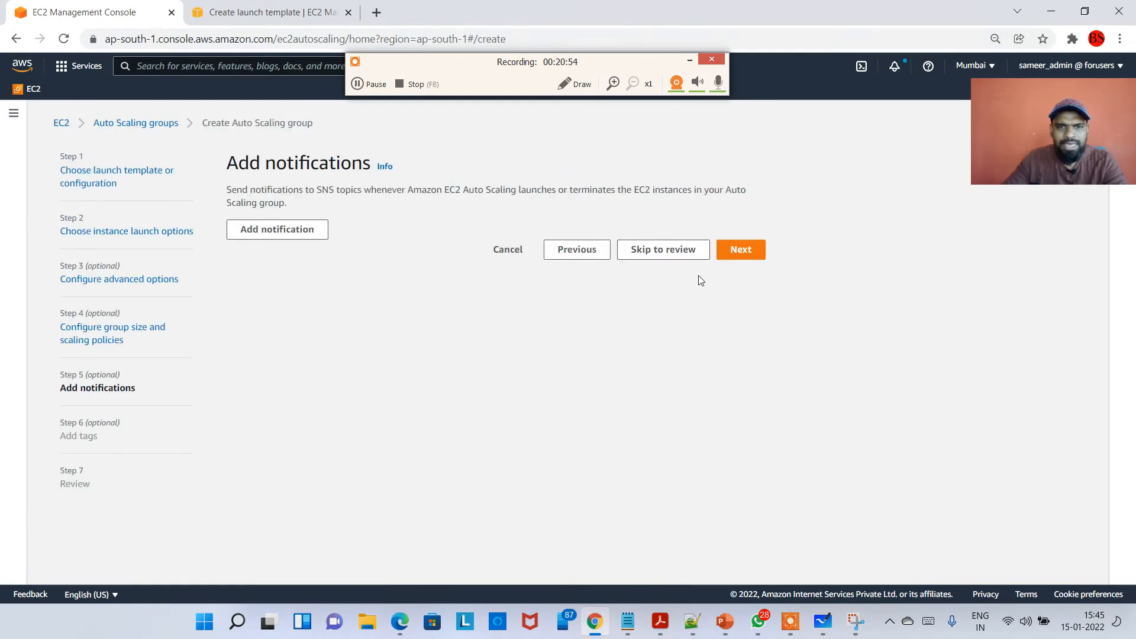
pyautogui.click(739, 261)
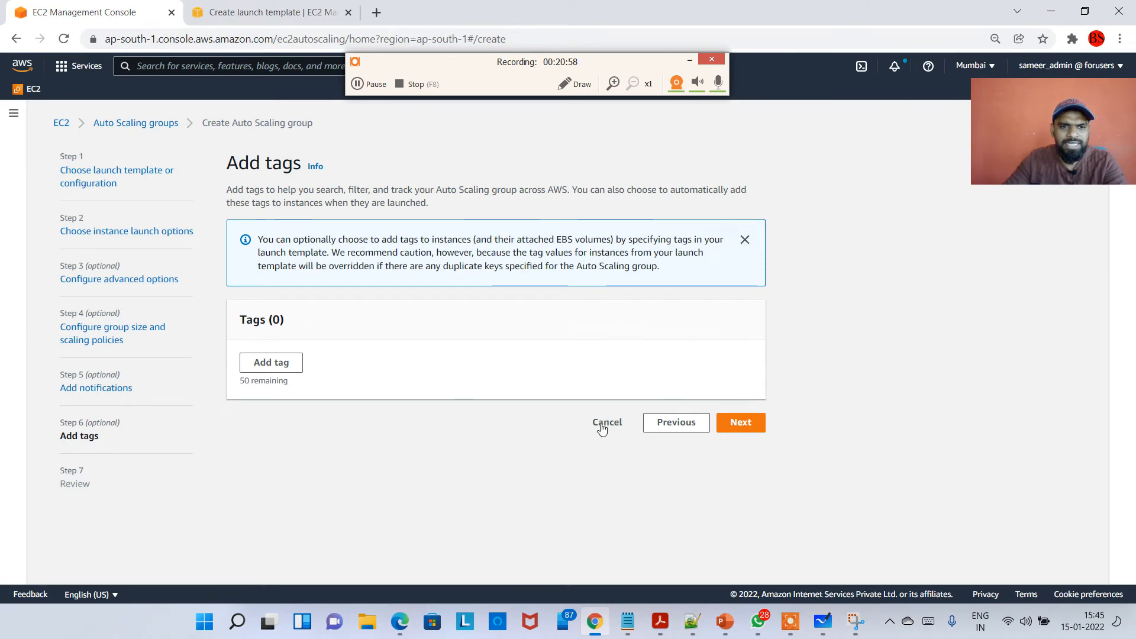
pyautogui.click(749, 421)
pyautogui.scroll(-15, 717, 431)
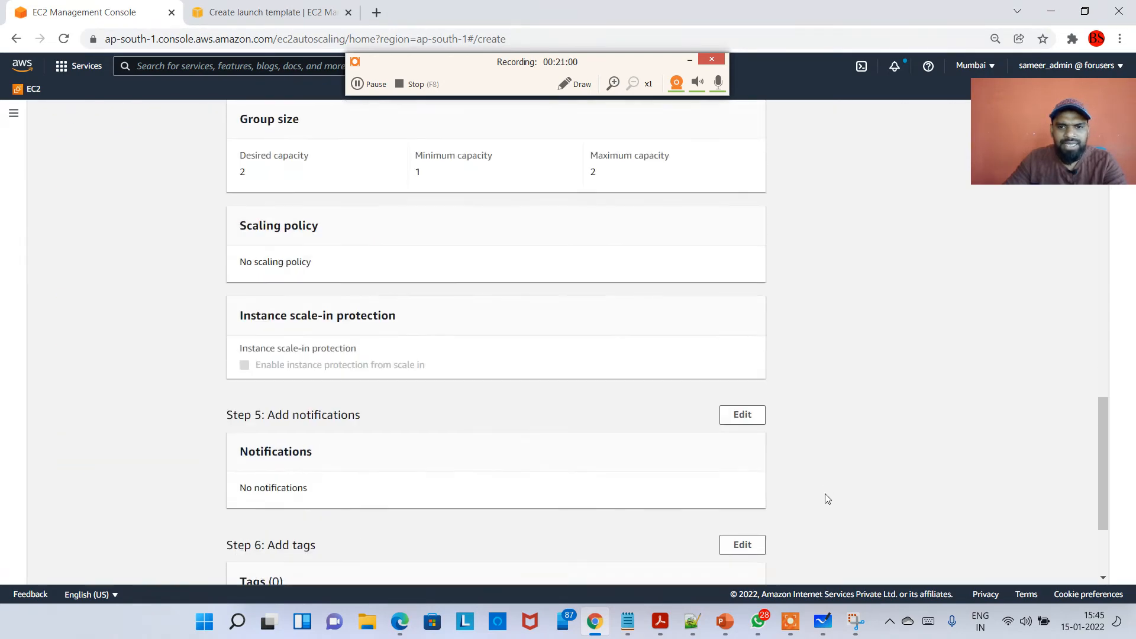
pyautogui.click(703, 550)
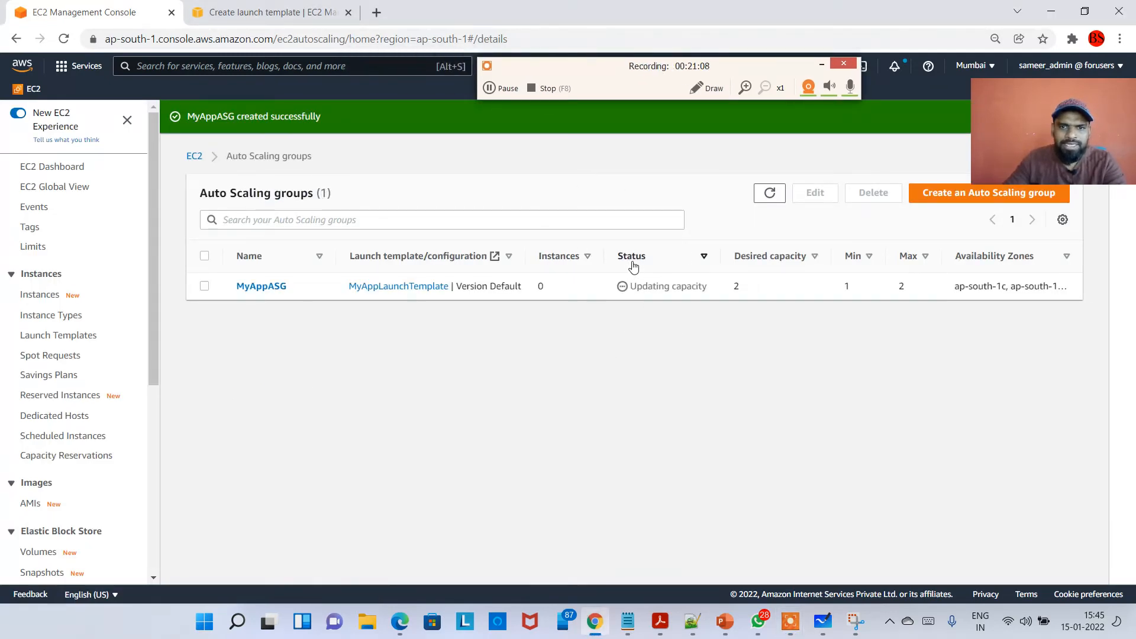
# Examine the new group's desired, minimum and maximum capacity in the Auto Scaling groups list.
pyautogui.moveTo(637, 287); pyautogui.dragTo(726, 289)
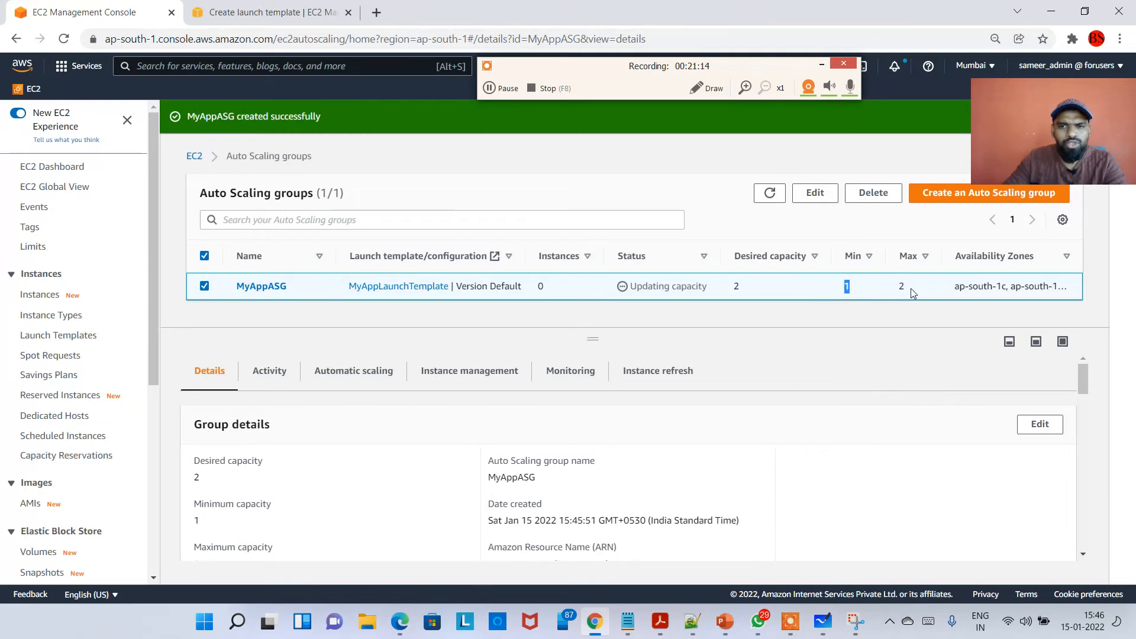
pyautogui.moveTo(910, 289); pyautogui.dragTo(896, 289)
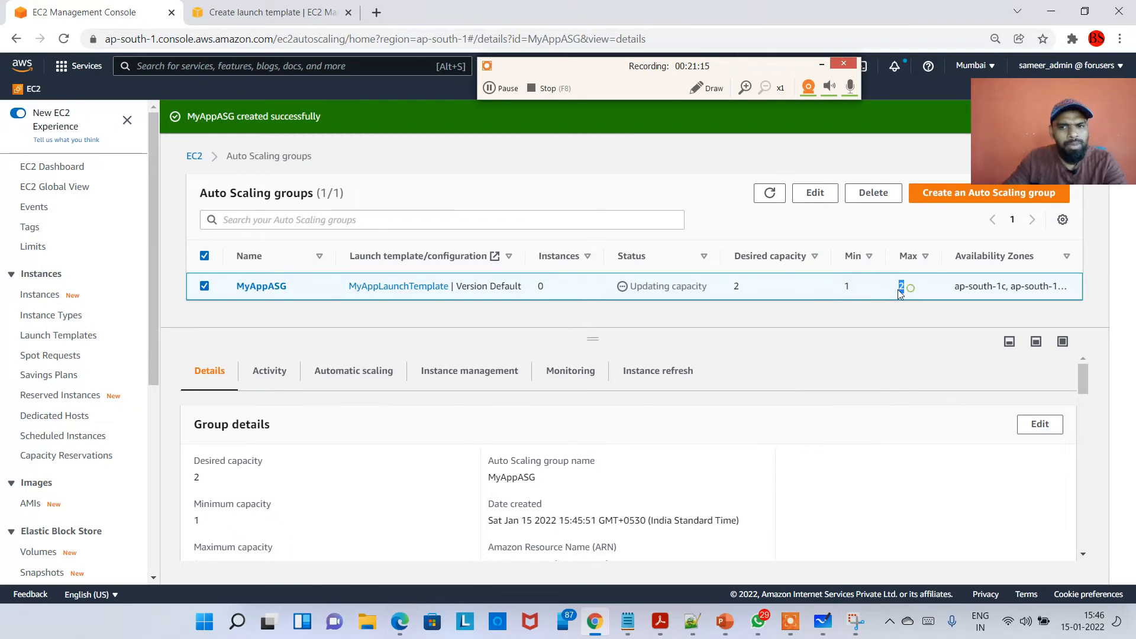
pyautogui.click(1066, 258)
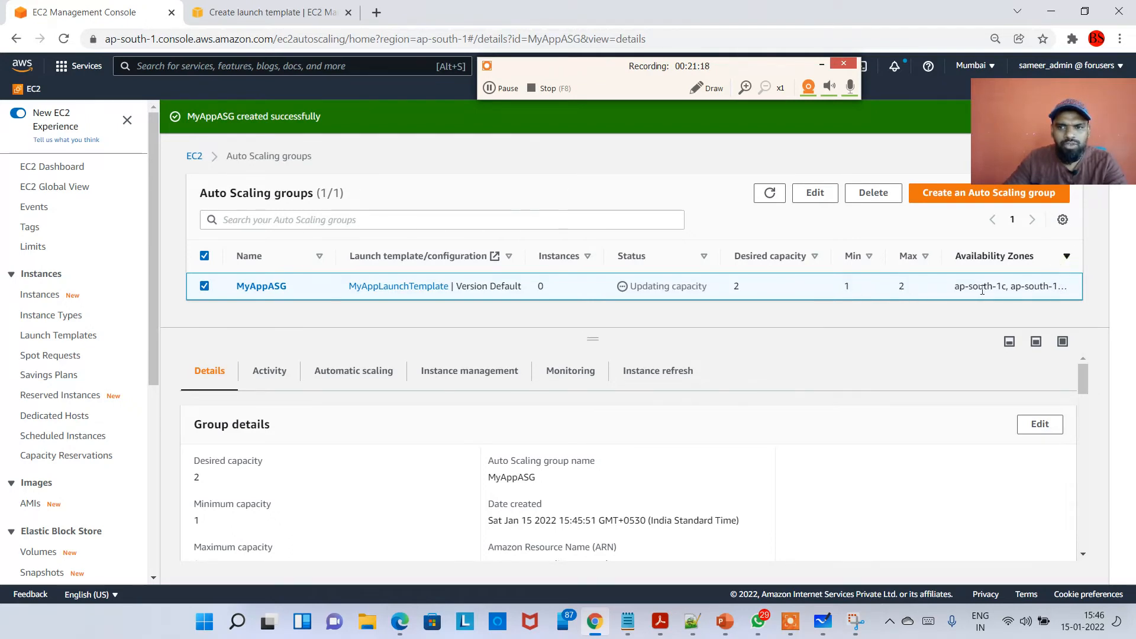
pyautogui.moveTo(945, 258); pyautogui.dragTo(944, 259)
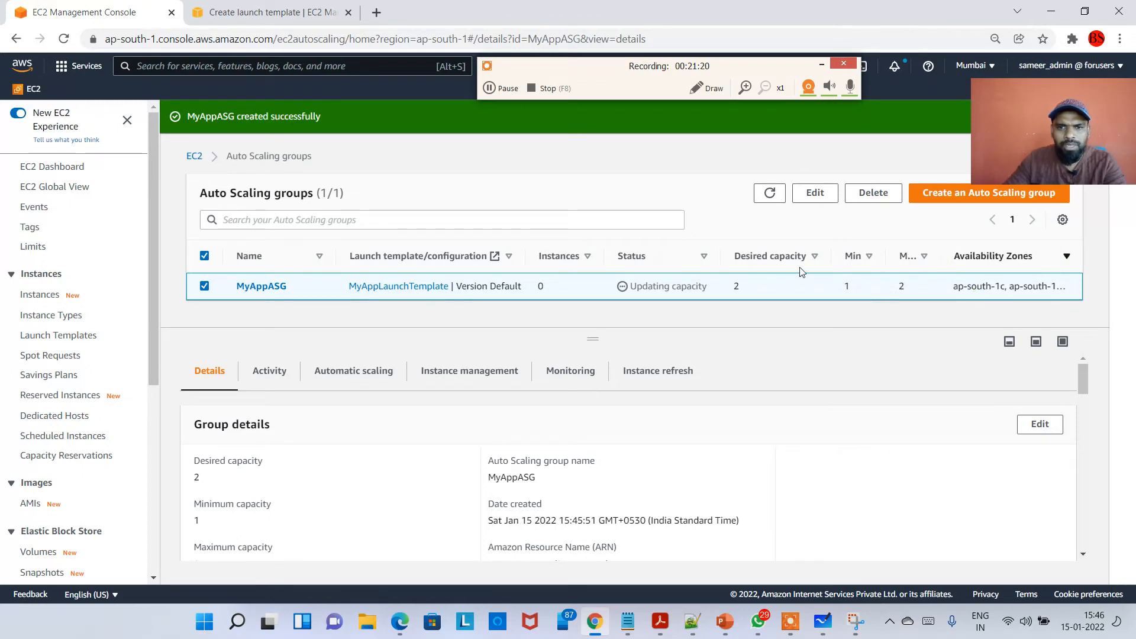
pyautogui.moveTo(833, 258); pyautogui.dragTo(778, 255)
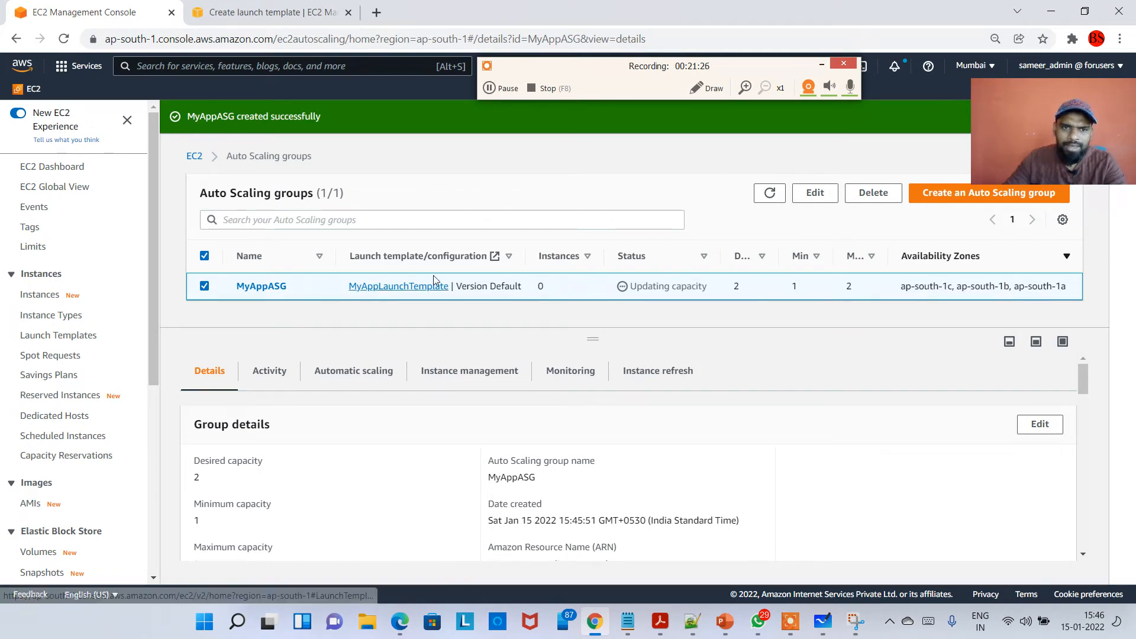
# Open the Instances list and examine the launched instances' availability zones.
pyautogui.click(41, 301)
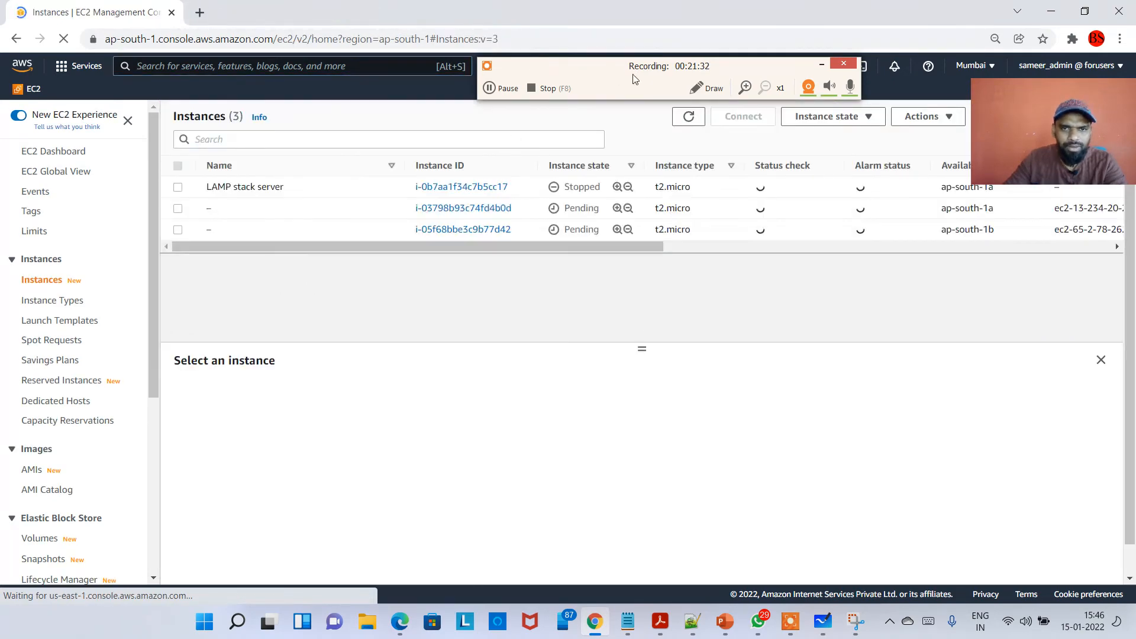
pyautogui.moveTo(631, 64); pyautogui.dragTo(609, 55)
pyautogui.moveTo(1014, 145); pyautogui.dragTo(932, 55)
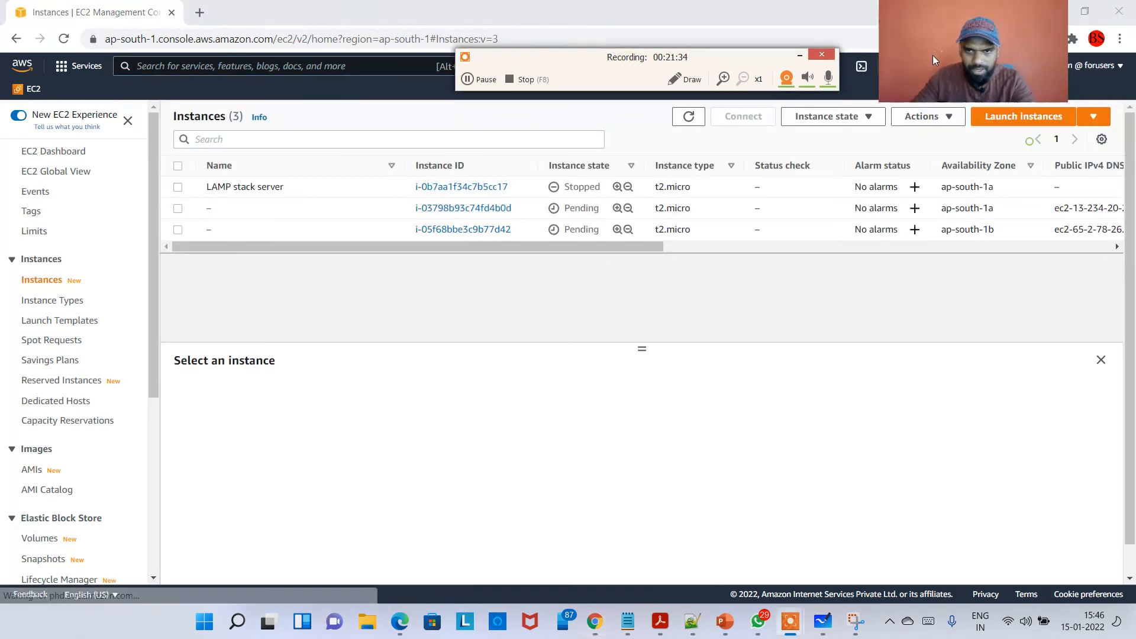
pyautogui.moveTo(543, 250)
pyautogui.mouseDown()
pyautogui.moveTo(572, 250)
pyautogui.moveTo(533, 249)
pyautogui.mouseUp()
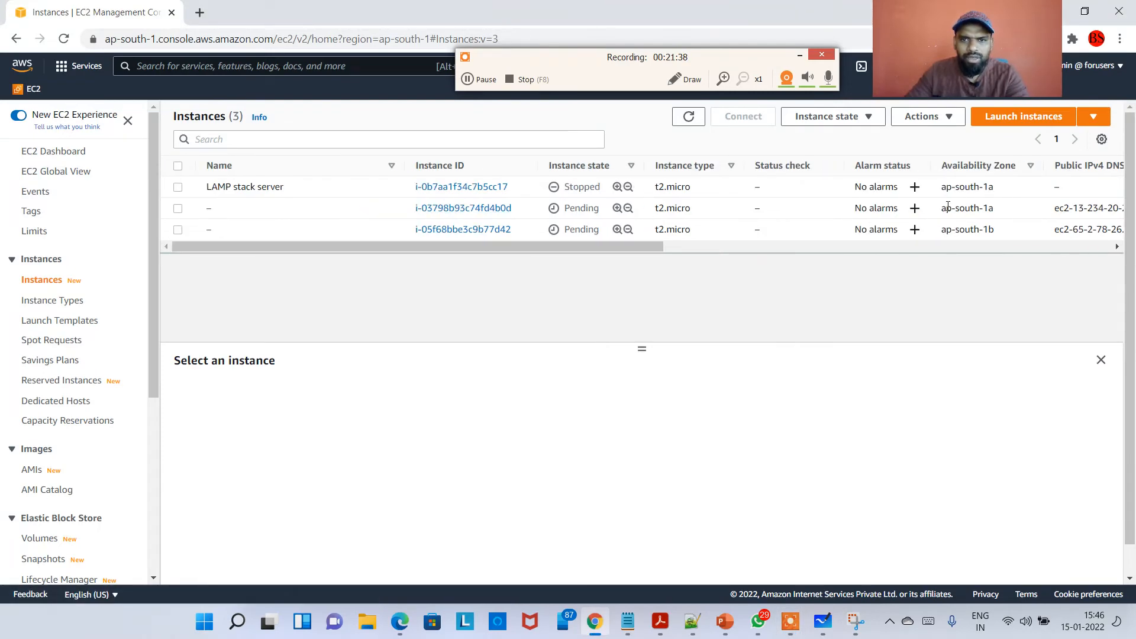
pyautogui.moveTo(995, 209); pyautogui.dragTo(959, 230)
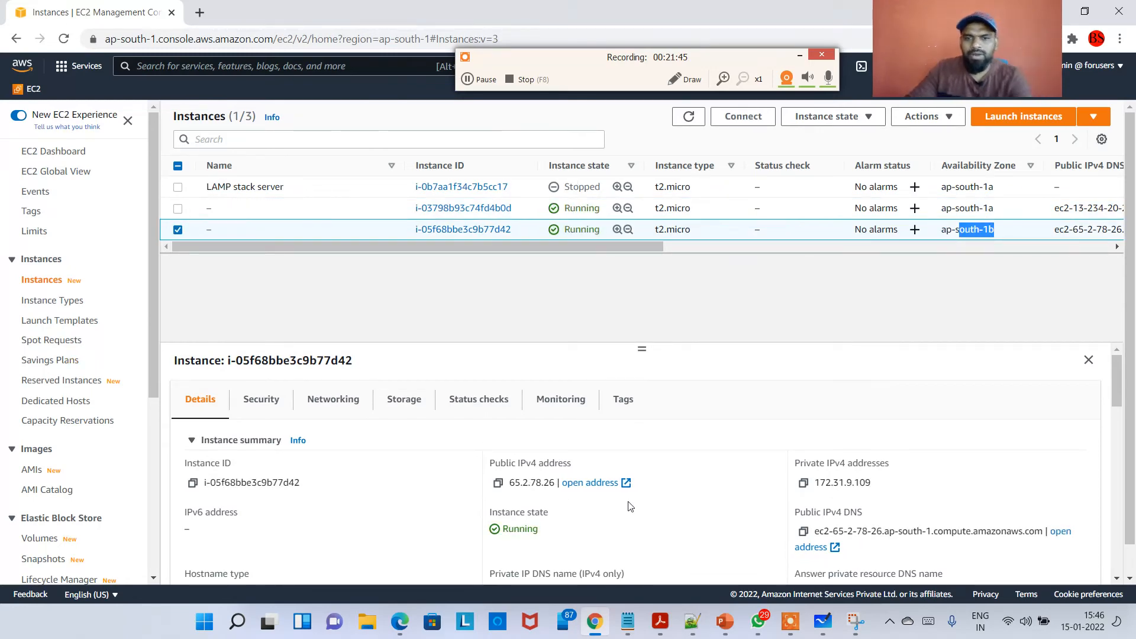
# Compare the captured group size screenshot with the instances list, switching between the two windows.
pyautogui.press('super+Tab')
pyautogui.press('Right')
pyautogui.press('Right')
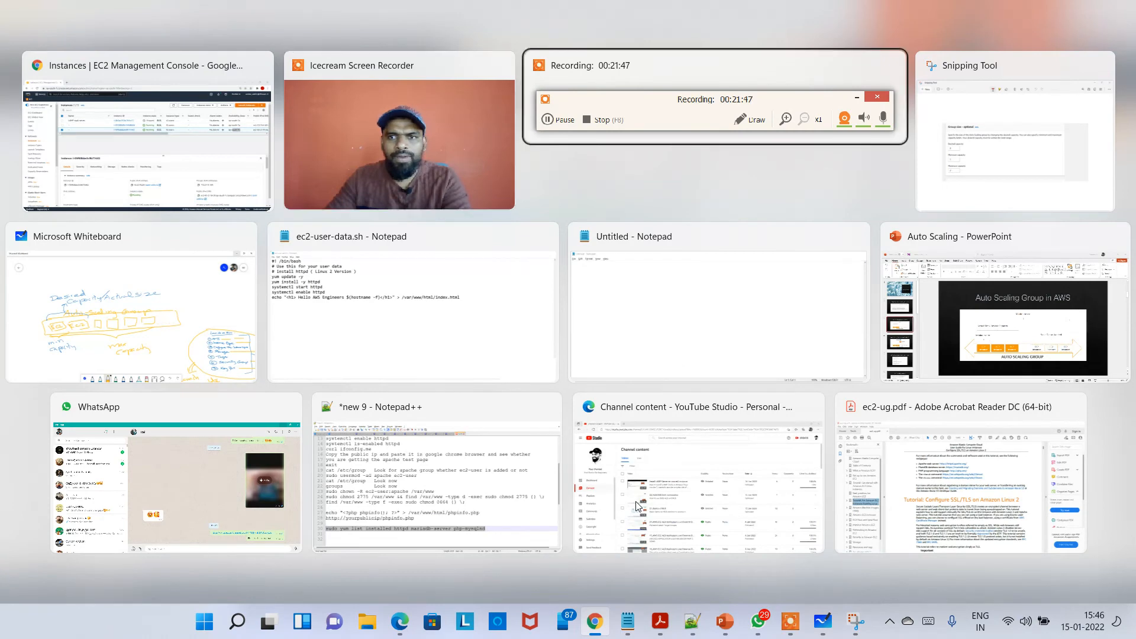
pyautogui.press('Return')
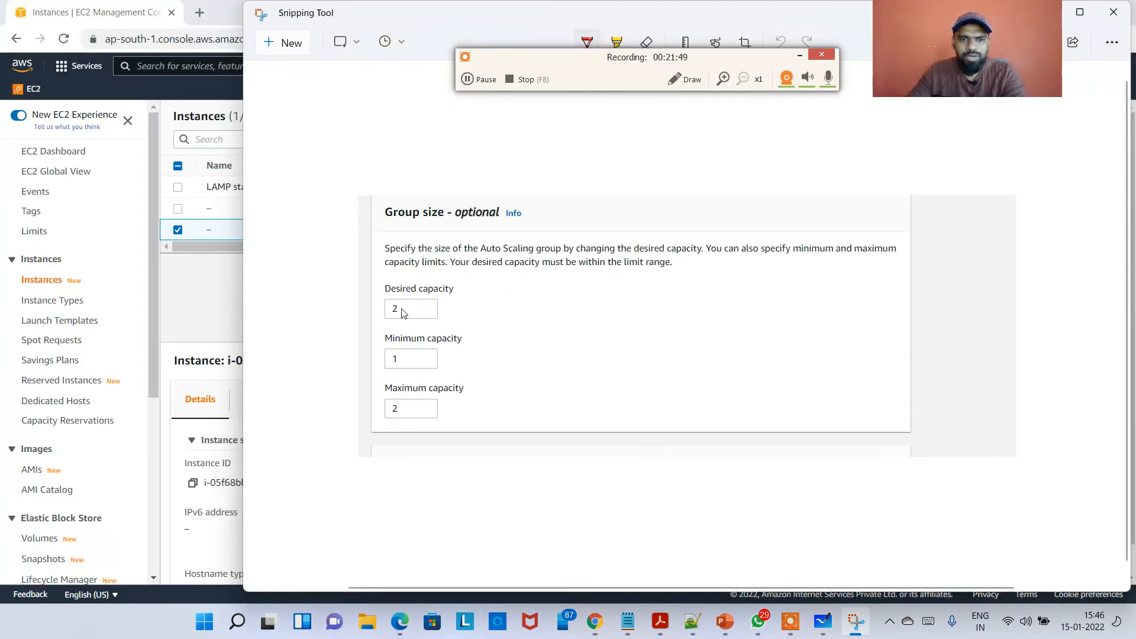
pyautogui.click(229, 272)
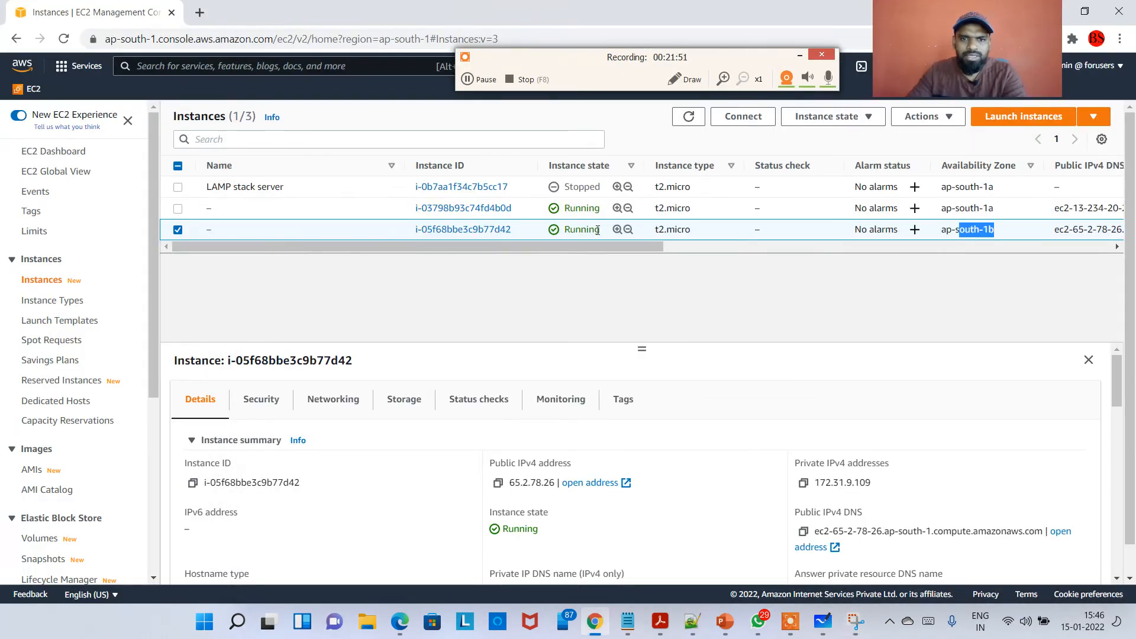
pyautogui.click(1000, 208)
pyautogui.moveTo(1001, 208); pyautogui.dragTo(983, 208)
pyautogui.click(997, 233)
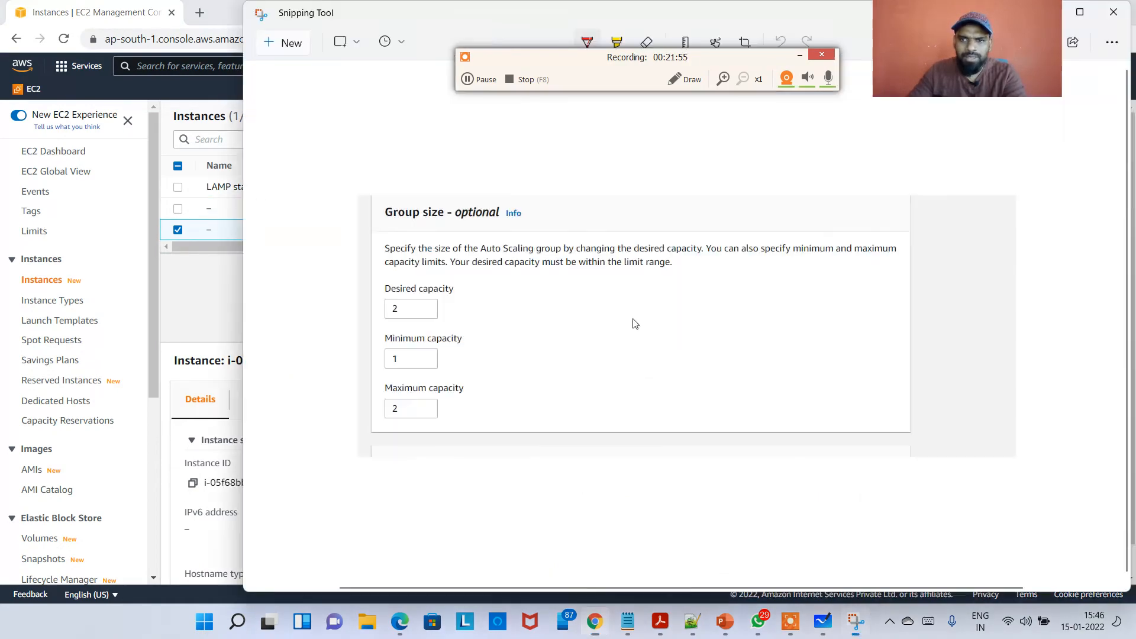
pyautogui.hotkey('alt', 'Tab')
pyautogui.hotkey('alt', 'Tab')
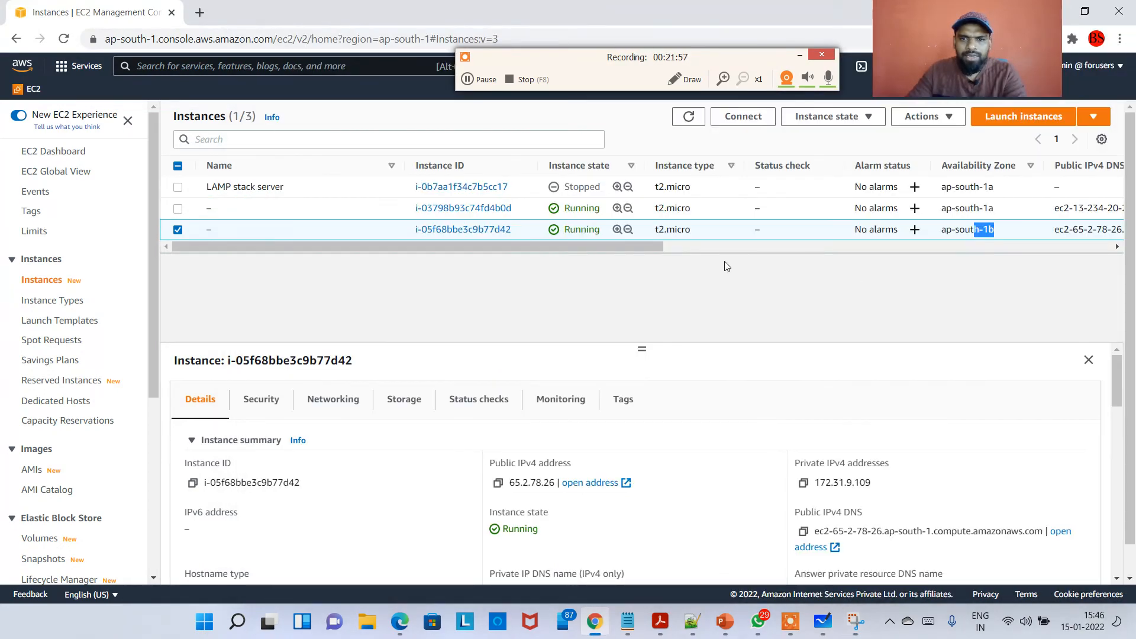
pyautogui.moveTo(615, 249); pyautogui.dragTo(620, 250)
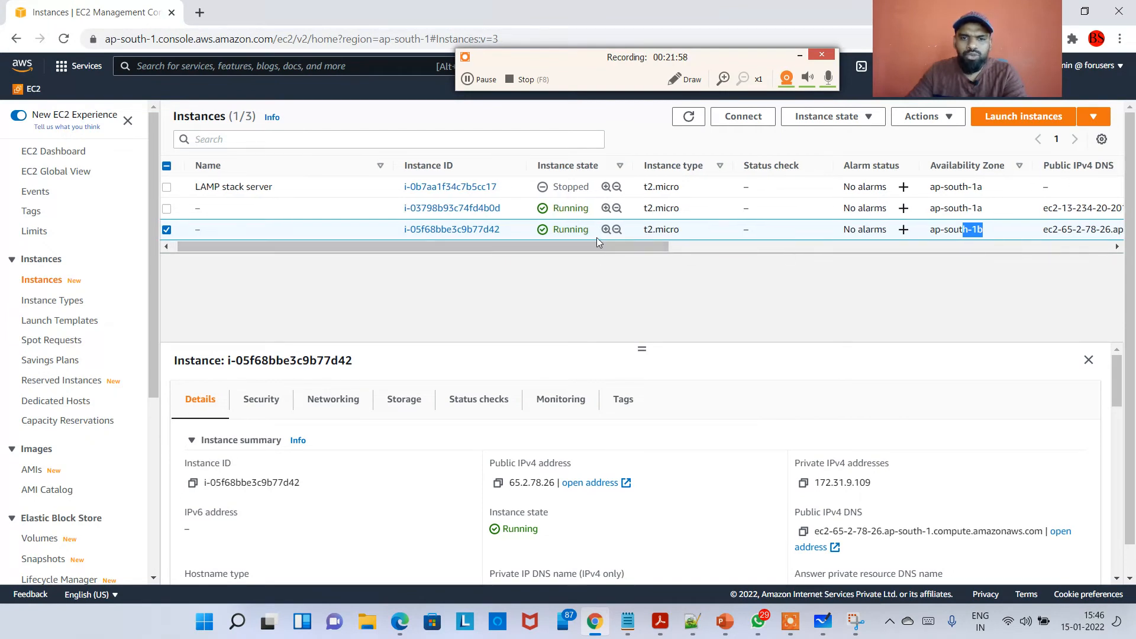
pyautogui.hotkey('alt', 'Tab')
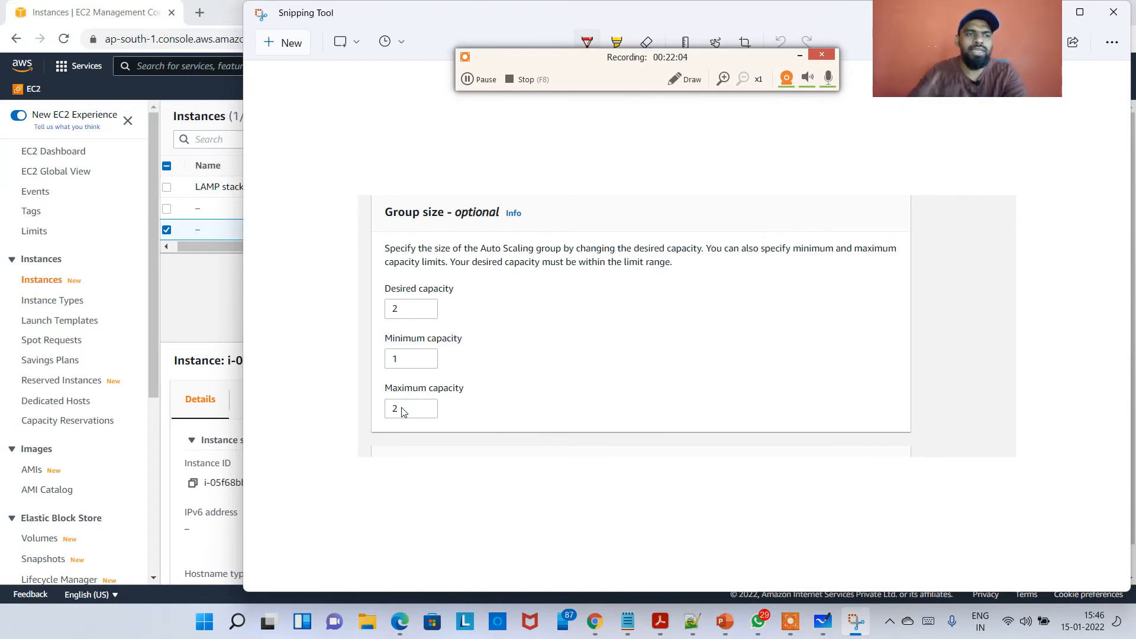
pyautogui.hotkey('alt', 'Tab')
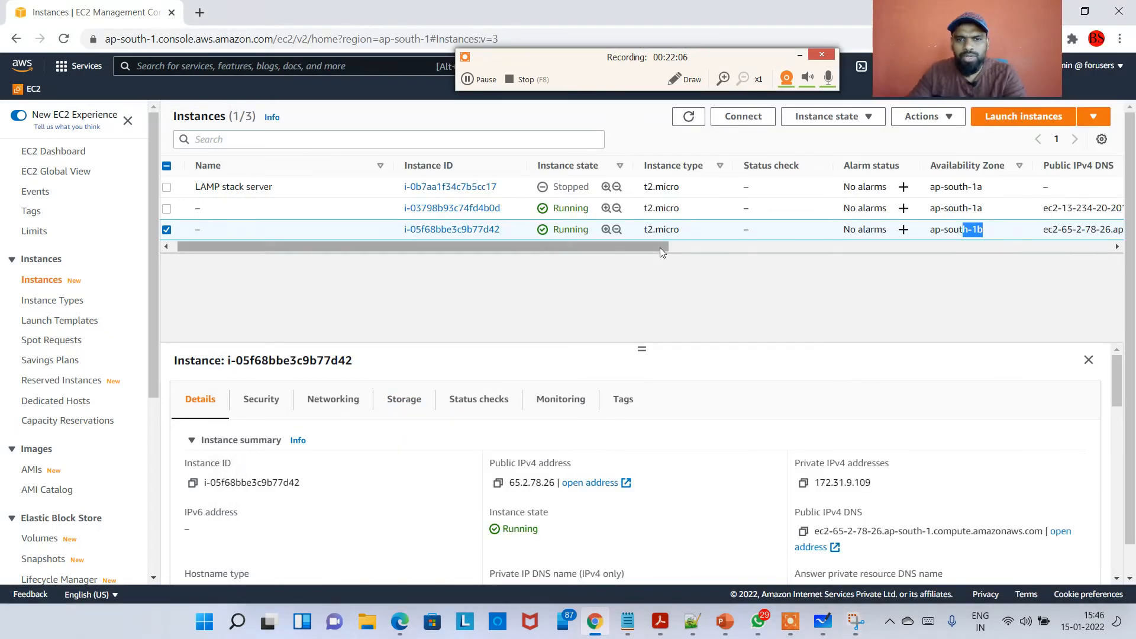
# Refresh the instances list to check the new instances' status checks.
pyautogui.moveTo(662, 251); pyautogui.dragTo(665, 156)
pyautogui.click(688, 117)
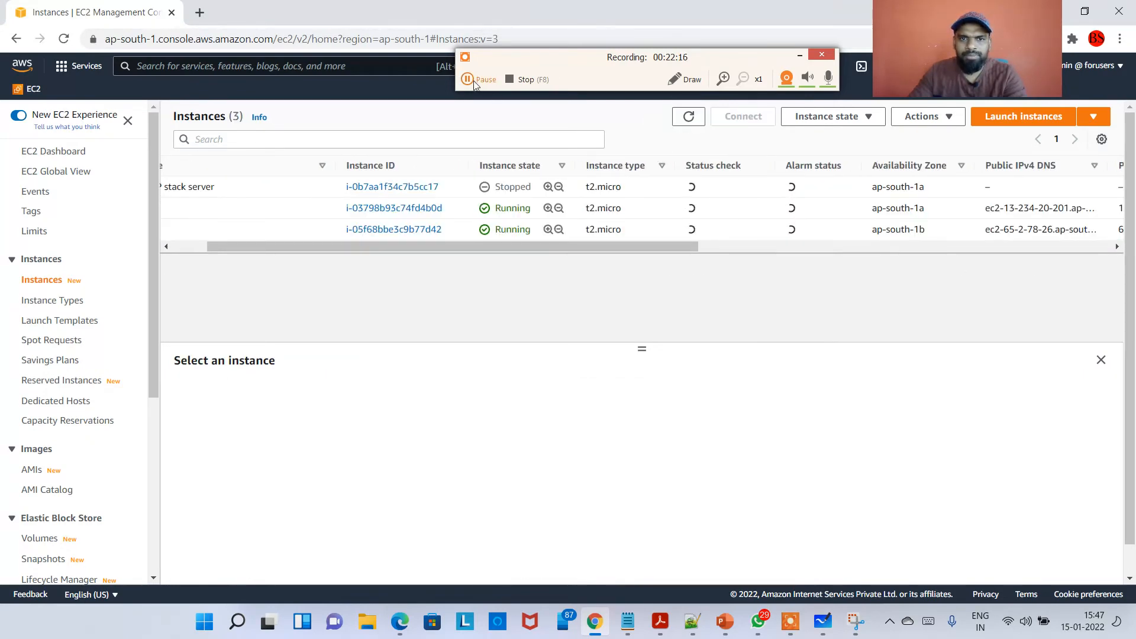
pyautogui.moveTo(354, 247); pyautogui.dragTo(208, 227)
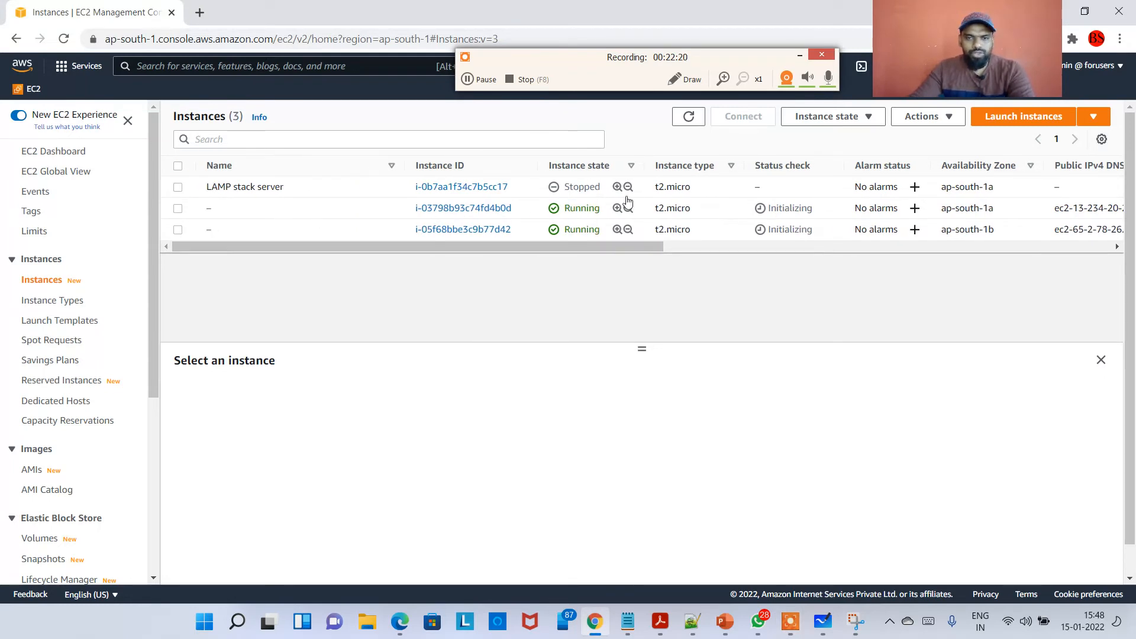
pyautogui.click(688, 116)
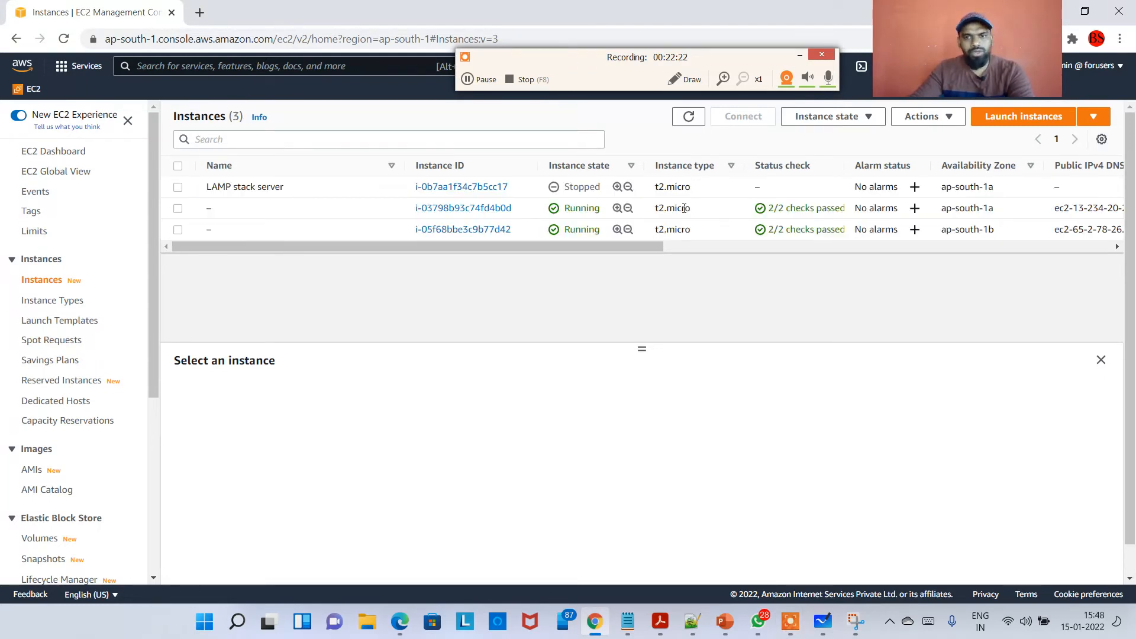
# Open the Auto Scaling groups page and select MyAppASG to view its group details.
pyautogui.scroll(-5, 58, 326)
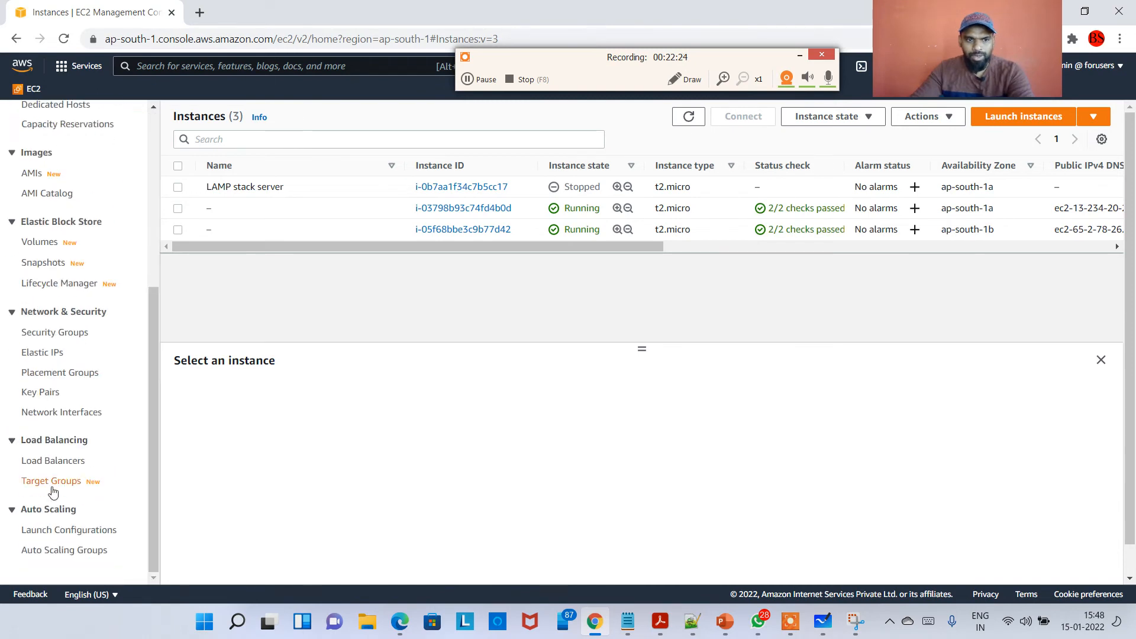
pyautogui.click(76, 551)
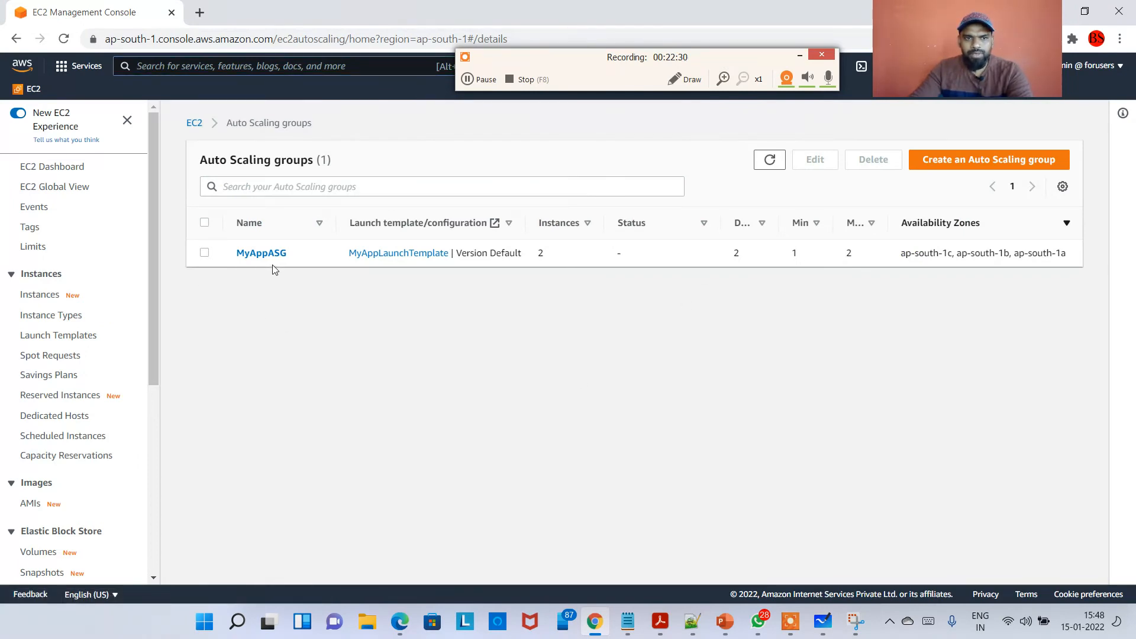
pyautogui.moveTo(300, 256); pyautogui.dragTo(234, 259)
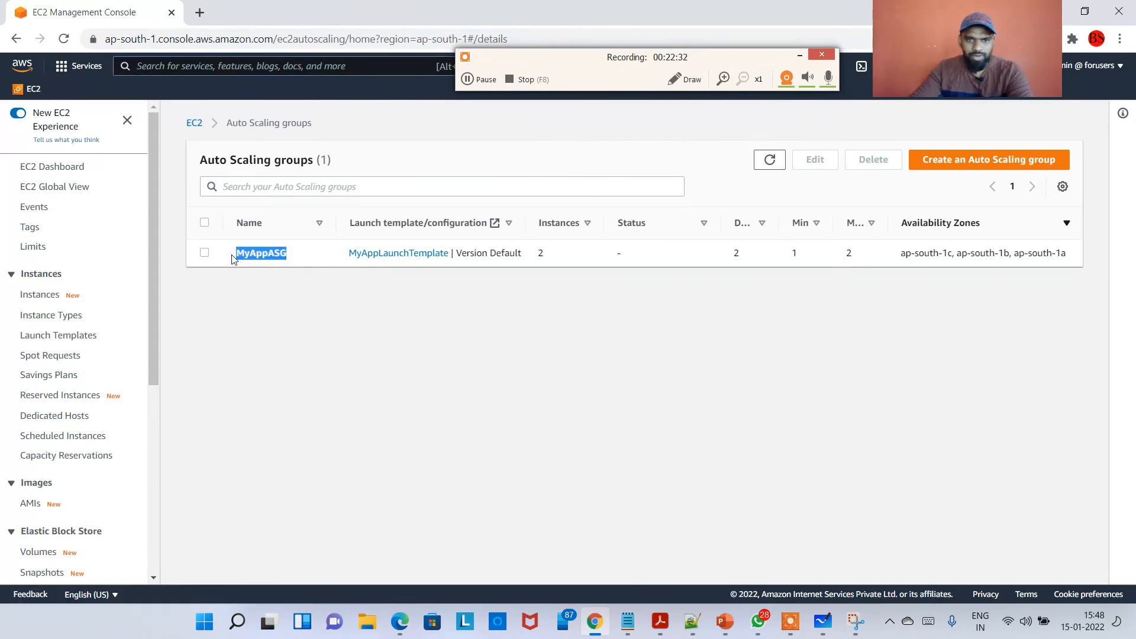
pyautogui.click(237, 254)
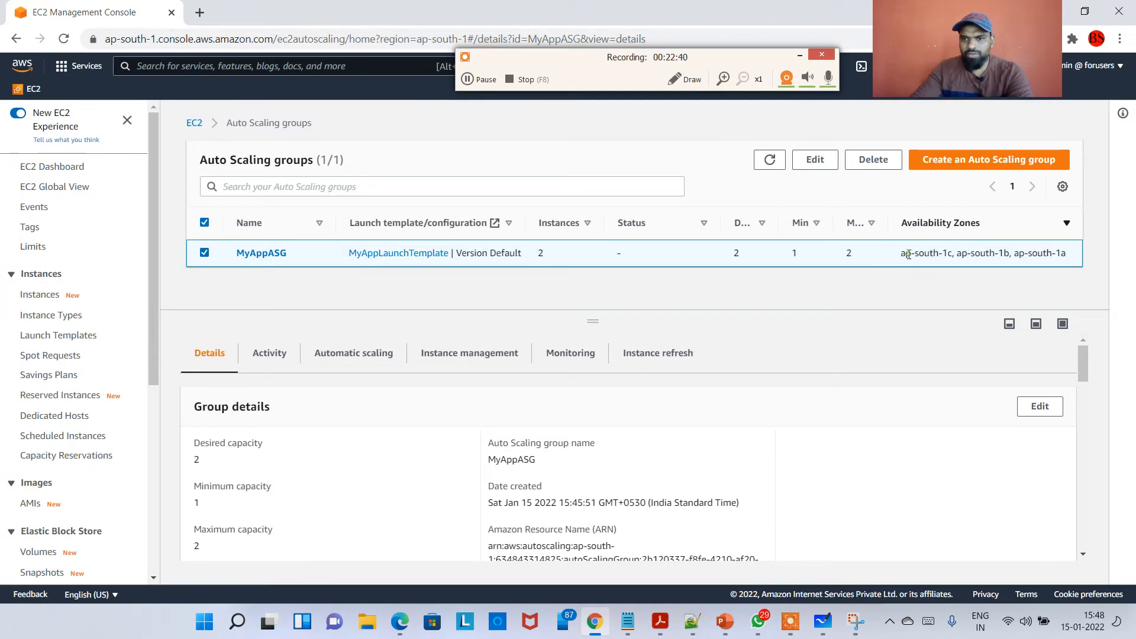
# Examine MyAppASG's availability zones and its desired, minimum and maximum capacity in the group details.
pyautogui.moveTo(908, 255); pyautogui.dragTo(1061, 255)
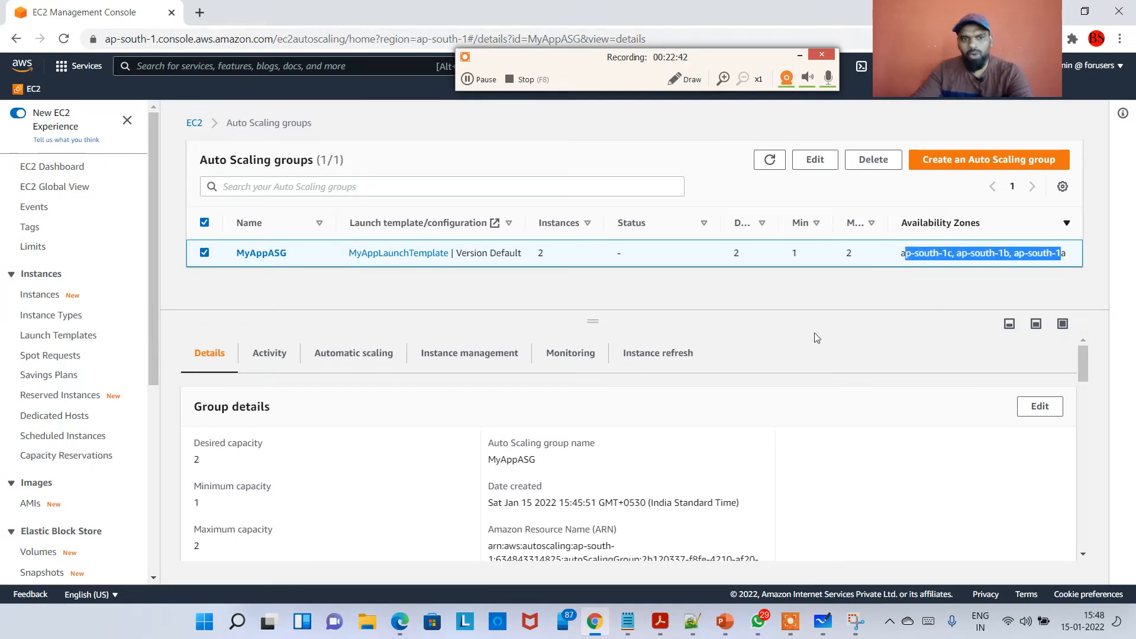
pyautogui.scroll(-1, 300, 437)
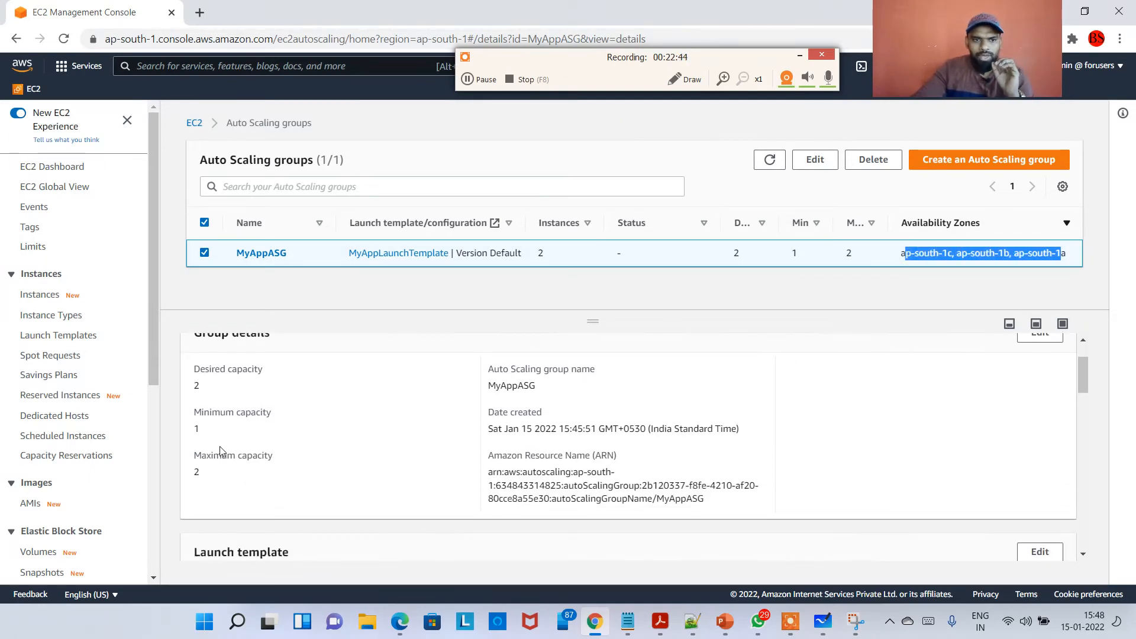
pyautogui.scroll(1, 231, 438)
pyautogui.scroll(-1, 260, 426)
pyautogui.scroll(1, 274, 431)
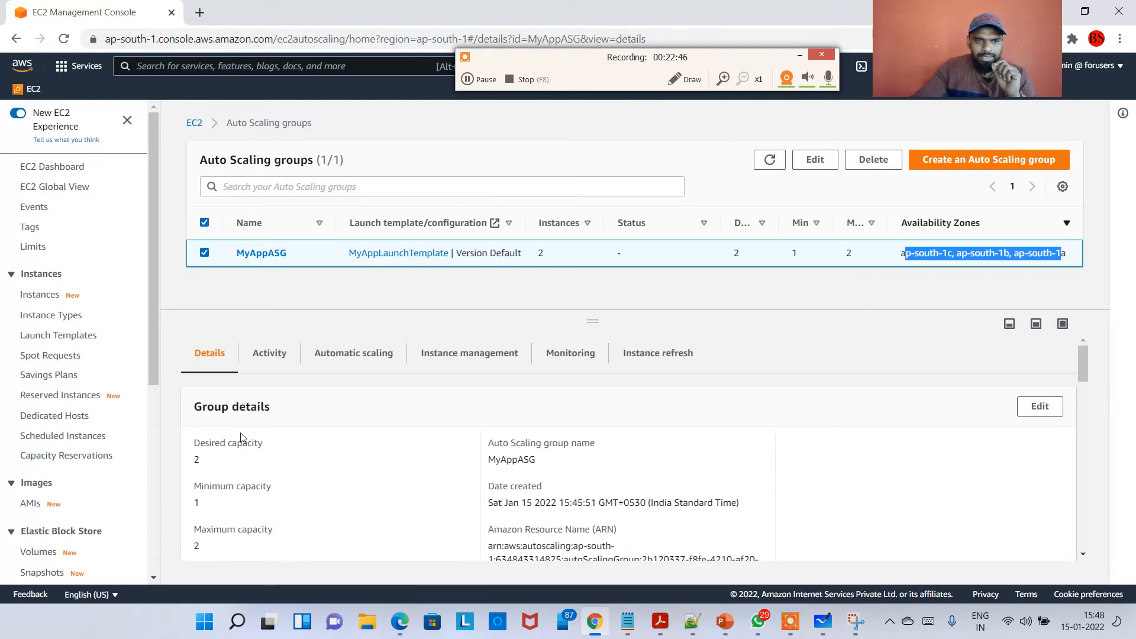
pyautogui.click(230, 456)
pyautogui.moveTo(202, 496); pyautogui.dragTo(252, 519)
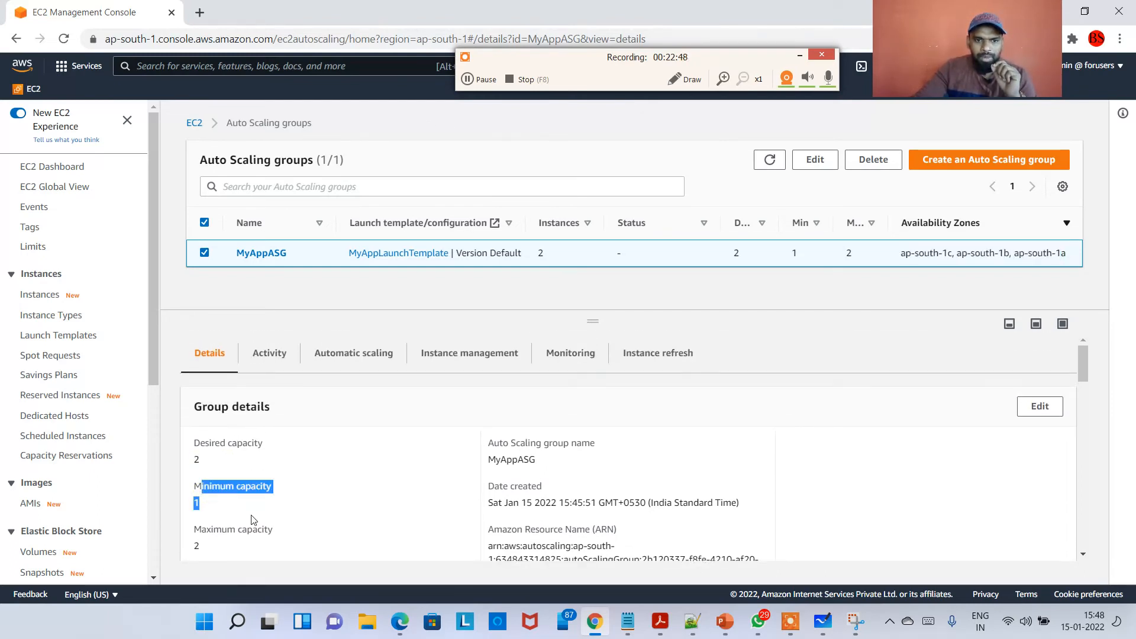
pyautogui.moveTo(222, 554); pyautogui.dragTo(195, 524)
pyautogui.scroll(-5, 355, 518)
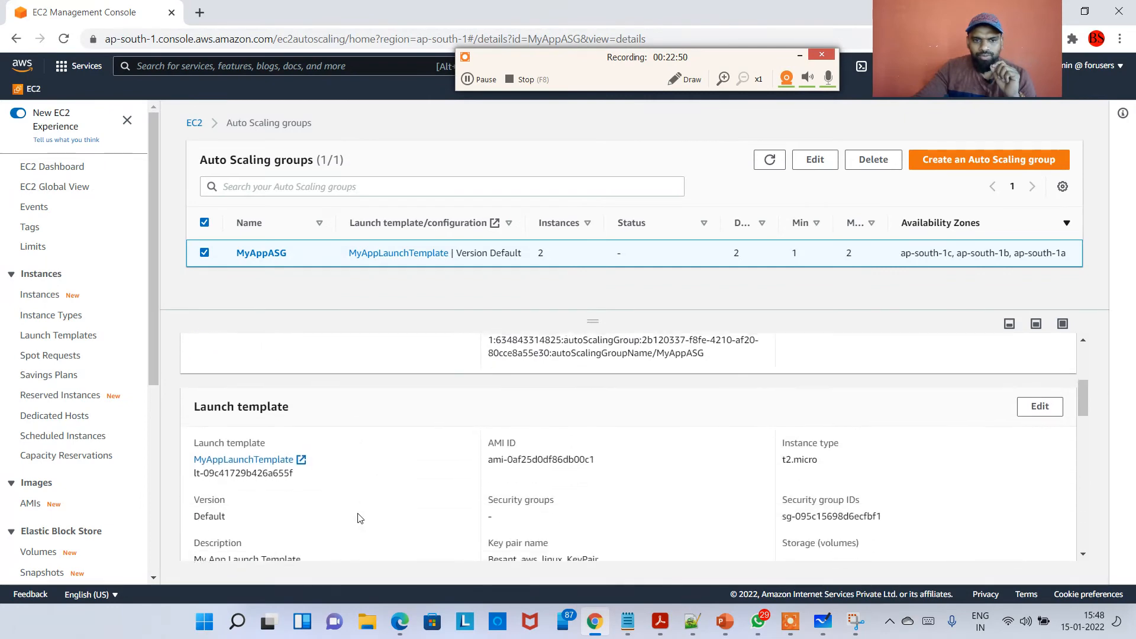
# Scroll through MyAppASG's launch template, network and load balancing details.
pyautogui.scroll(-2, 373, 518)
pyautogui.scroll(3, 299, 384)
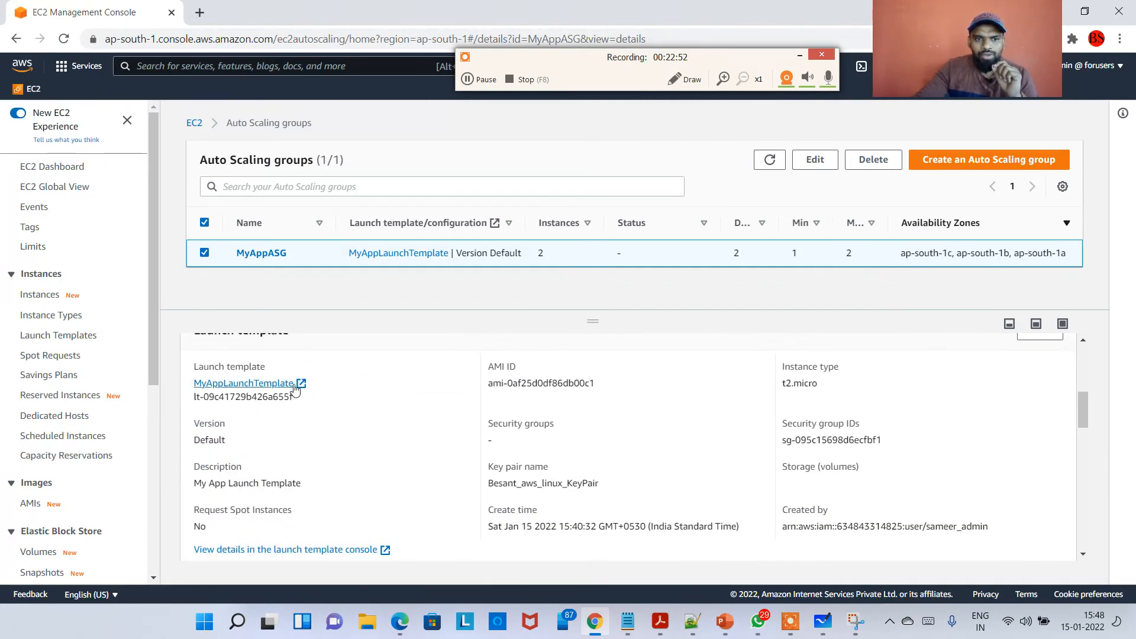
pyautogui.scroll(-3, 356, 461)
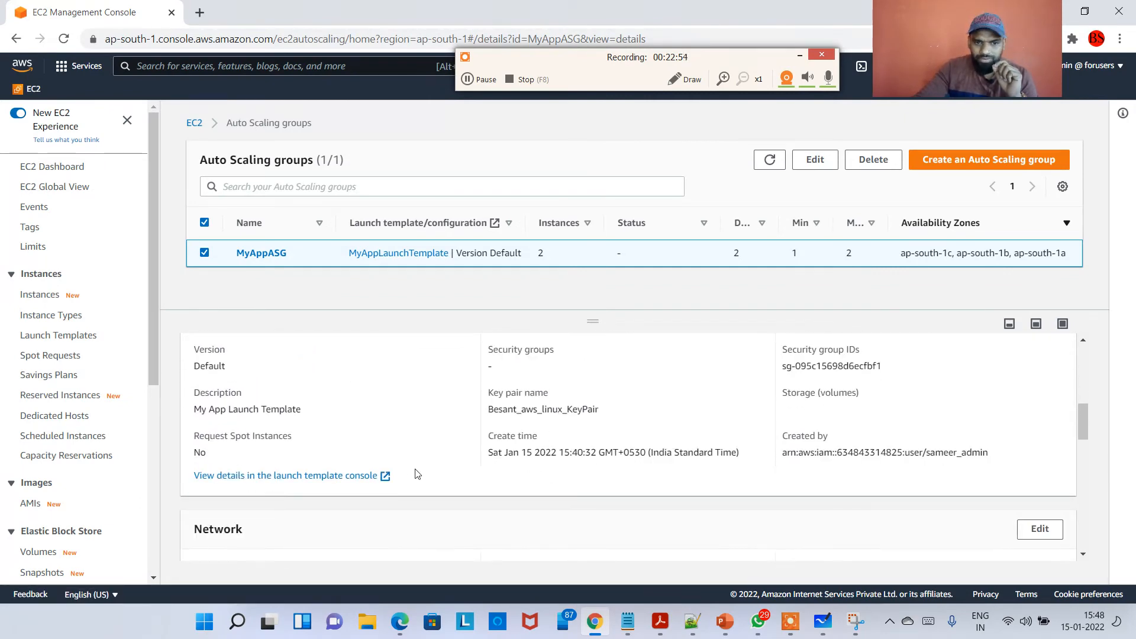
pyautogui.scroll(-3, 417, 474)
pyautogui.scroll(-10, 417, 477)
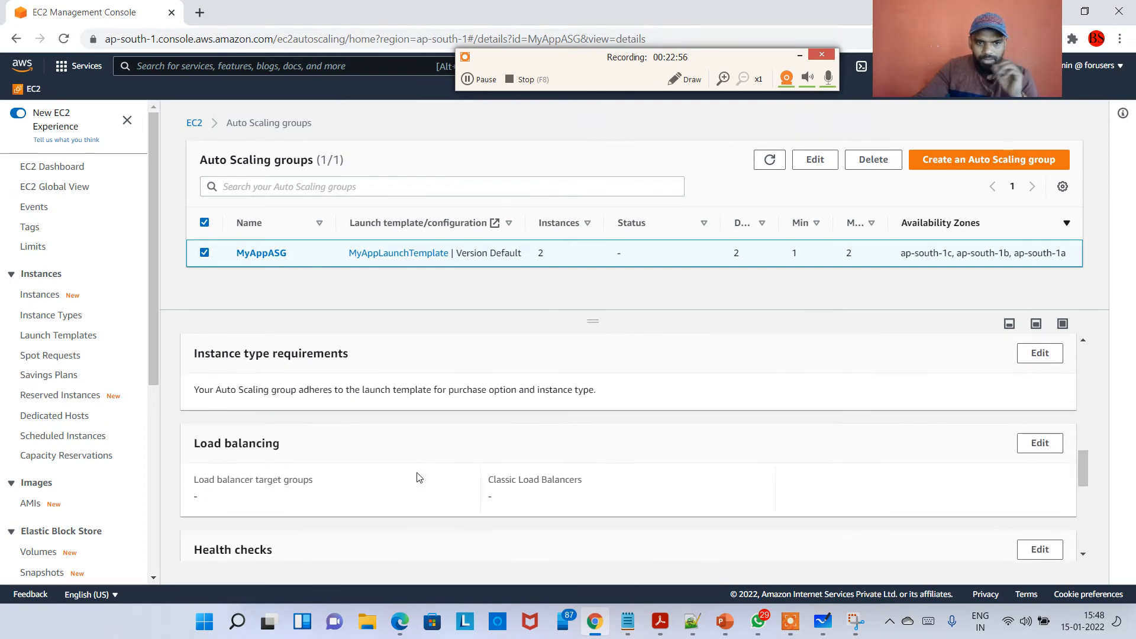
pyautogui.scroll(20, 428, 476)
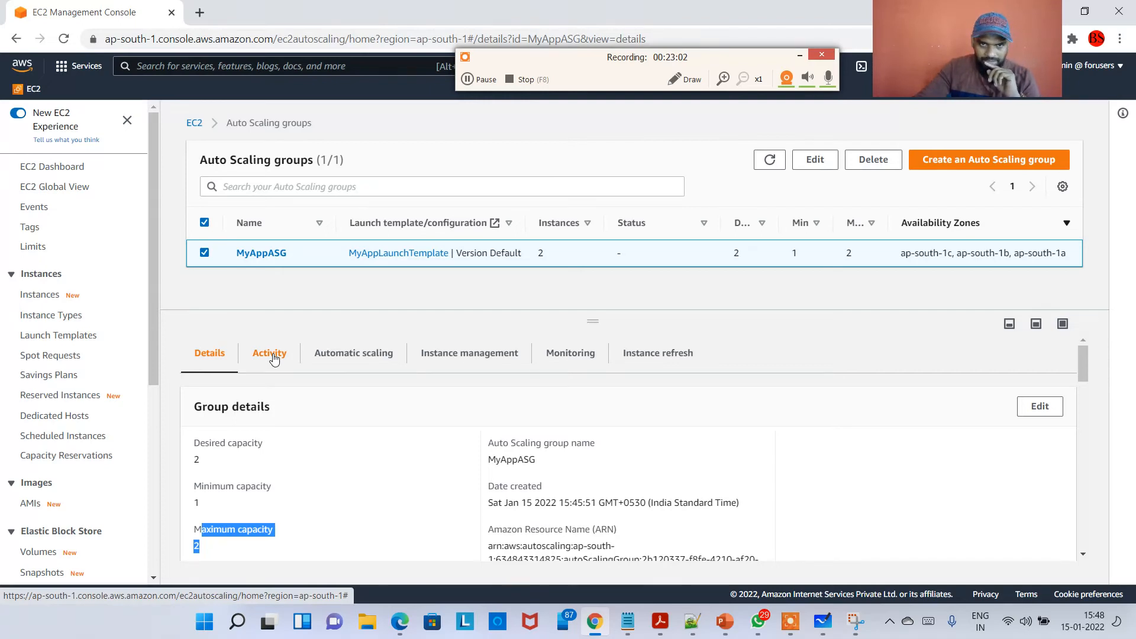
# Open MyAppASG's activity view and scroll through its activity notifications and activity history entries.
pyautogui.click(273, 357)
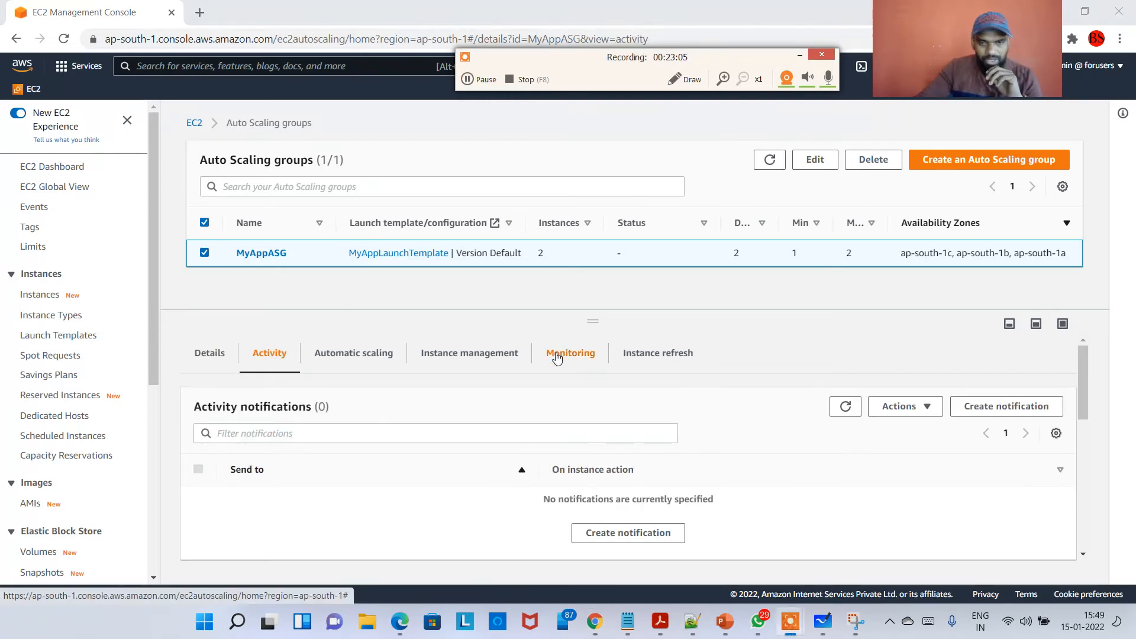
pyautogui.scroll(-2, 355, 378)
pyautogui.scroll(2, 288, 372)
pyautogui.scroll(-2, 296, 390)
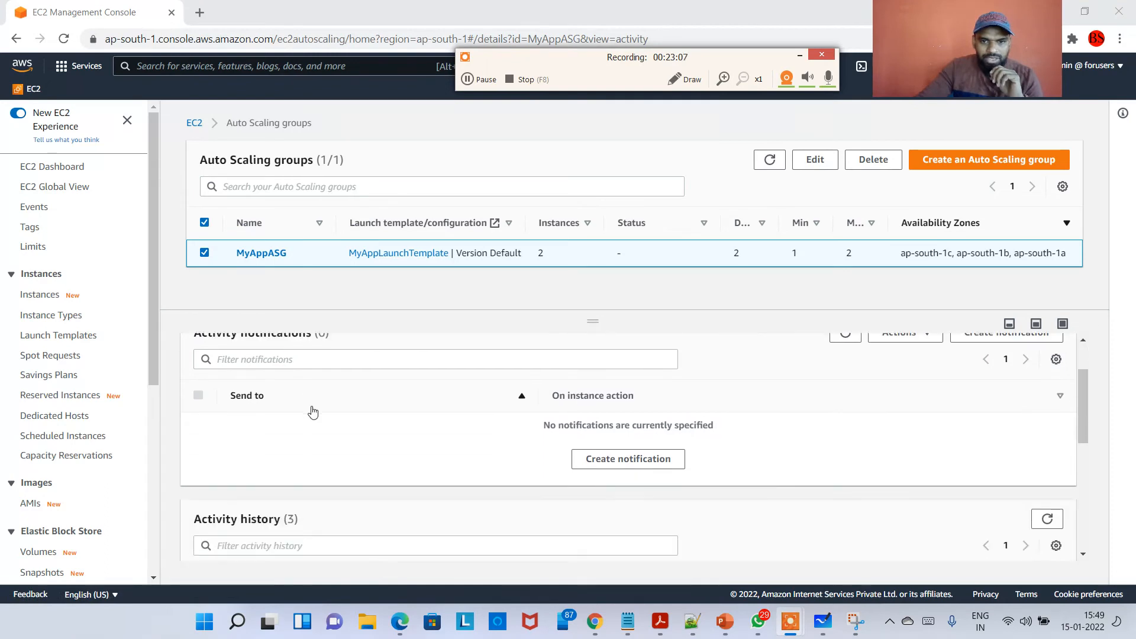
pyautogui.scroll(-3, 313, 412)
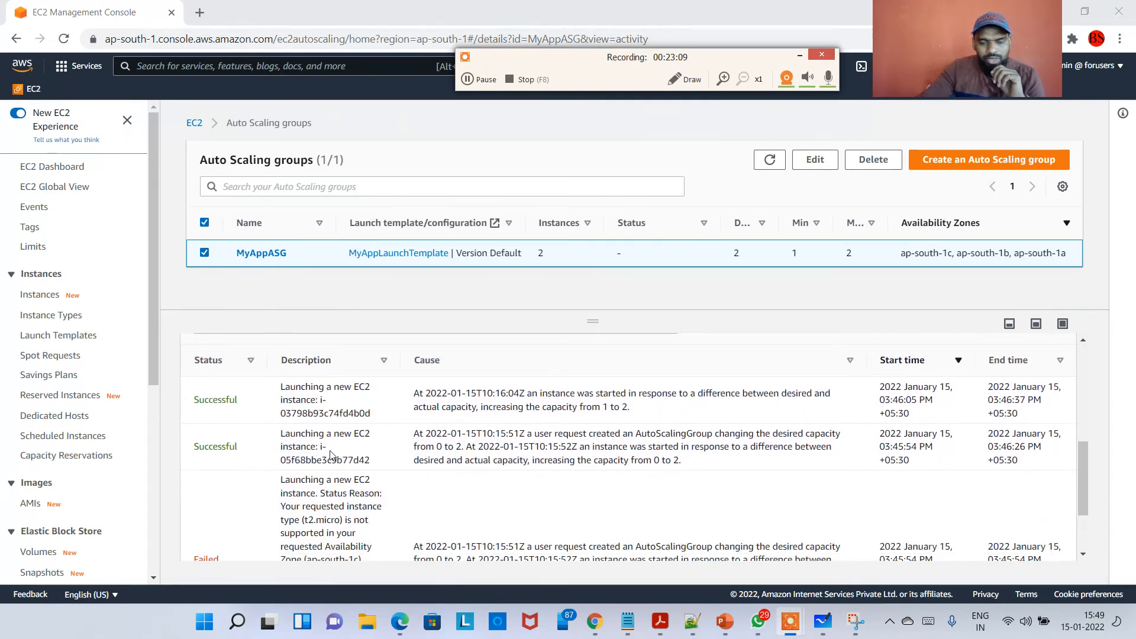
pyautogui.scroll(-2, 331, 455)
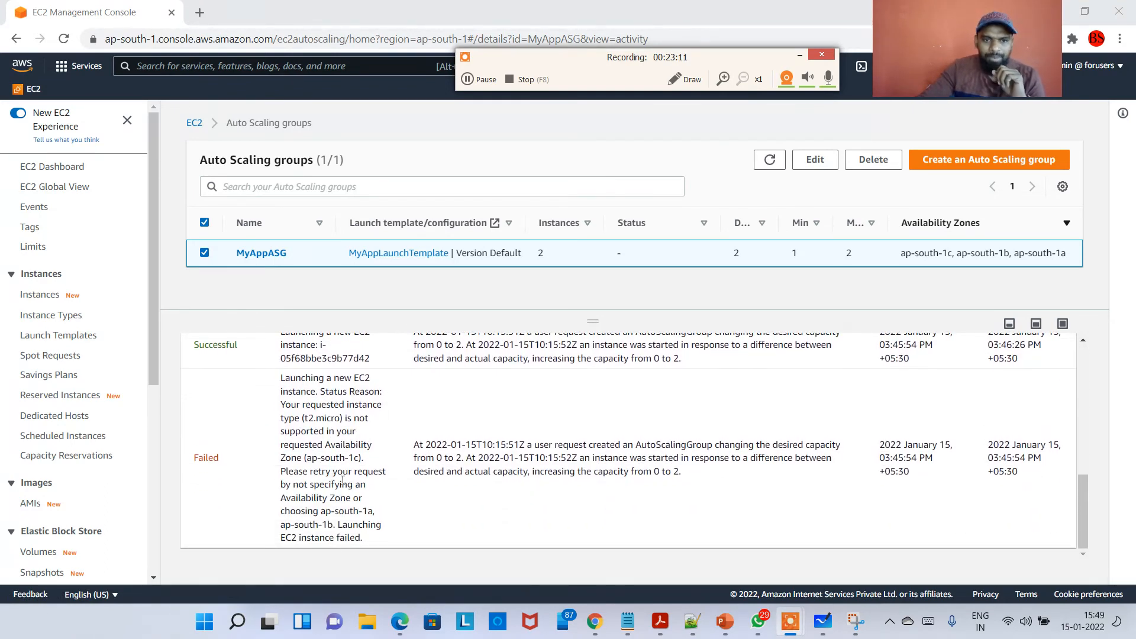
pyautogui.scroll(5, 308, 498)
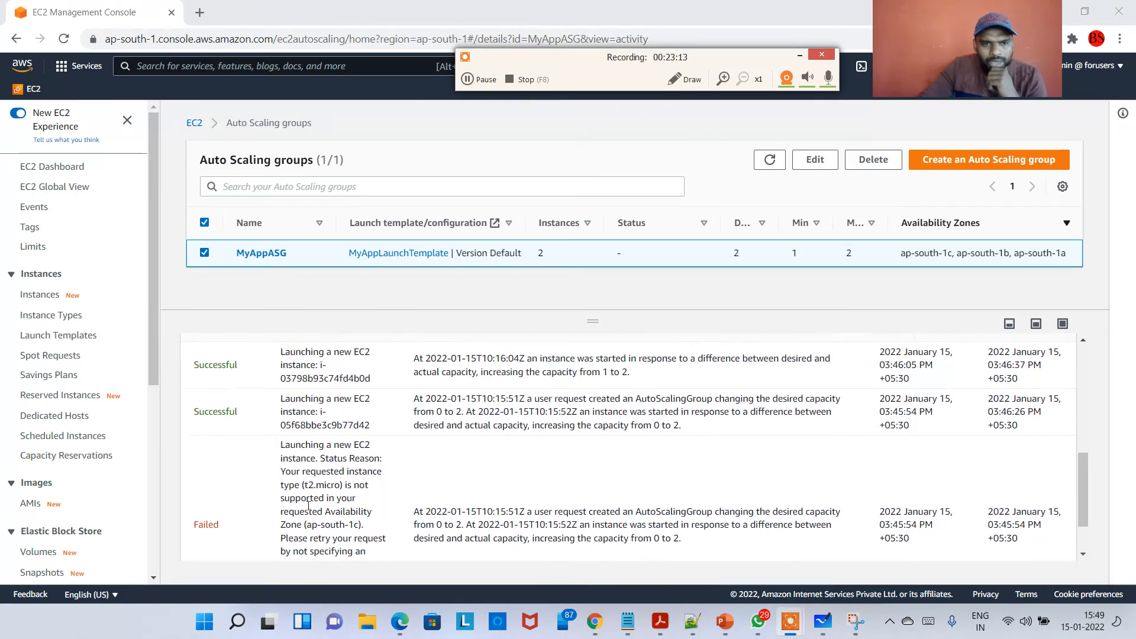
pyautogui.scroll(1, 300, 506)
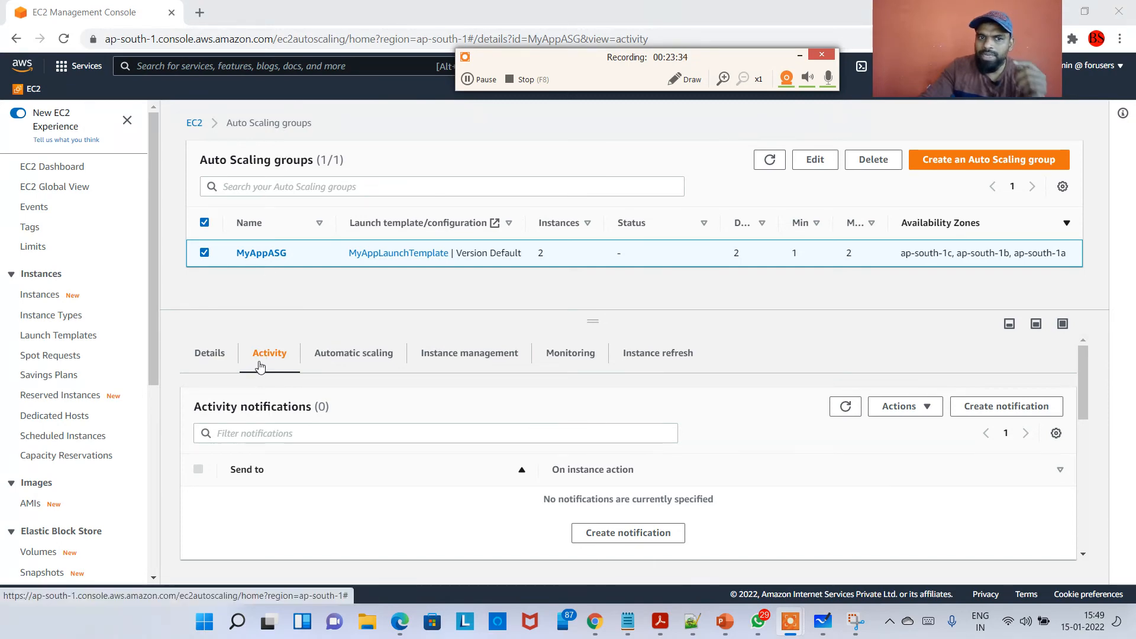
pyautogui.scroll(-10, 385, 444)
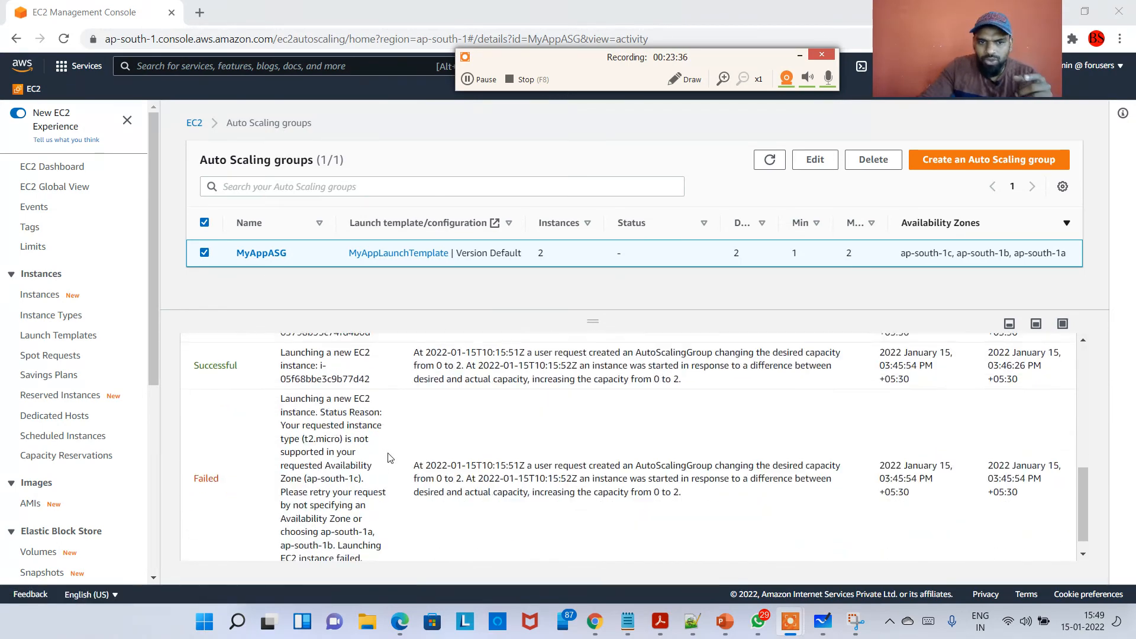
pyautogui.scroll(-1, 390, 458)
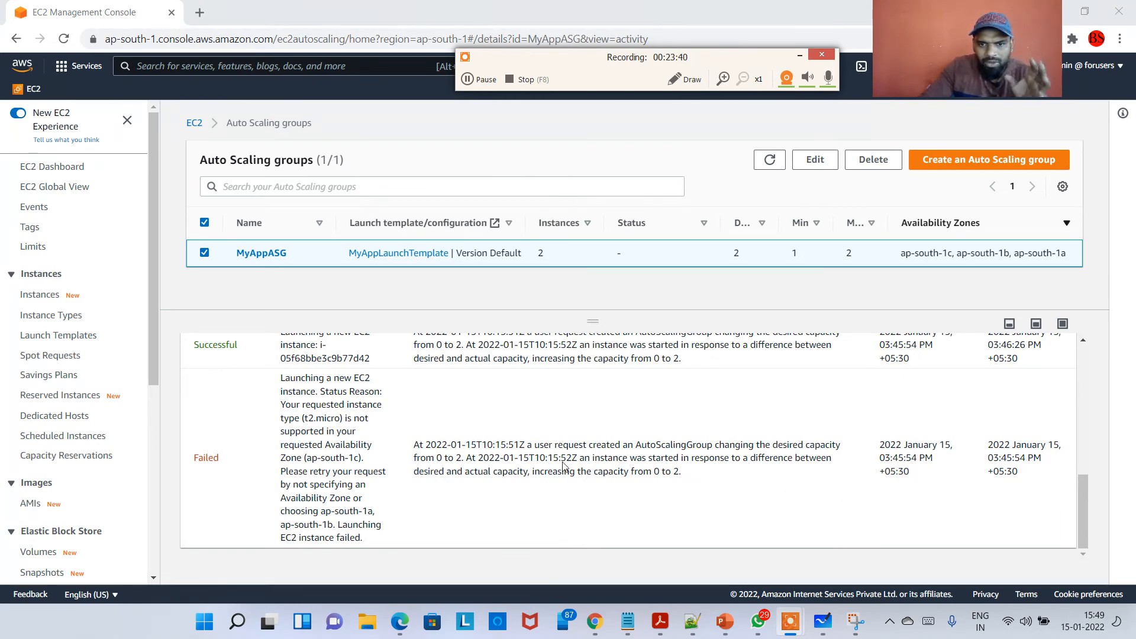
# Read through the failed launch entry's cause and status reason, highlighting key phrases.
pyautogui.moveTo(533, 444); pyautogui.dragTo(782, 444)
pyautogui.click(437, 465)
pyautogui.moveTo(416, 458); pyautogui.dragTo(464, 458)
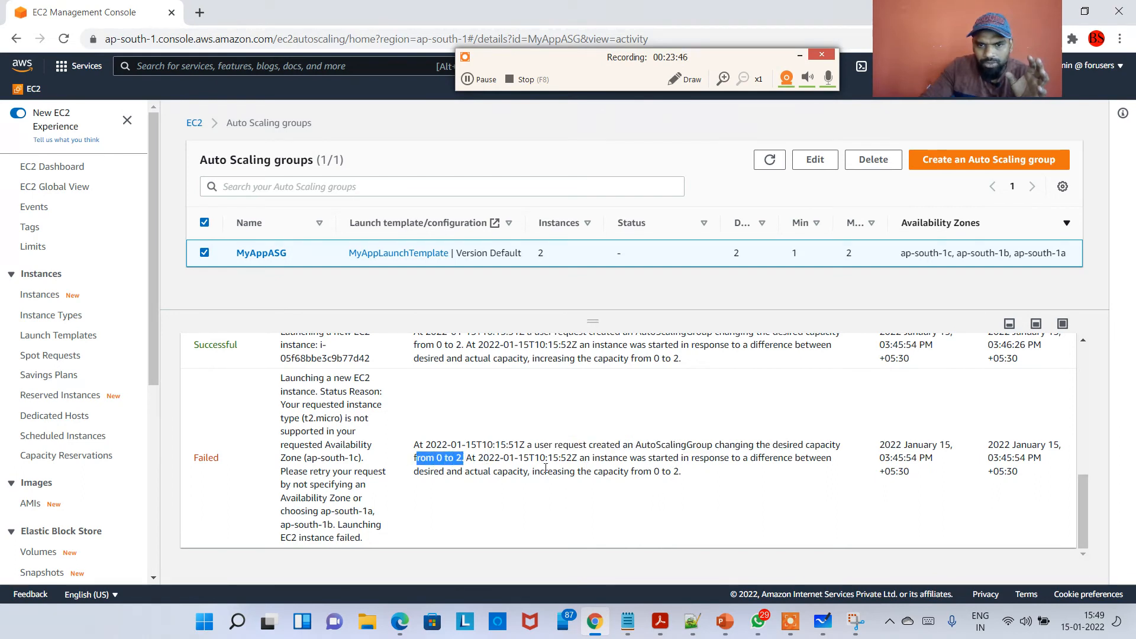
pyautogui.click(509, 472)
pyautogui.moveTo(527, 473); pyautogui.dragTo(671, 472)
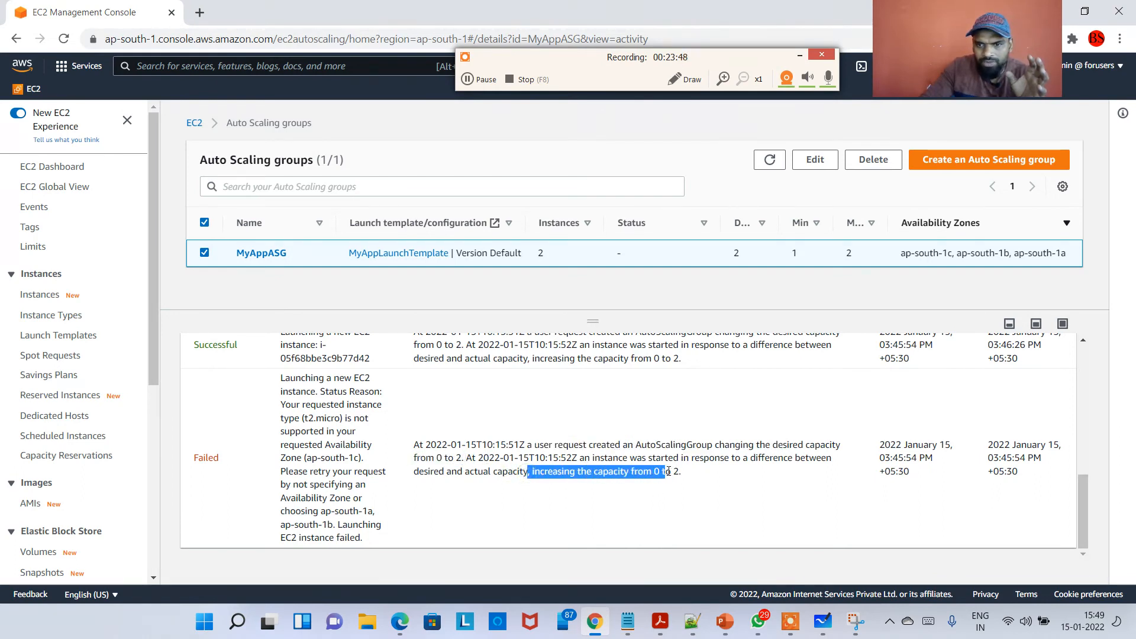
pyautogui.click(689, 472)
pyautogui.doubleClick(201, 459)
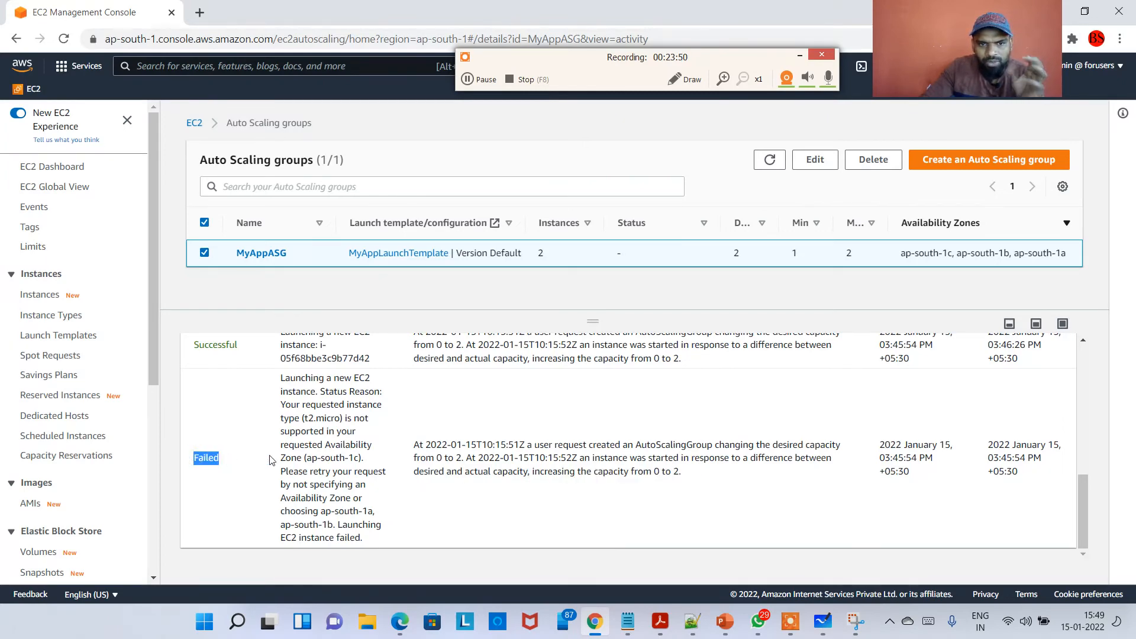
pyautogui.moveTo(318, 379); pyautogui.dragTo(365, 379)
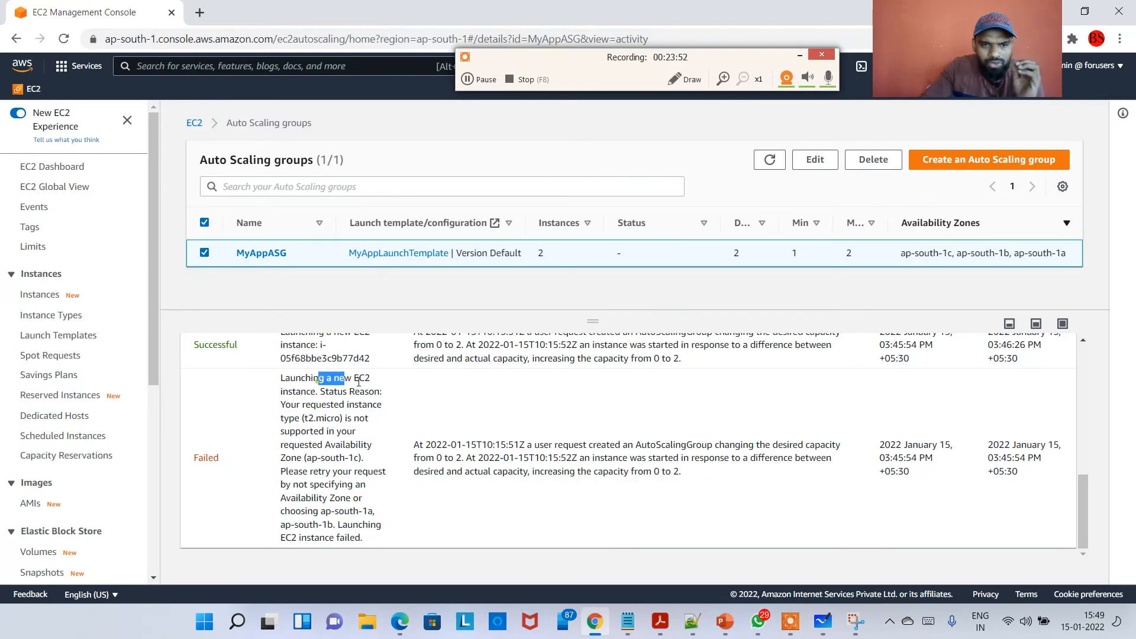
pyautogui.moveTo(306, 406); pyautogui.dragTo(340, 420)
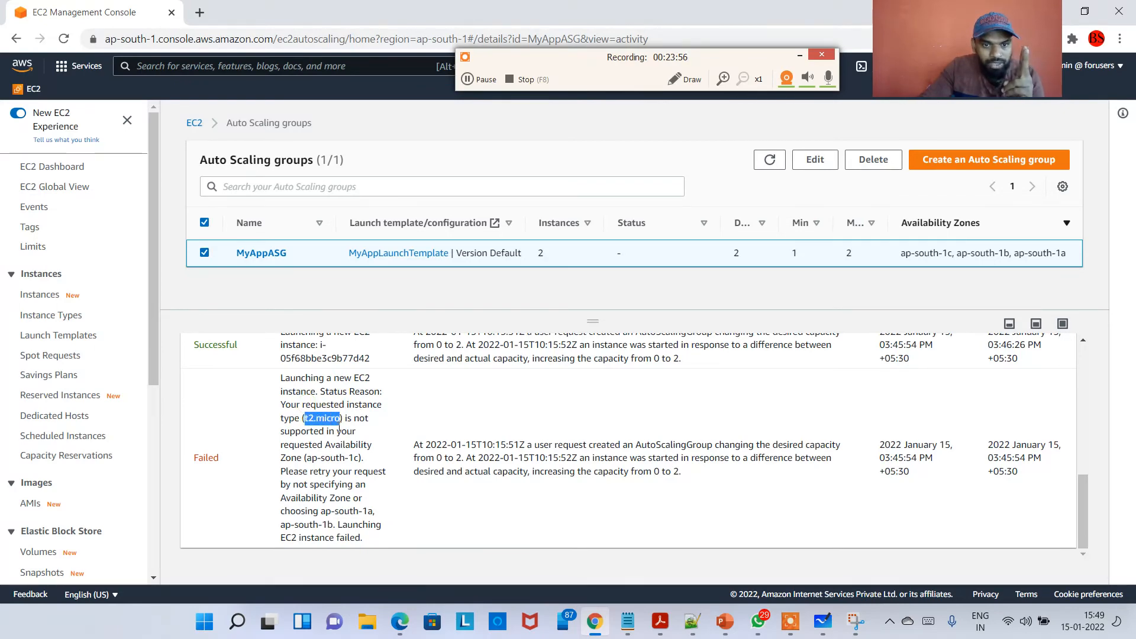
pyautogui.moveTo(359, 458); pyautogui.dragTo(308, 459)
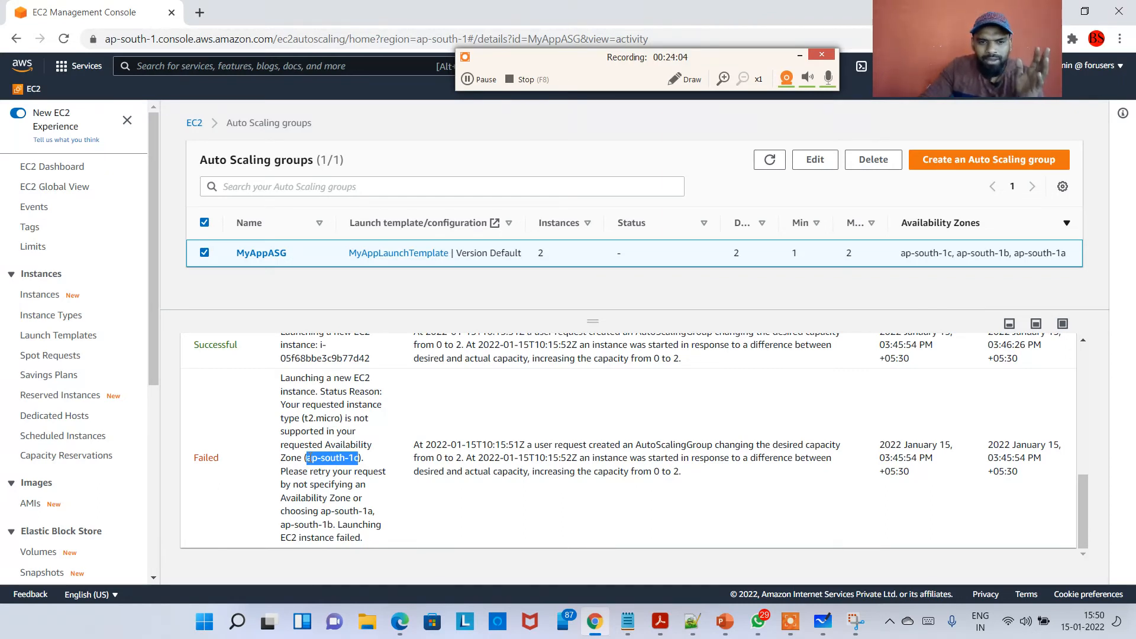
# Re-read the failed entry's status reason about the t2.micro instance type, ap-south-1c zone and retry suggestion.
pyautogui.click(349, 443)
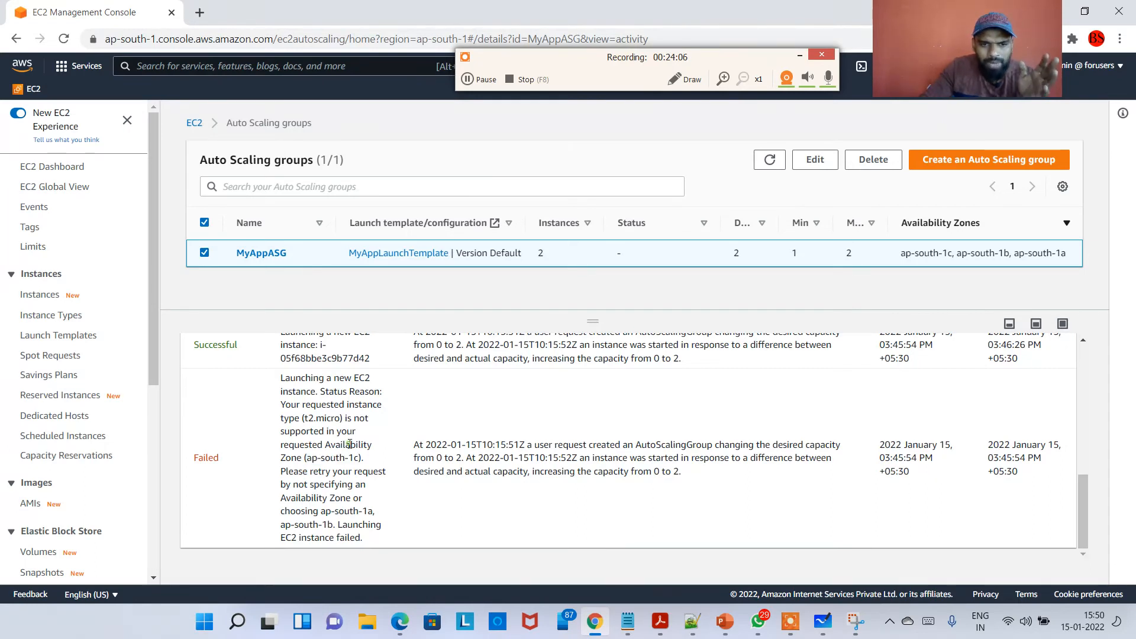
pyautogui.moveTo(310, 418); pyautogui.dragTo(345, 418)
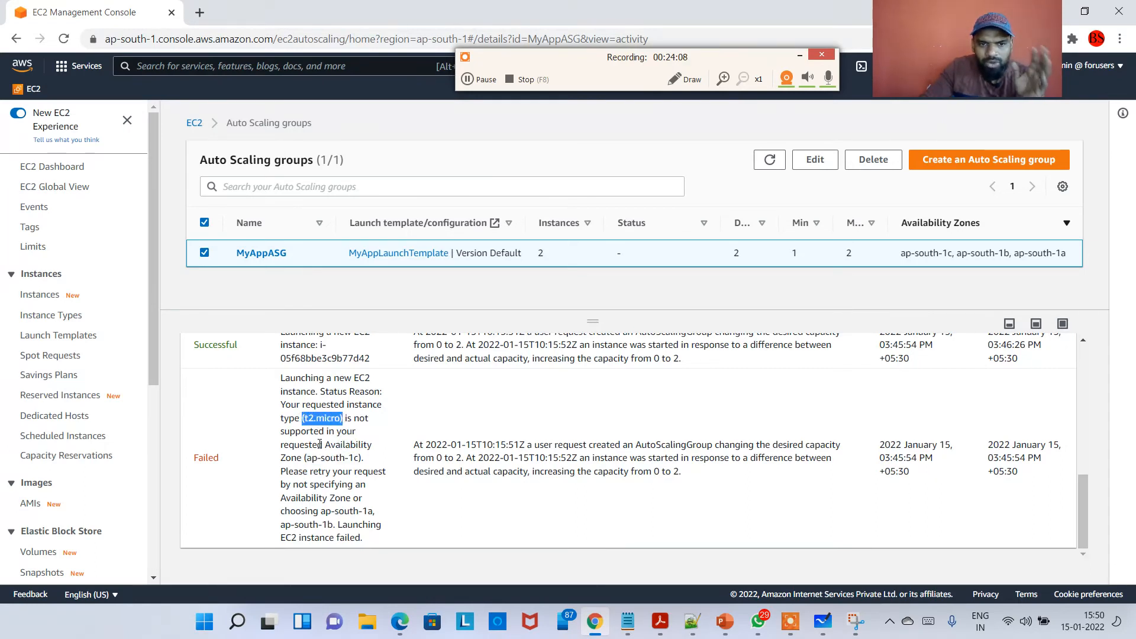
pyautogui.moveTo(306, 459); pyautogui.dragTo(356, 458)
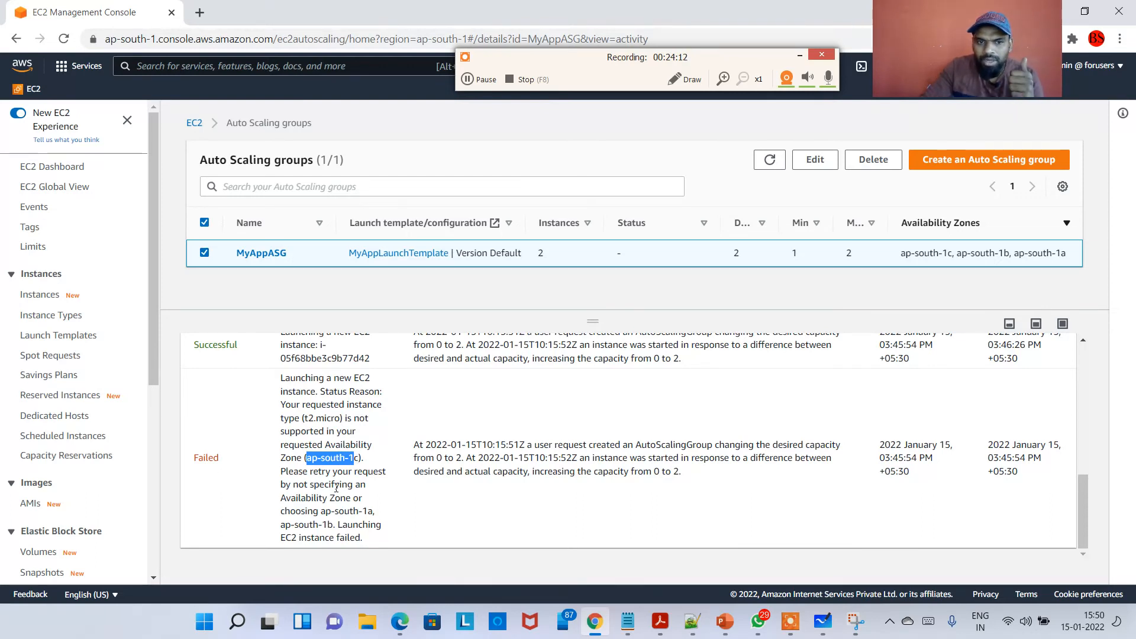
pyautogui.moveTo(294, 472); pyautogui.dragTo(379, 471)
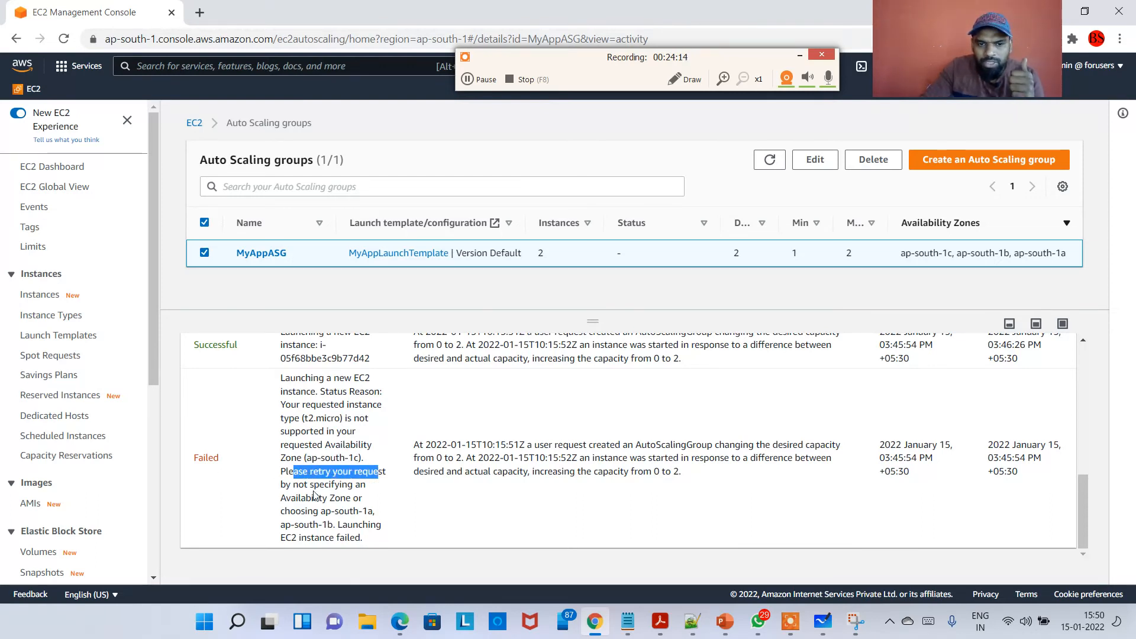
pyautogui.moveTo(291, 497); pyautogui.dragTo(325, 498)
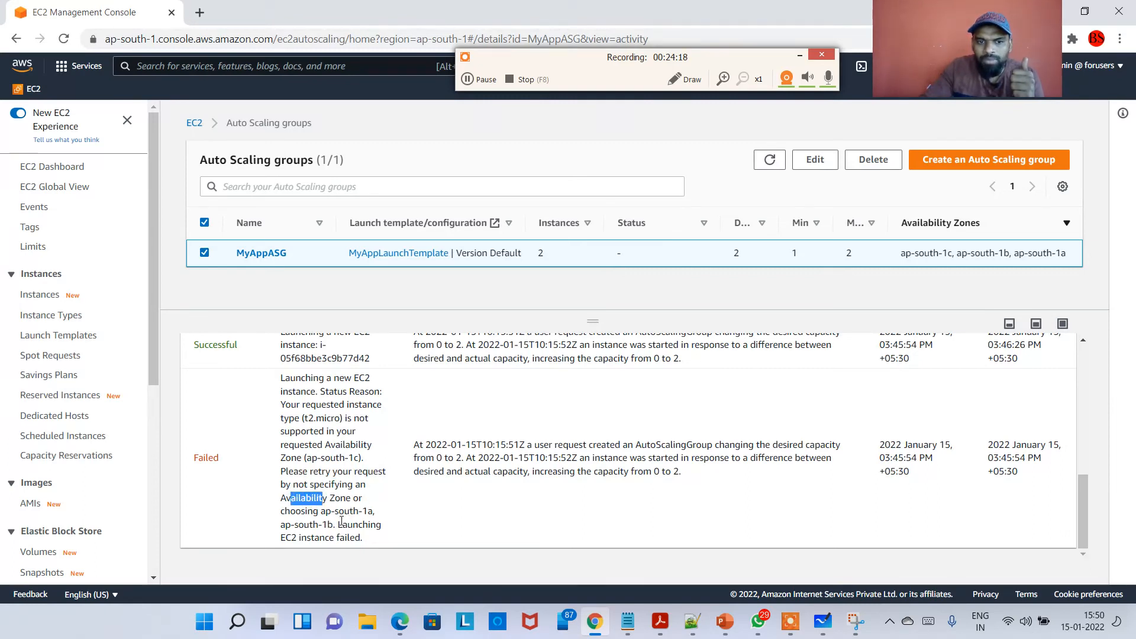
pyautogui.scroll(1, 329, 466)
pyautogui.scroll(-1, 314, 496)
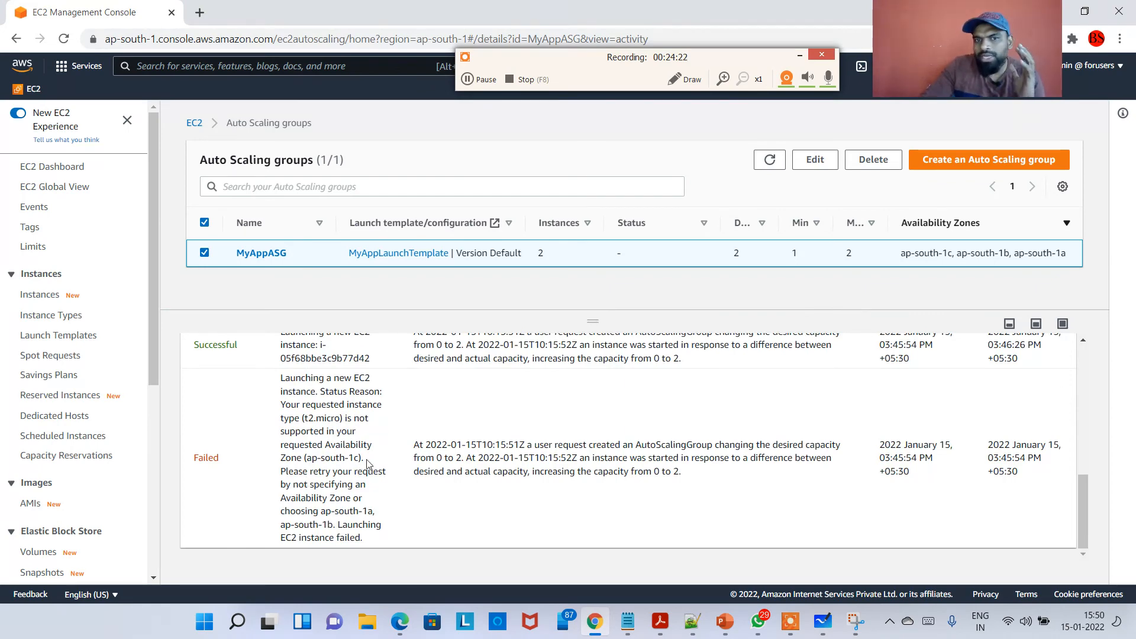
pyautogui.scroll(10, 366, 463)
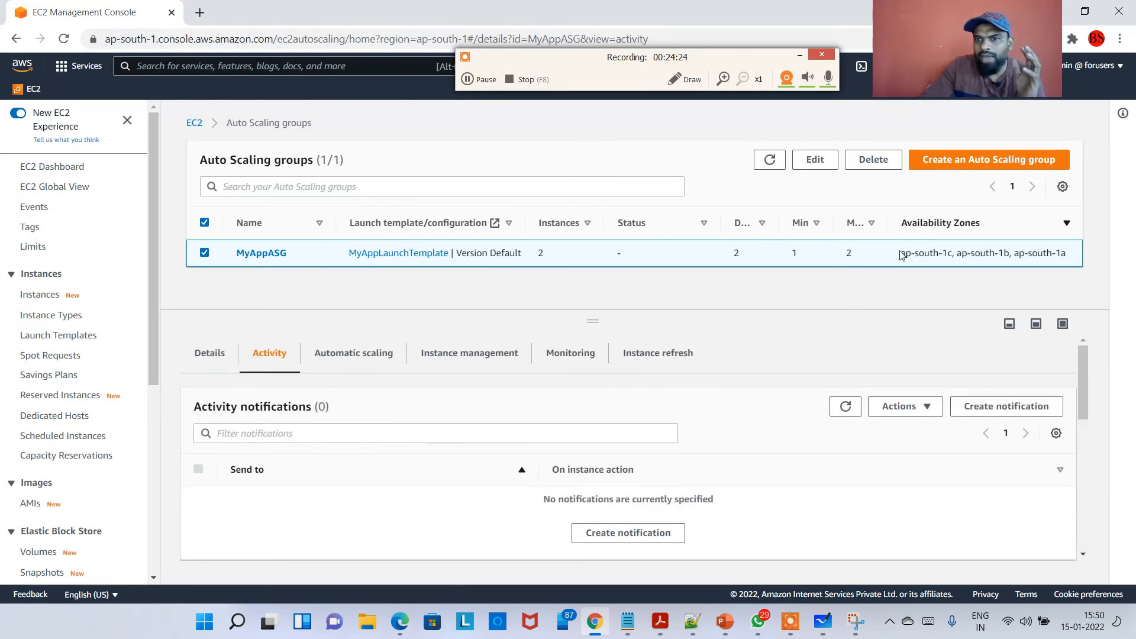
# Compare the group's availability zones with the zone and instance type named in the failed launch entry.
pyautogui.moveTo(900, 255); pyautogui.dragTo(1074, 254)
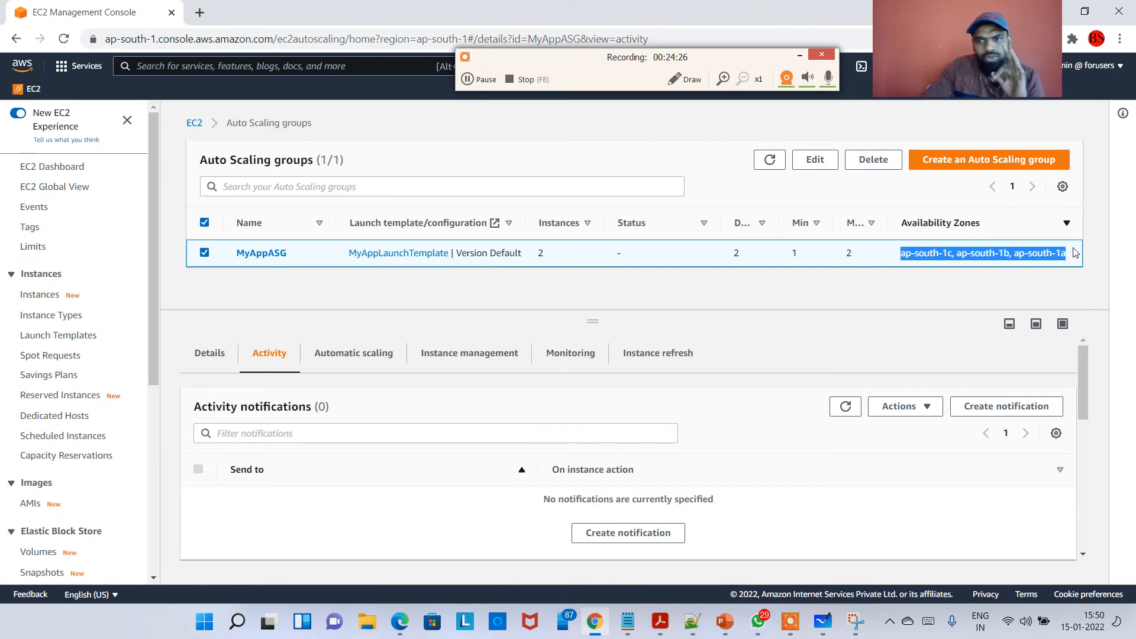
pyautogui.scroll(-10, 337, 392)
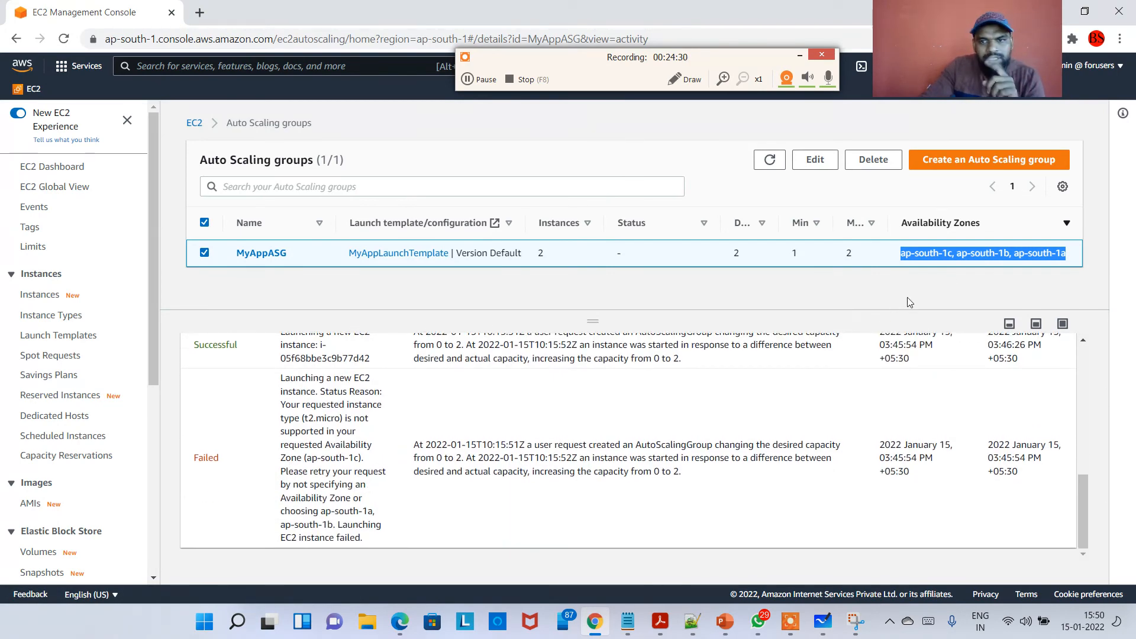
pyautogui.moveTo(339, 457); pyautogui.dragTo(377, 462)
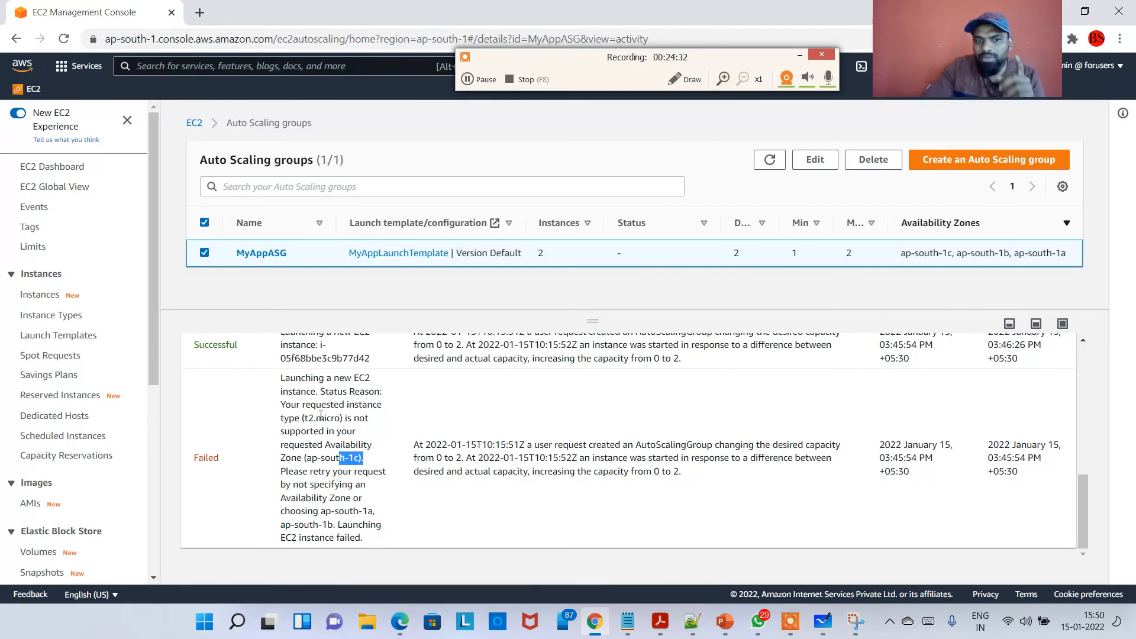
pyautogui.moveTo(342, 418); pyautogui.dragTo(306, 417)
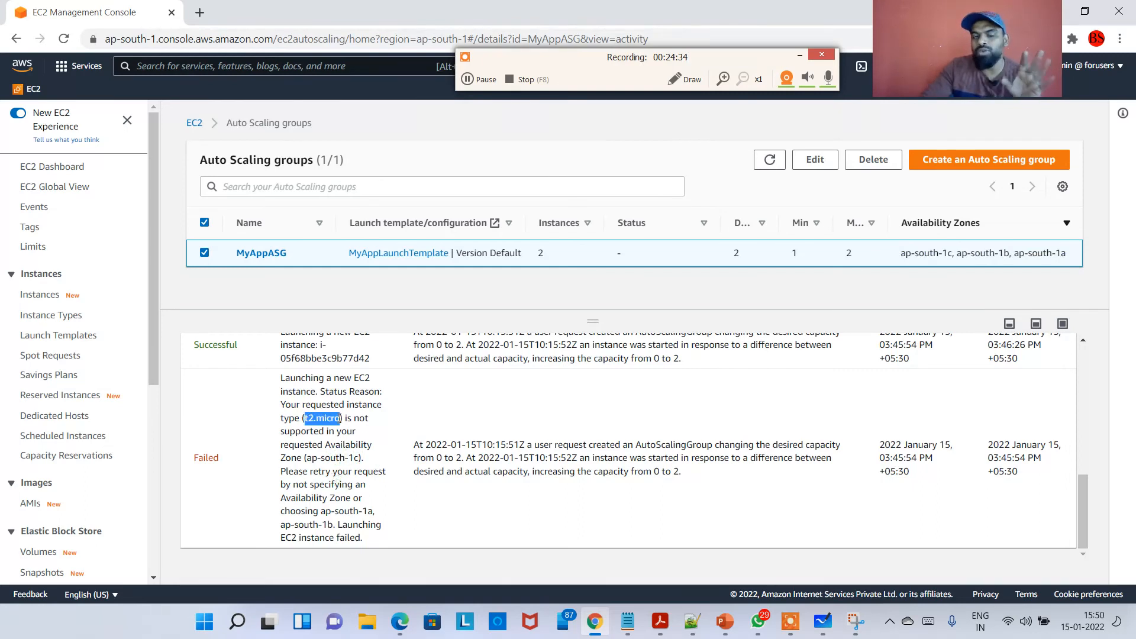
pyautogui.scroll(1, 340, 430)
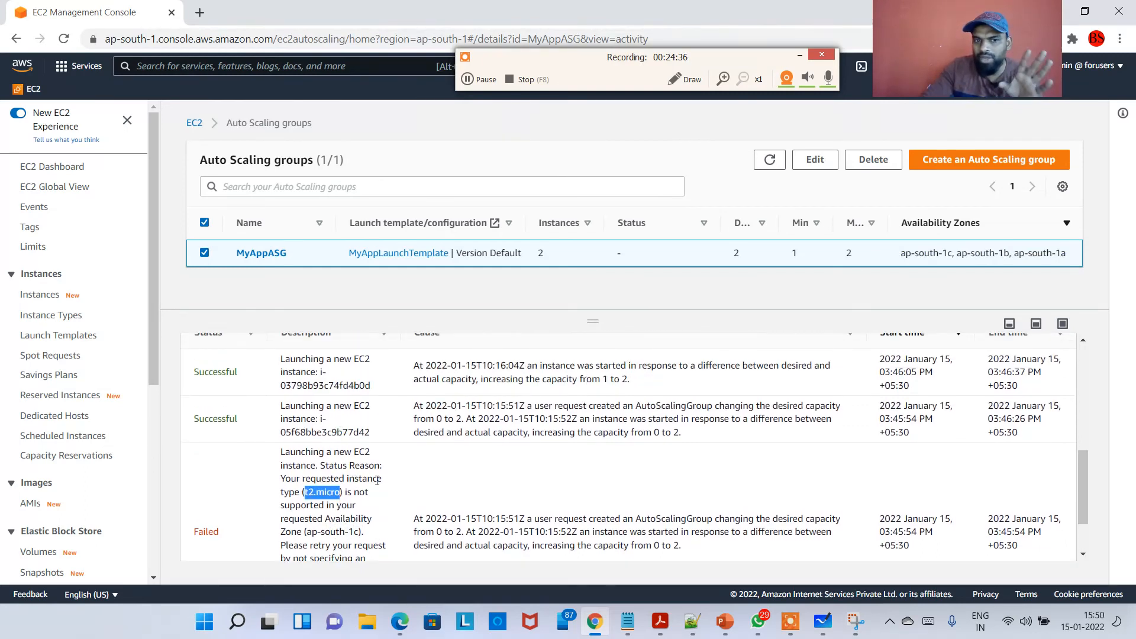
# Scroll up the activity history and highlight the successful launch entries' descriptions and cause text.
pyautogui.scroll(1, 377, 480)
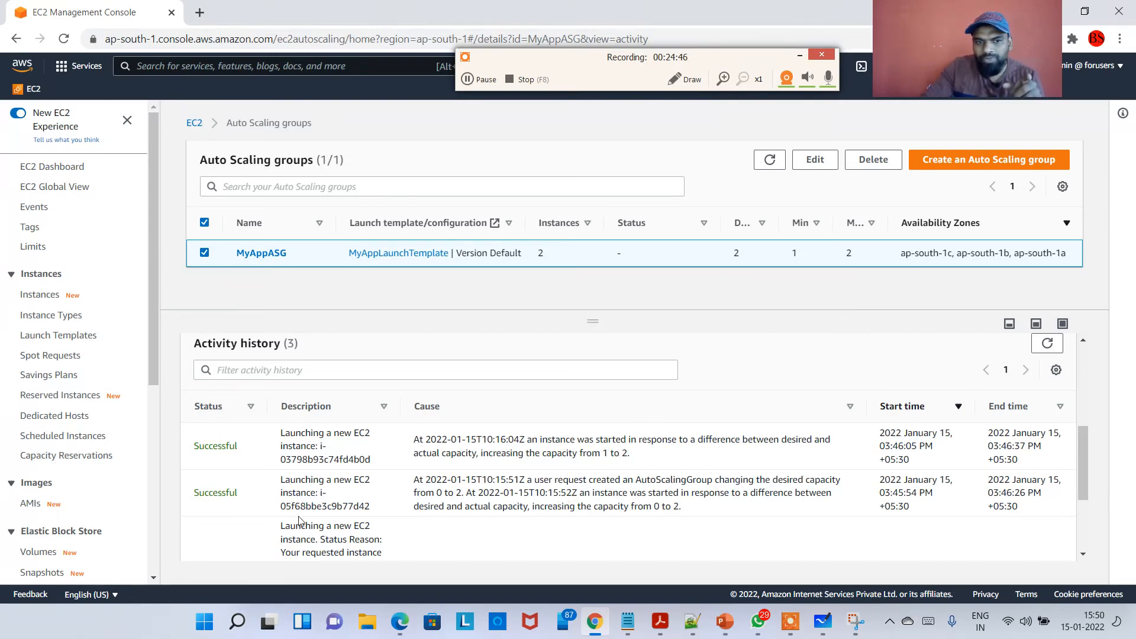
pyautogui.moveTo(286, 486); pyautogui.dragTo(361, 491)
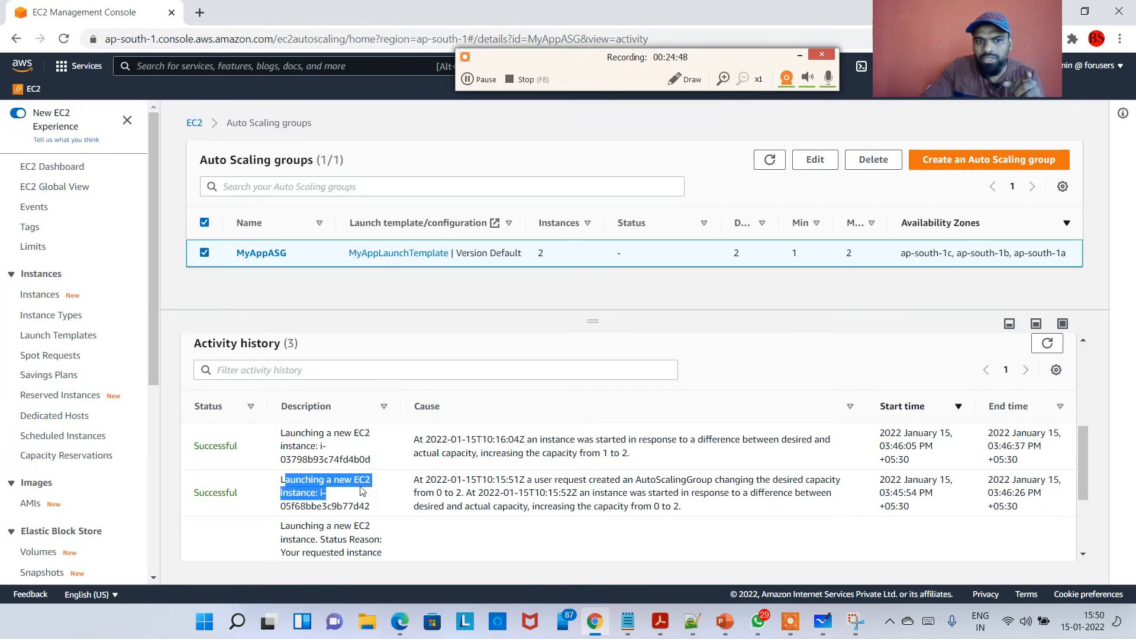
pyautogui.moveTo(301, 449); pyautogui.dragTo(334, 460)
pyautogui.moveTo(419, 481); pyautogui.dragTo(476, 508)
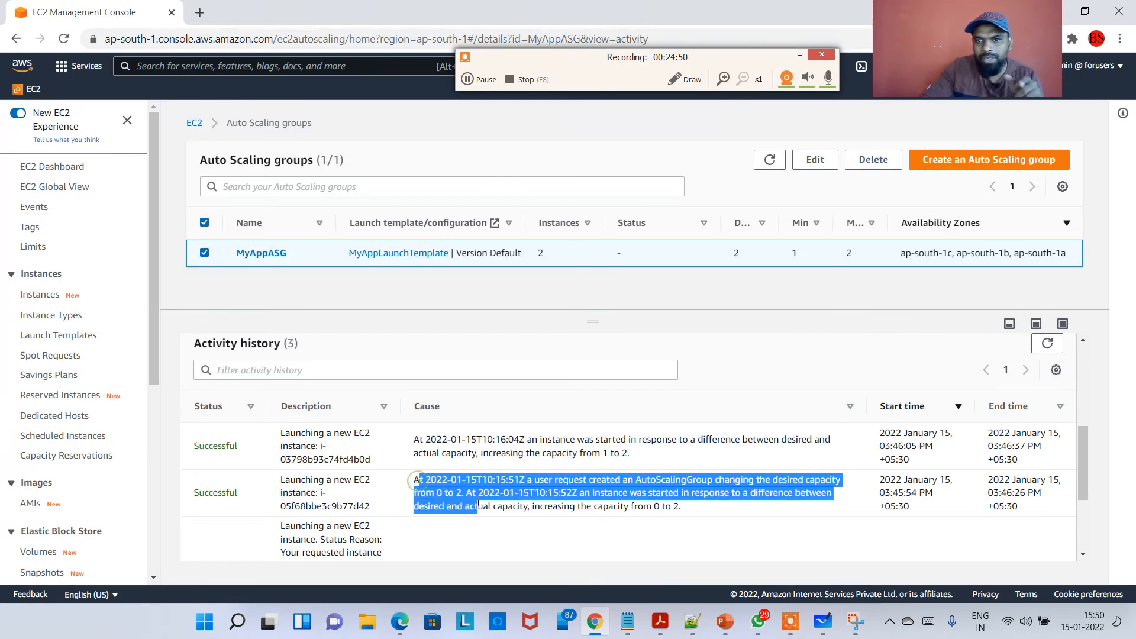
# Open the Instances list and highlight the two Auto Scaling instances' IDs and availability zones.
pyautogui.click(44, 295)
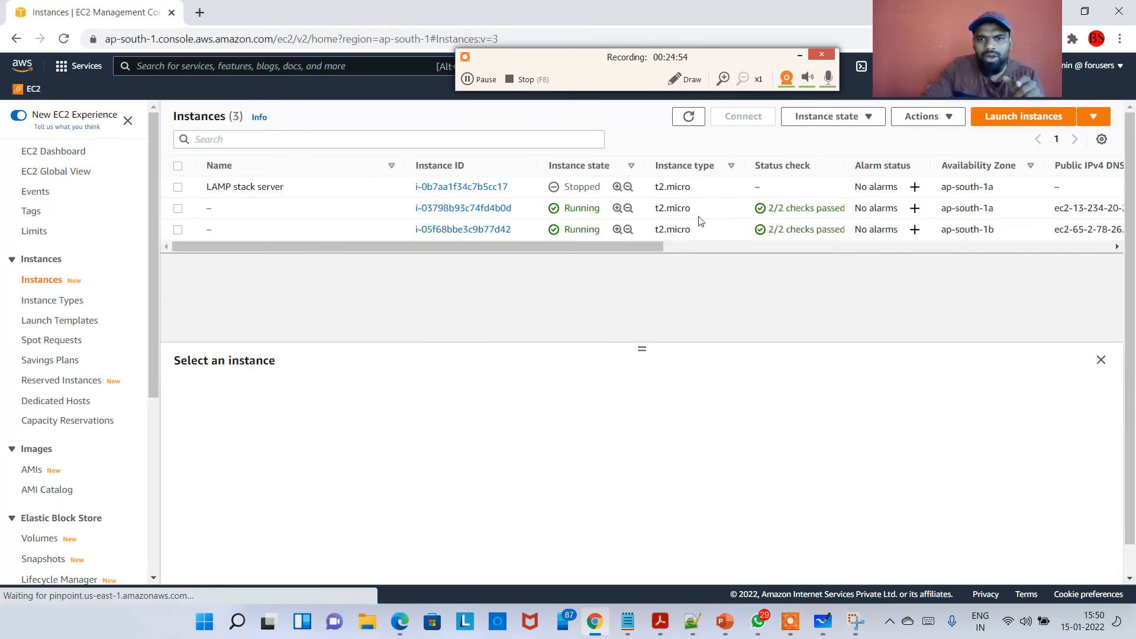
pyautogui.moveTo(380, 209); pyautogui.dragTo(509, 210)
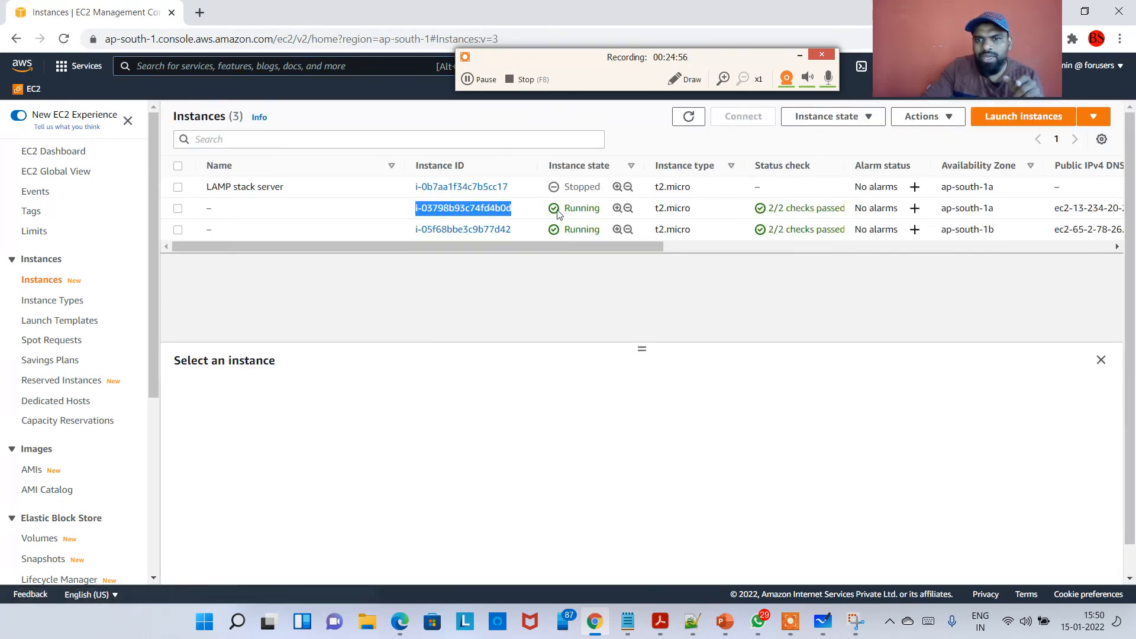
pyautogui.moveTo(998, 211); pyautogui.dragTo(942, 211)
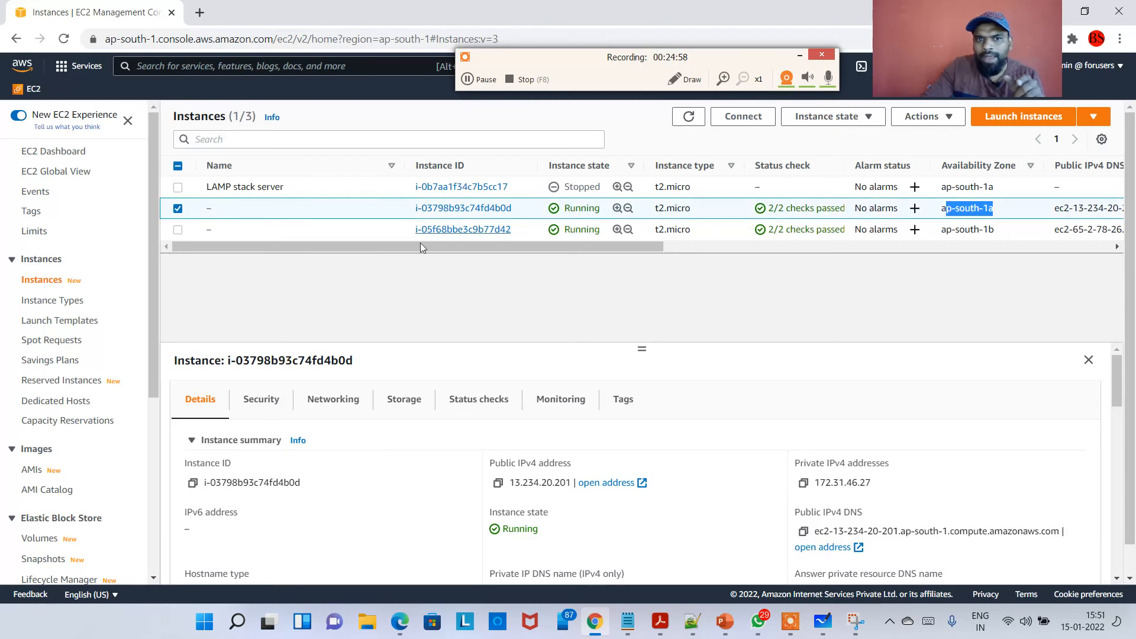
pyautogui.moveTo(403, 233); pyautogui.dragTo(513, 232)
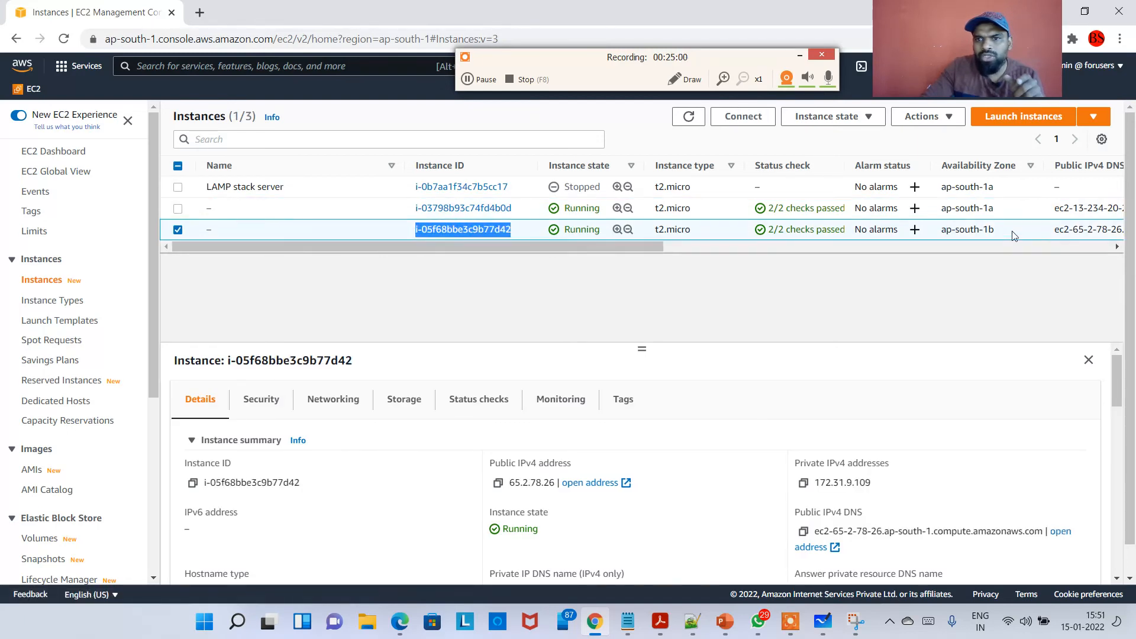
pyautogui.moveTo(1006, 230); pyautogui.dragTo(941, 233)
# Return to Auto Scaling groups, open MyAppASG's details and scroll through its launch template, network and health check sections.
pyautogui.scroll(-5, 71, 385)
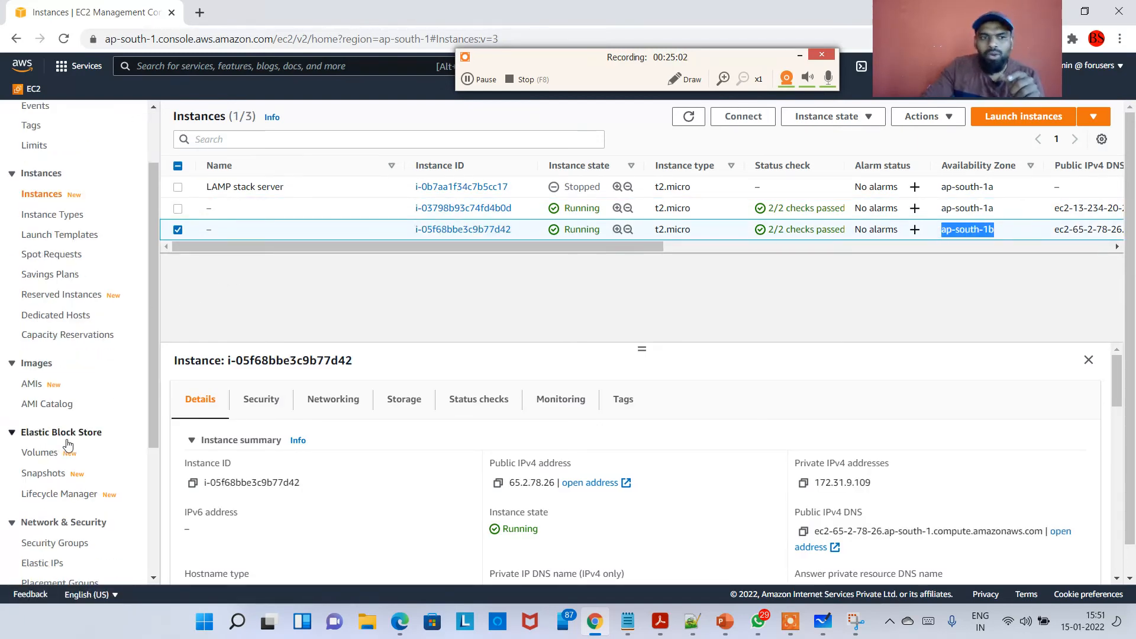
pyautogui.click(67, 552)
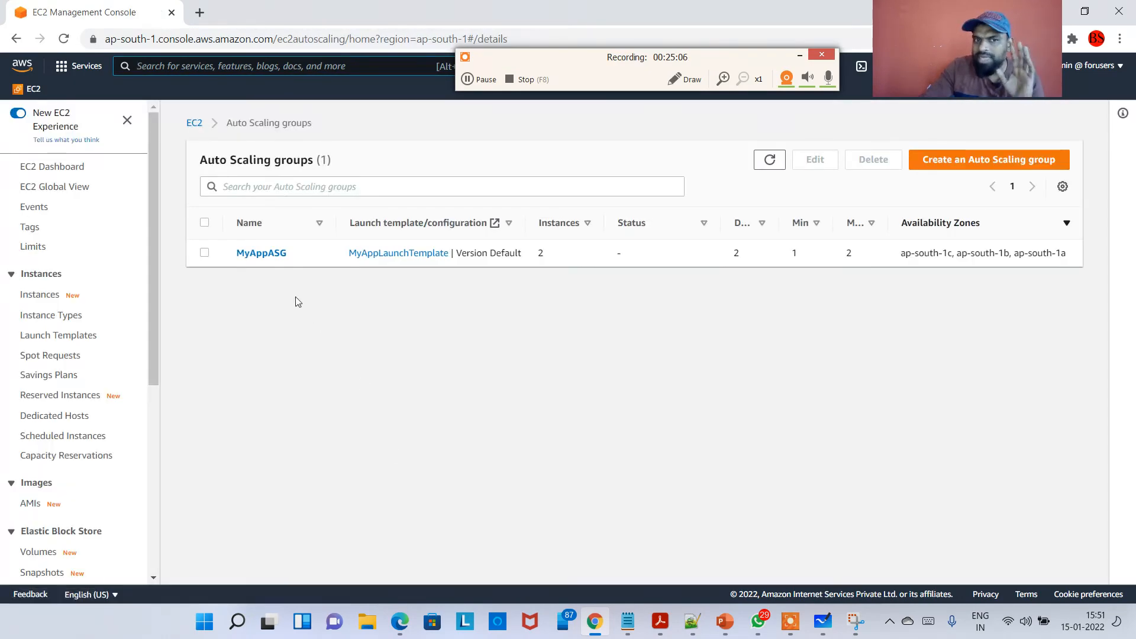
pyautogui.click(264, 253)
pyautogui.scroll(-1, 335, 339)
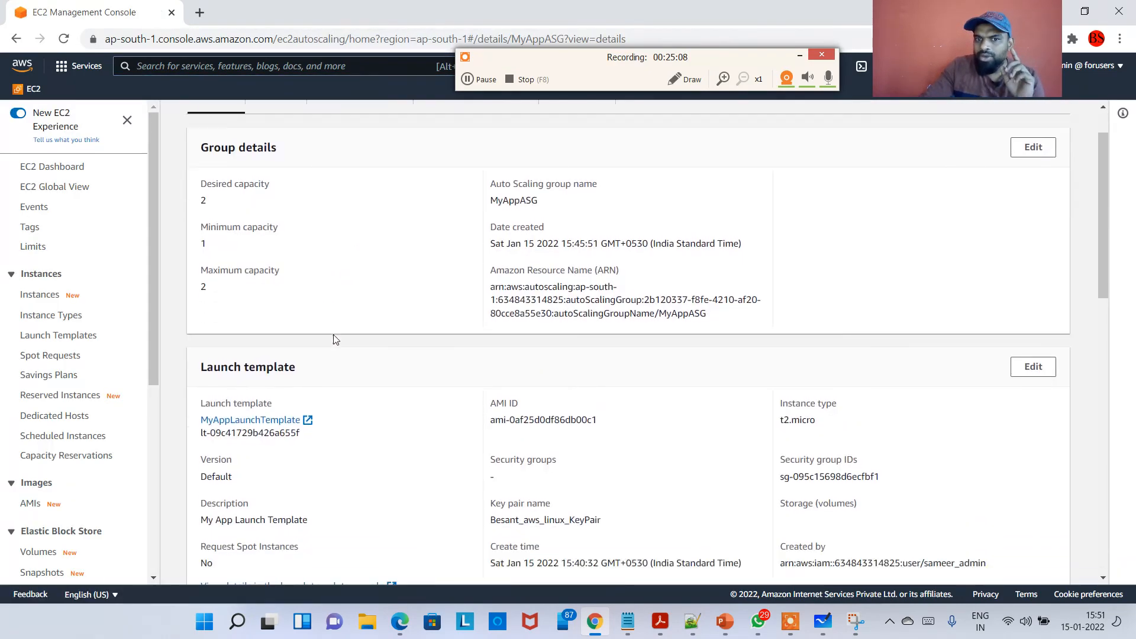
pyautogui.scroll(-6, 335, 339)
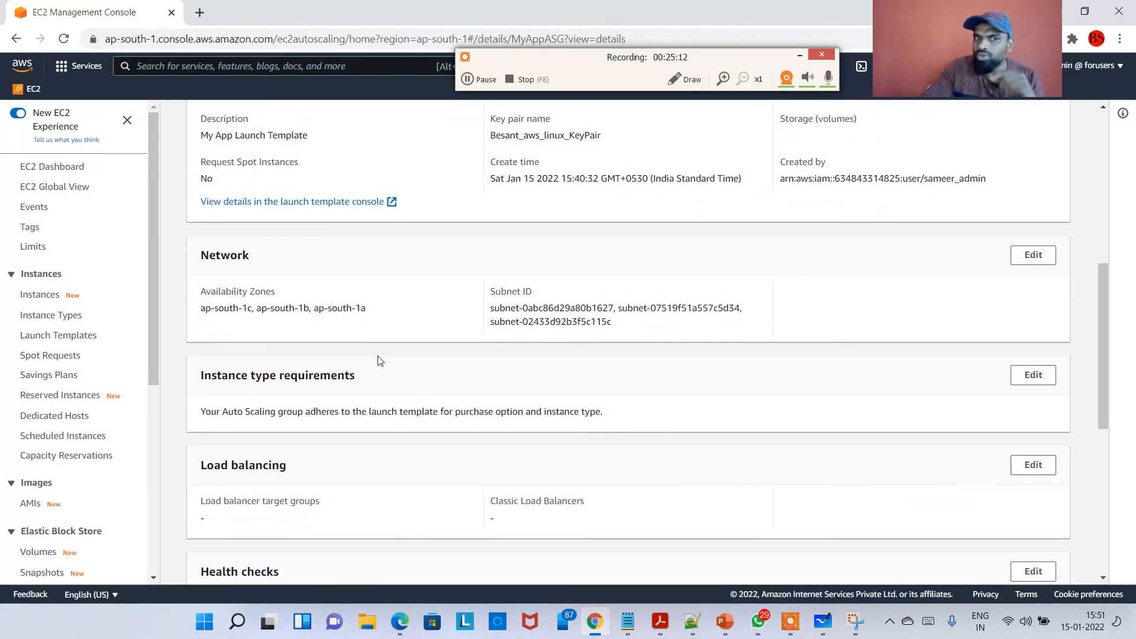
pyautogui.scroll(-1, 379, 363)
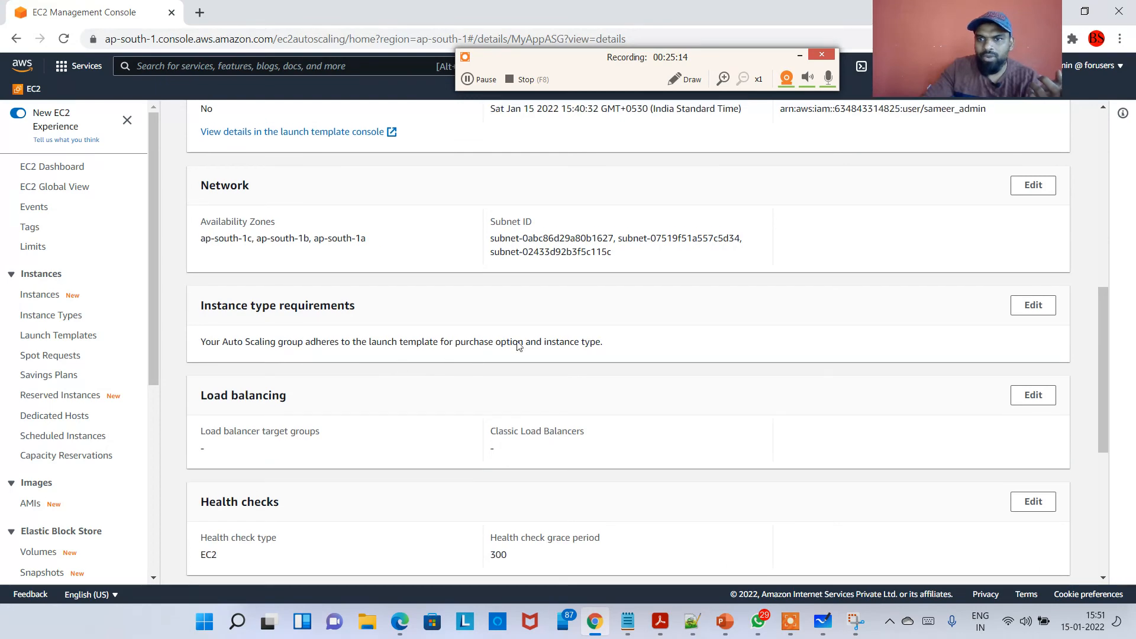
pyautogui.scroll(6, 387, 362)
pyautogui.scroll(3, 388, 363)
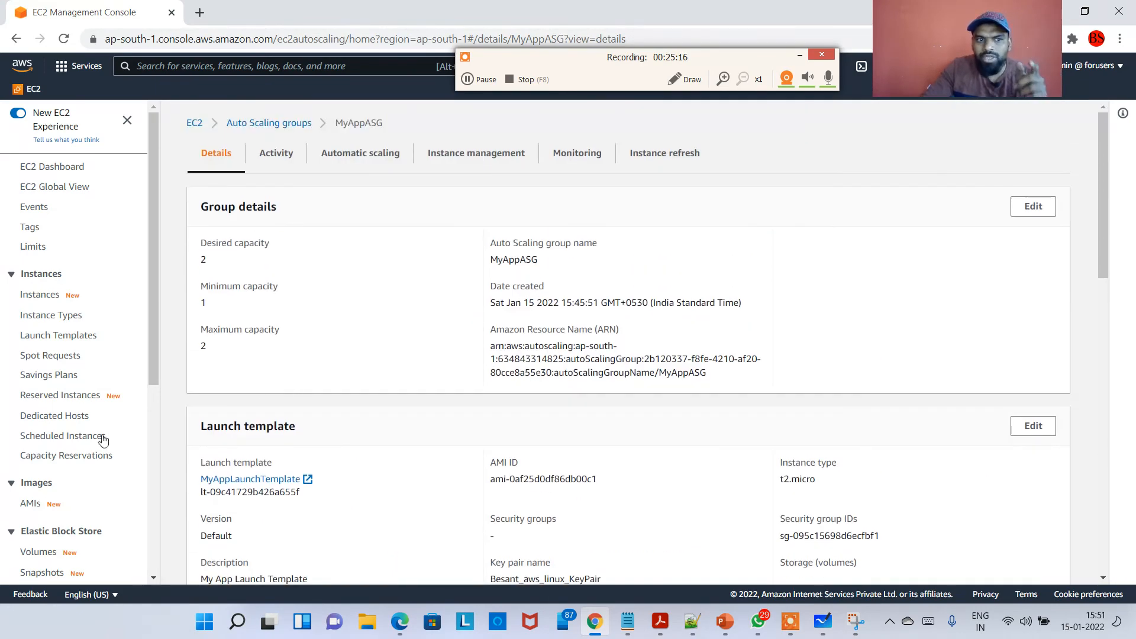
pyautogui.scroll(-6, 100, 441)
# Reopen MyAppASG's network settings, remove the ap-south-1c zone and subnet, and cancel the edit.
pyautogui.click(79, 529)
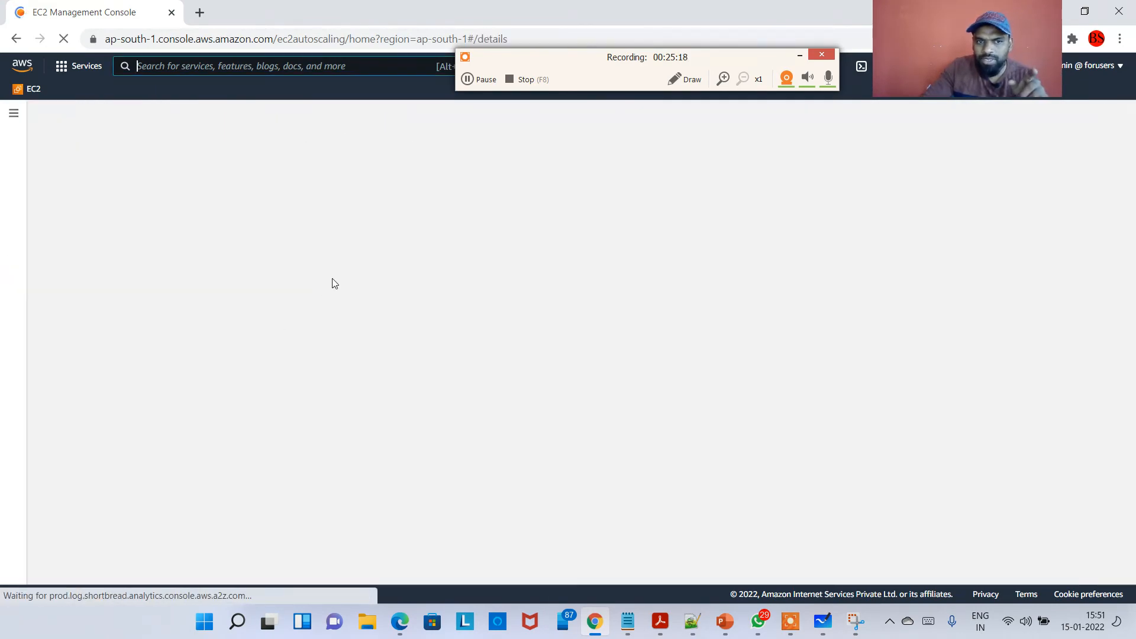
pyautogui.click(257, 255)
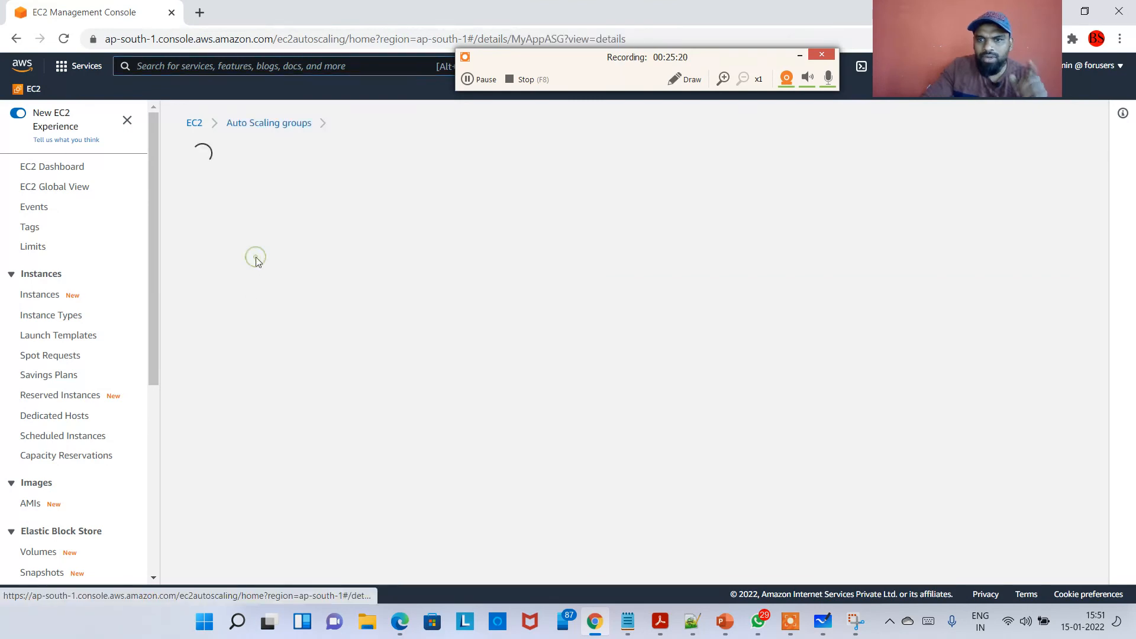
pyautogui.scroll(-7, 363, 302)
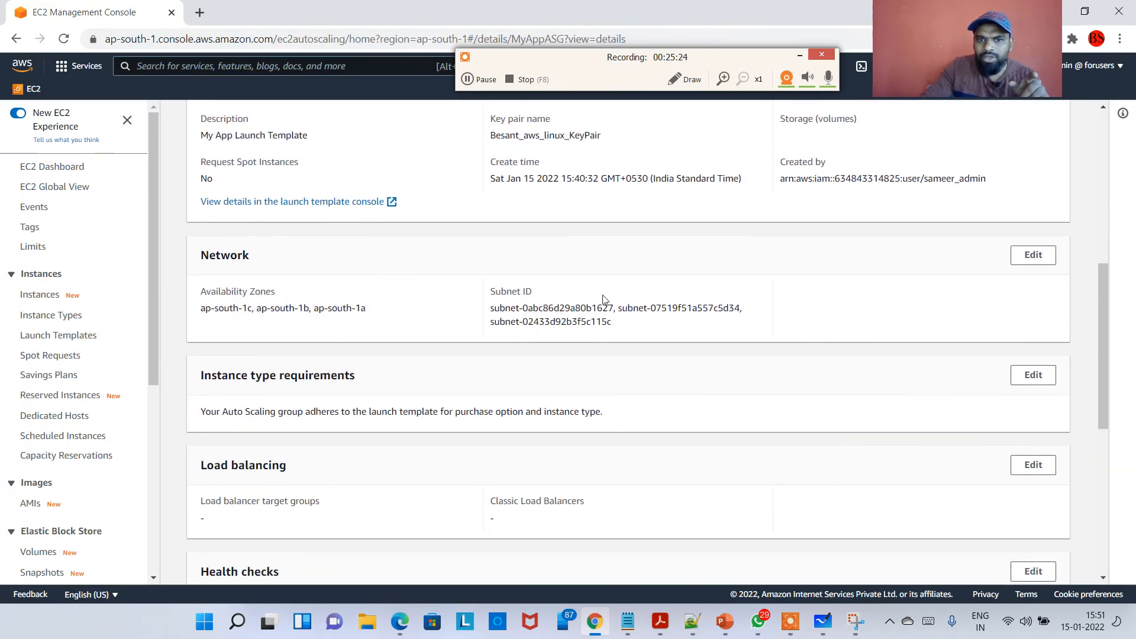
pyautogui.click(1022, 260)
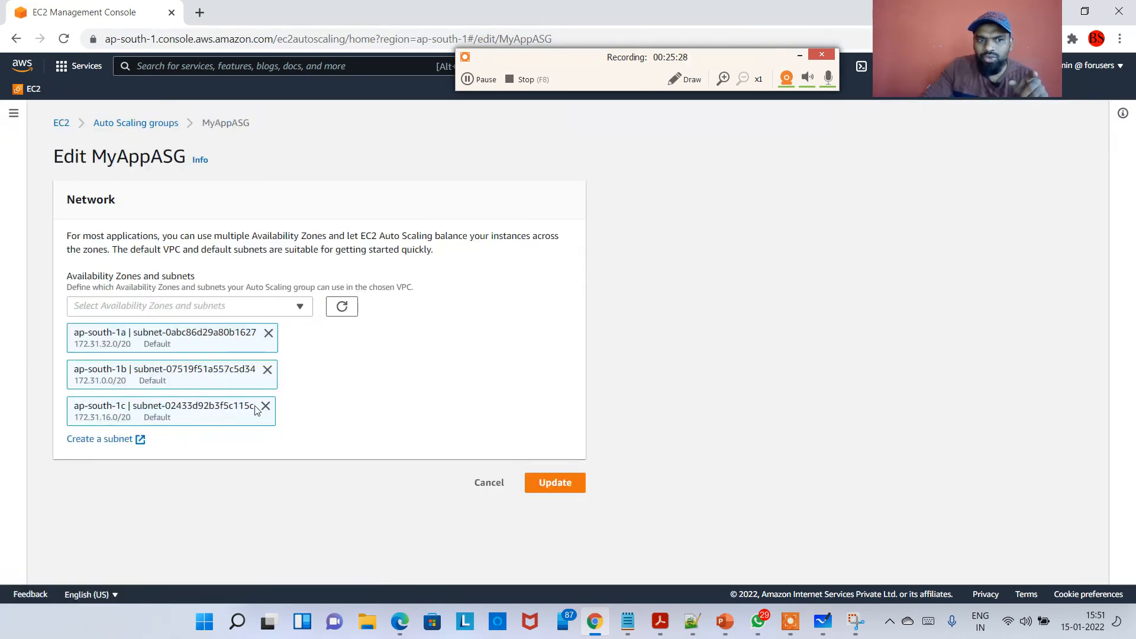
pyautogui.click(265, 406)
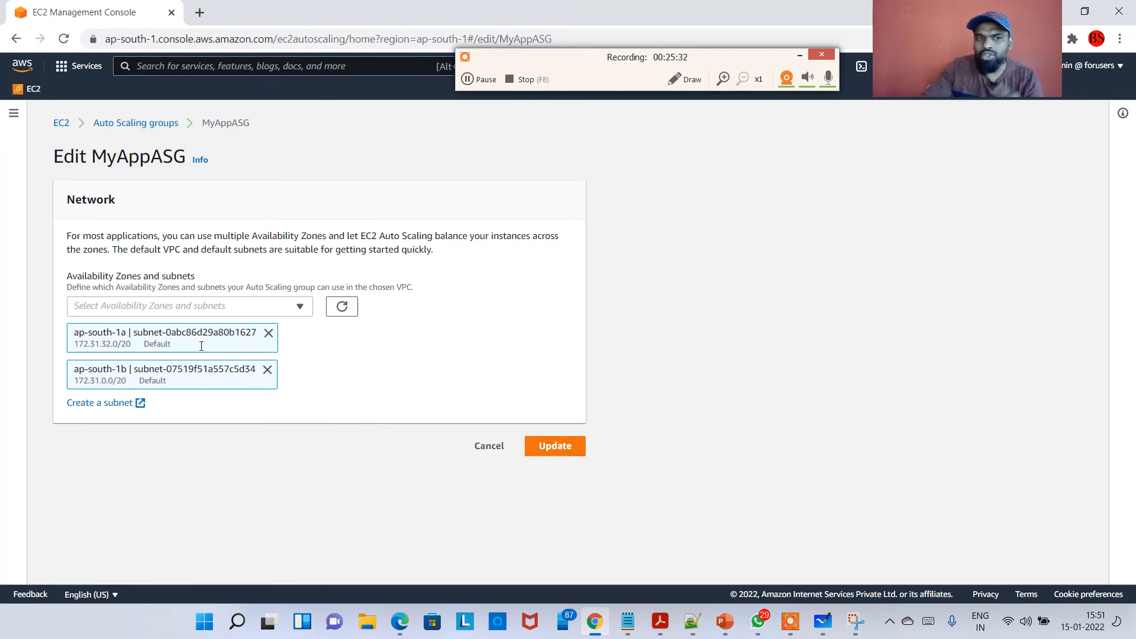
pyautogui.click(491, 448)
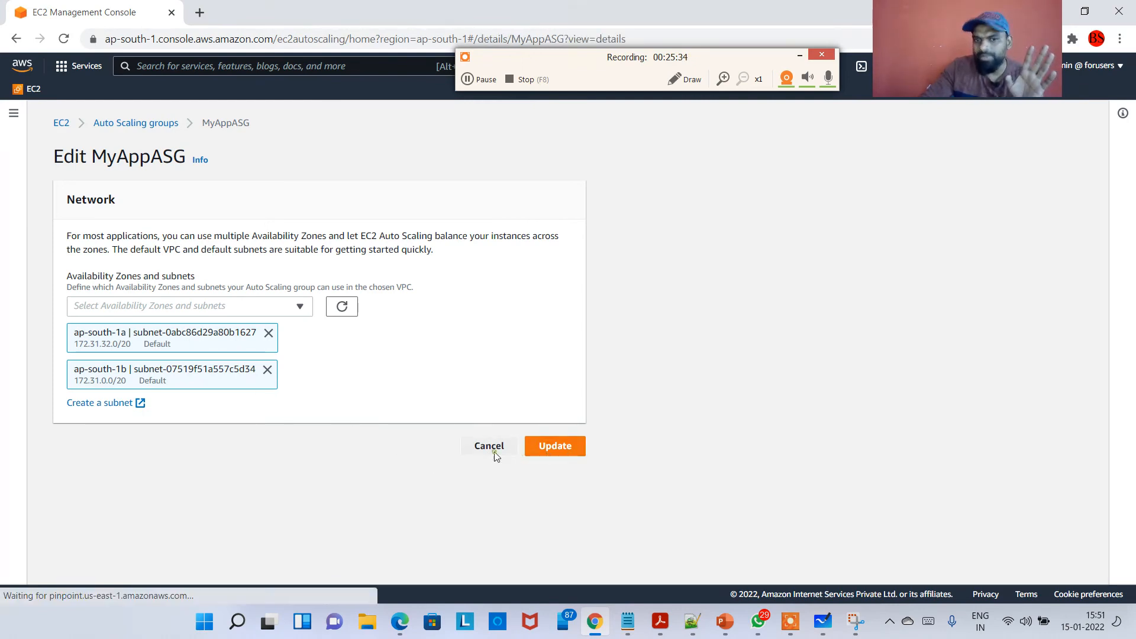
# Review MyAppASG's launch template section, then reopen the network editor and cancel it.
pyautogui.scroll(-2, 452, 351)
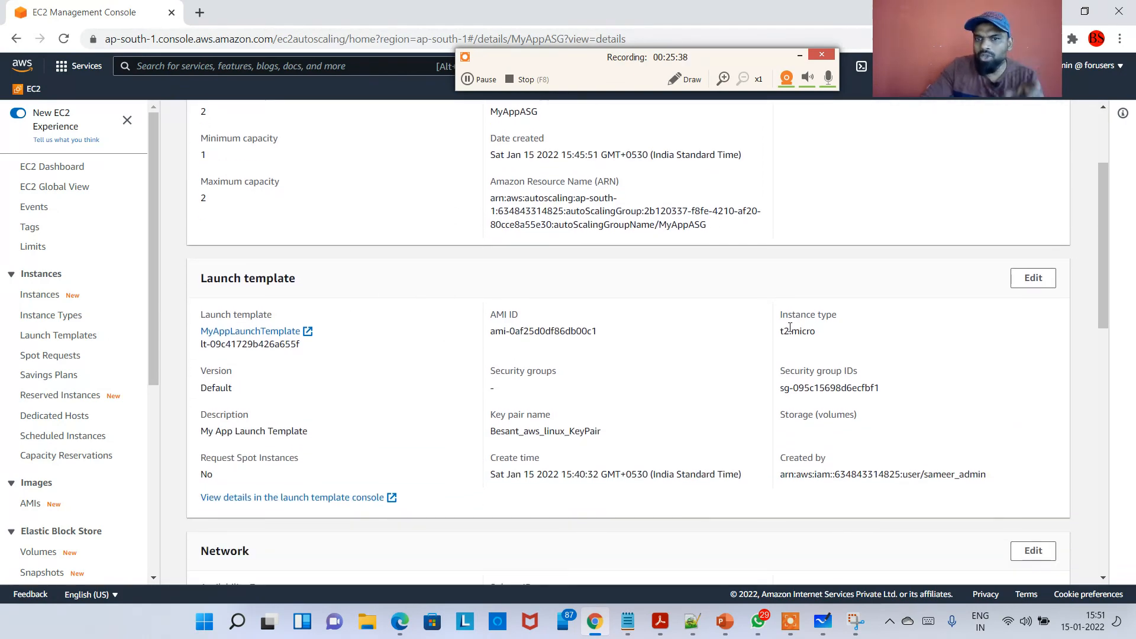
pyautogui.moveTo(352, 281); pyautogui.dragTo(207, 279)
pyautogui.click(339, 295)
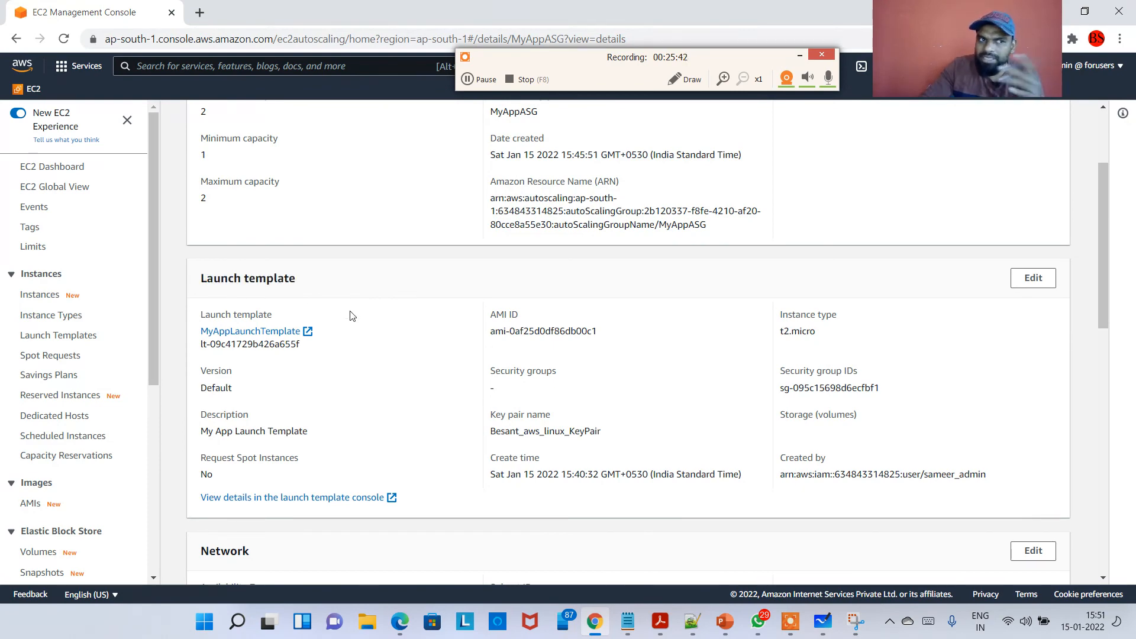
pyautogui.scroll(1, 396, 331)
pyautogui.scroll(-2, 396, 331)
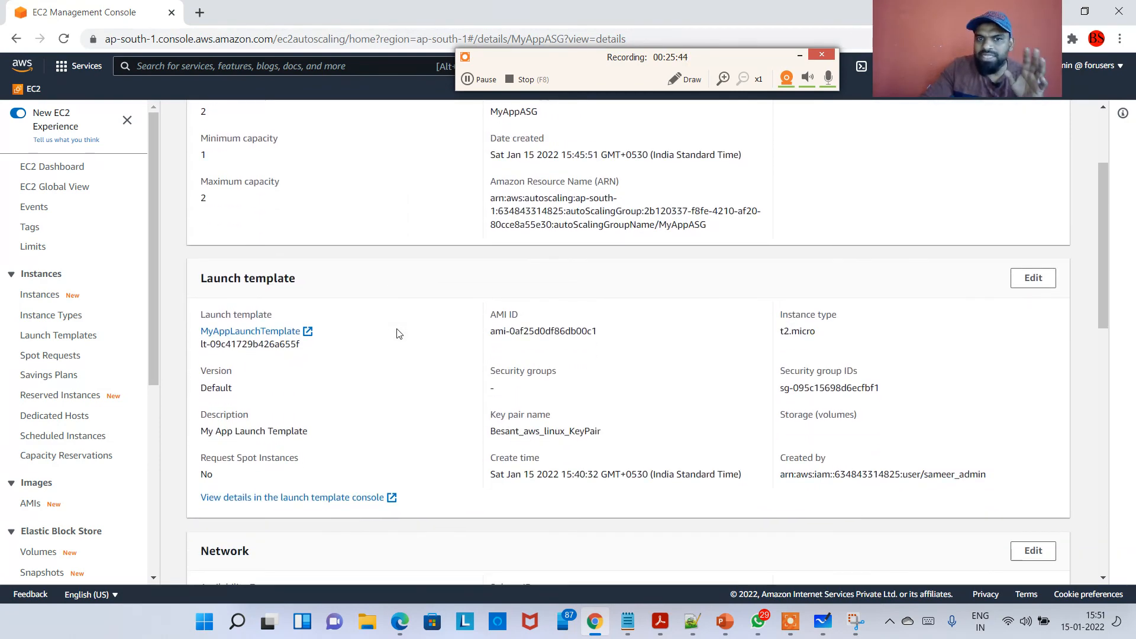
pyautogui.scroll(-1, 400, 340)
pyautogui.scroll(2, 396, 413)
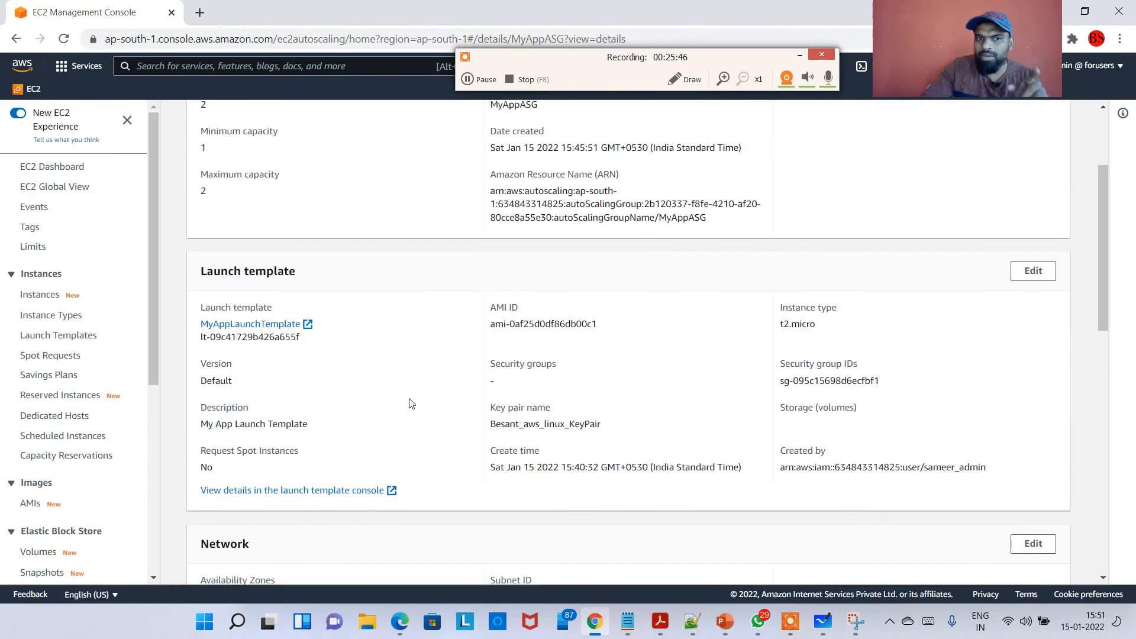
pyautogui.scroll(-4, 405, 402)
pyautogui.click(1021, 260)
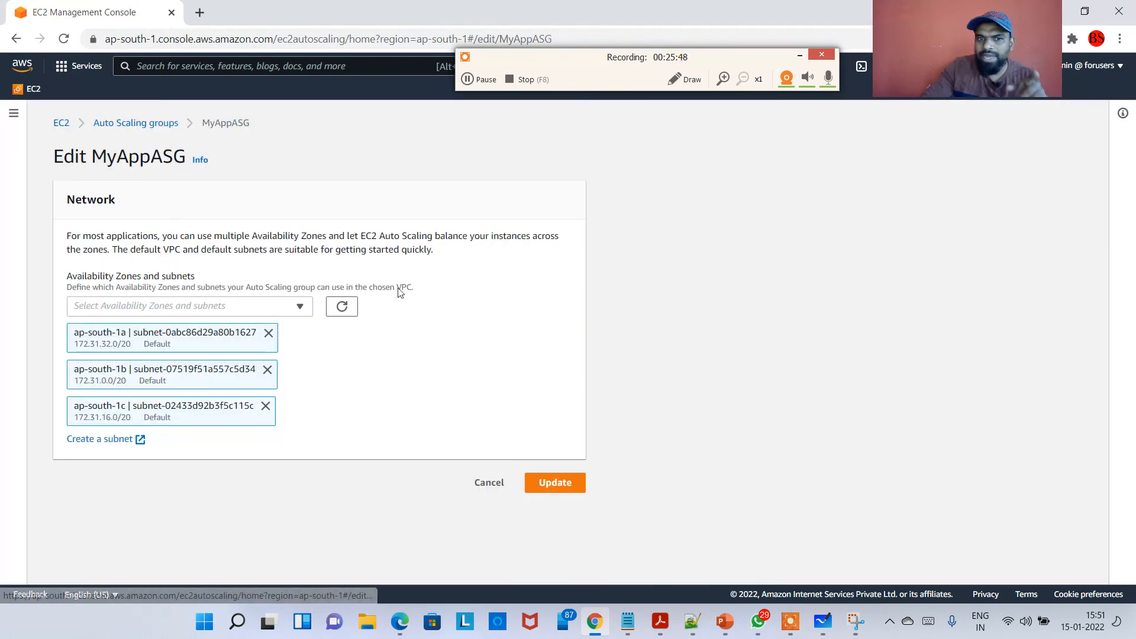
pyautogui.click(484, 482)
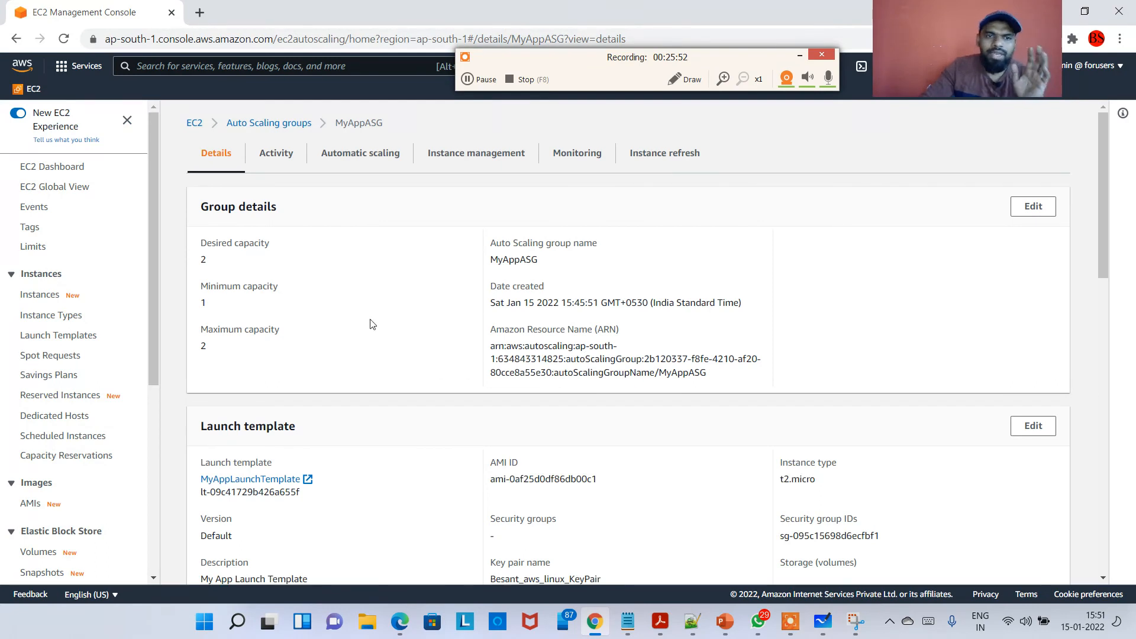
# Stop the running Auto Scaling instance in ap-south-1b from the Instances list.
pyautogui.click(40, 294)
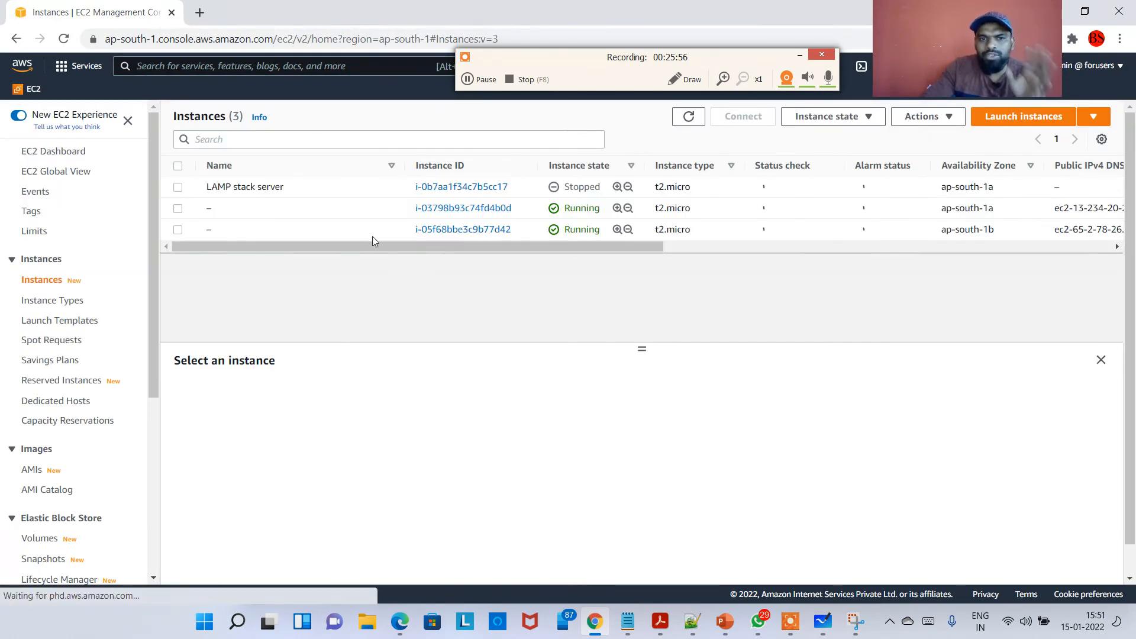
pyautogui.click(367, 233)
pyautogui.rightClick(368, 232)
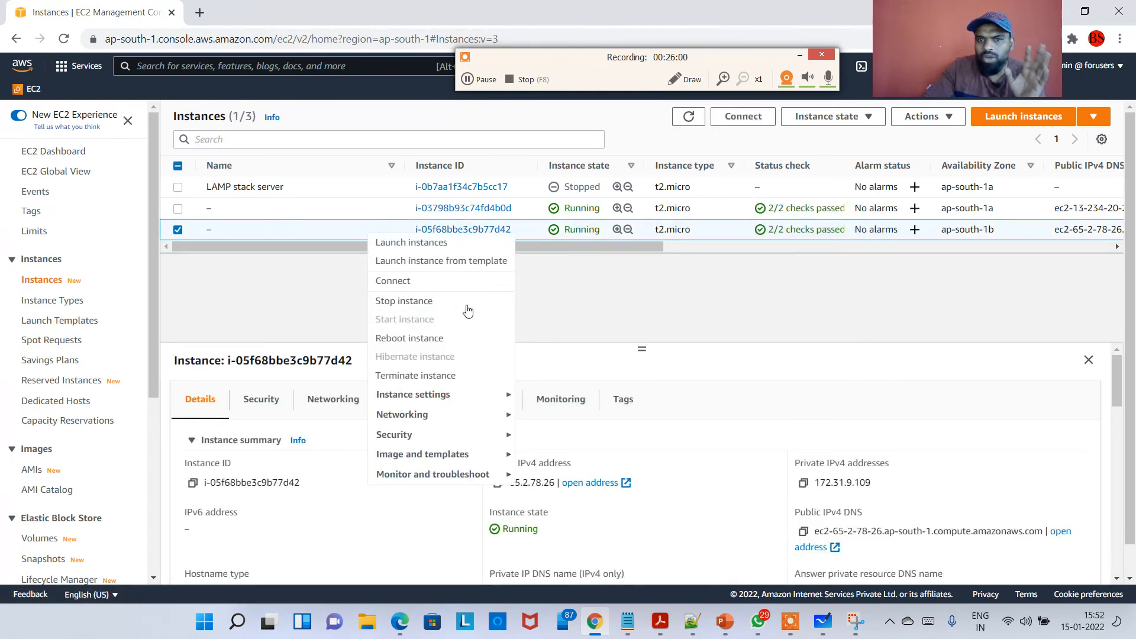
pyautogui.click(671, 299)
pyautogui.click(523, 233)
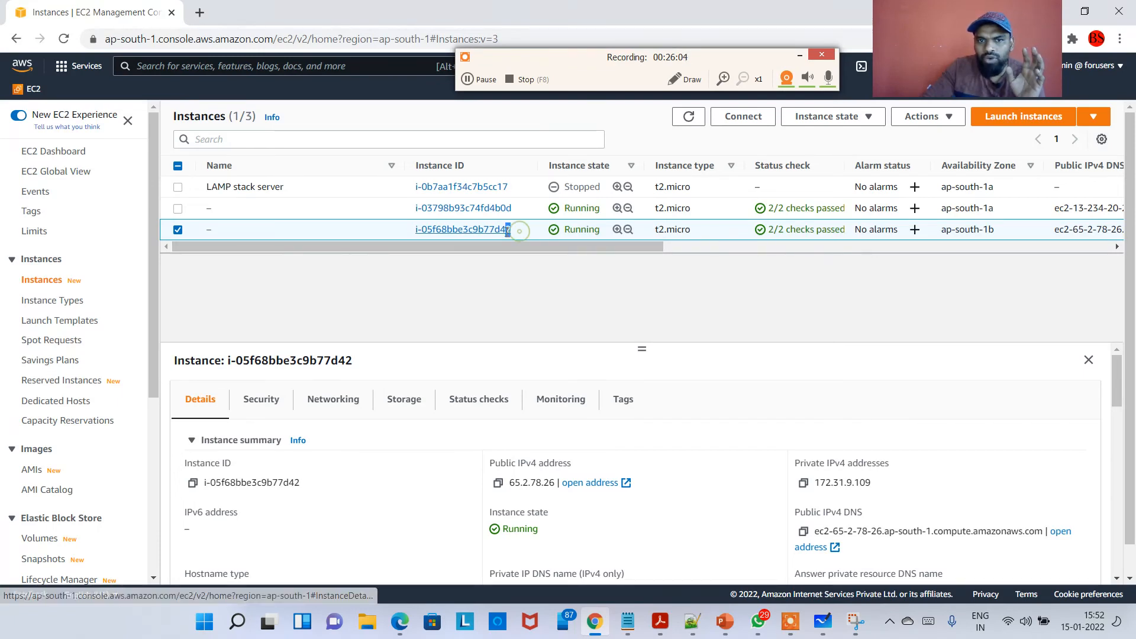
pyautogui.moveTo(518, 231); pyautogui.dragTo(500, 231)
pyautogui.rightClick(353, 233)
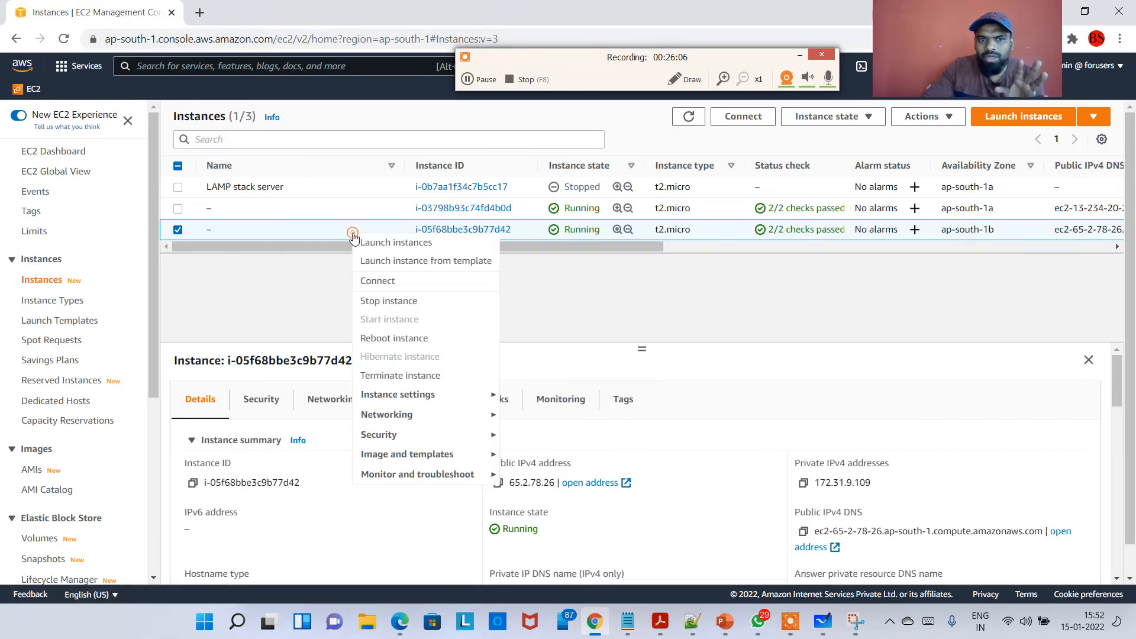
pyautogui.click(395, 300)
pyautogui.click(810, 454)
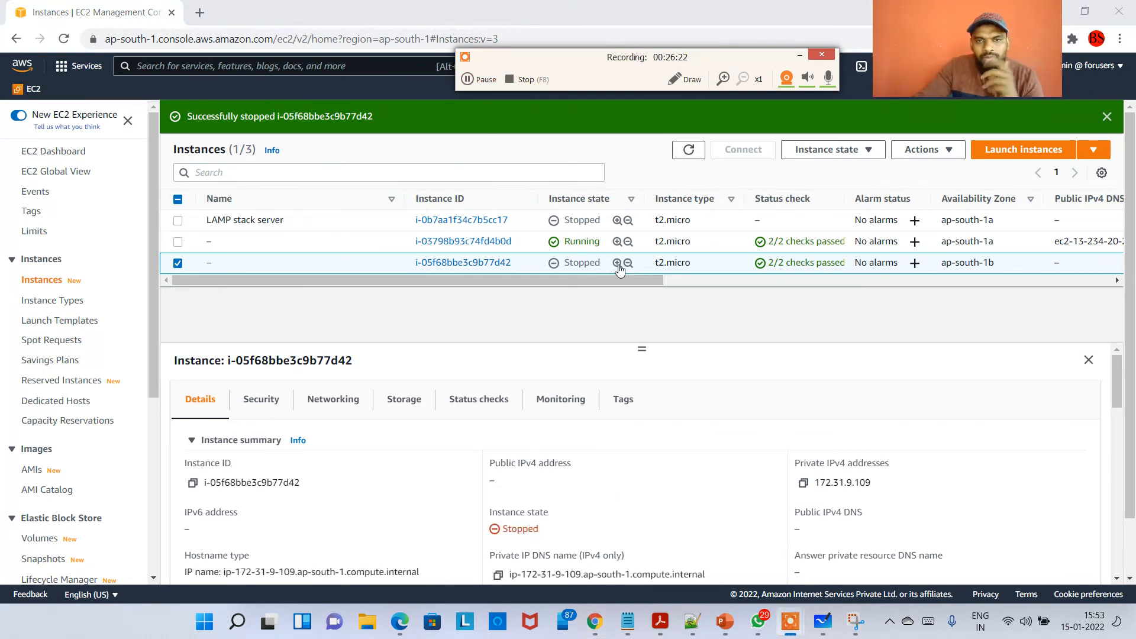
# Refresh the instance list and select the stopped ap-south-1b instance to view its details.
pyautogui.click(689, 149)
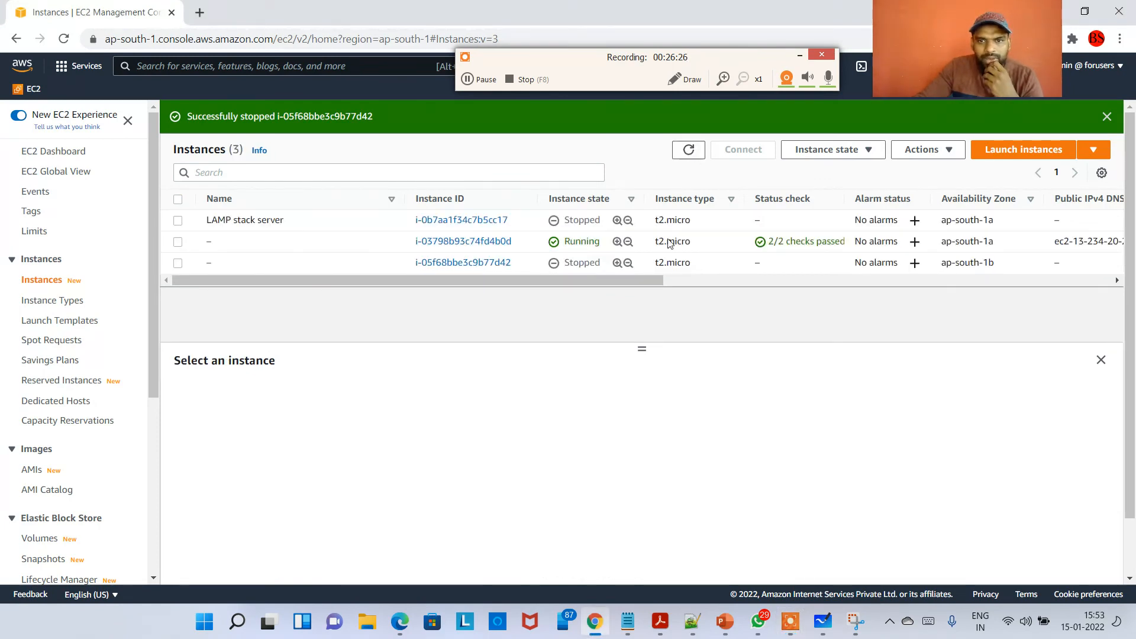
pyautogui.click(687, 151)
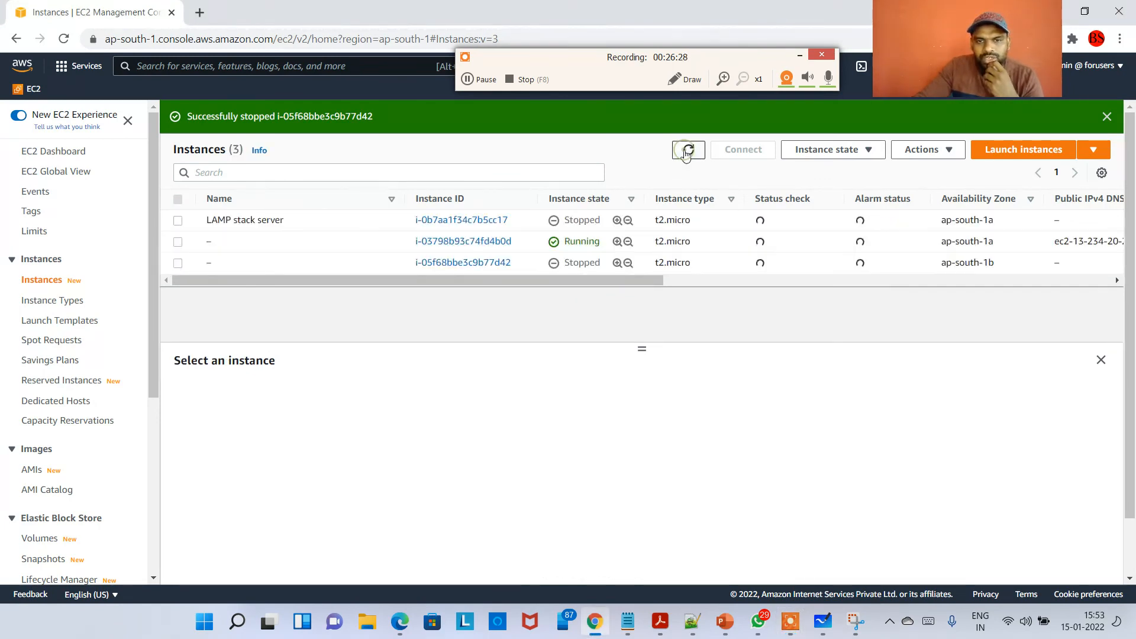
pyautogui.click(686, 151)
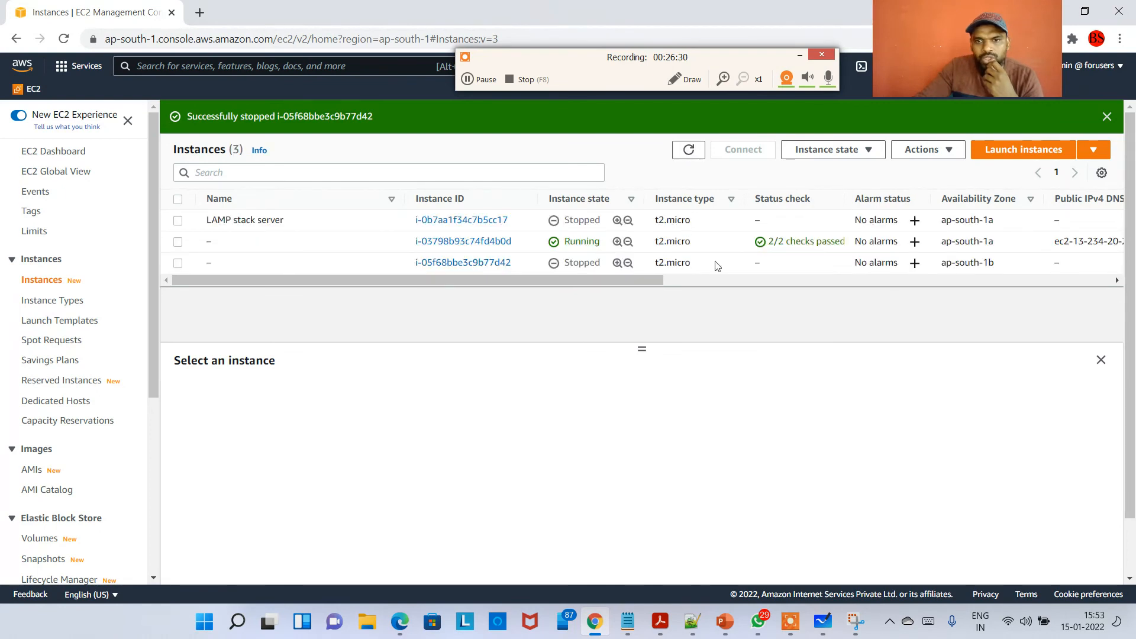
pyautogui.moveTo(522, 266); pyautogui.dragTo(508, 262)
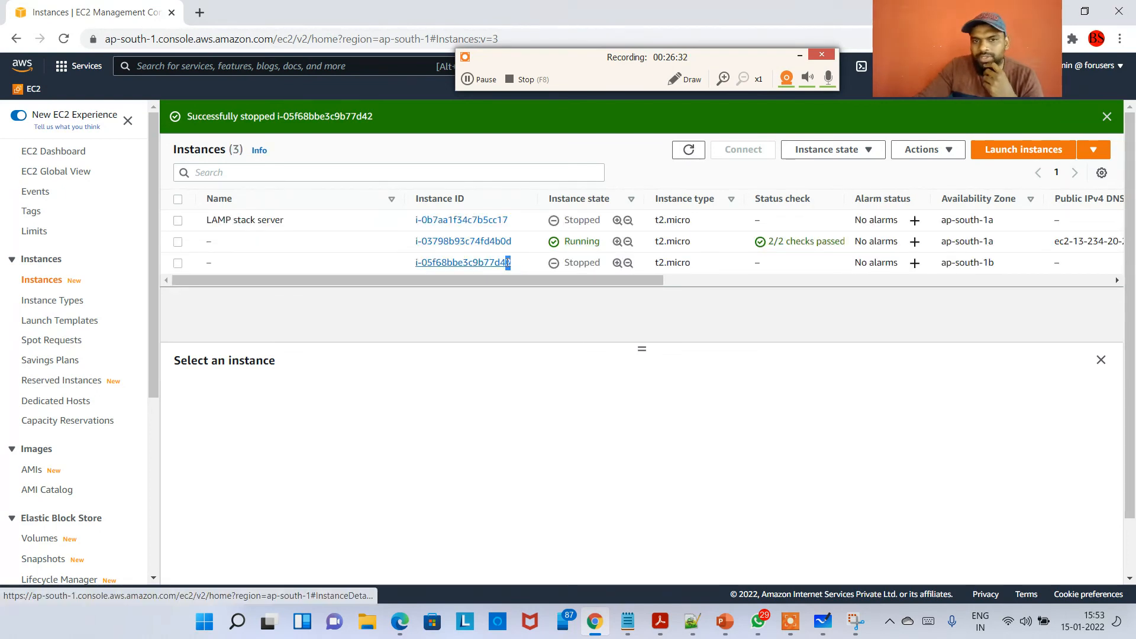
pyautogui.click(504, 262)
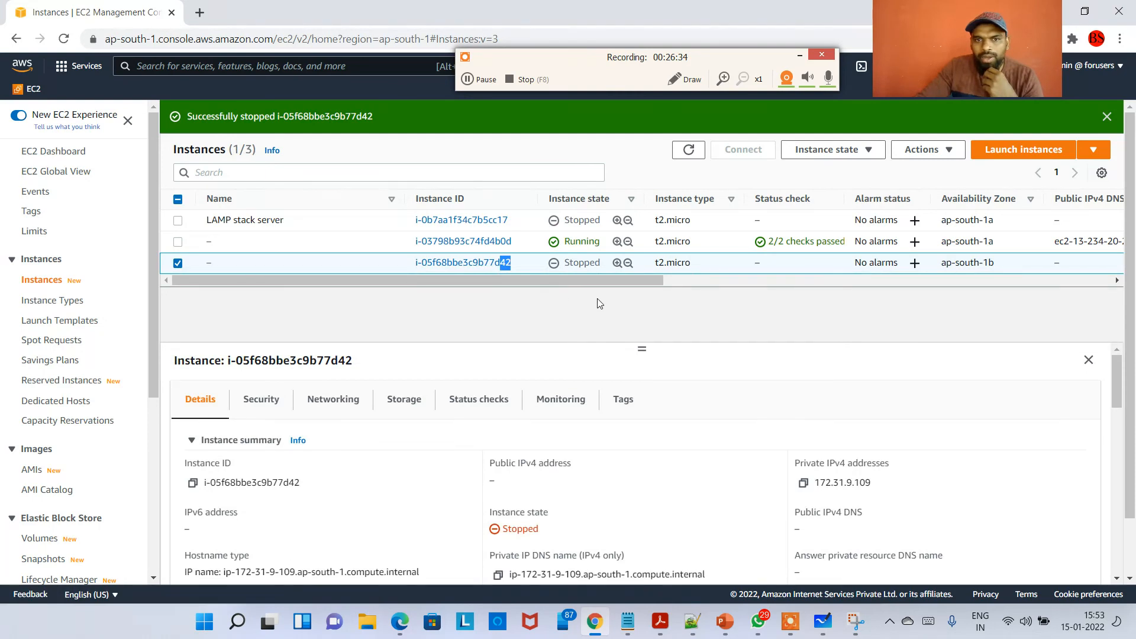
# Refresh the instance list, open Auto Scaling Groups in a new browser tab, and open MyAppASG.
pyautogui.click(690, 152)
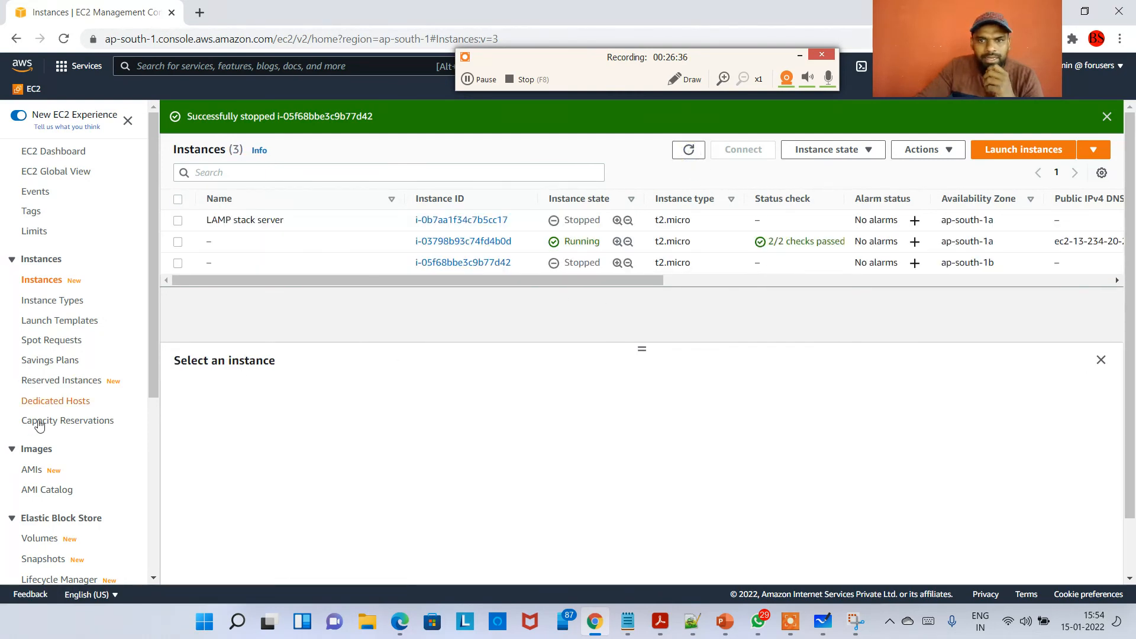
pyautogui.scroll(-5, 71, 426)
pyautogui.rightClick(75, 550)
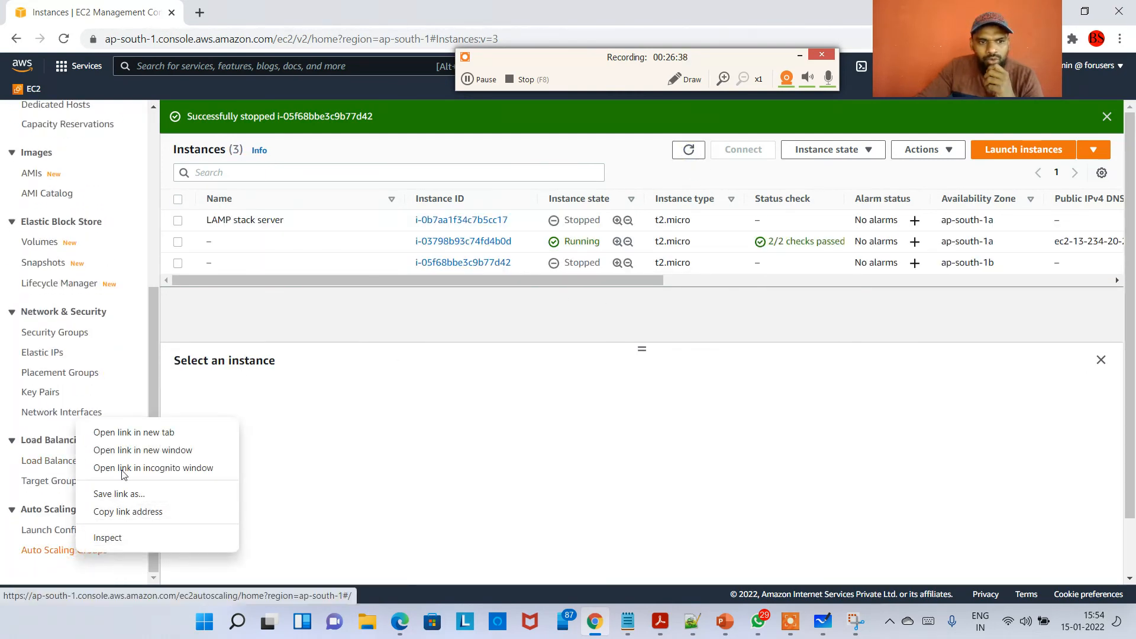
pyautogui.click(158, 436)
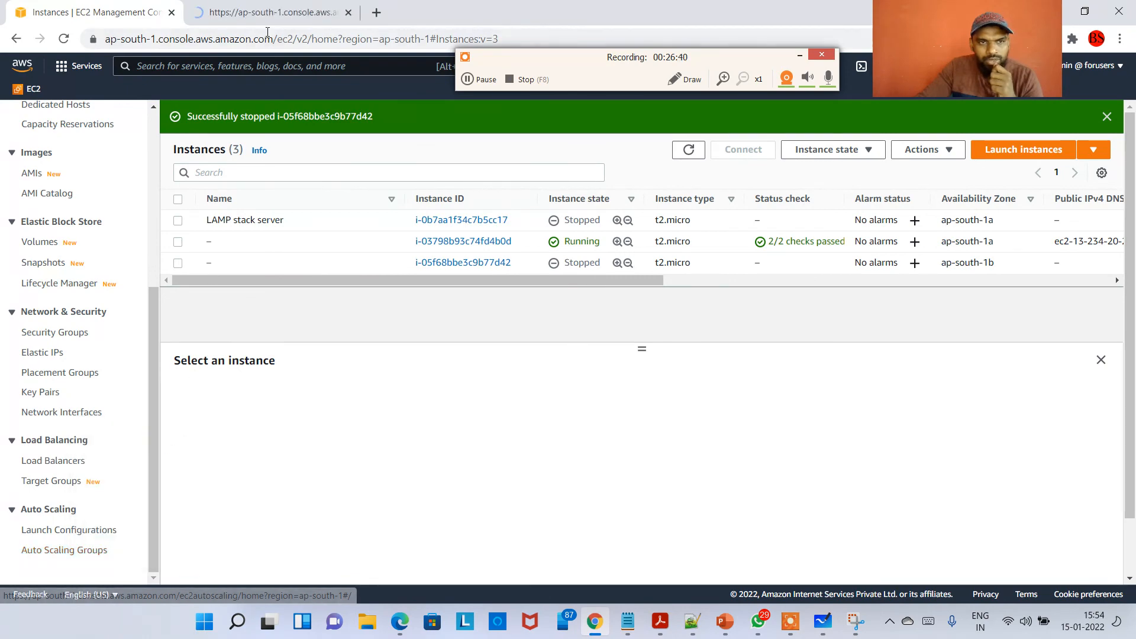
pyautogui.click(264, 13)
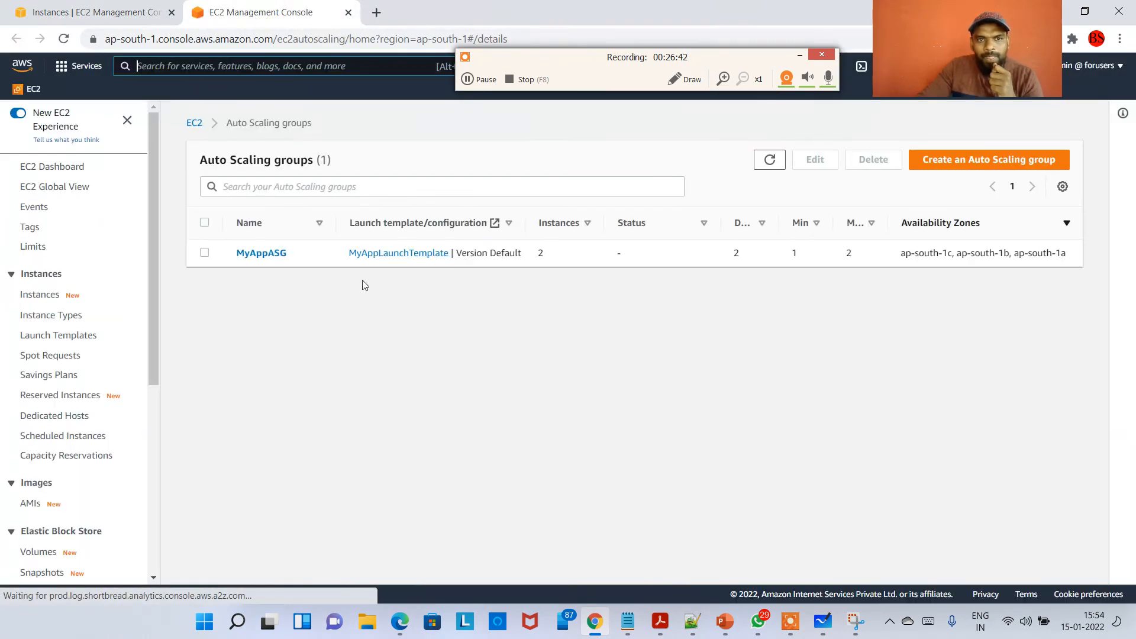
pyautogui.click(262, 253)
# Open MyAppASG's activity history and refresh it to check the response to the stopped instance.
pyautogui.scroll(-4, 404, 339)
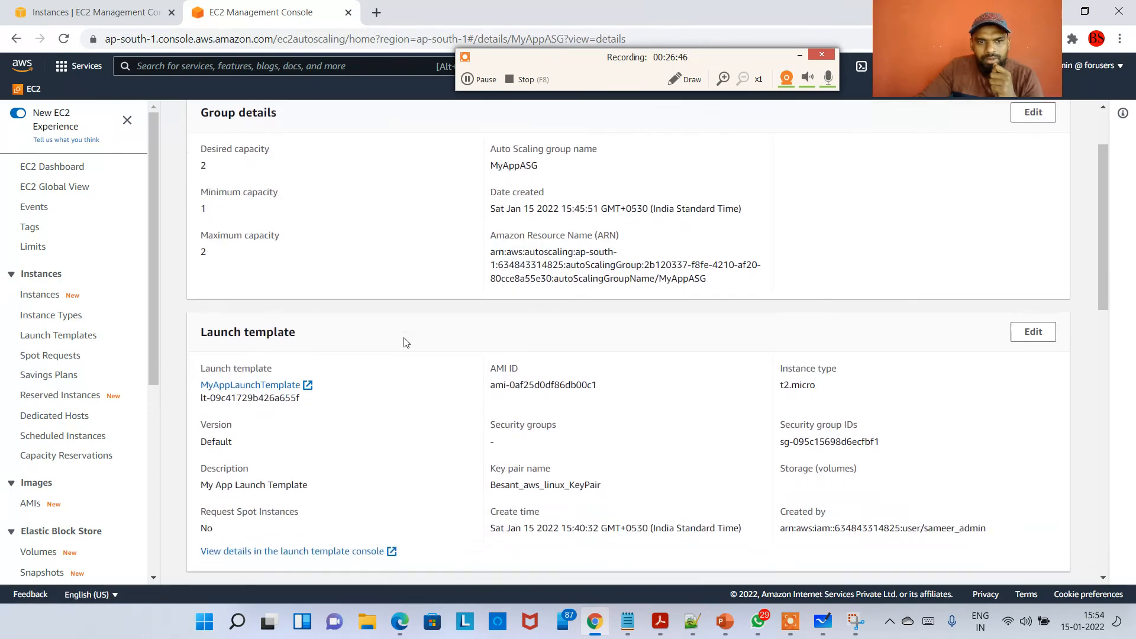
pyautogui.scroll(4, 390, 328)
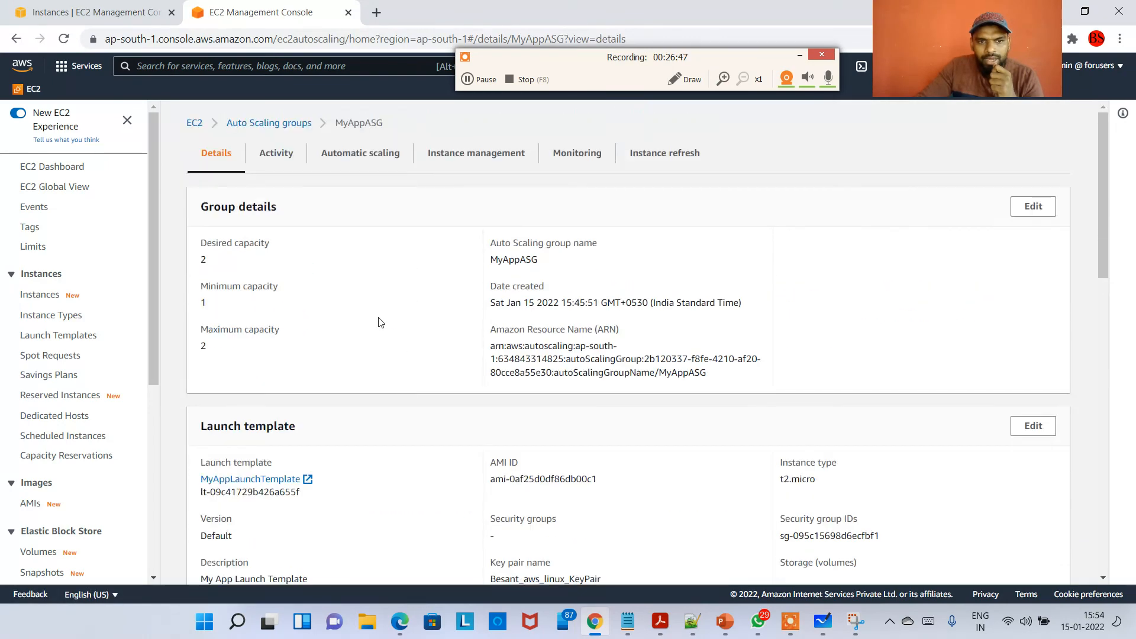
pyautogui.click(276, 153)
pyautogui.scroll(-2, 365, 393)
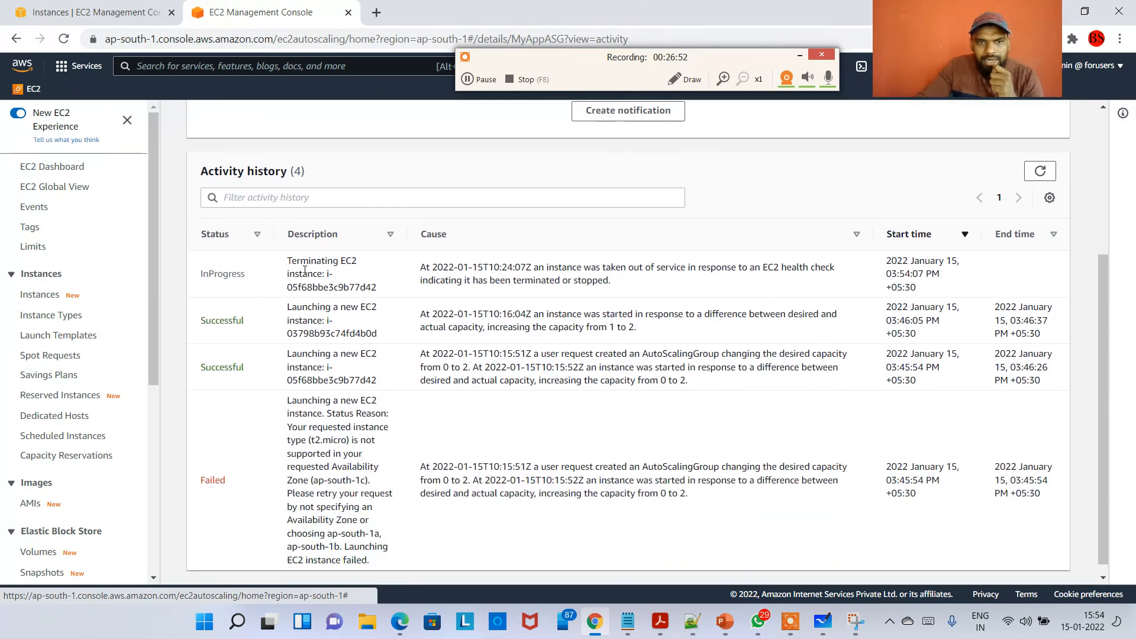
pyautogui.moveTo(290, 262); pyautogui.dragTo(321, 264)
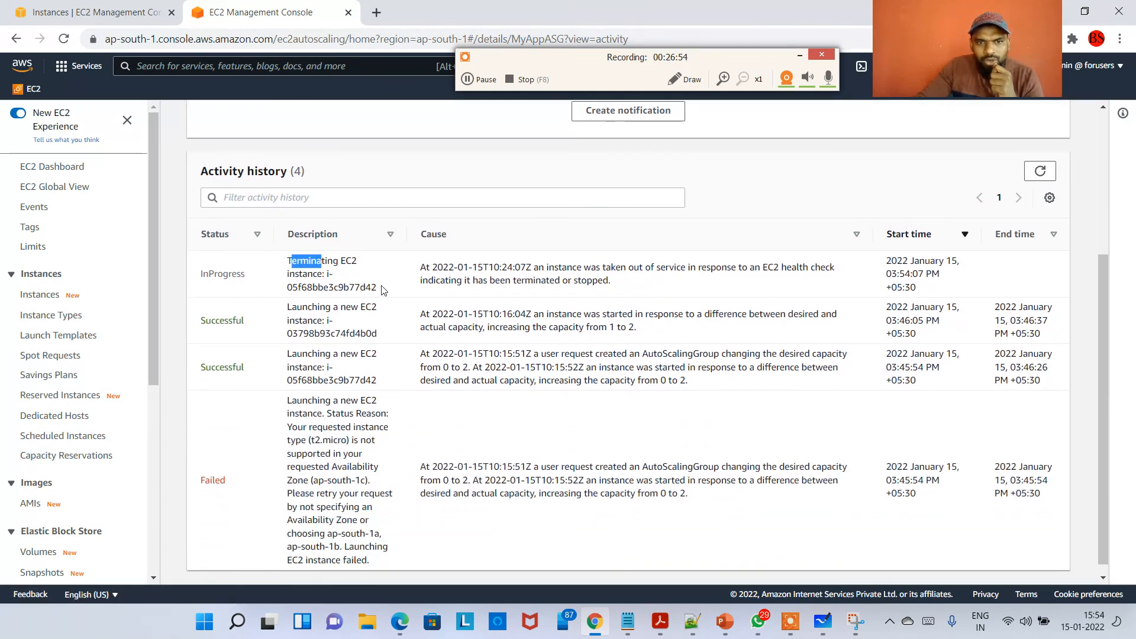
pyautogui.moveTo(389, 288); pyautogui.dragTo(366, 288)
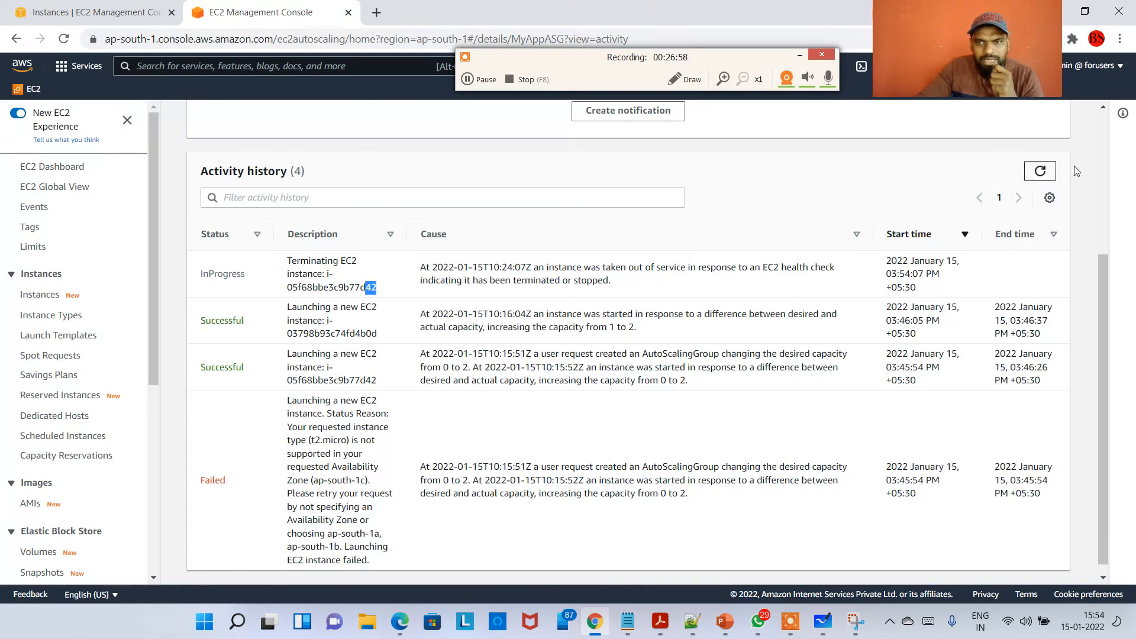
pyautogui.click(1039, 171)
# Compare the instance IDs of the terminating and newly launched entries in the activity history.
pyautogui.scroll(-2, 625, 399)
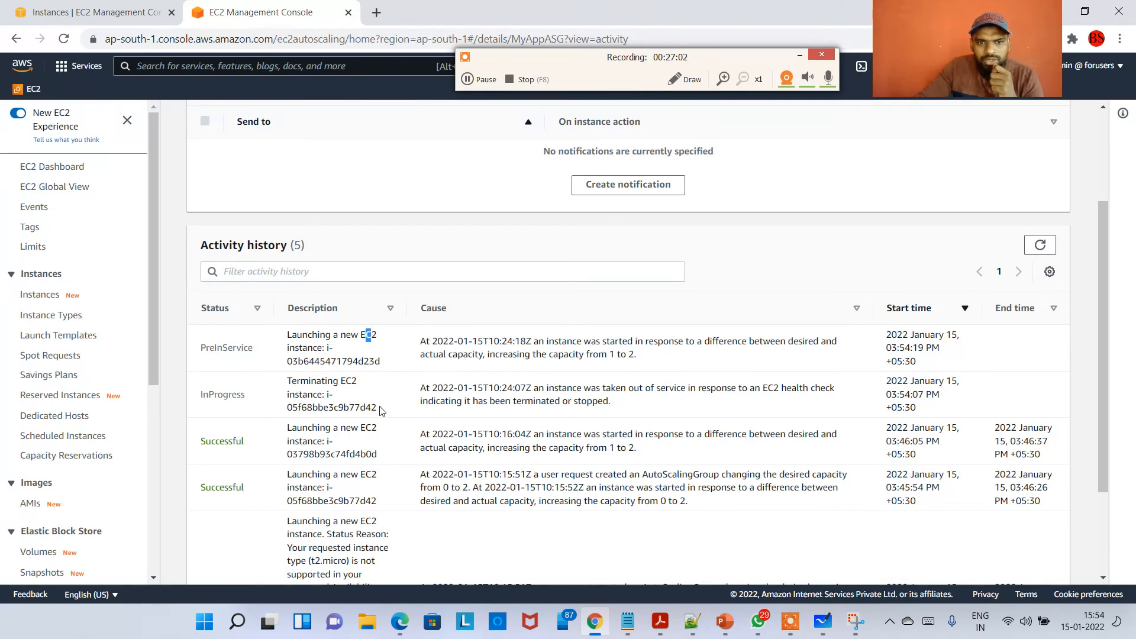
pyautogui.moveTo(382, 408); pyautogui.dragTo(365, 408)
pyautogui.click(374, 355)
pyautogui.moveTo(382, 362); pyautogui.dragTo(365, 361)
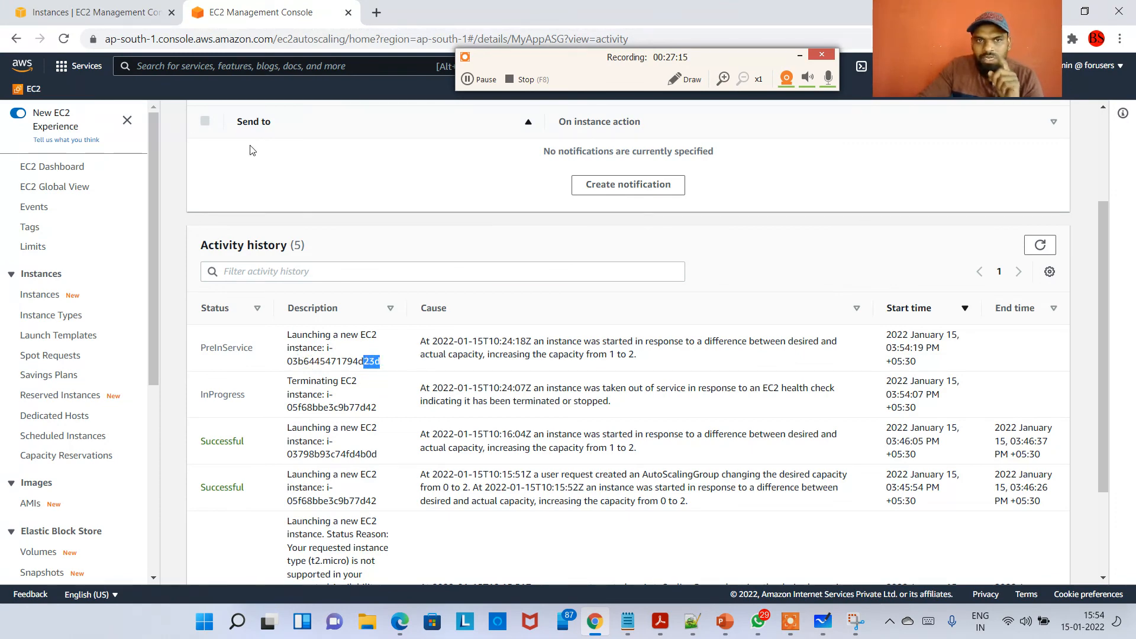
# Refresh the Instances list and select the terminated ap-south-1b instance alongside its replacement.
pyautogui.click(114, 15)
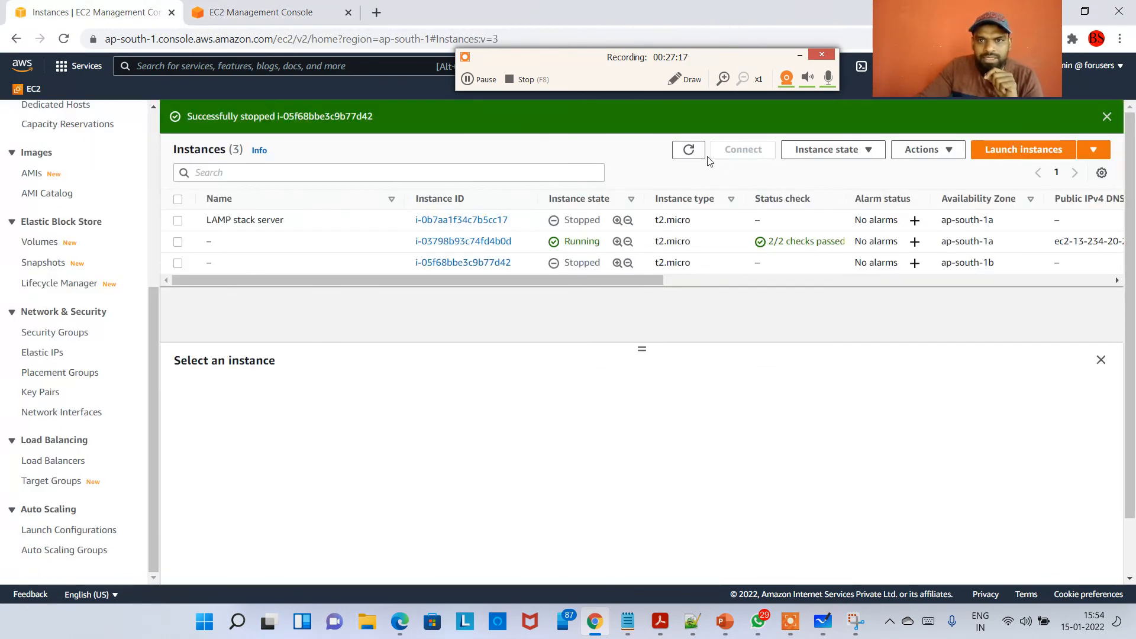
pyautogui.click(688, 150)
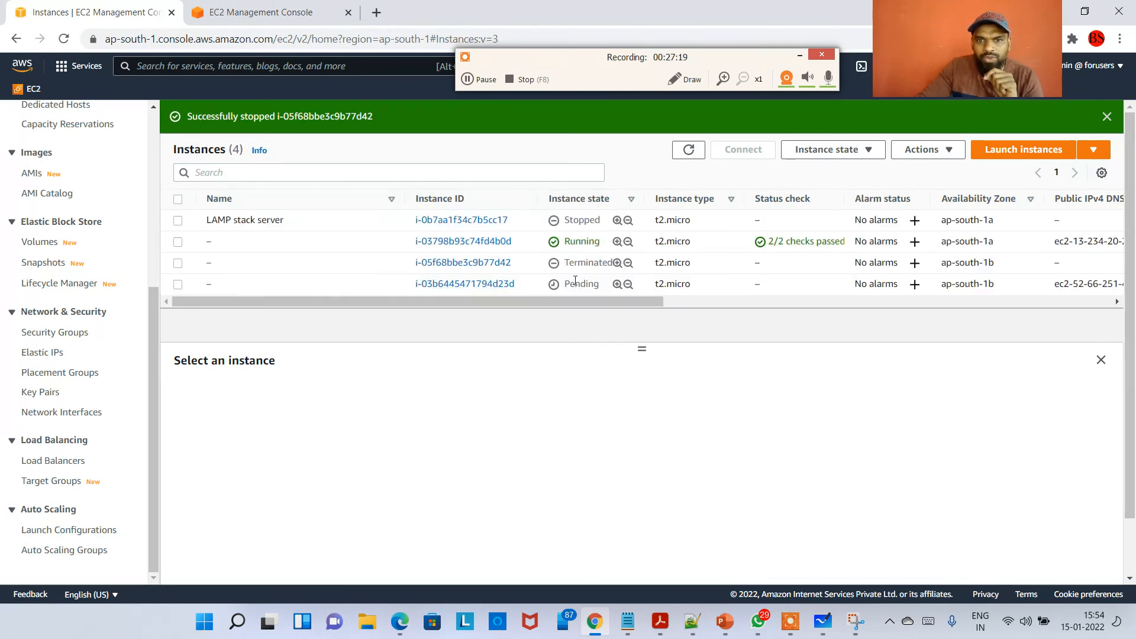
pyautogui.moveTo(515, 285); pyautogui.dragTo(506, 288)
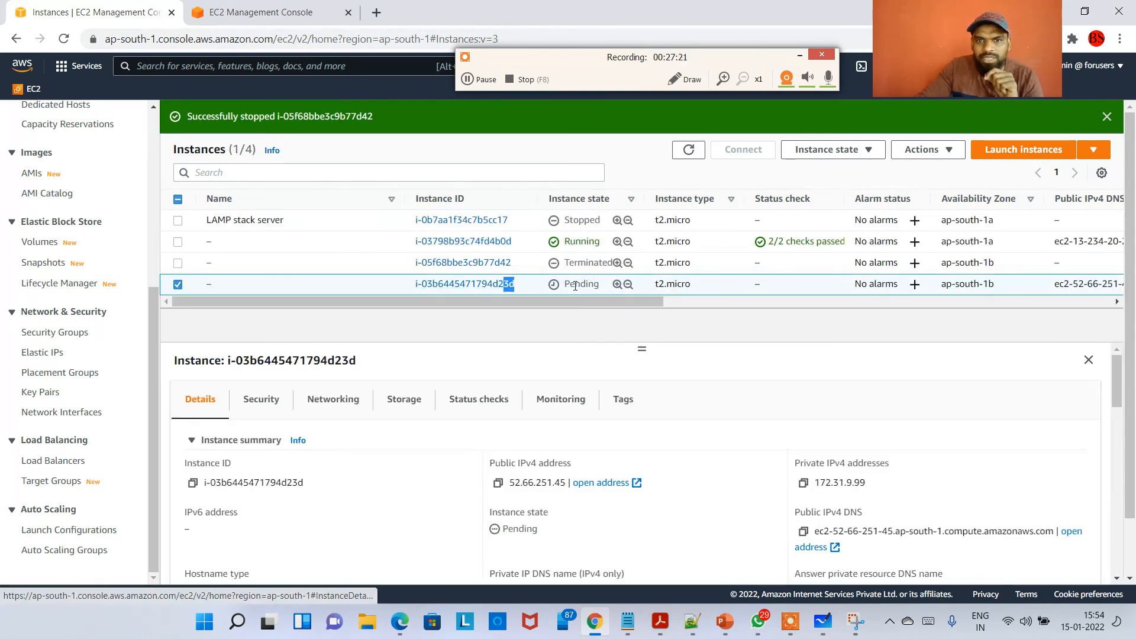
pyautogui.moveTo(574, 285); pyautogui.dragTo(636, 267)
pyautogui.click(515, 264)
# Refresh MyAppASG's activity history and review the completed launch and termination entries.
pyautogui.click(266, 13)
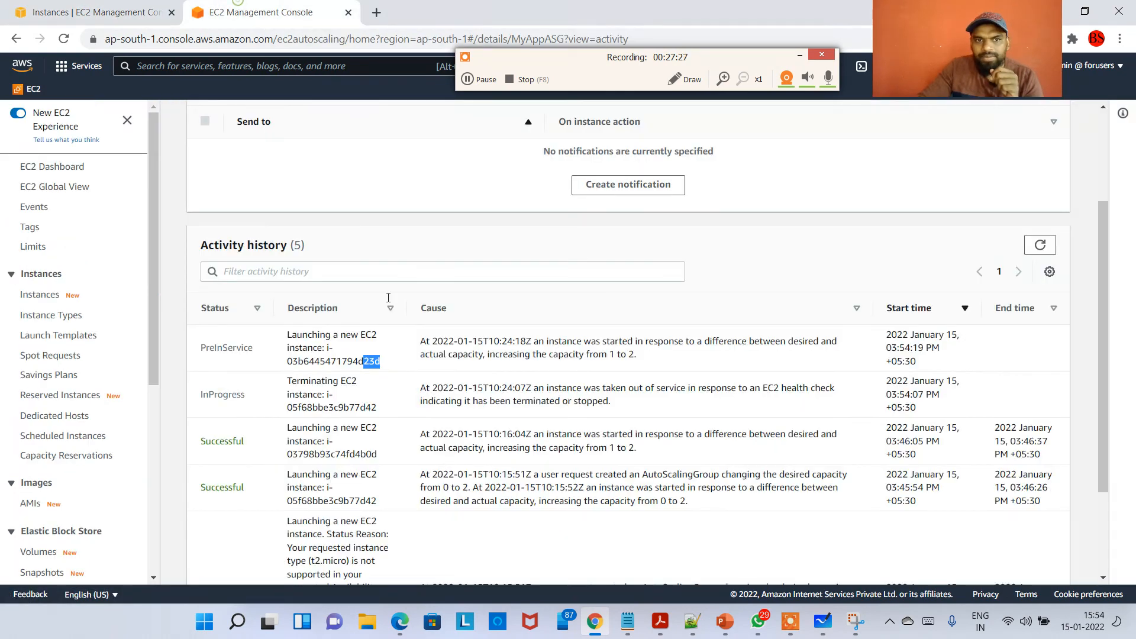
pyautogui.click(1033, 249)
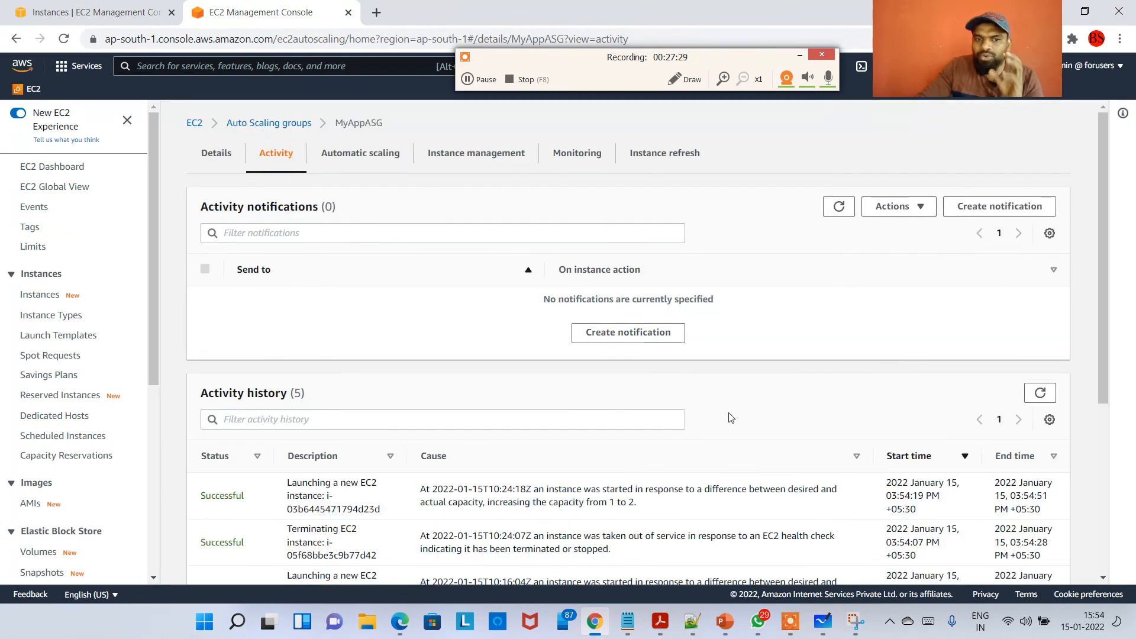
pyautogui.scroll(-2, 538, 459)
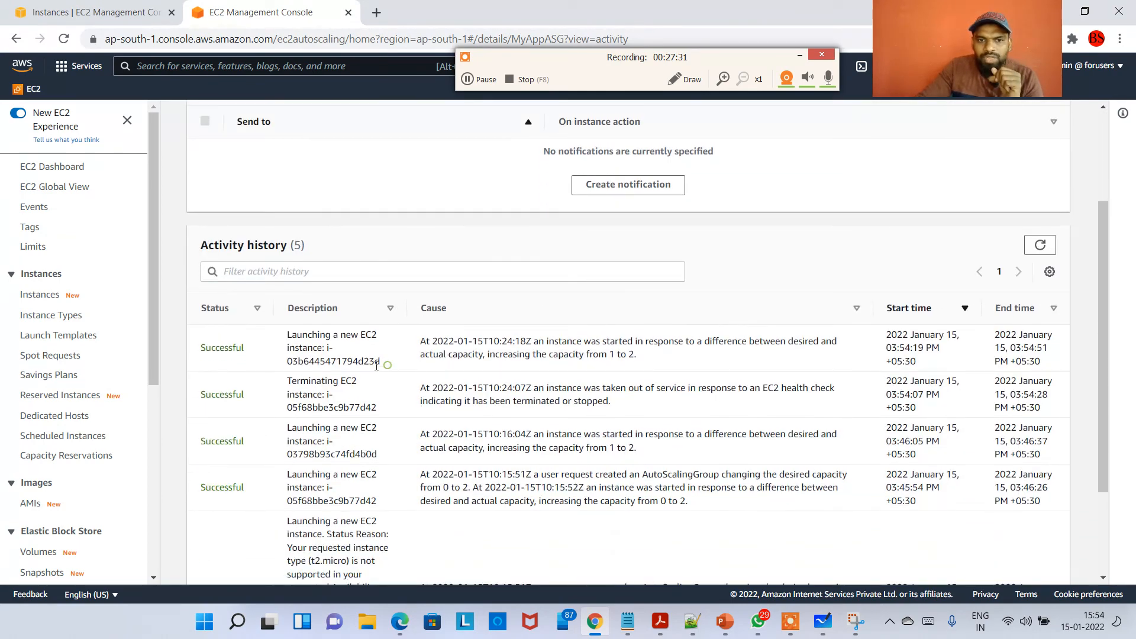
pyautogui.moveTo(381, 362); pyautogui.dragTo(363, 361)
pyautogui.moveTo(377, 408); pyautogui.dragTo(360, 408)
pyautogui.moveTo(308, 383); pyautogui.dragTo(345, 382)
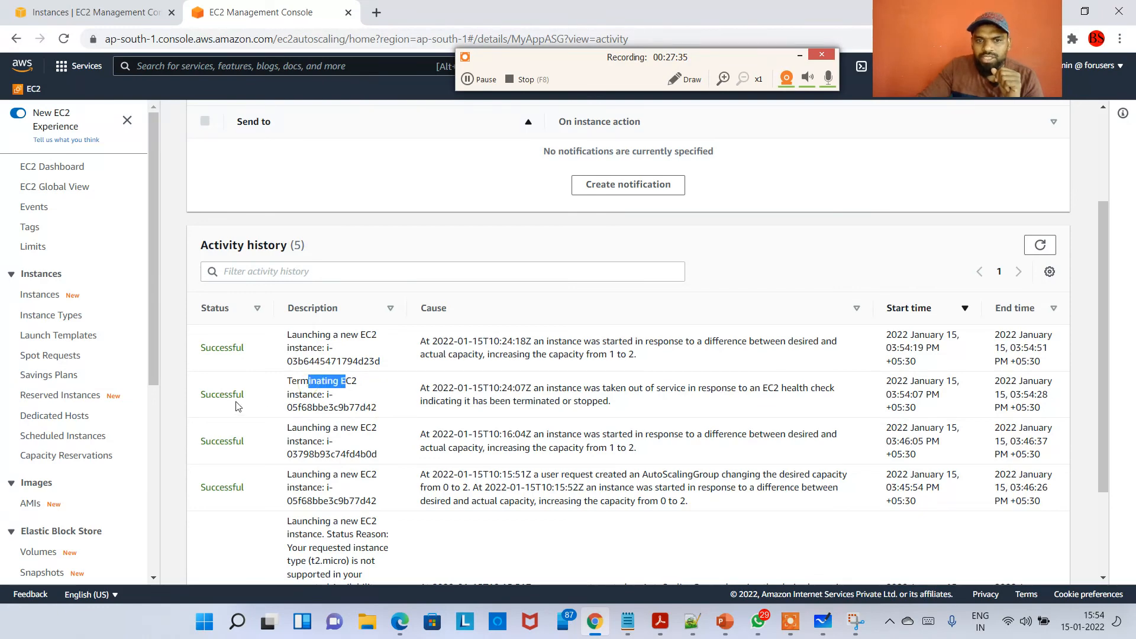
pyautogui.scroll(2, 459, 367)
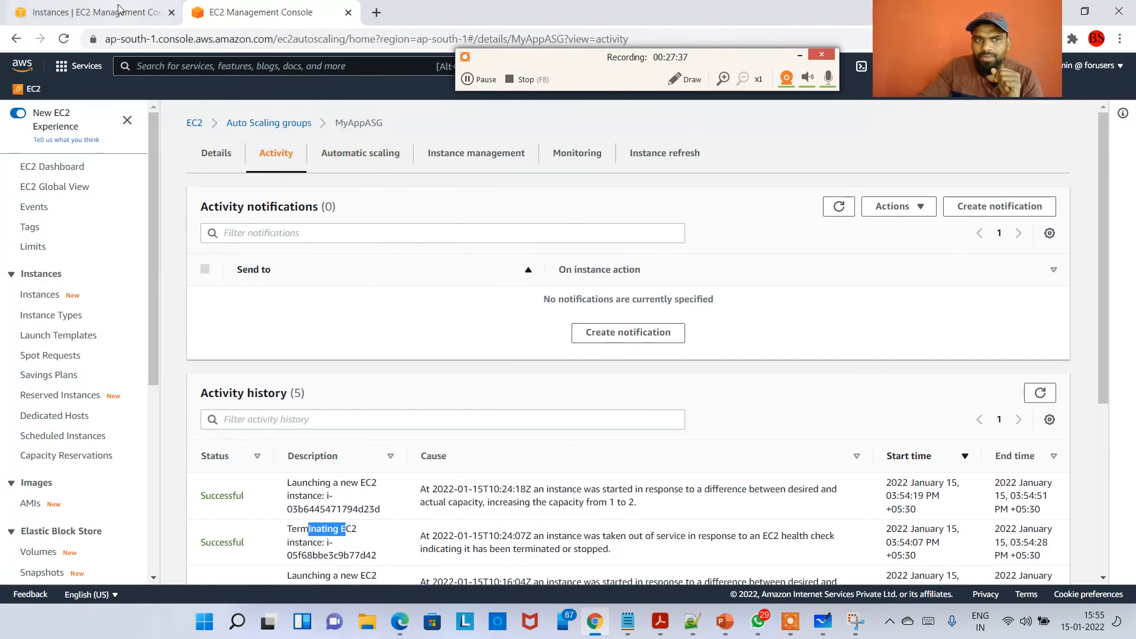
# Return to the Instances list and switch to the PowerPoint presentation.
pyautogui.click(95, 12)
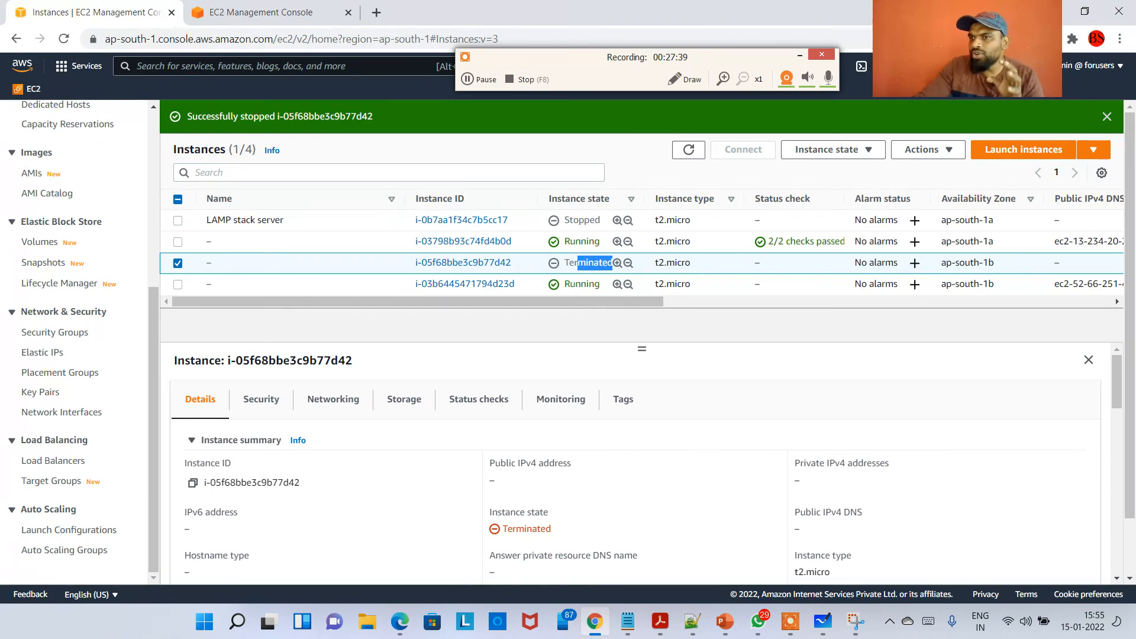
pyautogui.hotkey('alt', 'Tab')
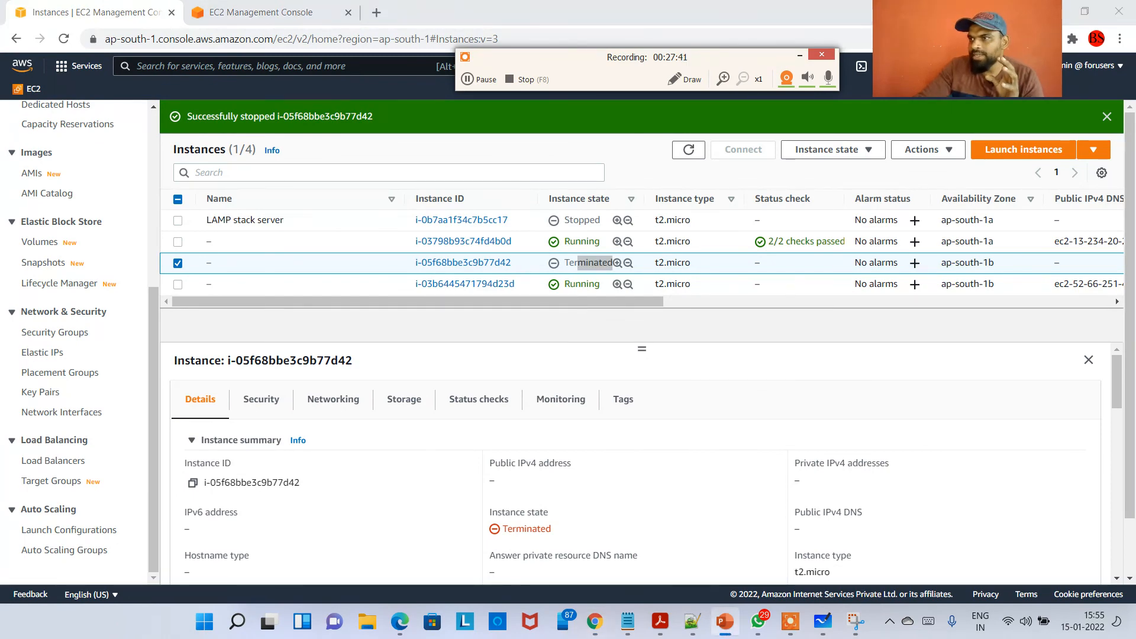